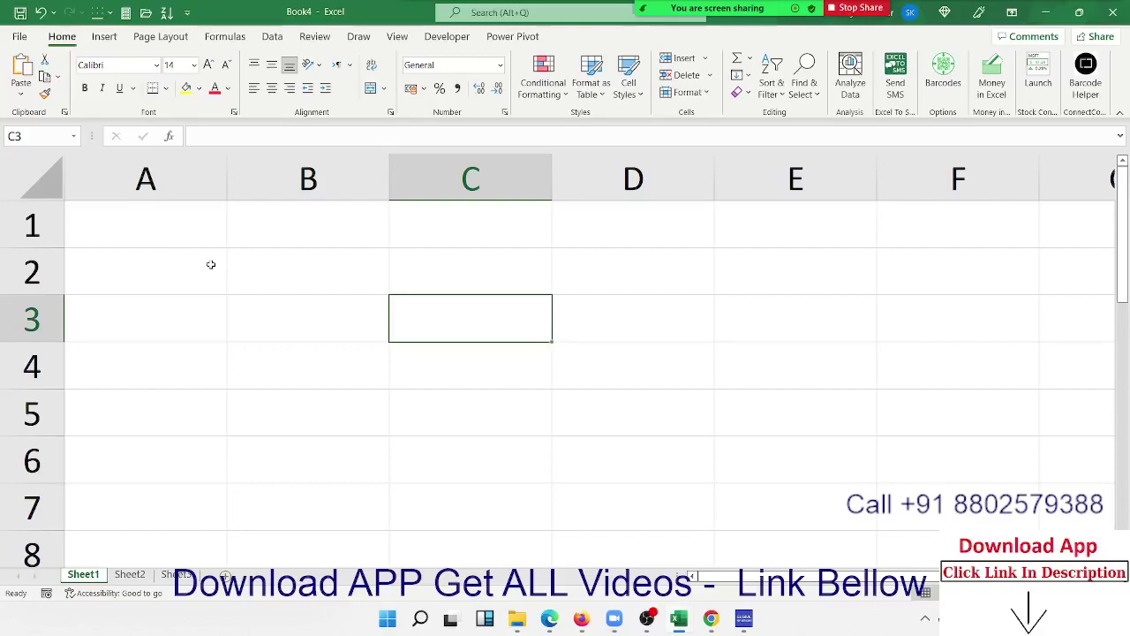
- Type the column header 'chq no' in cell A1
{"action": "left_click", "coordinate": [174, 238]}
{"action": "type", "text": "c"}
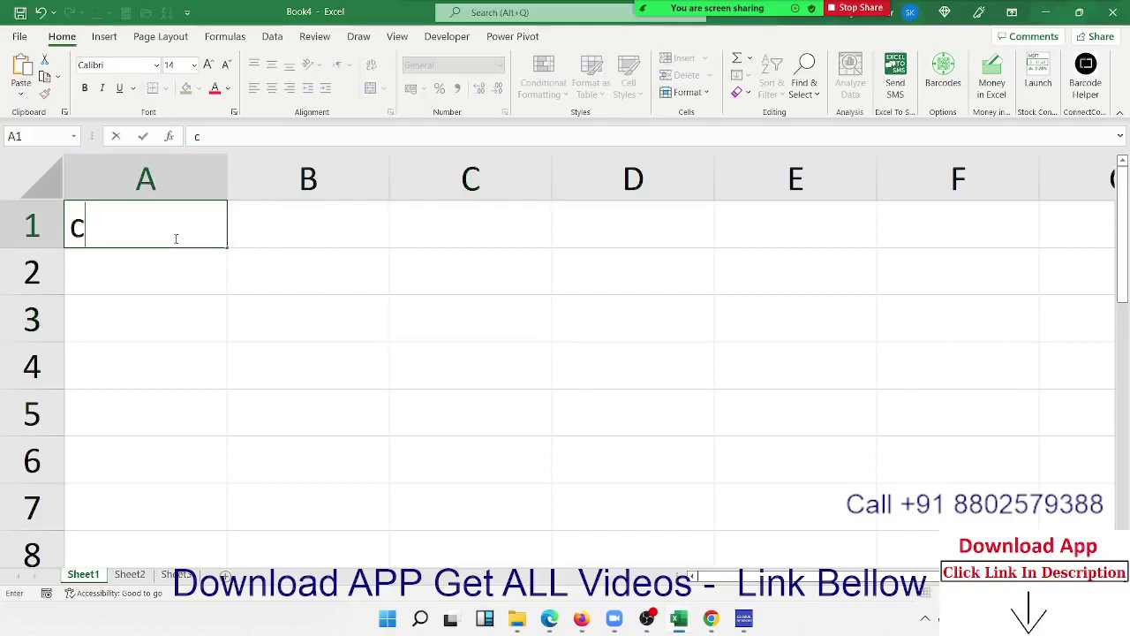
{"action": "type", "text": "hq no"}
{"action": "key", "text": "Return"}
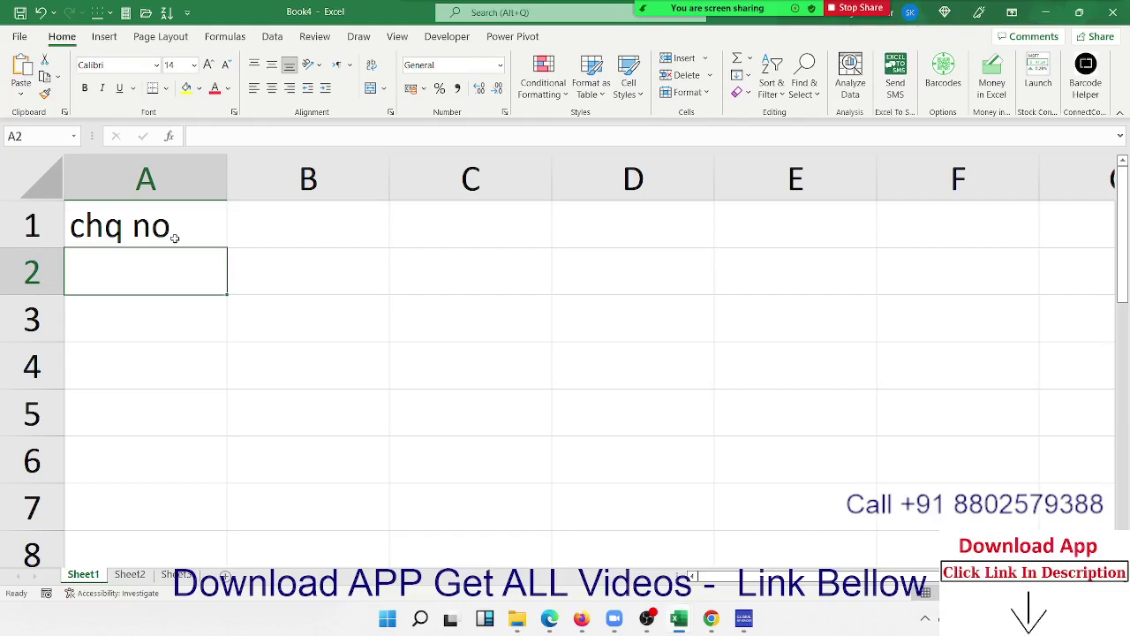
{"action": "mouse_move", "coordinate": [717, 7]}
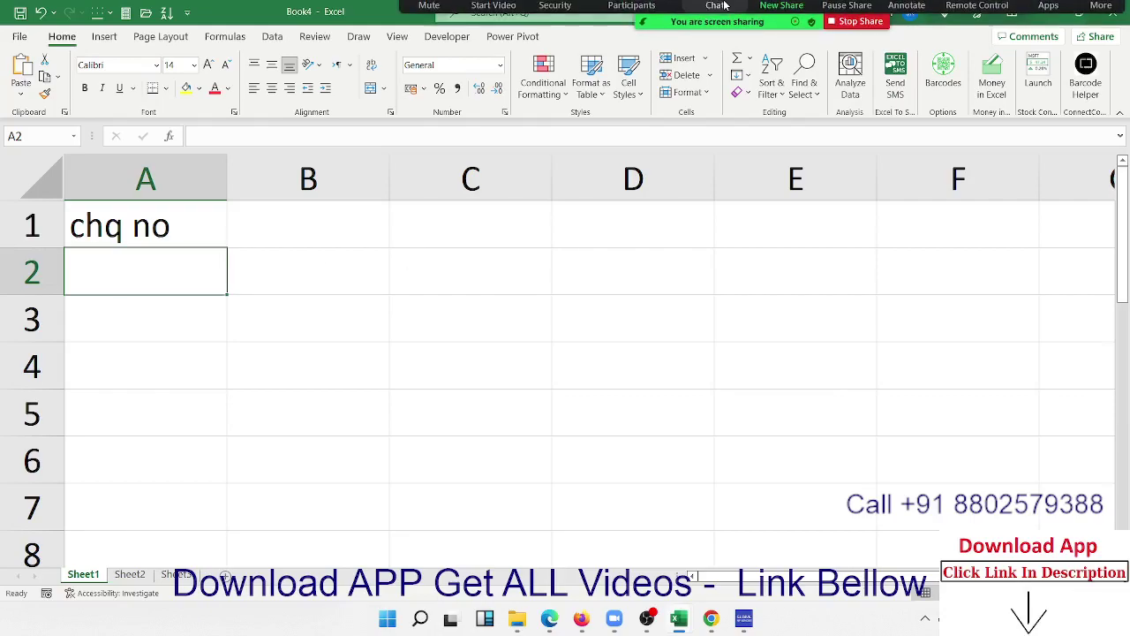
{"action": "left_click", "coordinate": [655, 16]}
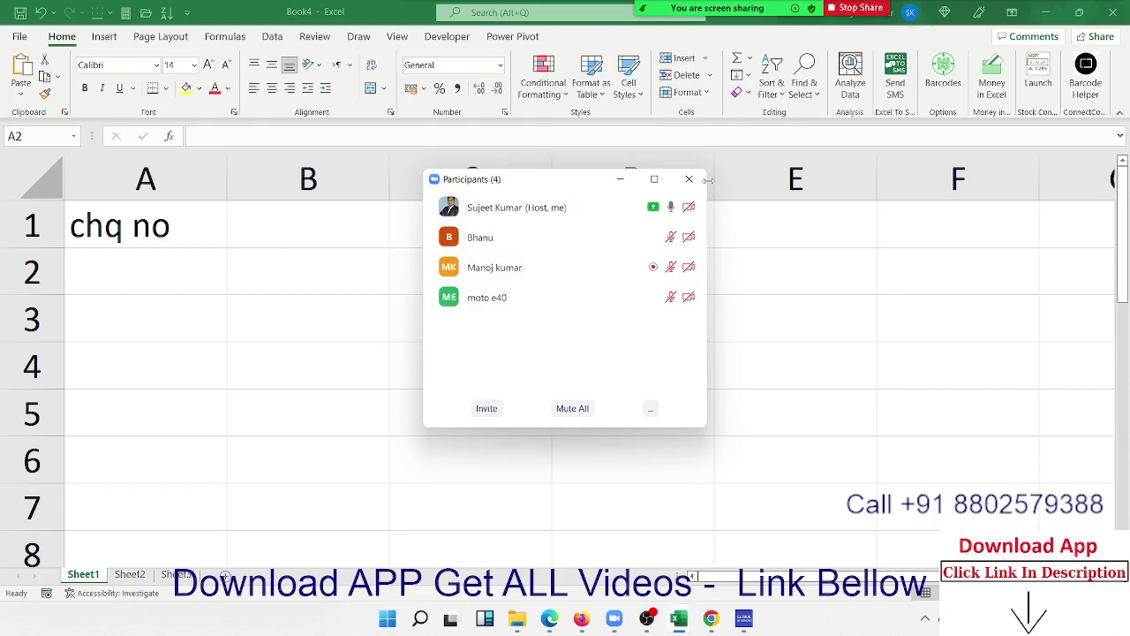
{"action": "left_click", "coordinate": [688, 178]}
- Enter 123685 in A2 and 004562 in A3, which Excel stores as 4562
{"action": "left_click", "coordinate": [118, 267]}
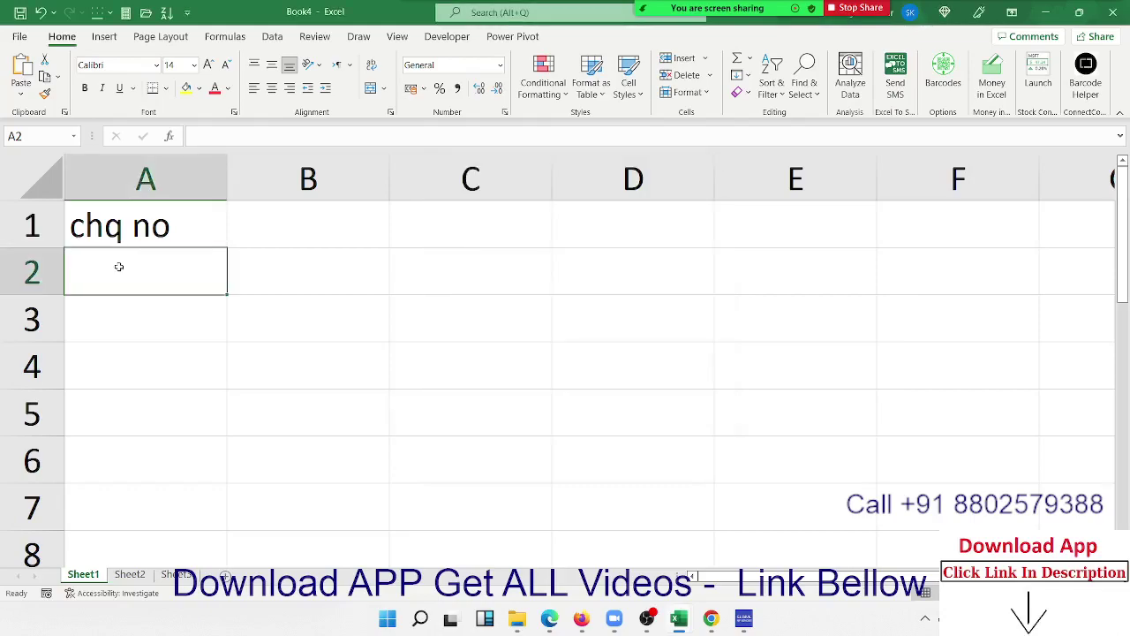
{"action": "type", "text": "12"}
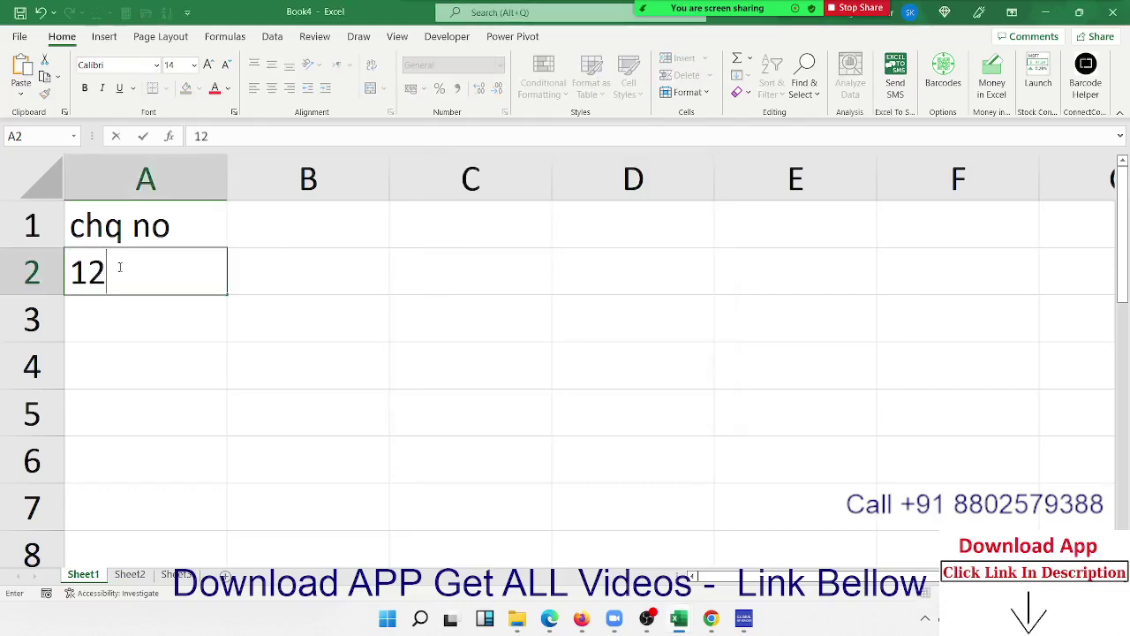
{"action": "type", "text": "3685"}
{"action": "key", "text": "Return"}
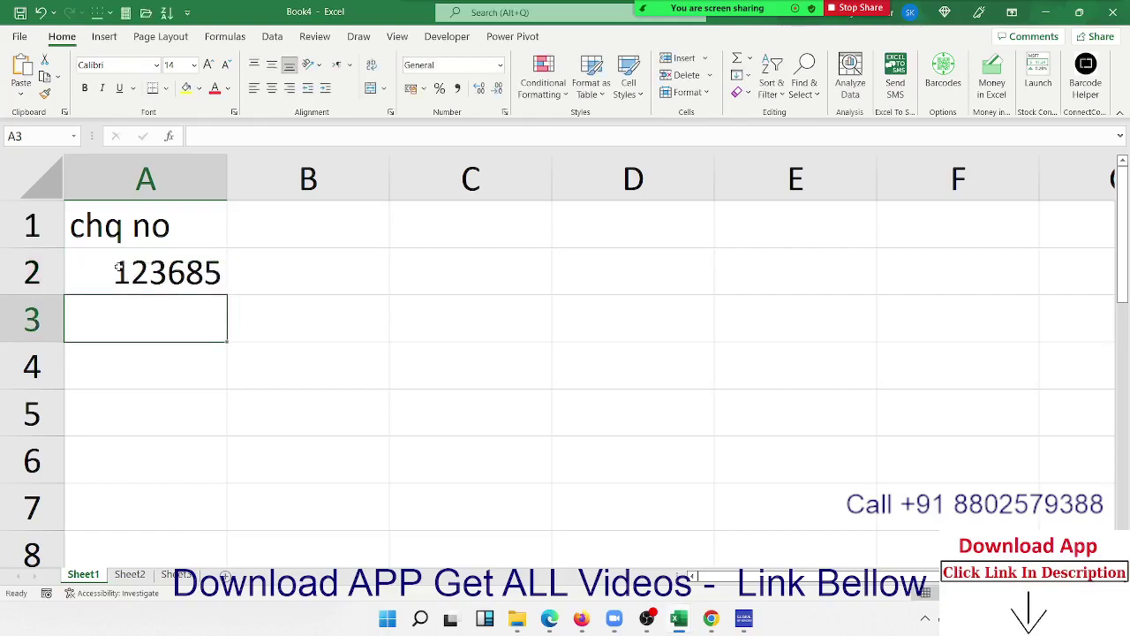
{"action": "type", "text": "00"}
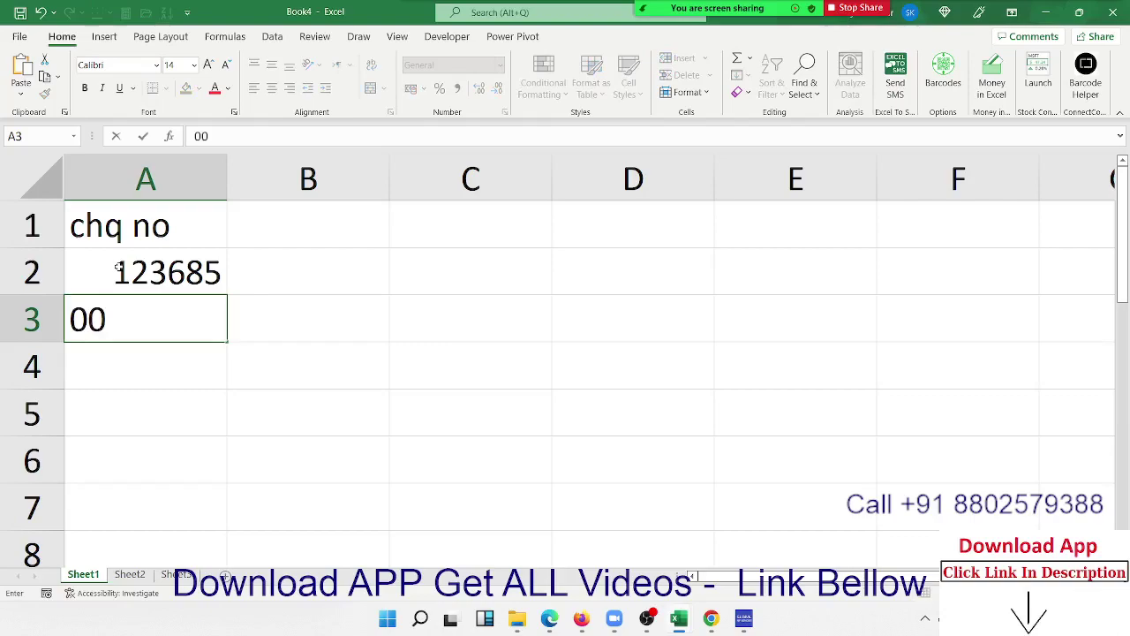
{"action": "type", "text": "456"}
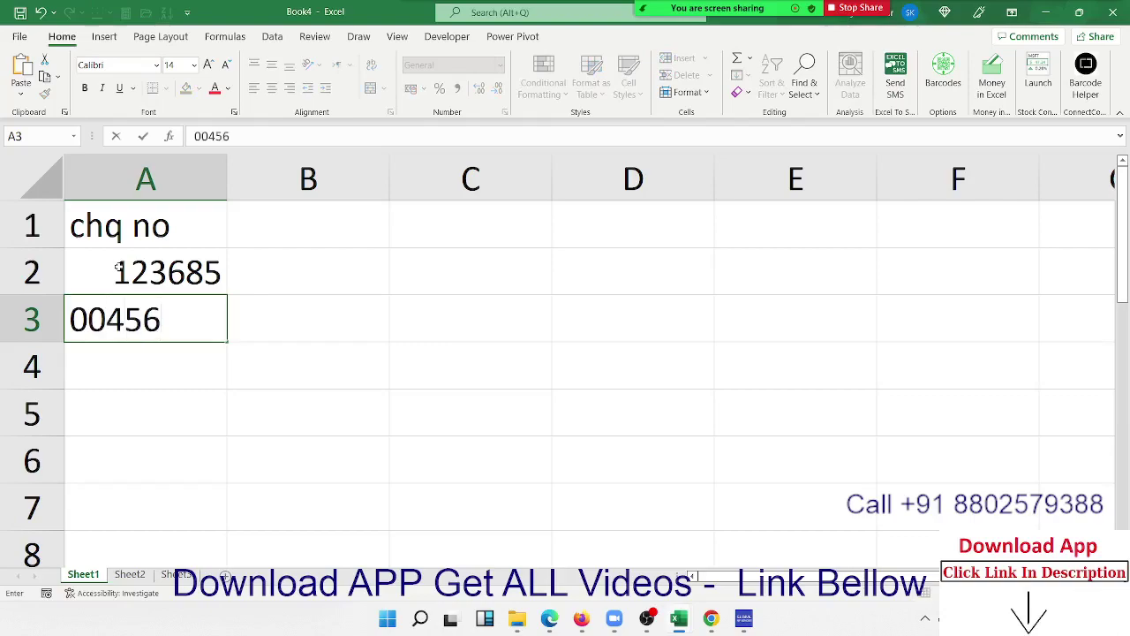
{"action": "type", "text": "2"}
{"action": "key", "text": "Return"}
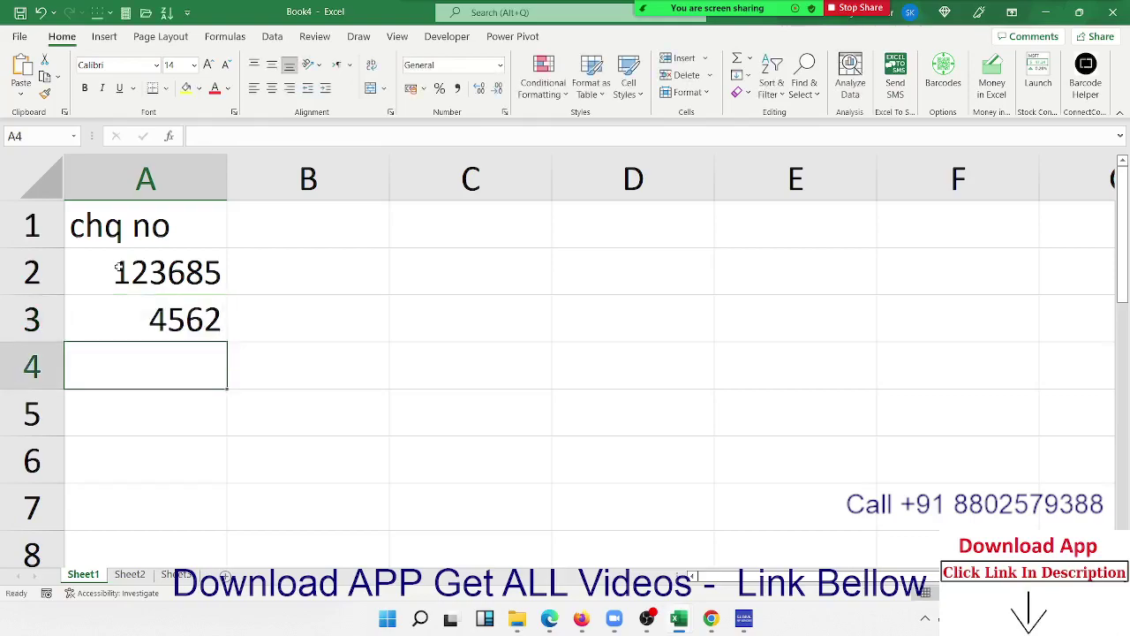
{"action": "key", "text": "Up"}
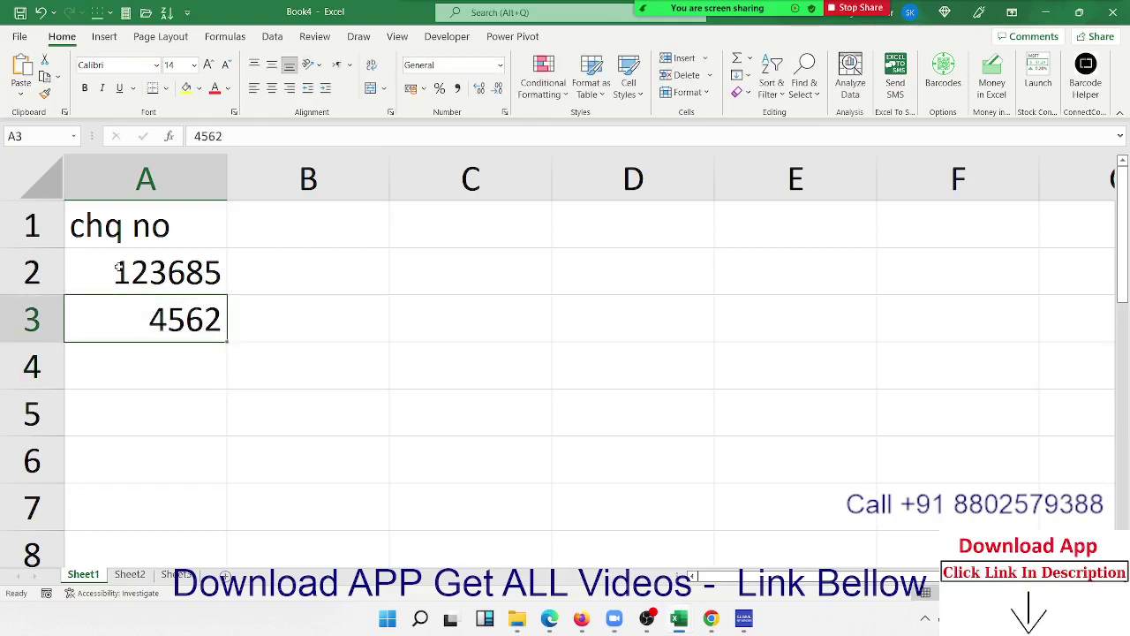
- Re-enter A3 as text '004125 so its leading zeros are kept
{"action": "key", "text": "Delete"}
{"action": "type", "text": "'"}
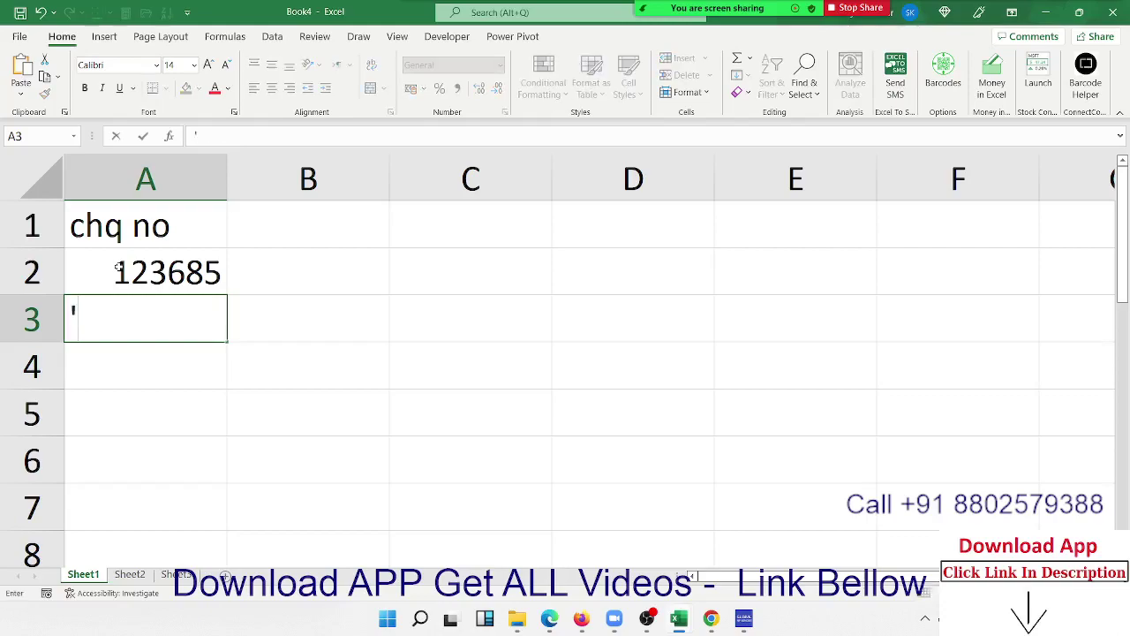
{"action": "type", "text": "00"}
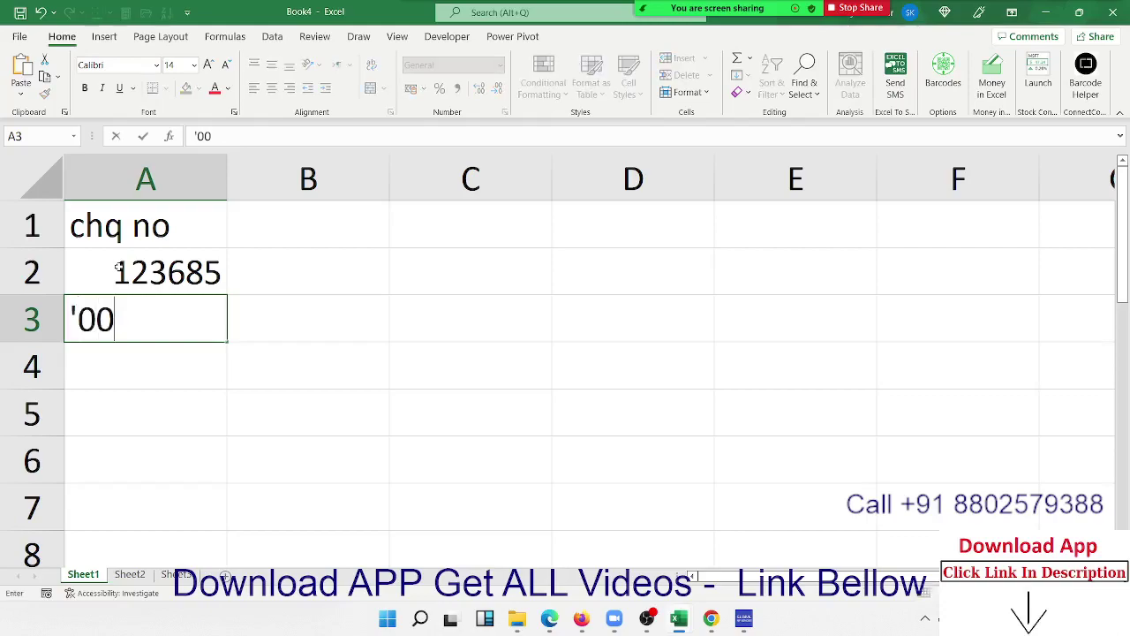
{"action": "type", "text": "412"}
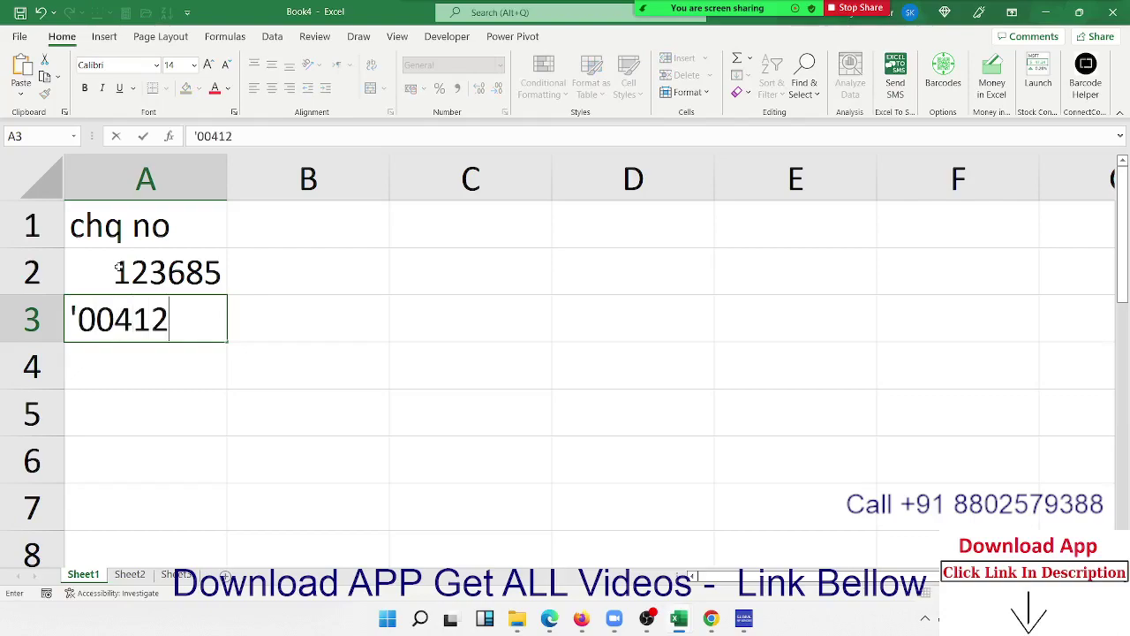
{"action": "type", "text": "5"}
{"action": "key", "text": "Return"}
{"action": "mouse_move", "coordinate": [626, 7]}
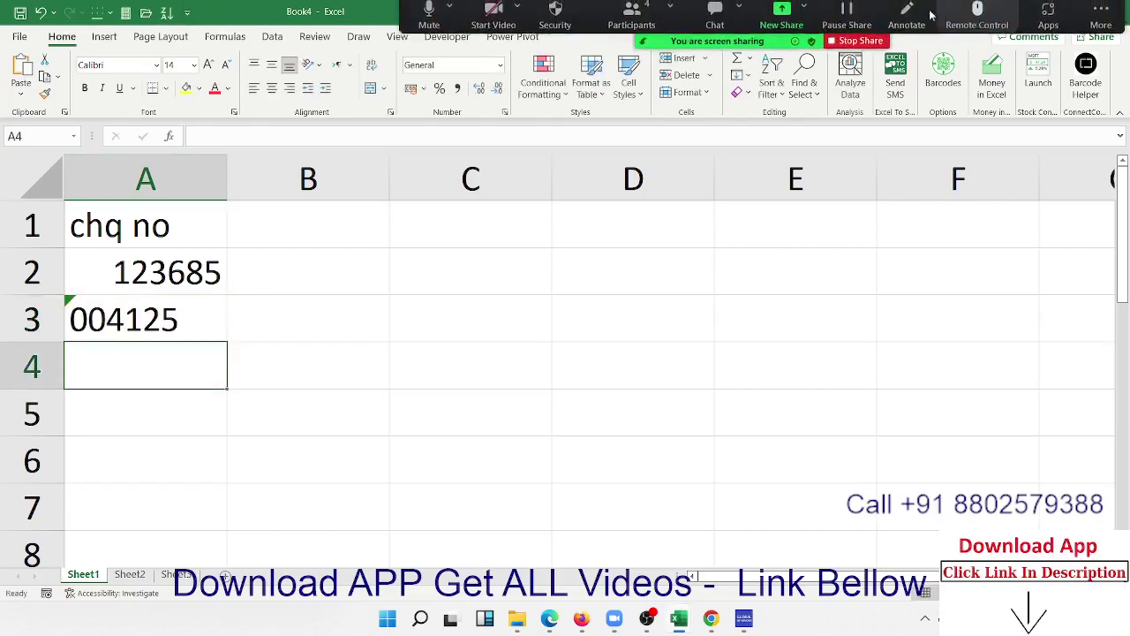
{"action": "left_click", "coordinate": [627, 31]}
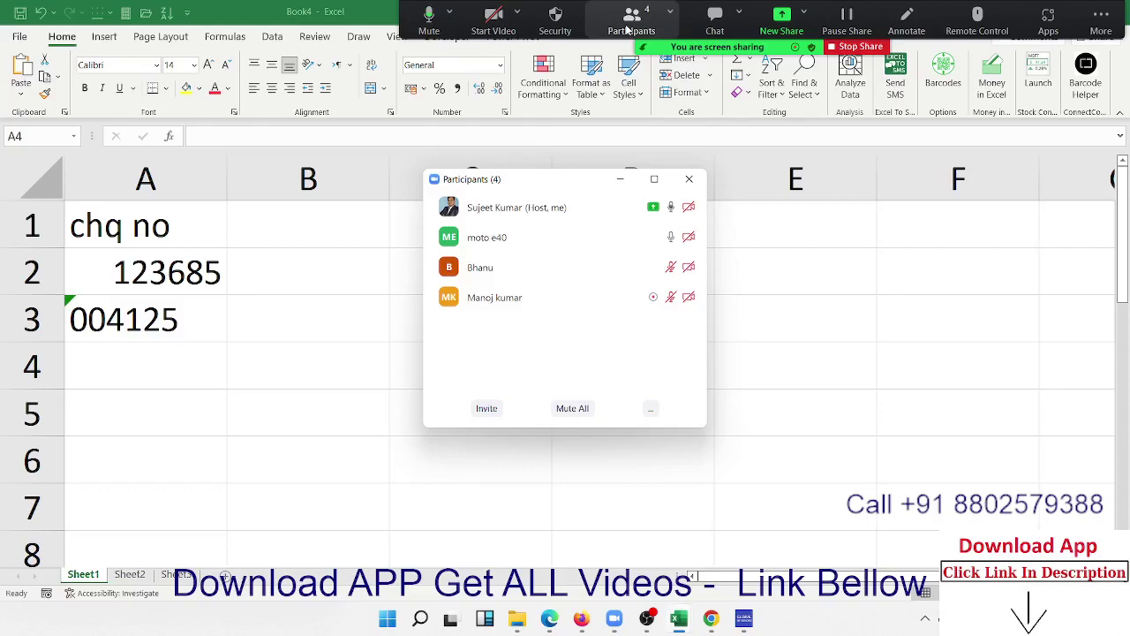
- Test entering 012 in E2, then delete it
{"action": "left_click", "coordinate": [846, 276]}
{"action": "type", "text": "01"}
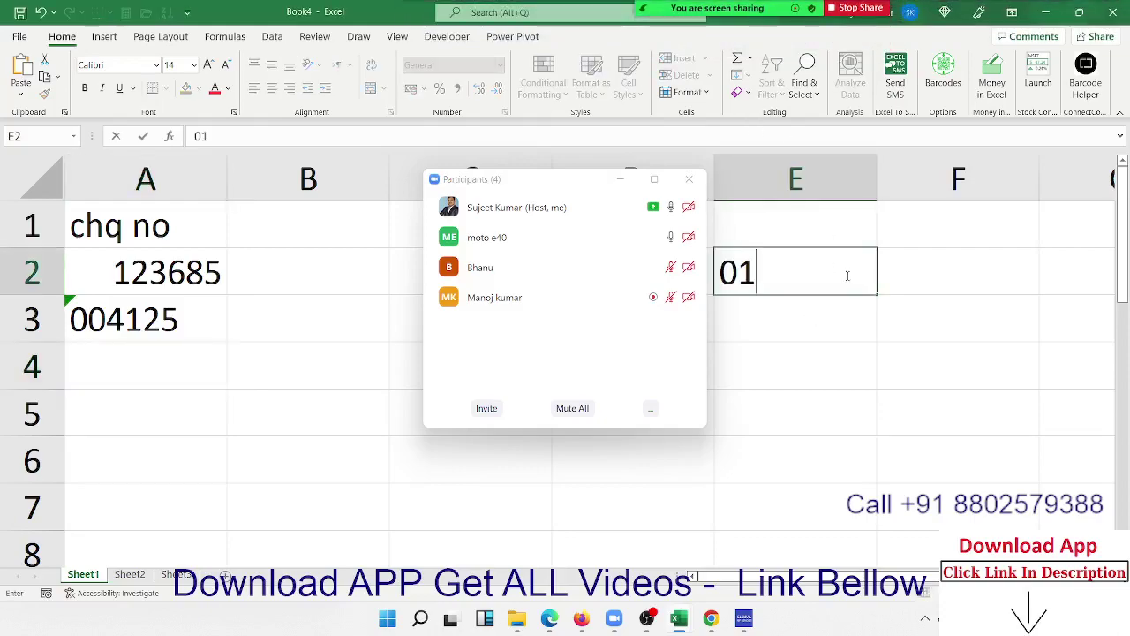
{"action": "type", "text": "2"}
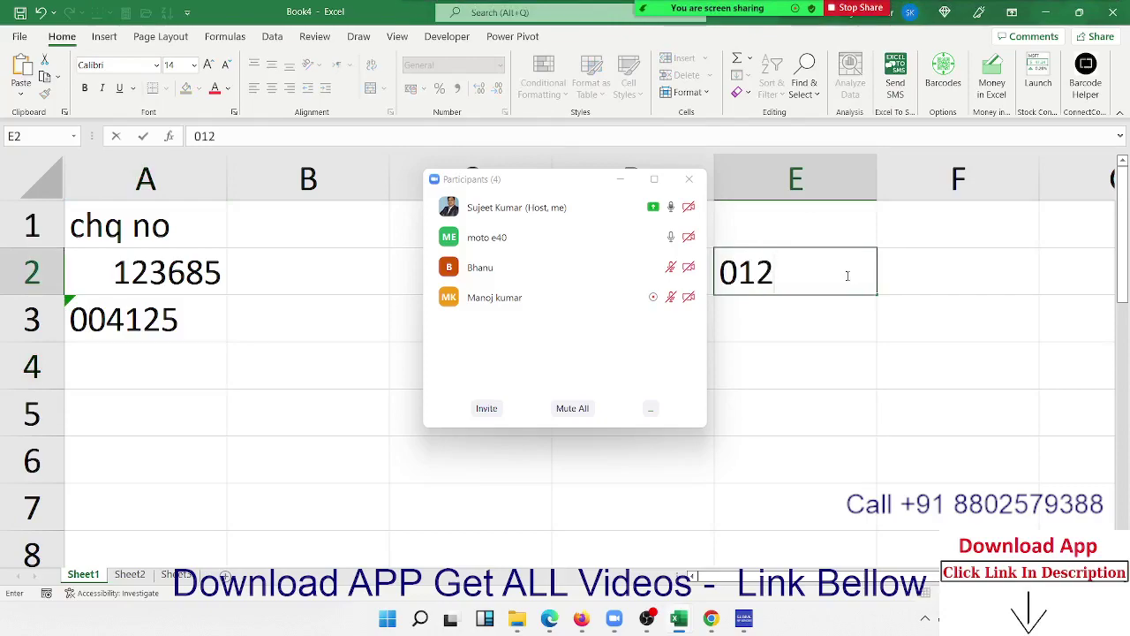
{"action": "key", "text": "Return"}
{"action": "left_click", "coordinate": [845, 275]}
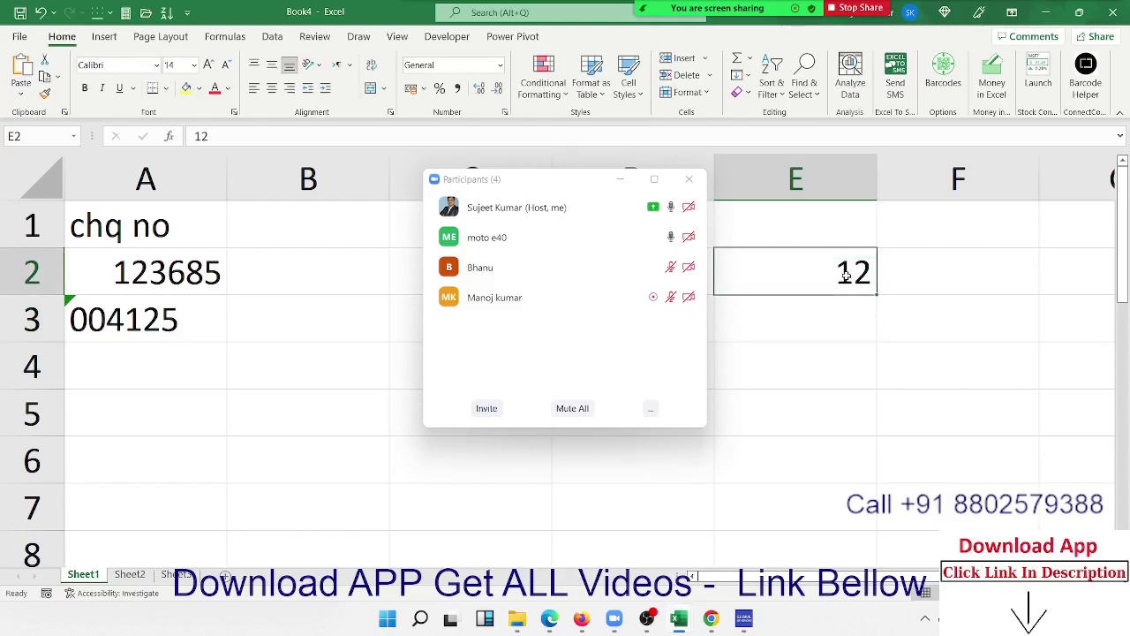
{"action": "key", "text": "Delete"}
- Enter 000124 as text in A4
{"action": "key", "text": "Left"}
{"action": "key", "text": "Left"}
{"action": "key", "text": "Left"}
{"action": "key", "text": "Left"}
{"action": "key", "text": "Down"}
{"action": "key", "text": "Down"}
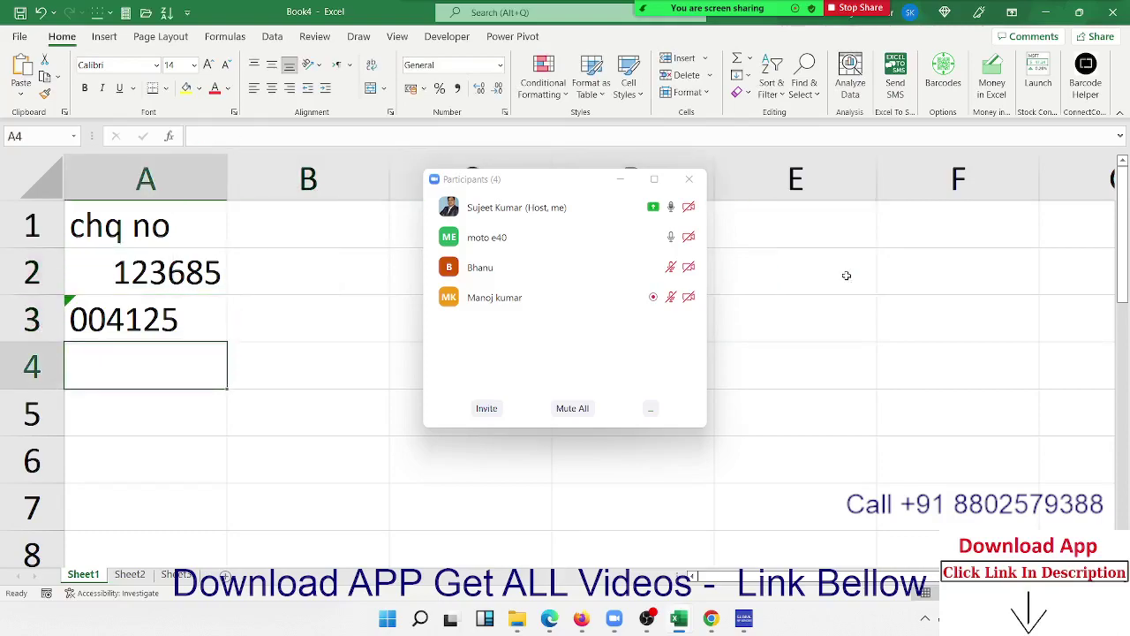
{"action": "key", "text": "Up"}
{"action": "key", "text": "Up"}
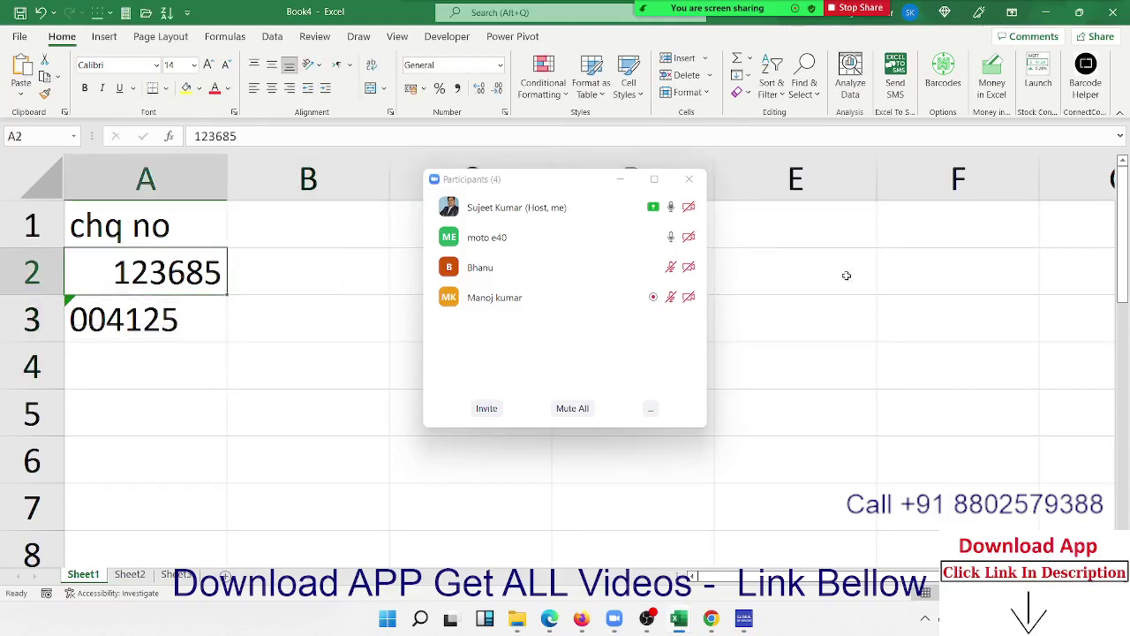
{"action": "key", "text": "Down"}
{"action": "key", "text": "Down"}
{"action": "type", "text": "'"}
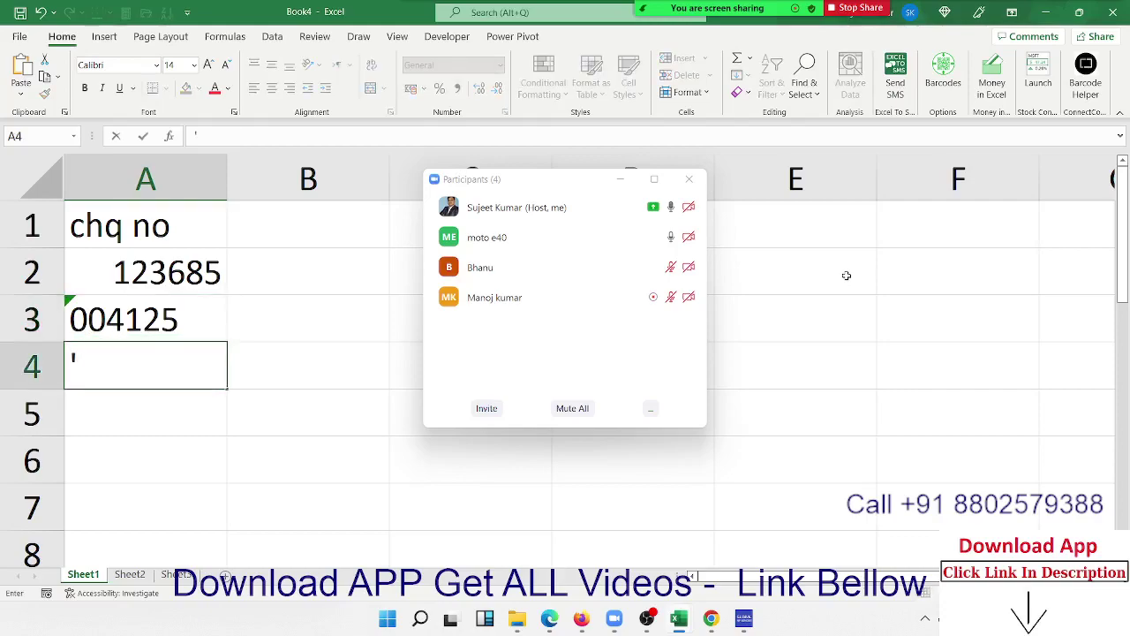
{"action": "type", "text": "12"}
{"action": "key", "text": "BackSpace"}
{"action": "key", "text": "BackSpace"}
{"action": "type", "text": "000"}
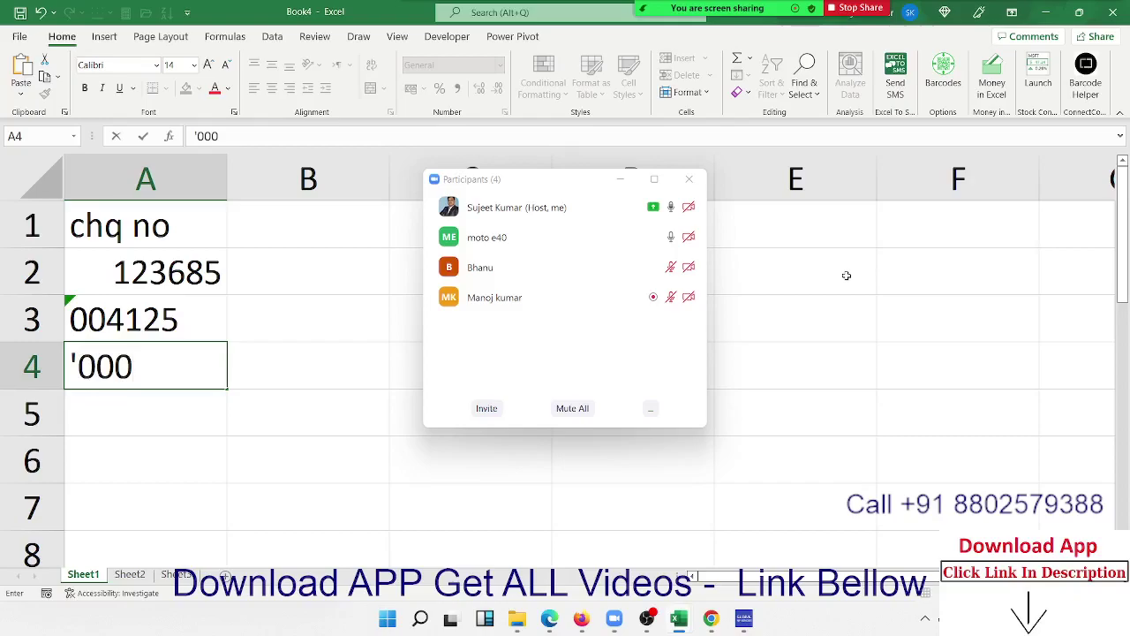
{"action": "type", "text": "124"}
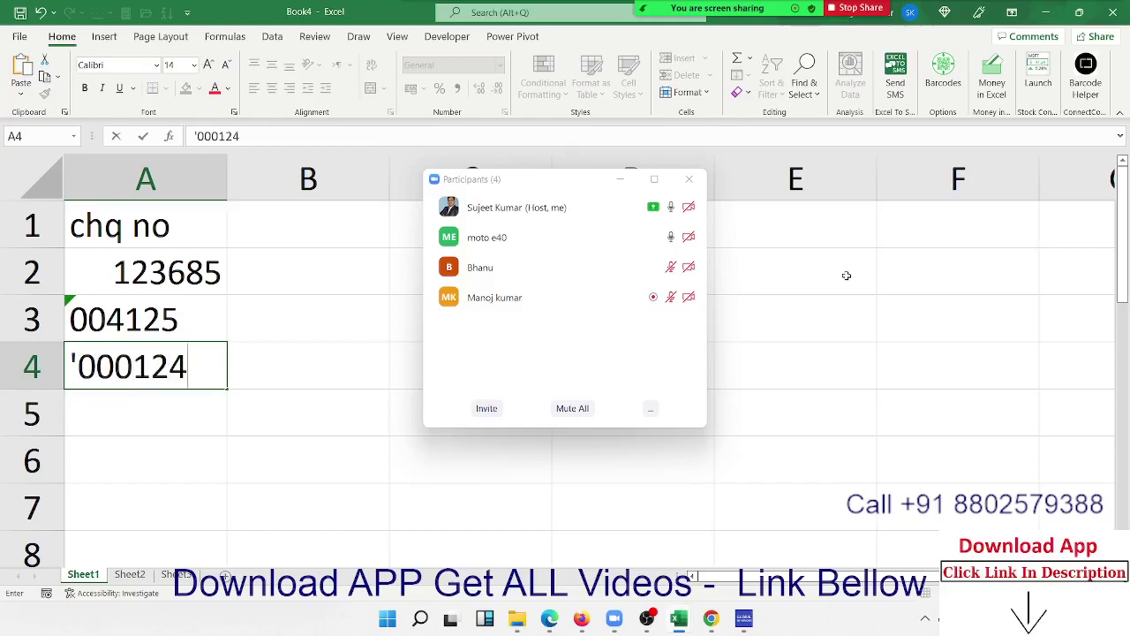
{"action": "key", "text": "Return"}
{"action": "mouse_move", "coordinate": [565, 238]}
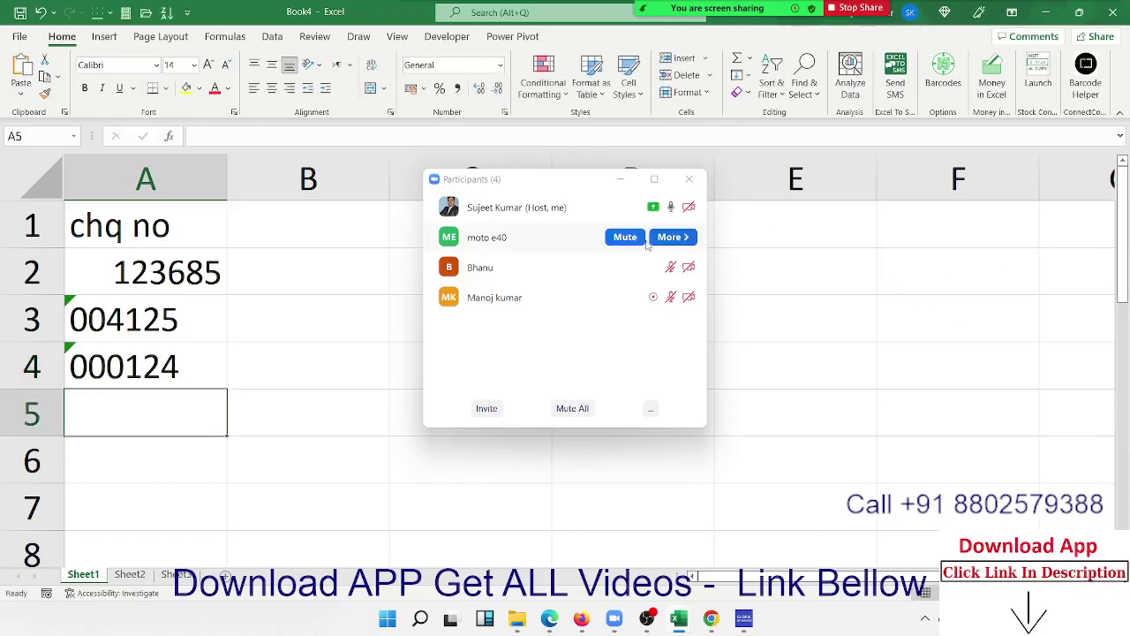
- Inspect A4's stored text value and select the cheque numbers A2:A5
{"action": "left_click", "coordinate": [637, 239]}
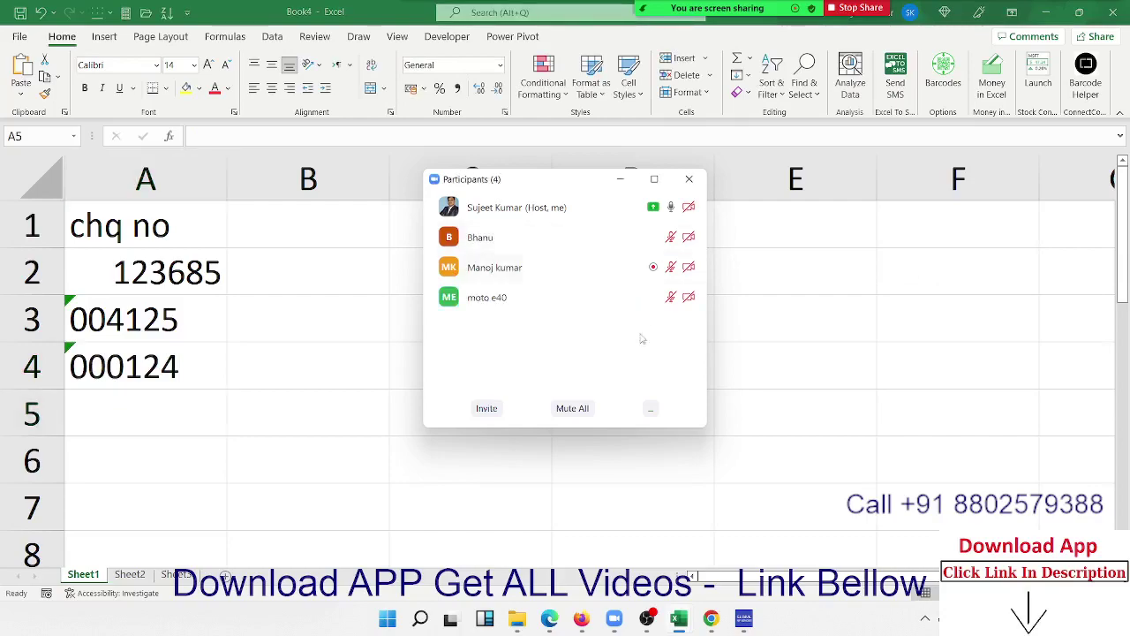
{"action": "left_click", "coordinate": [689, 179]}
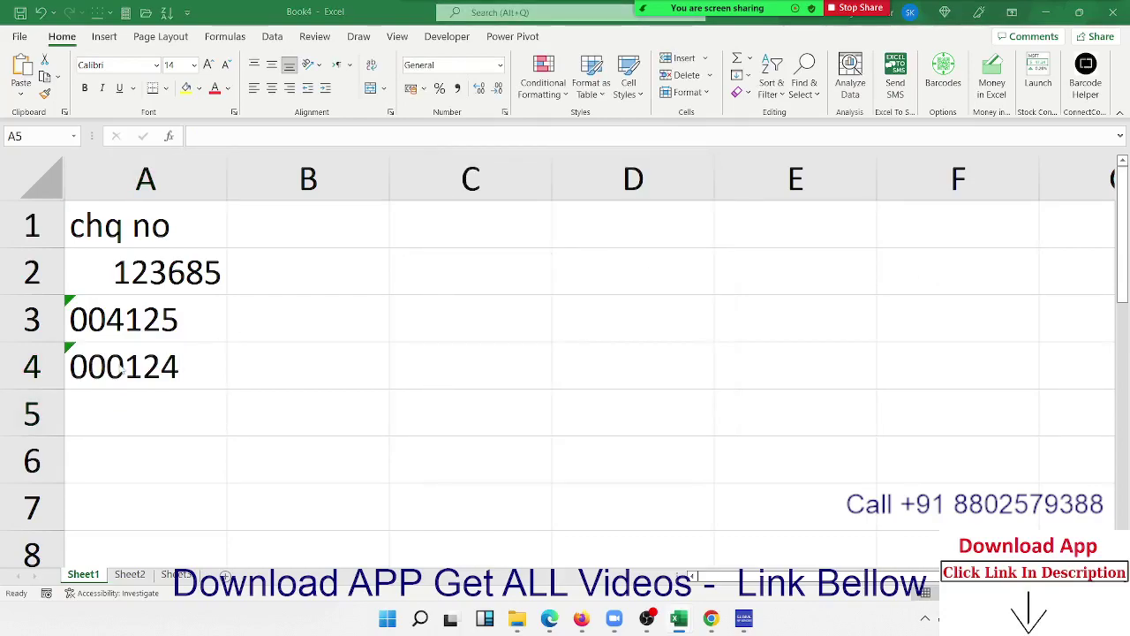
{"action": "left_click", "coordinate": [117, 366]}
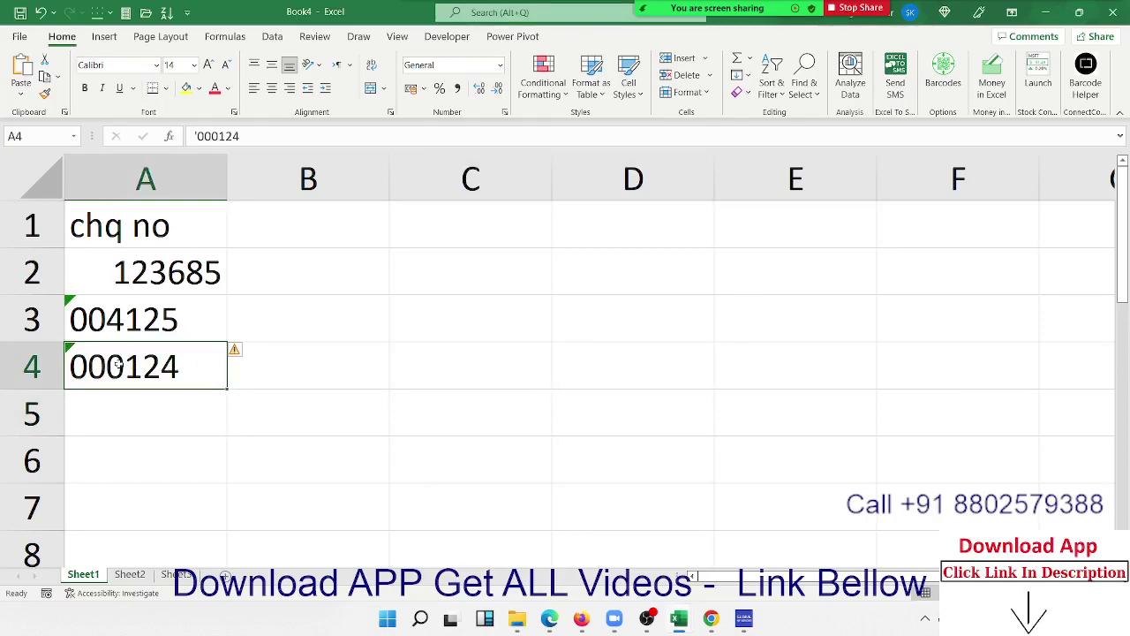
{"action": "left_click_drag", "start_coordinate": [129, 265], "coordinate": [122, 415]}
{"action": "left_click", "coordinate": [122, 468]}
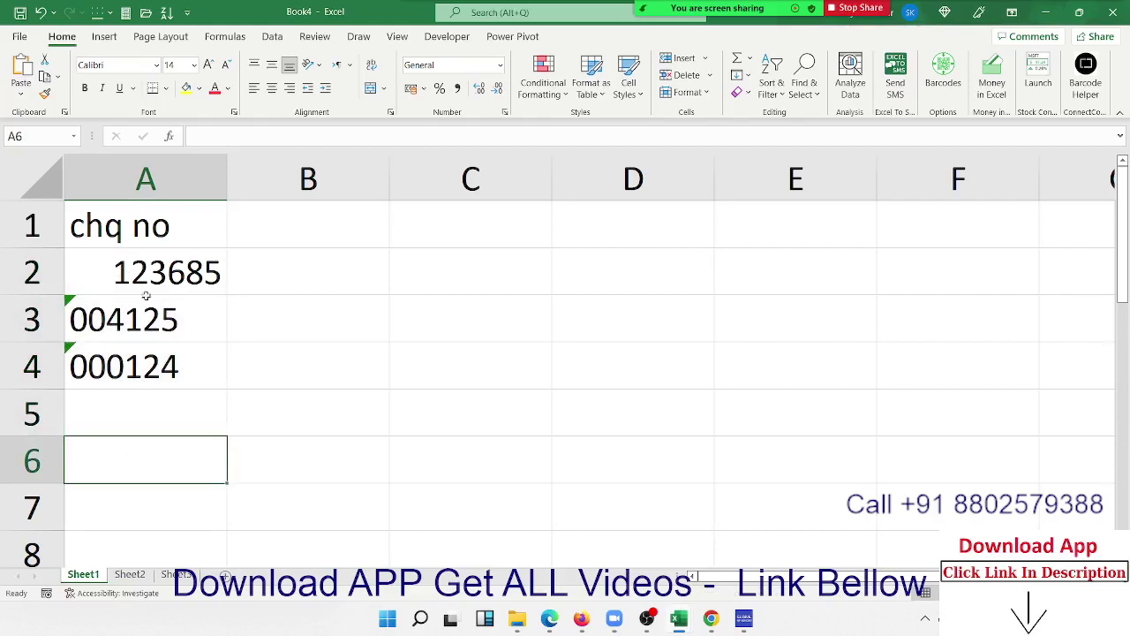
- Apply the Text category from Format Cells to the whole of column A
{"action": "left_click", "coordinate": [154, 182]}
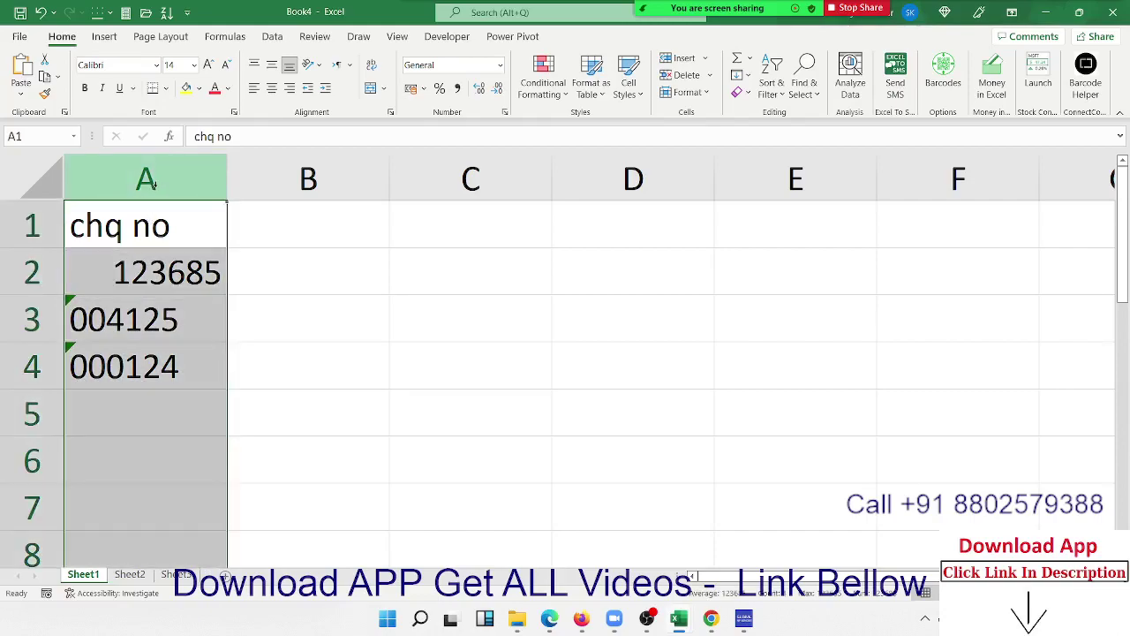
{"action": "right_click", "coordinate": [154, 183]}
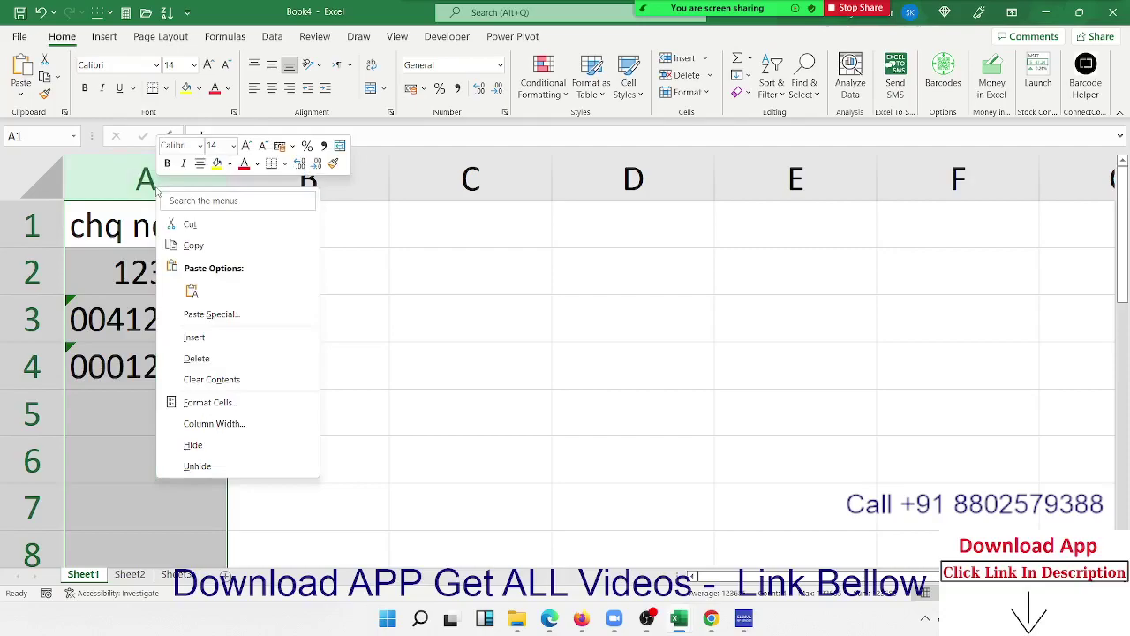
{"action": "left_click", "coordinate": [231, 402]}
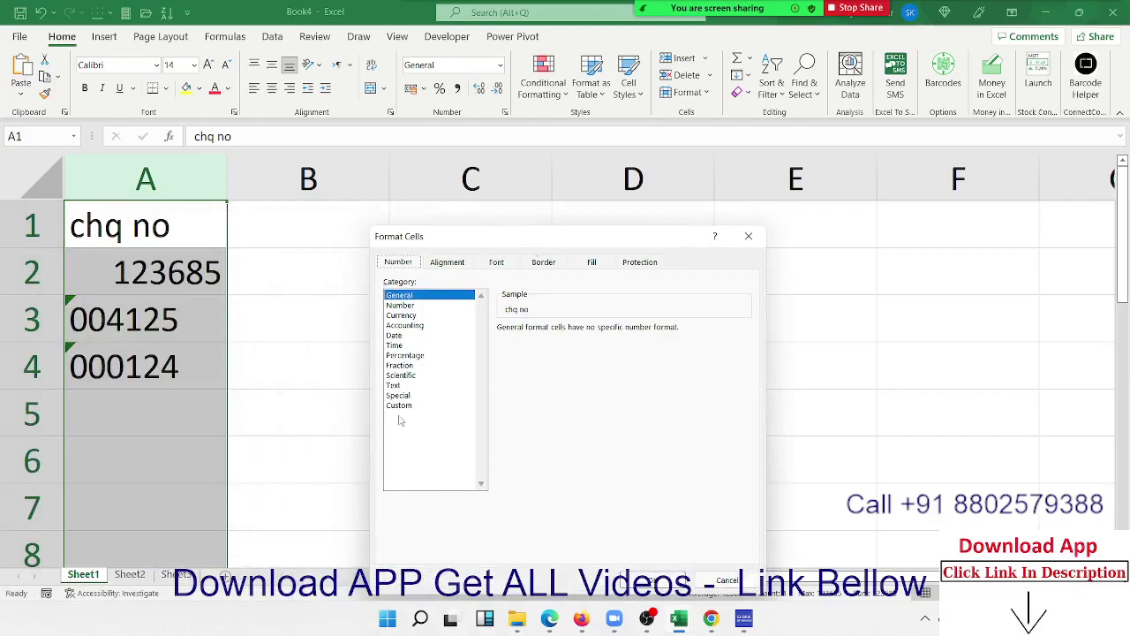
{"action": "left_click", "coordinate": [399, 406]}
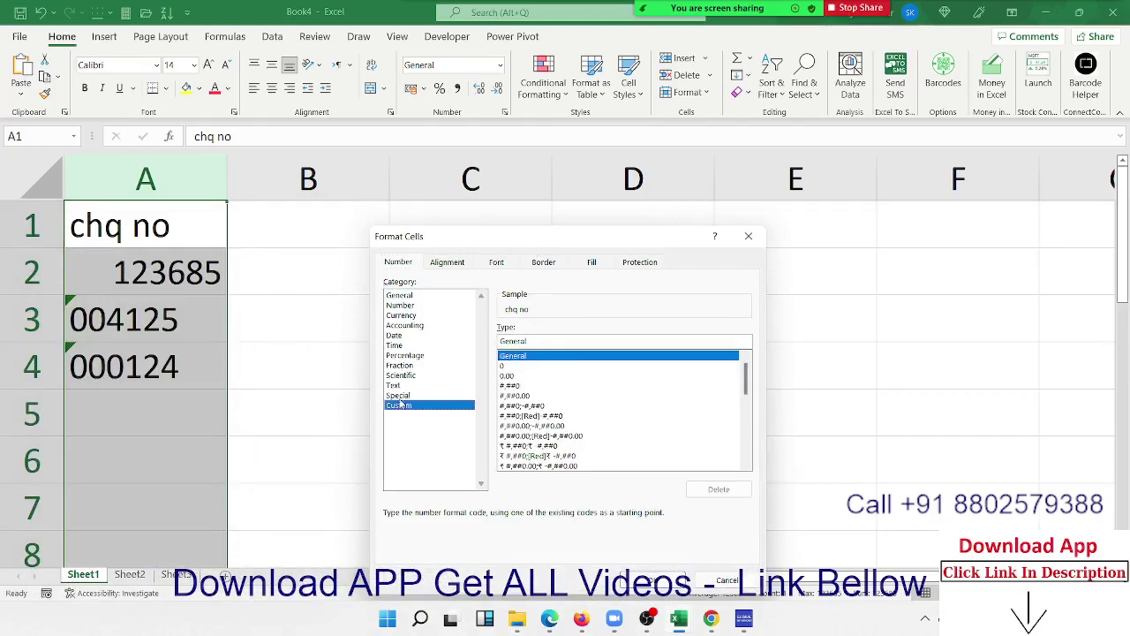
{"action": "left_click", "coordinate": [393, 386]}
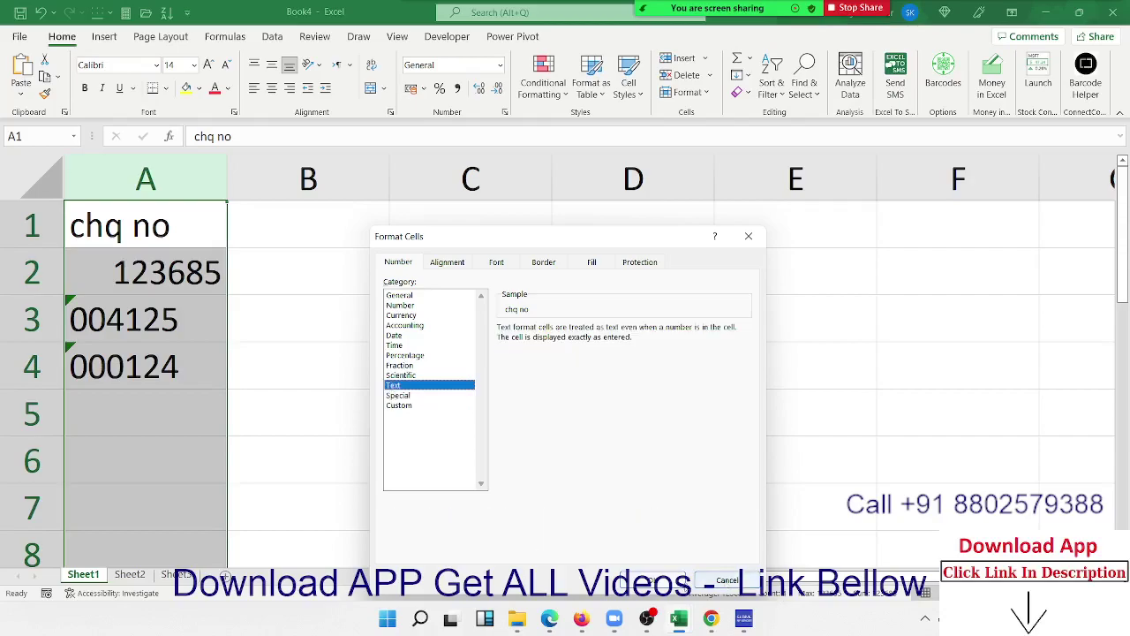
{"action": "left_click", "coordinate": [676, 580]}
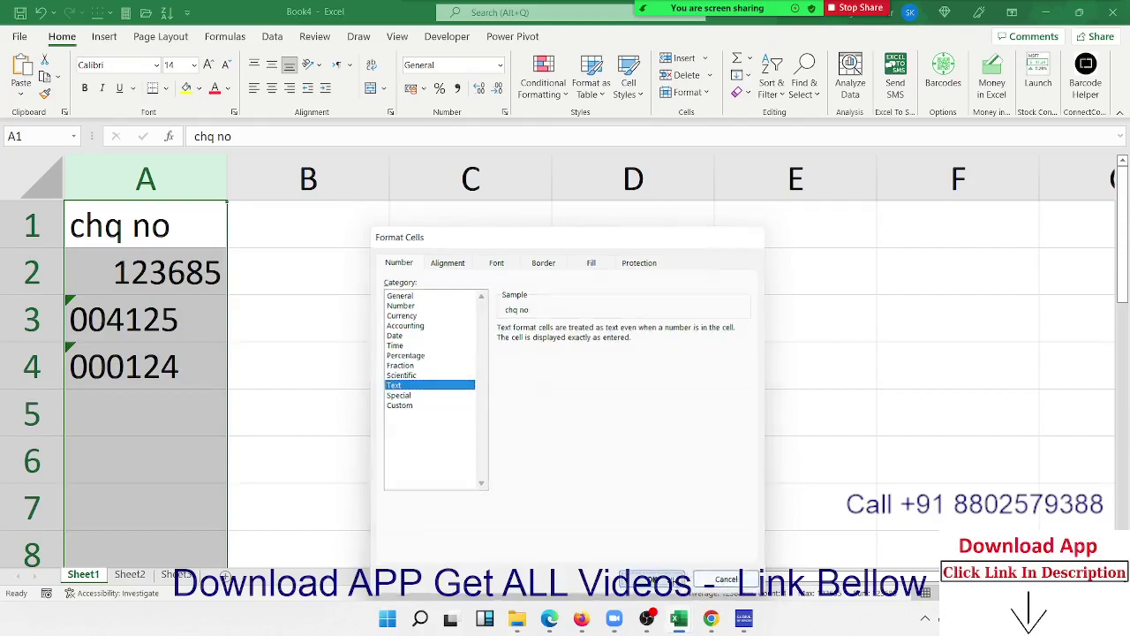
{"action": "left_click", "coordinate": [141, 418]}
- Type 001254, 00152 and 00152 into A5:A7
{"action": "type", "text": "00"}
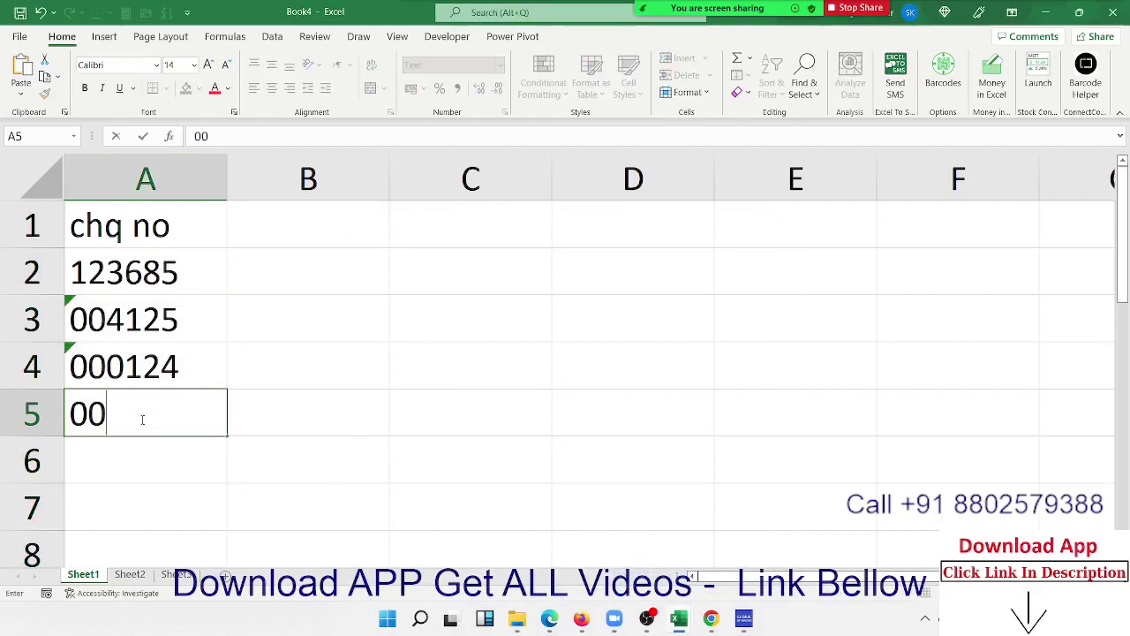
{"action": "type", "text": "1254"}
{"action": "key", "text": "Return"}
{"action": "type", "text": "00"}
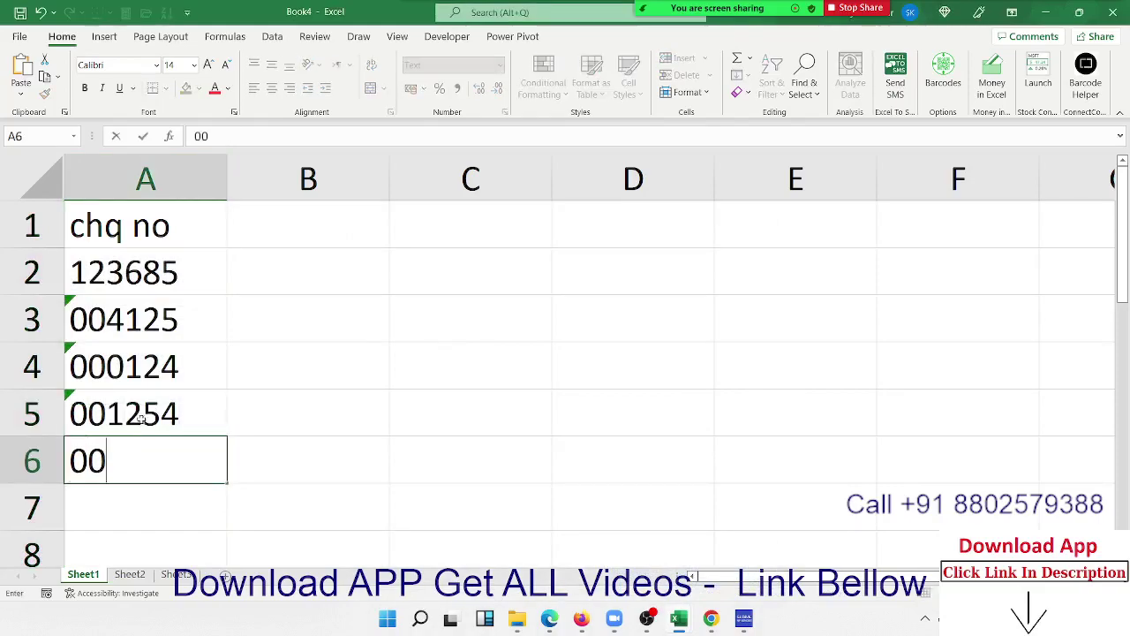
{"action": "type", "text": "152"}
{"action": "key", "text": "Return"}
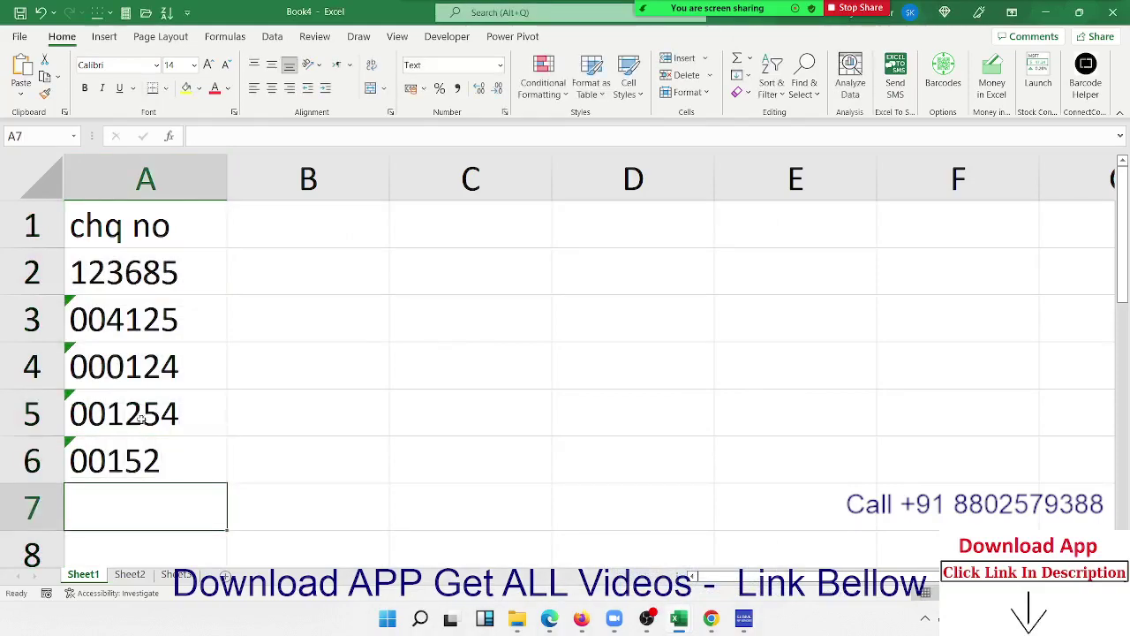
{"action": "type", "text": "00152"}
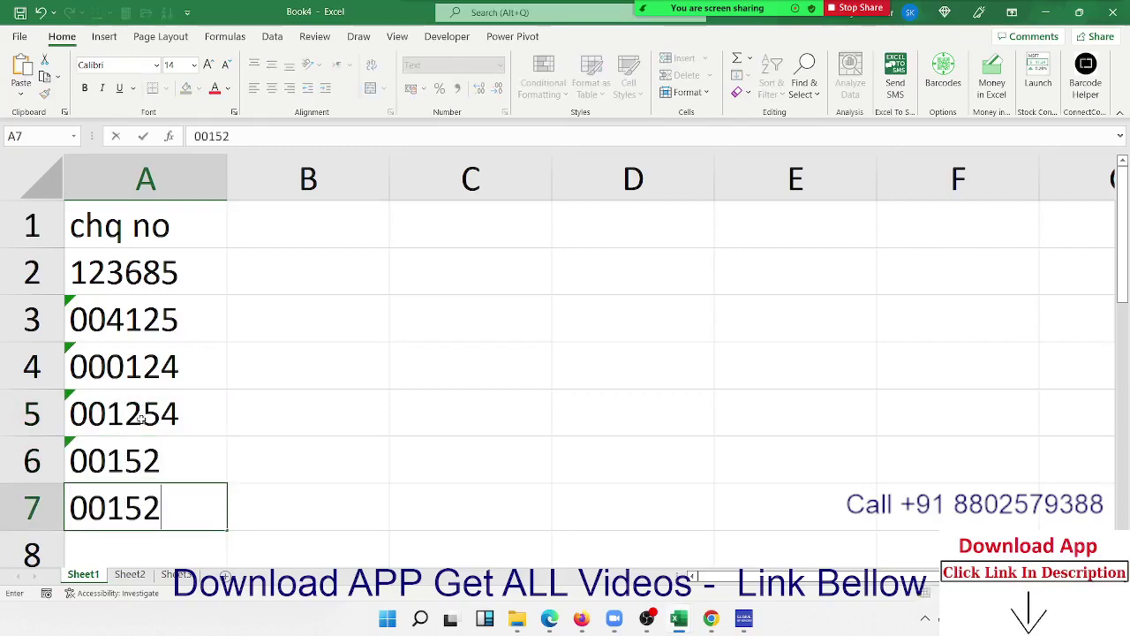
{"action": "key", "text": "Return"}
{"action": "key", "text": "Up"}
- Enter 859 in cell C1
{"action": "key", "text": "ctrl+Home"}
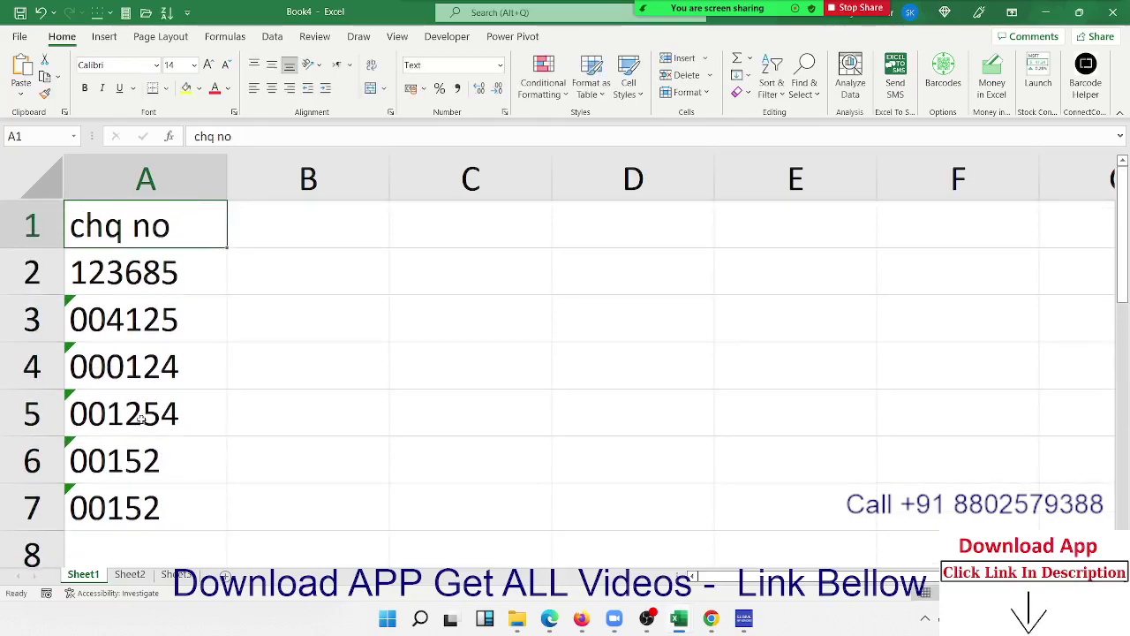
{"action": "key", "text": "Right"}
{"action": "key", "text": "Right"}
{"action": "type", "text": "859"}
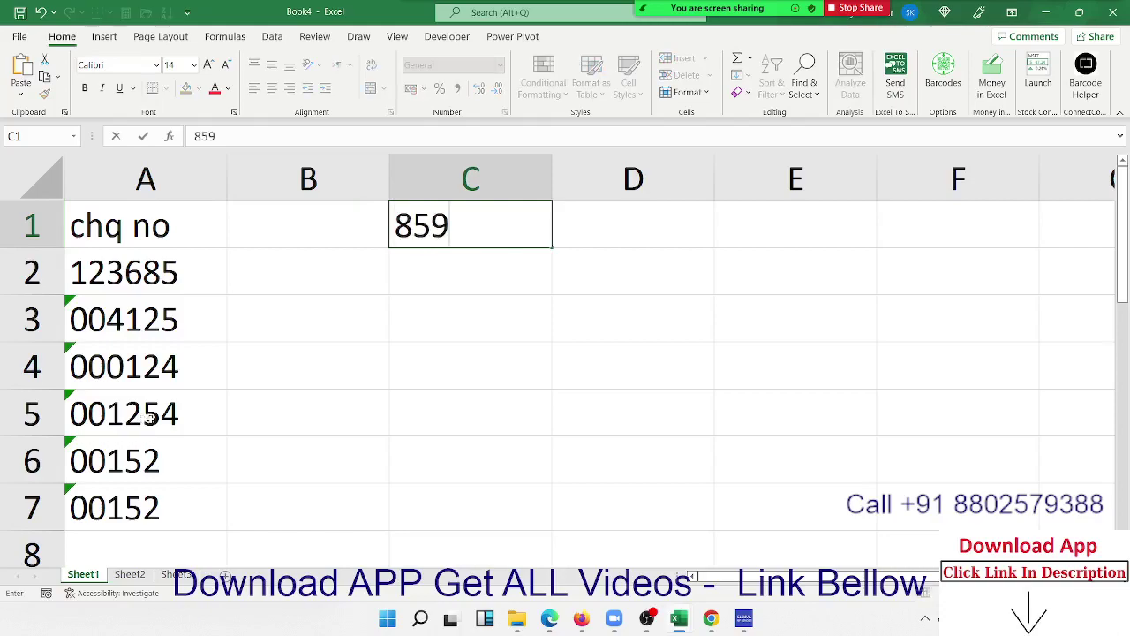
{"action": "key", "text": "Return"}
- Enter 152, 1566, 32563 and 123645 in C2:C5, then select C1:C5
{"action": "type", "text": "152"}
{"action": "key", "text": "Return"}
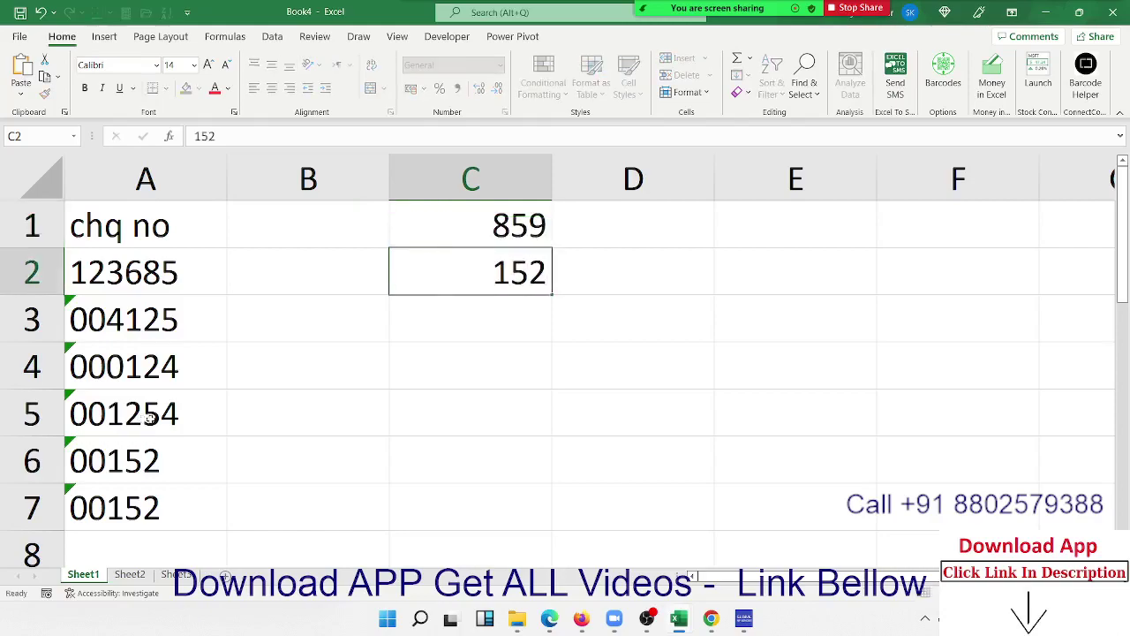
{"action": "type", "text": "1566"}
{"action": "key", "text": "Return"}
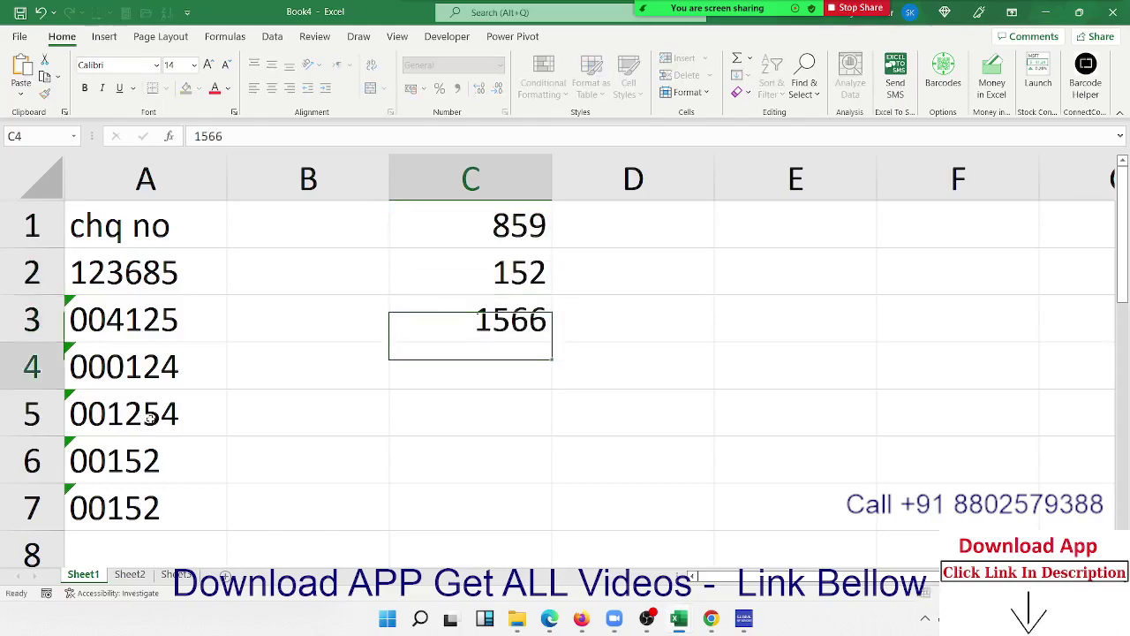
{"action": "type", "text": "32563"}
{"action": "key", "text": "Return"}
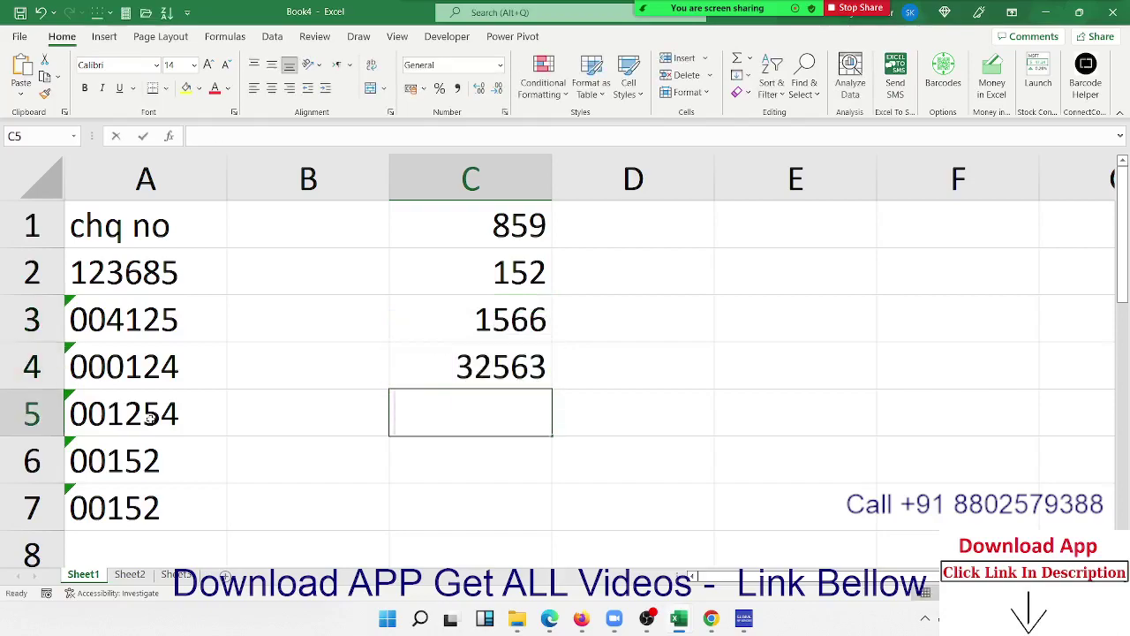
{"action": "type", "text": "123645"}
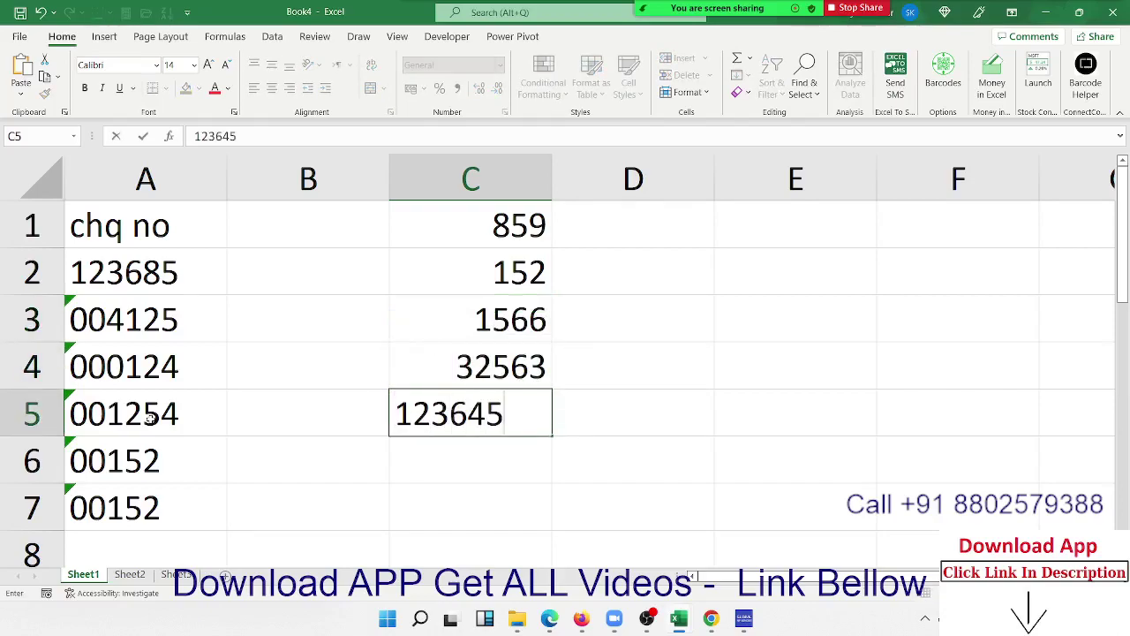
{"action": "key", "text": "Return"}
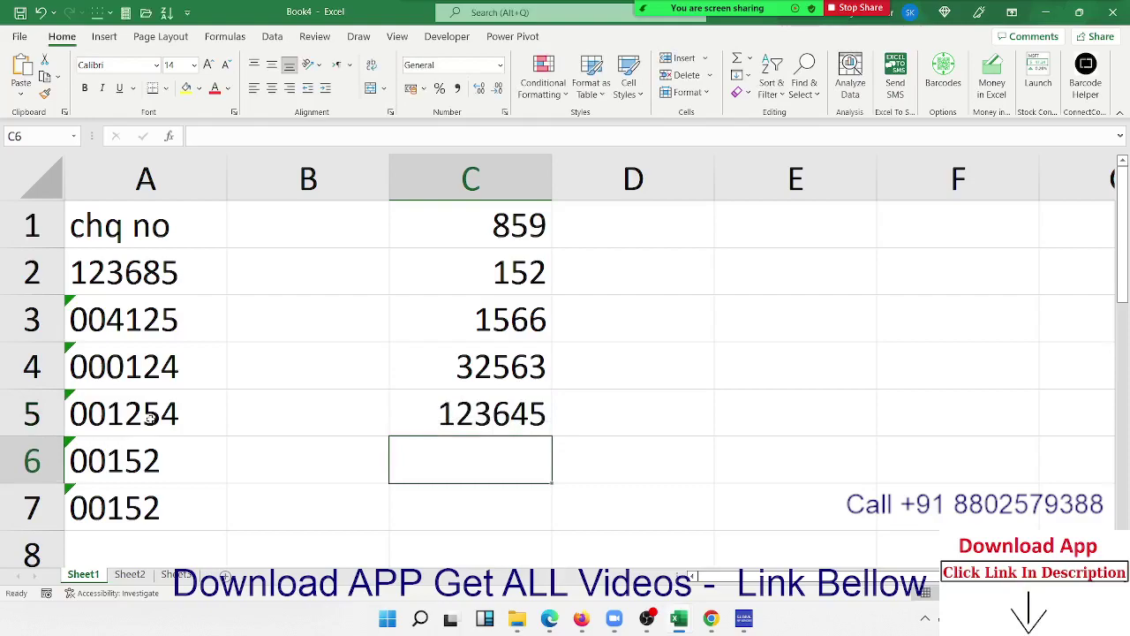
{"action": "key", "text": "Up"}
{"action": "key", "text": "ctrl+shift+Up"}
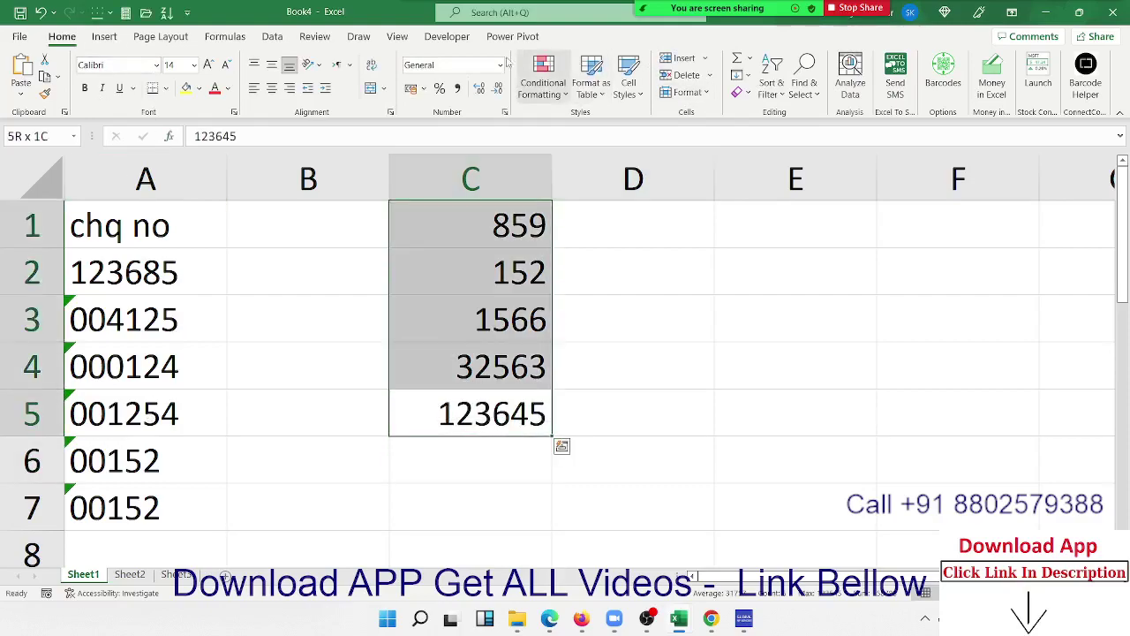
- Give C1:C5 the custom number format 000000 so 859 displays as 000859
{"action": "left_click", "coordinate": [502, 112]}
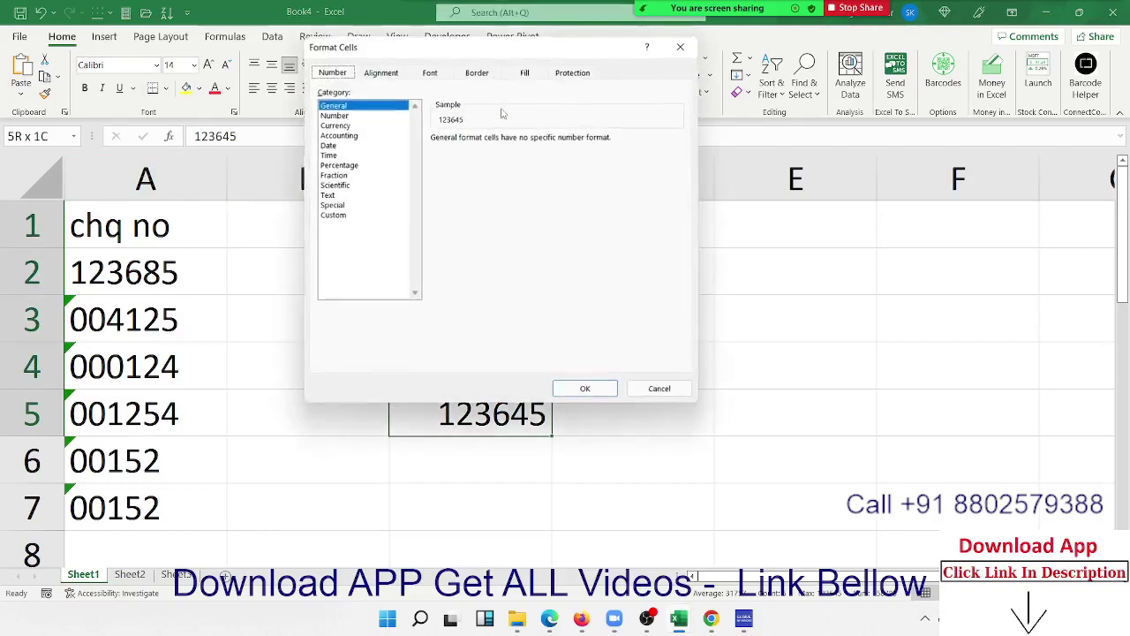
{"action": "left_click_drag", "start_coordinate": [471, 55], "coordinate": [783, 141]}
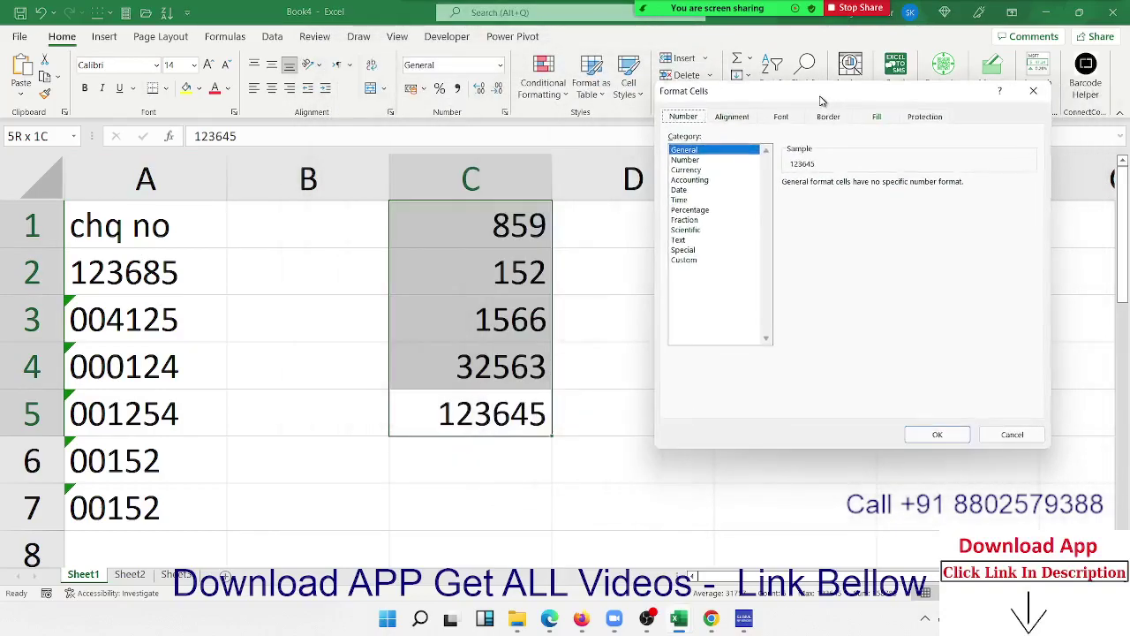
{"action": "left_click", "coordinate": [644, 300]}
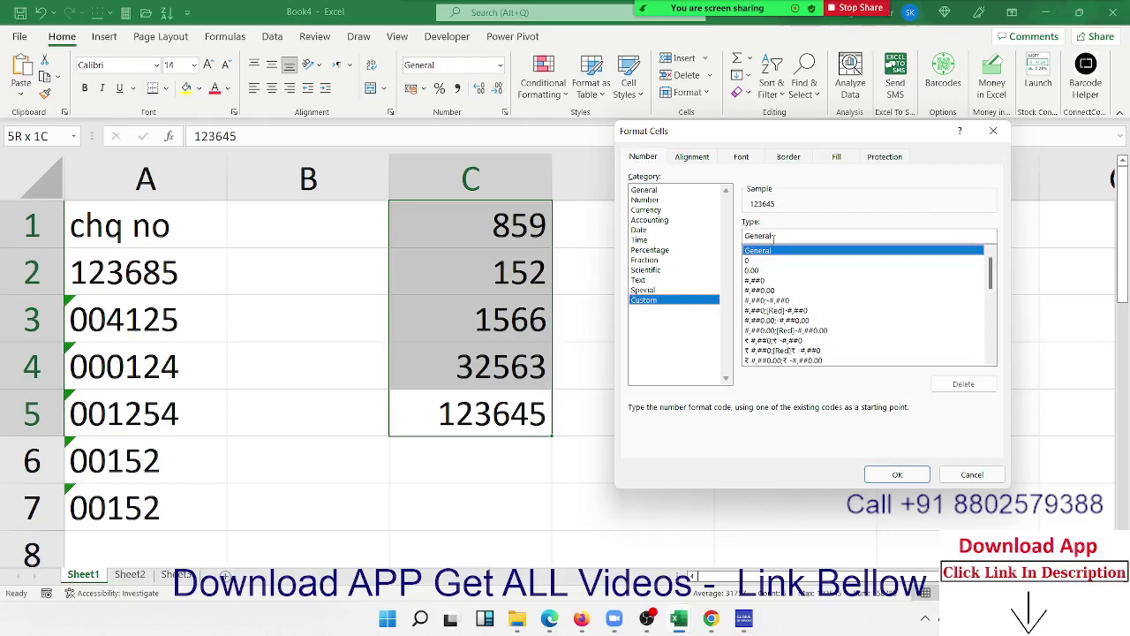
{"action": "type", "text": "0"}
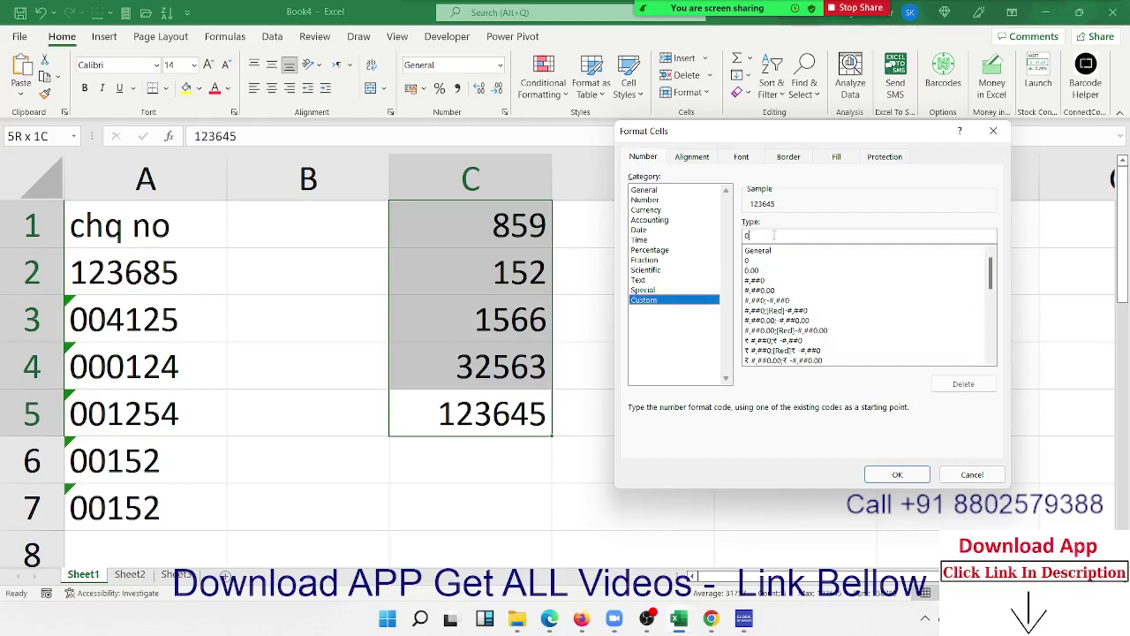
{"action": "type", "text": "00"}
{"action": "key", "text": "Return"}
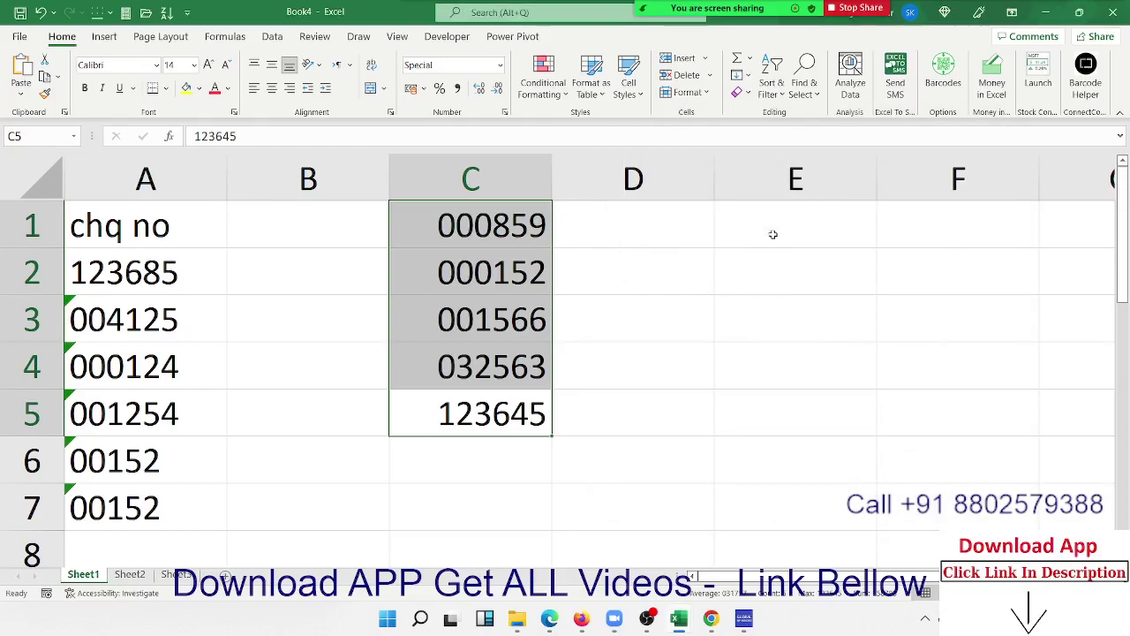
{"action": "left_click", "coordinate": [505, 113]}
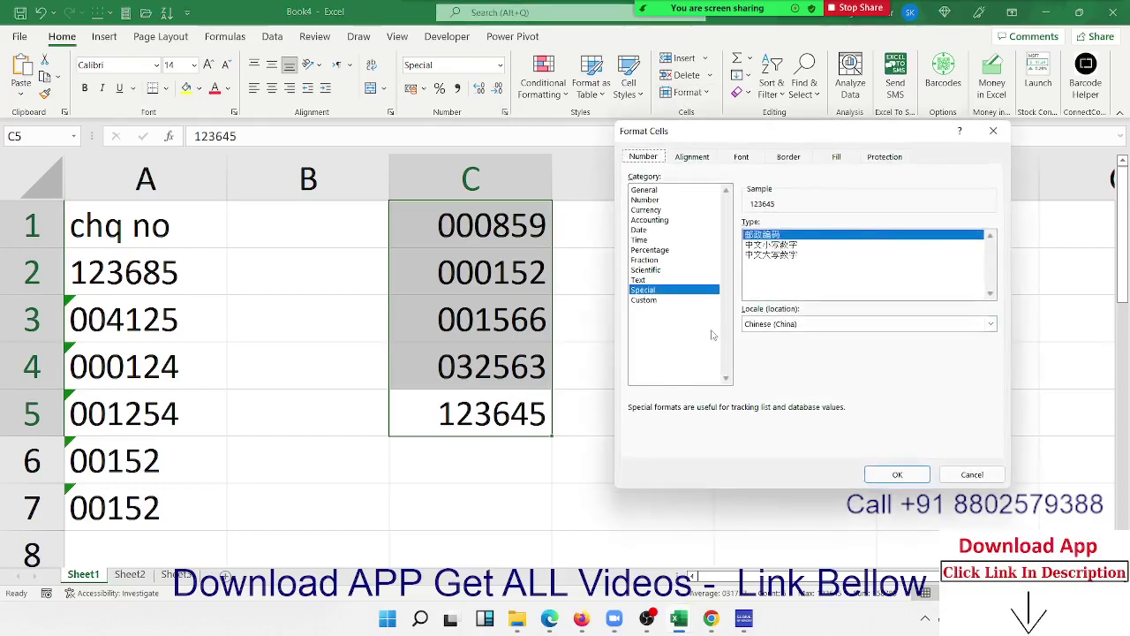
{"action": "left_click", "coordinate": [663, 300]}
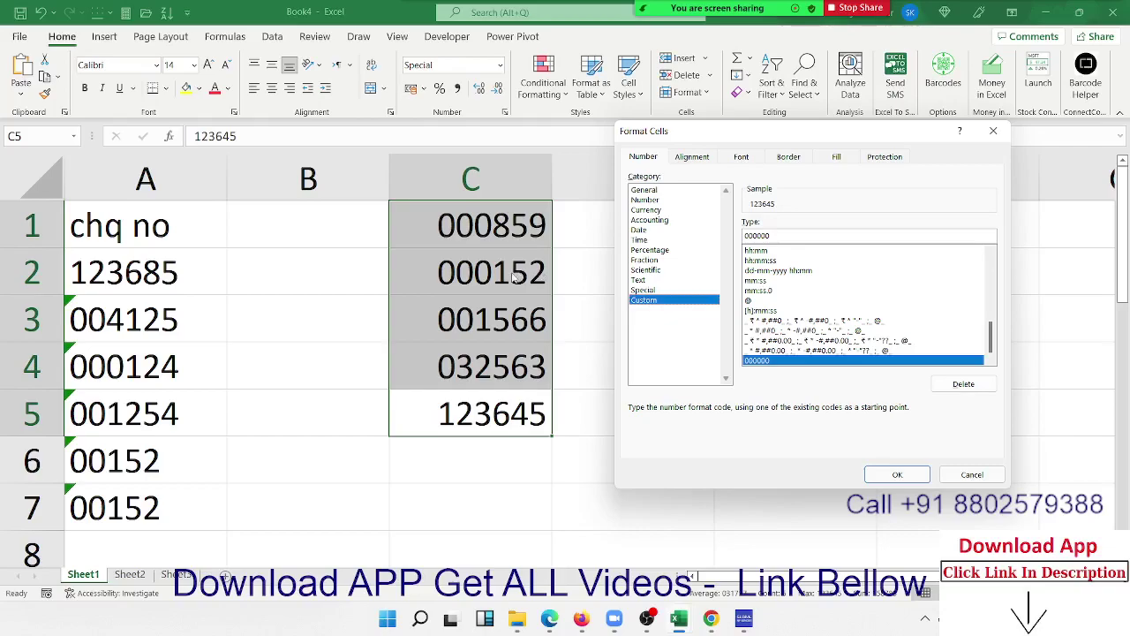
{"action": "key", "text": "Return"}
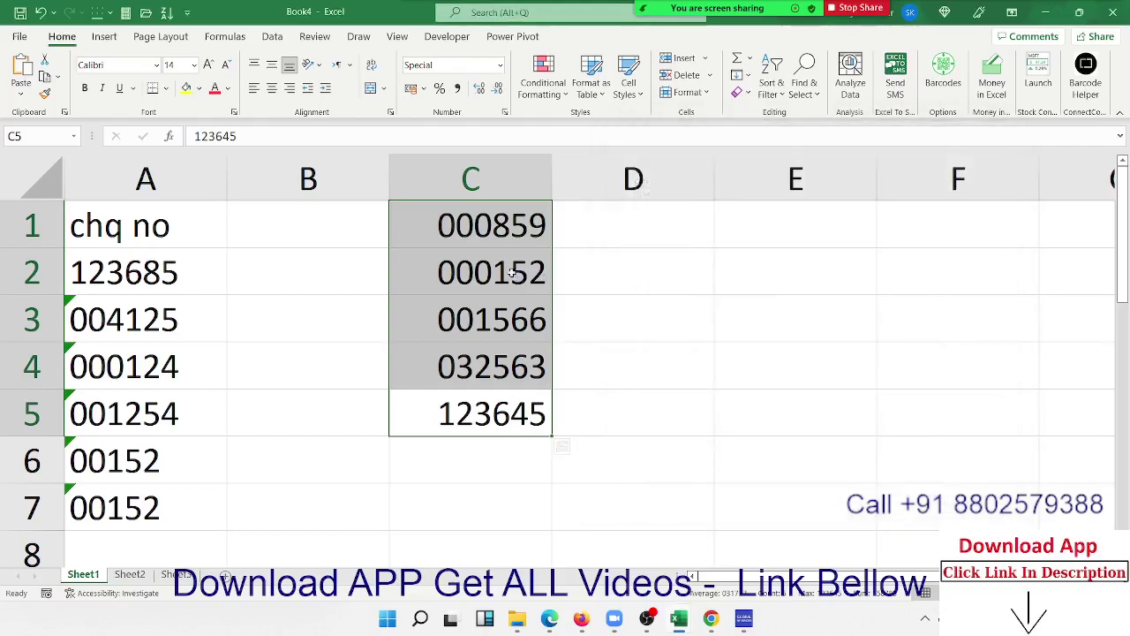
{"action": "left_click", "coordinate": [519, 279]}
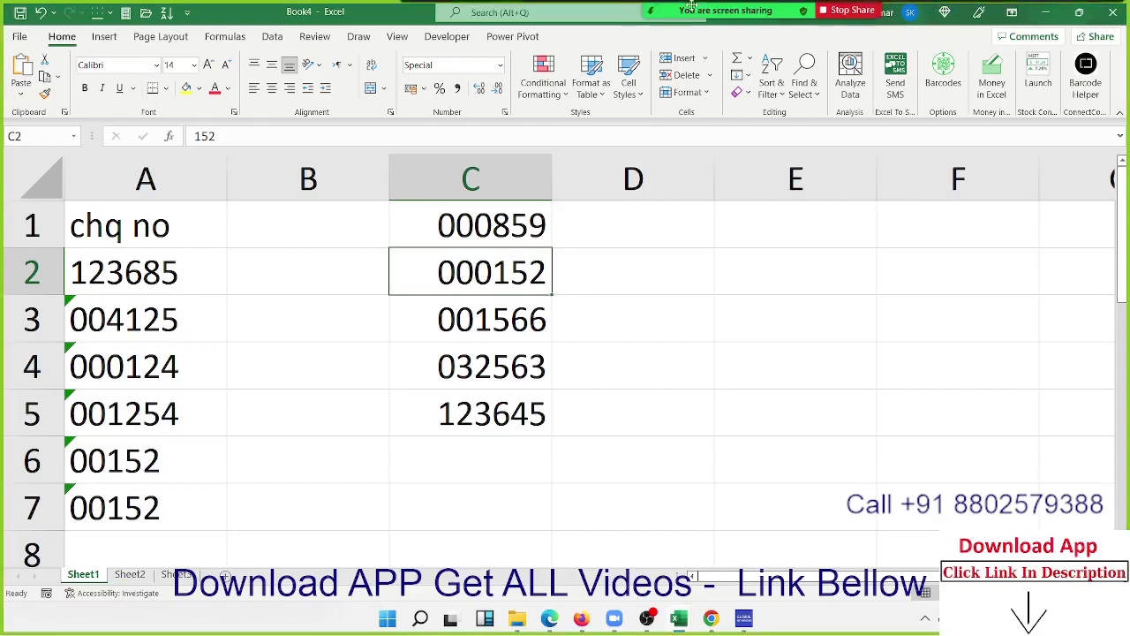
{"action": "mouse_move", "coordinate": [724, 10]}
{"action": "left_click", "coordinate": [629, 18]}
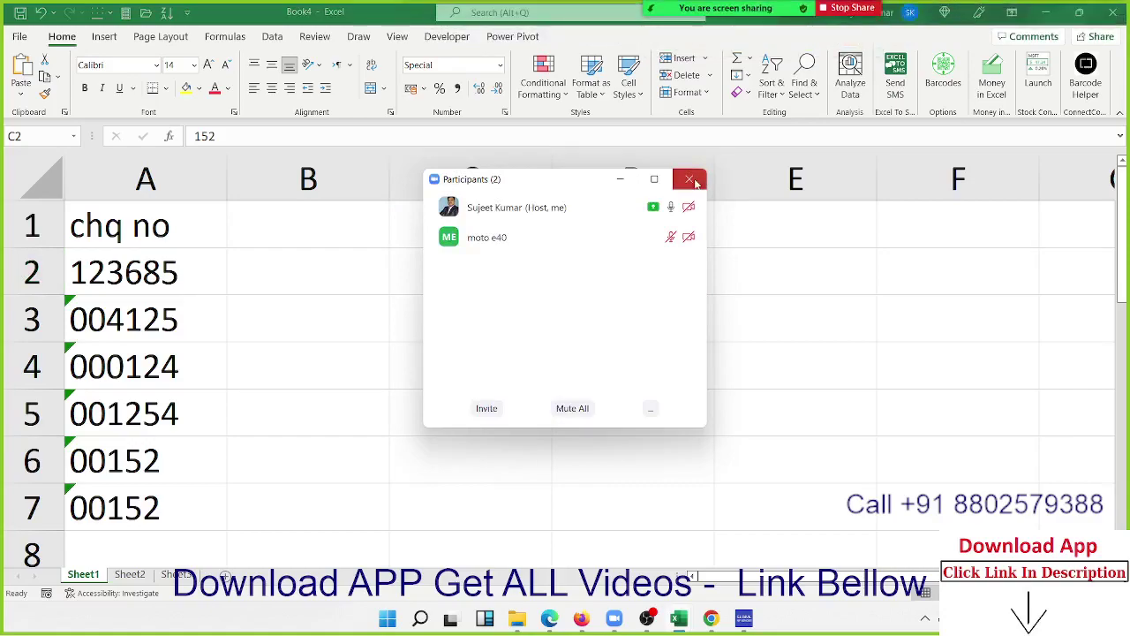
{"action": "left_click", "coordinate": [689, 179]}
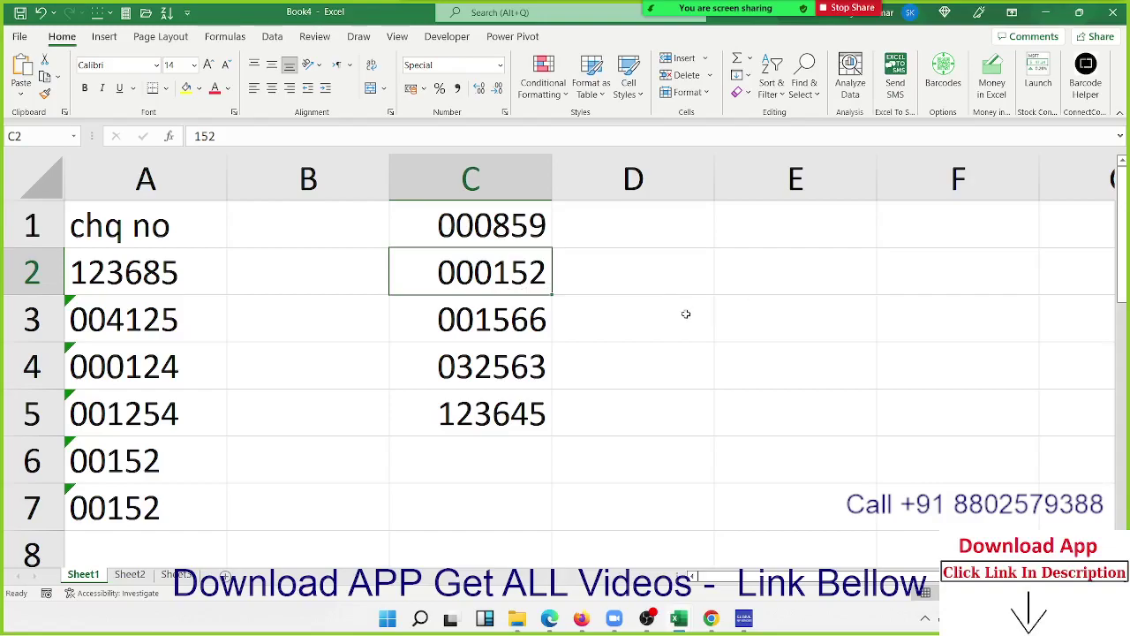
{"action": "left_click", "coordinate": [606, 288]}
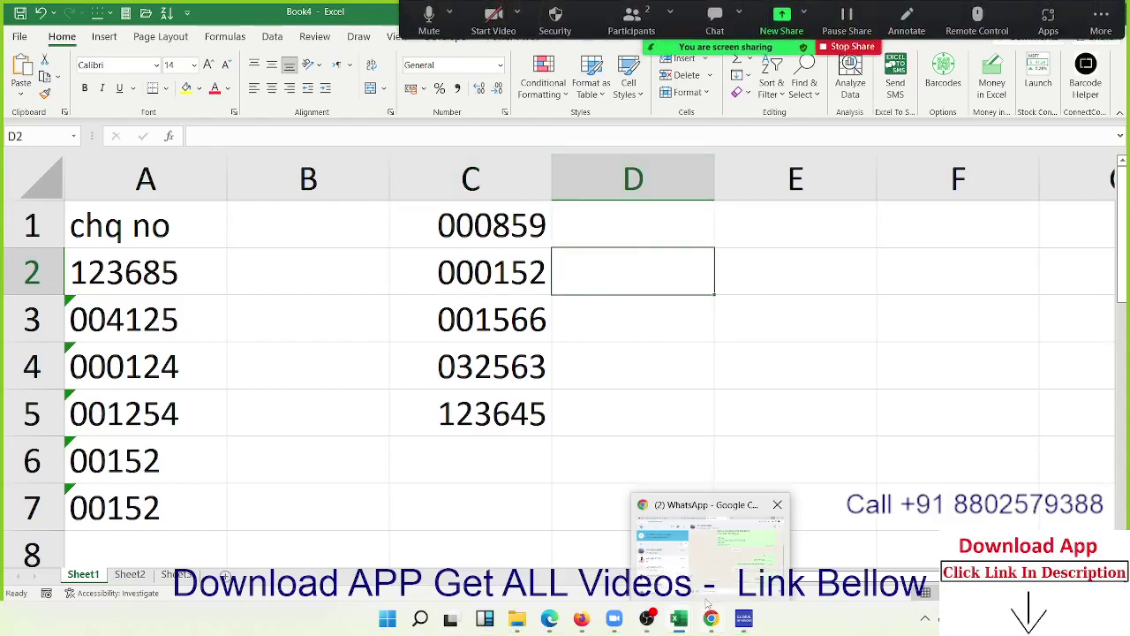
{"action": "left_click", "coordinate": [646, 618]}
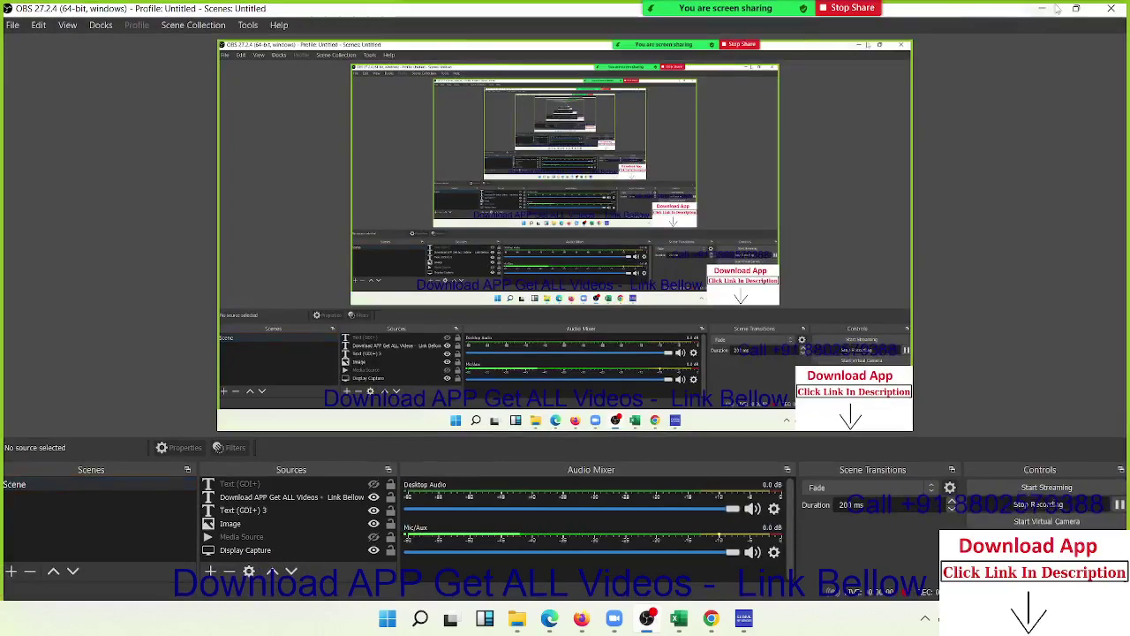
{"action": "left_click", "coordinate": [1043, 8]}
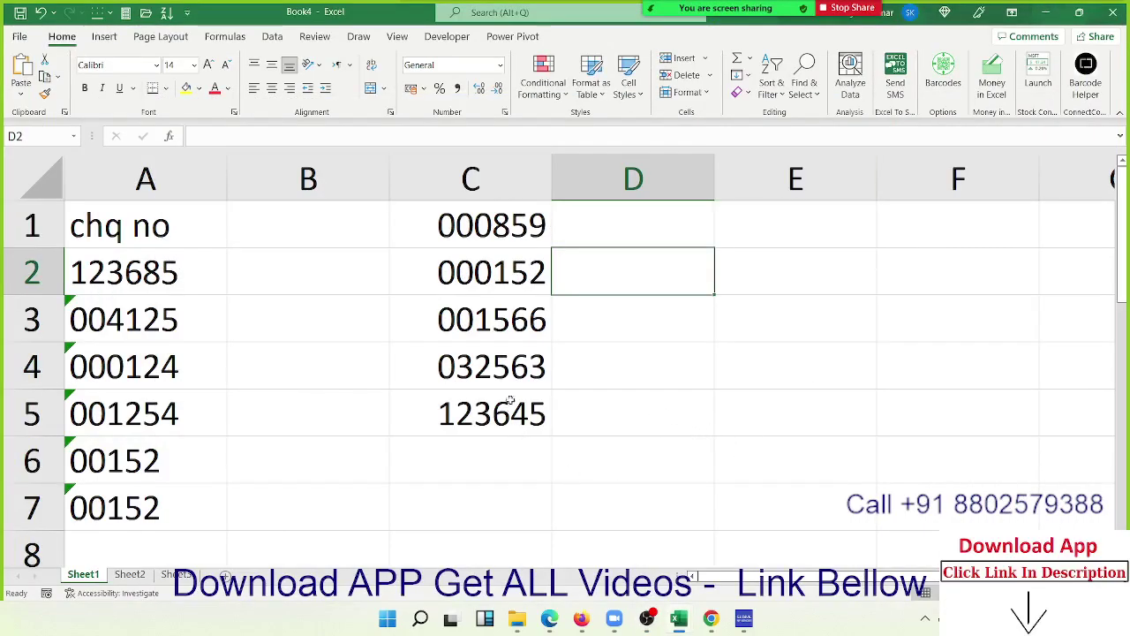
{"action": "left_click", "coordinate": [510, 383]}
{"action": "left_click", "coordinate": [511, 420]}
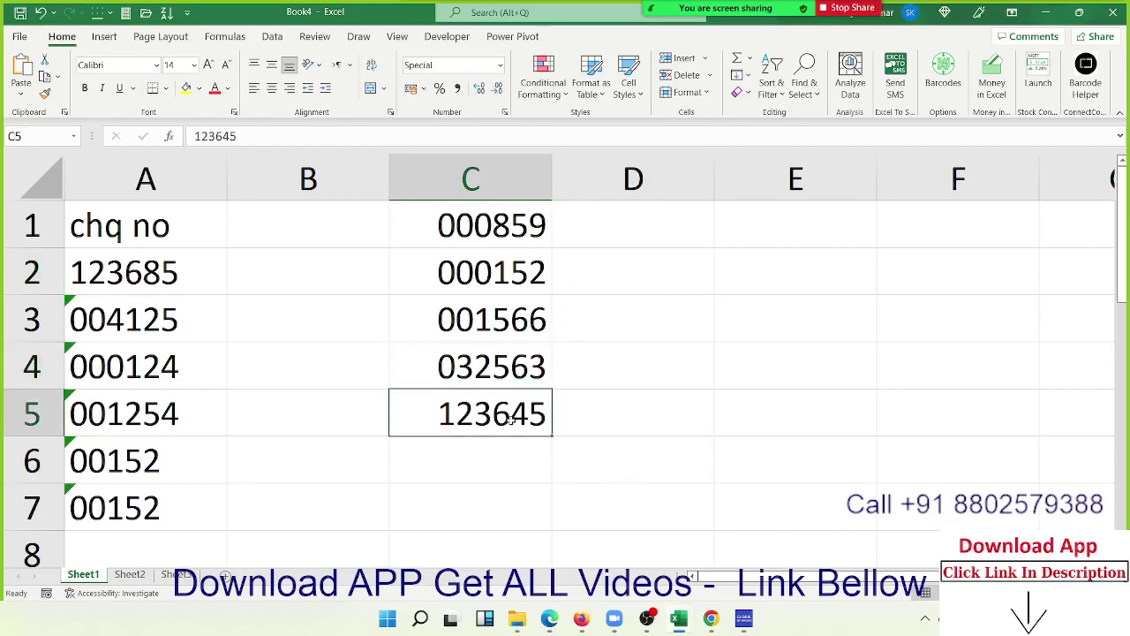
{"action": "left_click_drag", "start_coordinate": [510, 418], "coordinate": [513, 371]}
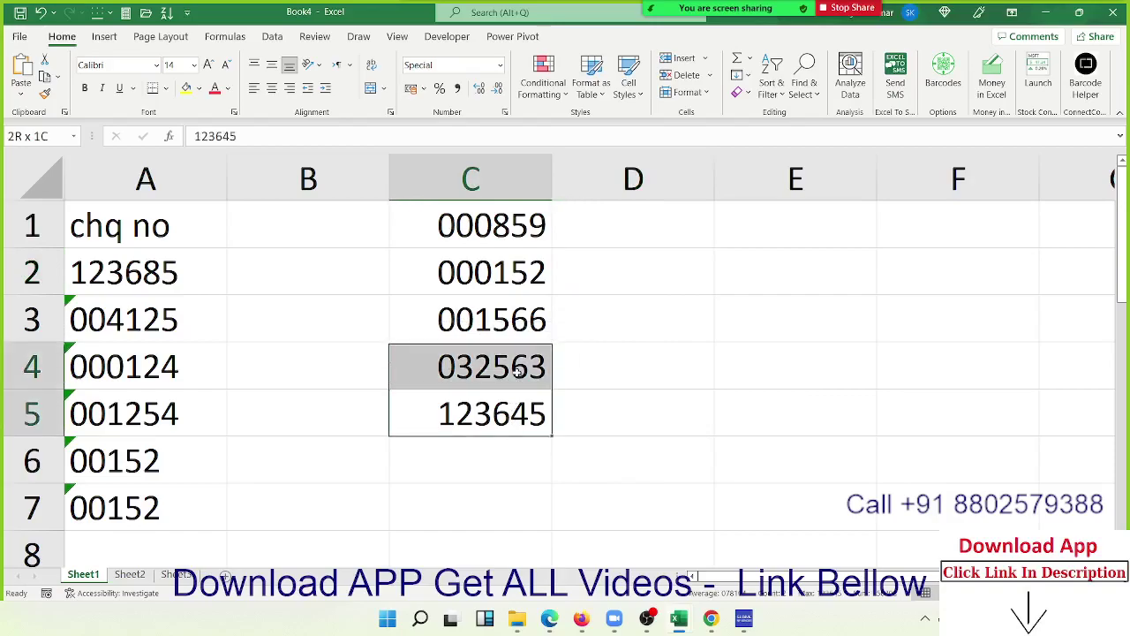
{"action": "left_click", "coordinate": [529, 205]}
{"action": "key", "text": "shift+Down"}
{"action": "key", "text": "shift+Down"}
{"action": "key", "text": "shift+Down"}
{"action": "key", "text": "shift+Down"}
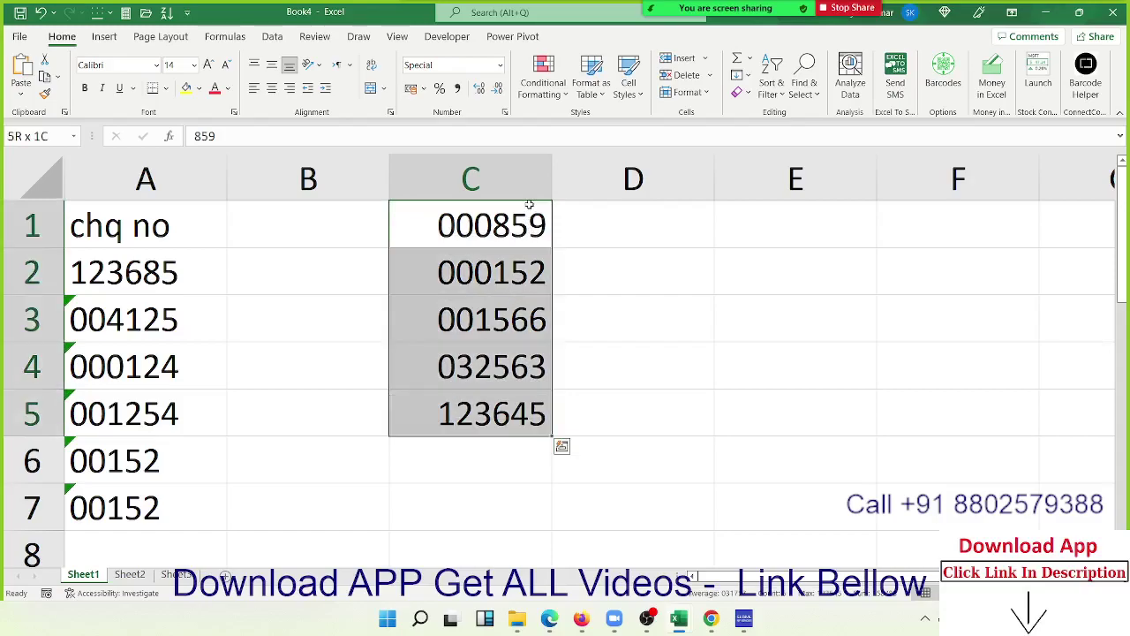
{"action": "left_click", "coordinate": [505, 112]}
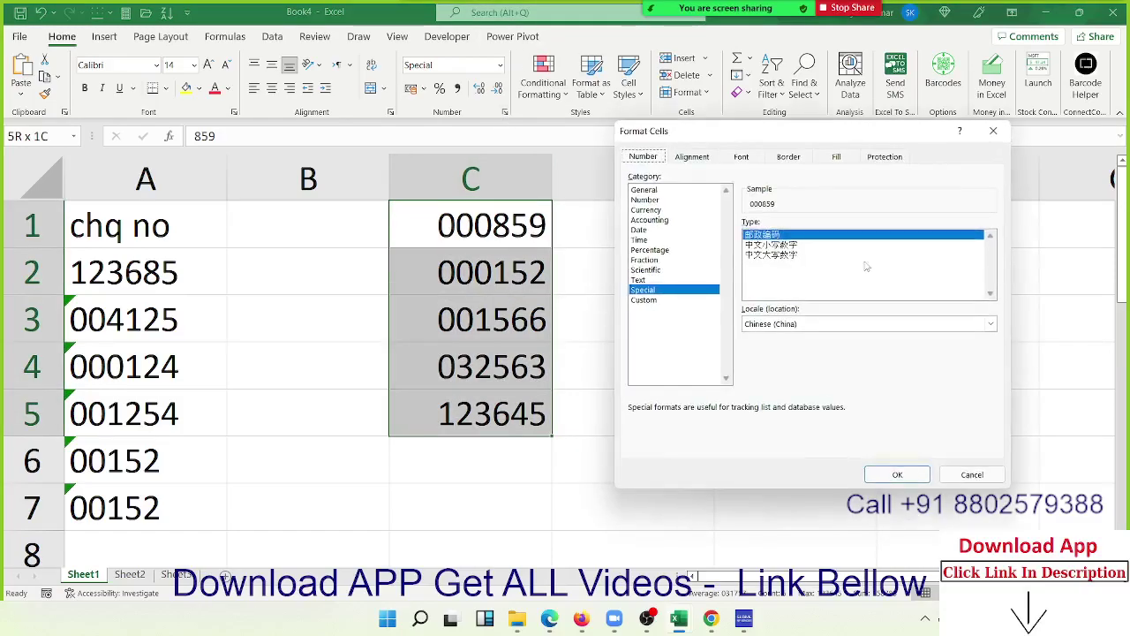
{"action": "left_click", "coordinate": [652, 301]}
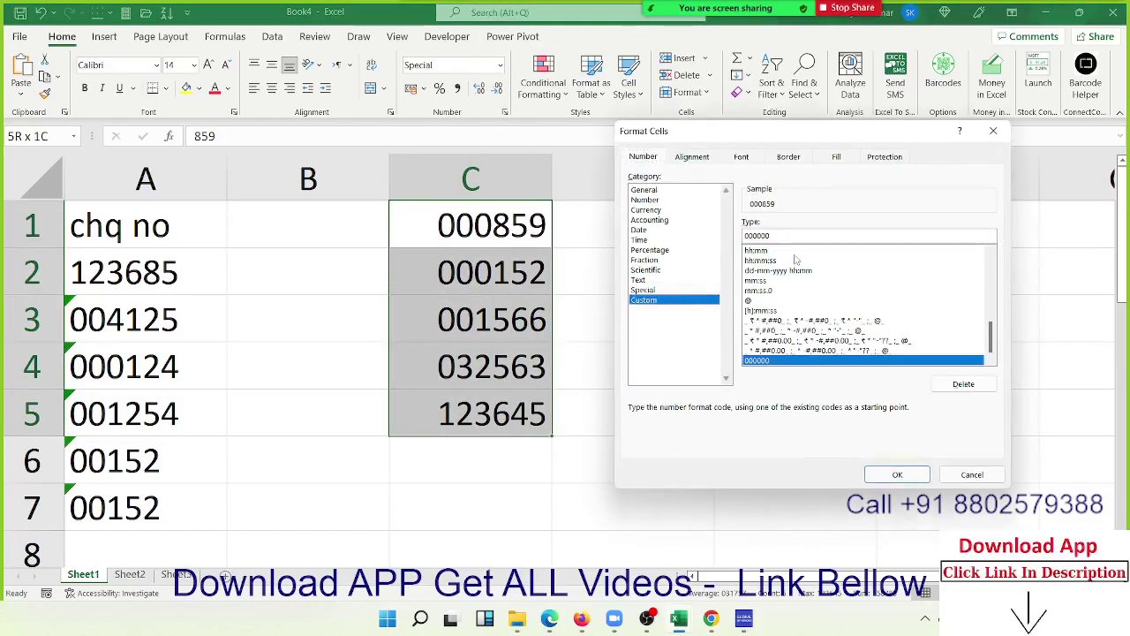
{"action": "left_click", "coordinate": [958, 475]}
{"action": "left_click", "coordinate": [502, 263]}
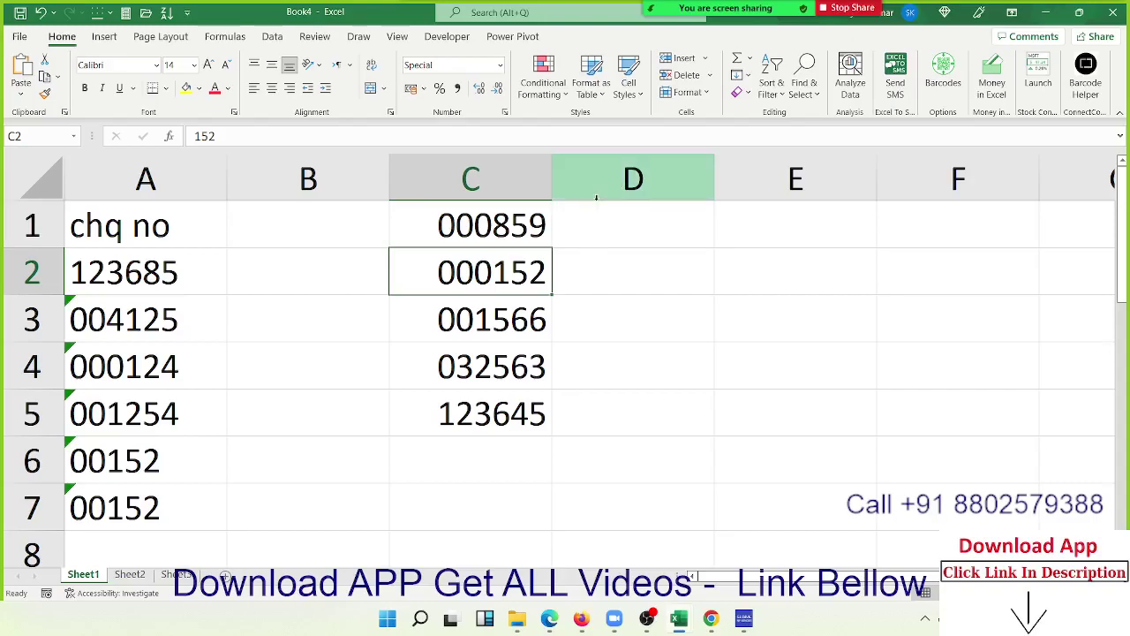
{"action": "left_click", "coordinate": [545, 424]}
{"action": "left_click_drag", "start_coordinate": [530, 423], "coordinate": [535, 234]}
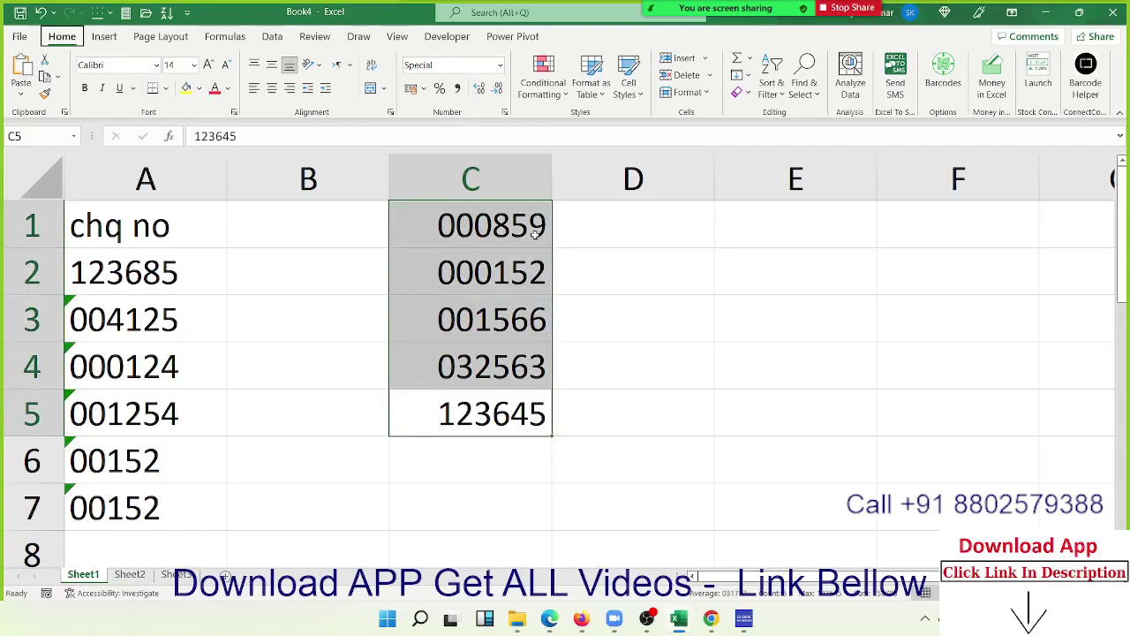
{"action": "key", "text": "alt"}
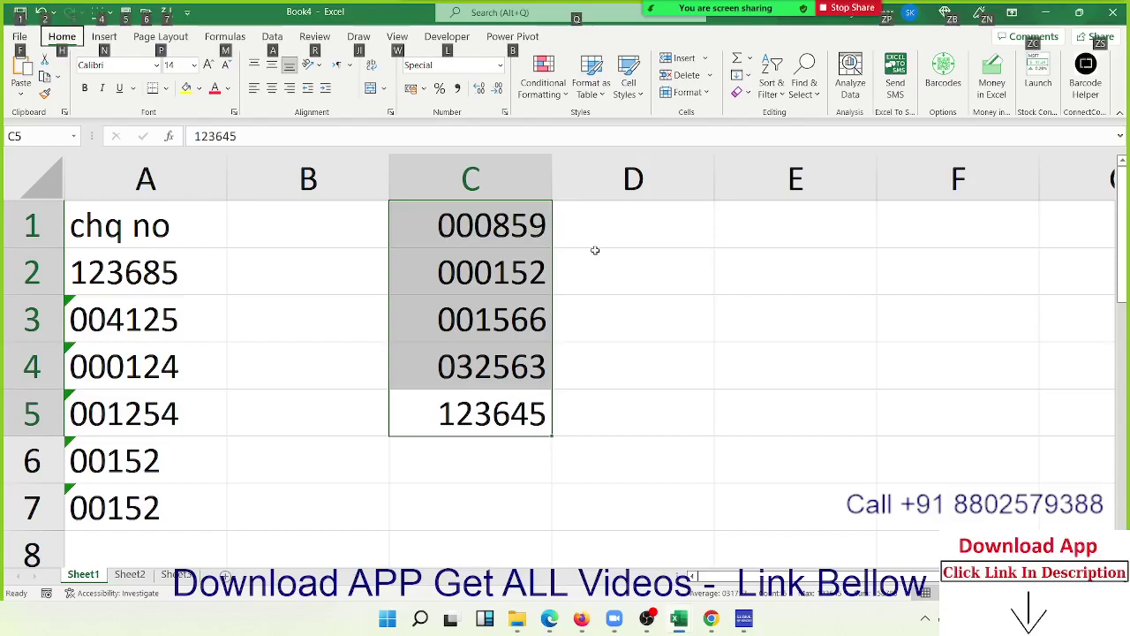
- Enter 000152 as text in E2 with a leading apostrophe
{"action": "left_click", "coordinate": [595, 251]}
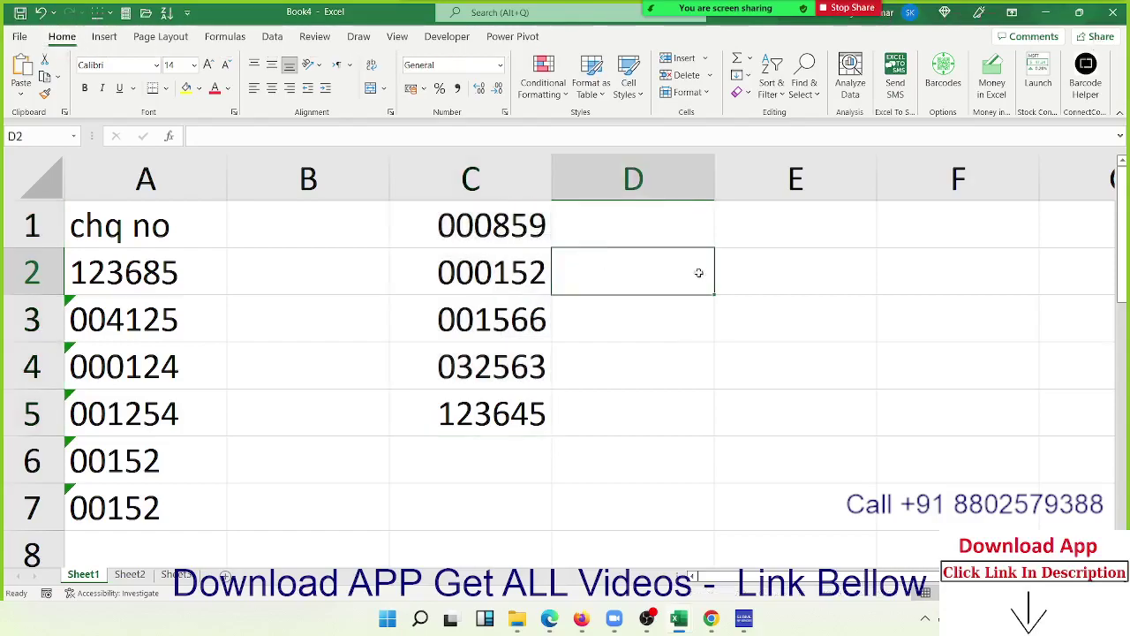
{"action": "left_click", "coordinate": [820, 262]}
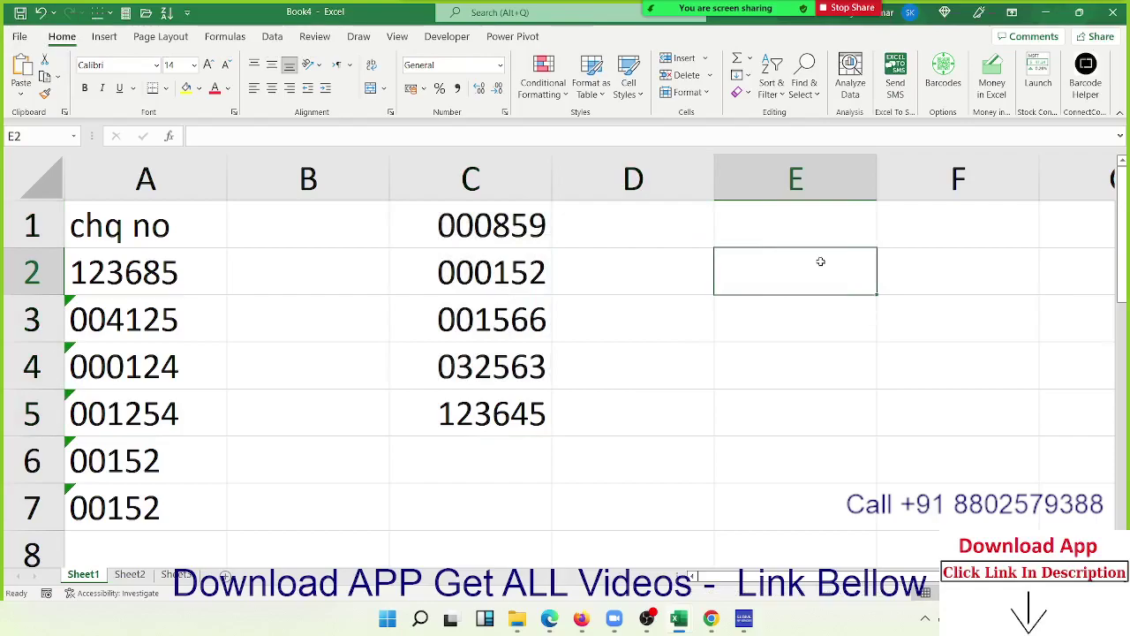
{"action": "type", "text": "'0"}
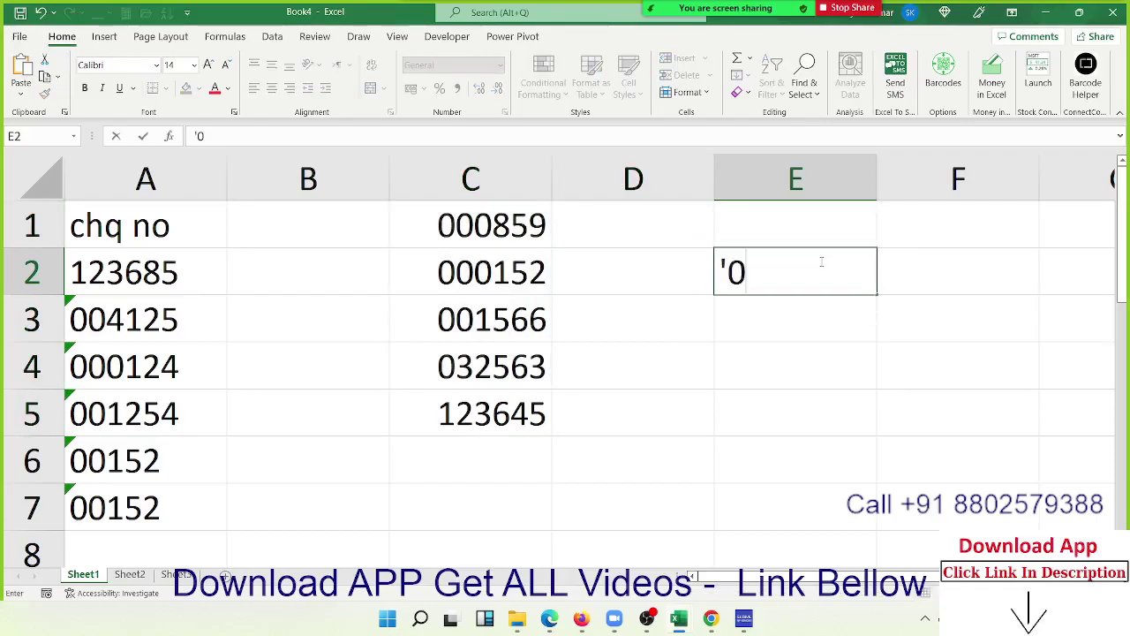
{"action": "type", "text": "0015"}
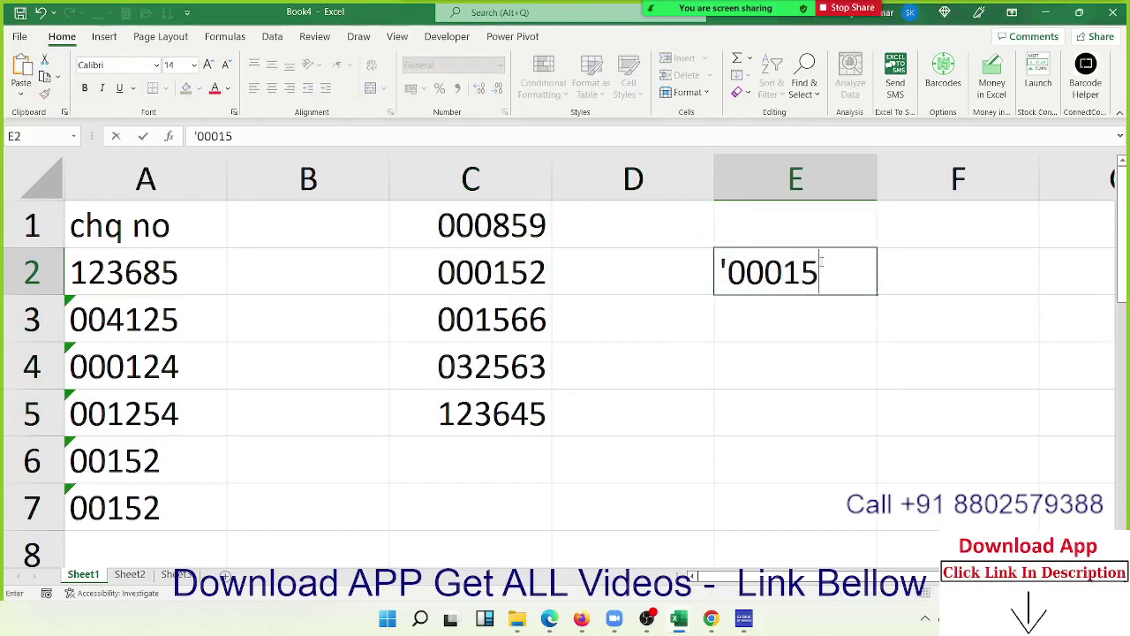
{"action": "type", "text": "2"}
{"action": "key", "text": "Return"}
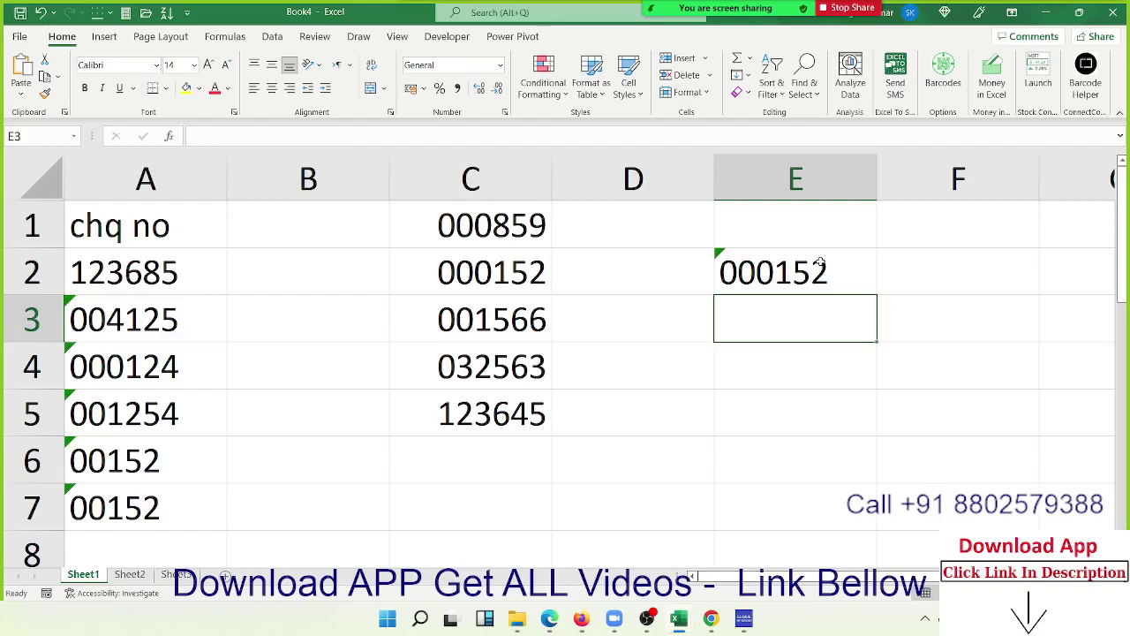
- Add the formula =C2=E2 in D3, which returns FALSE
{"action": "key", "text": "Up"}
{"action": "key", "text": "Left"}
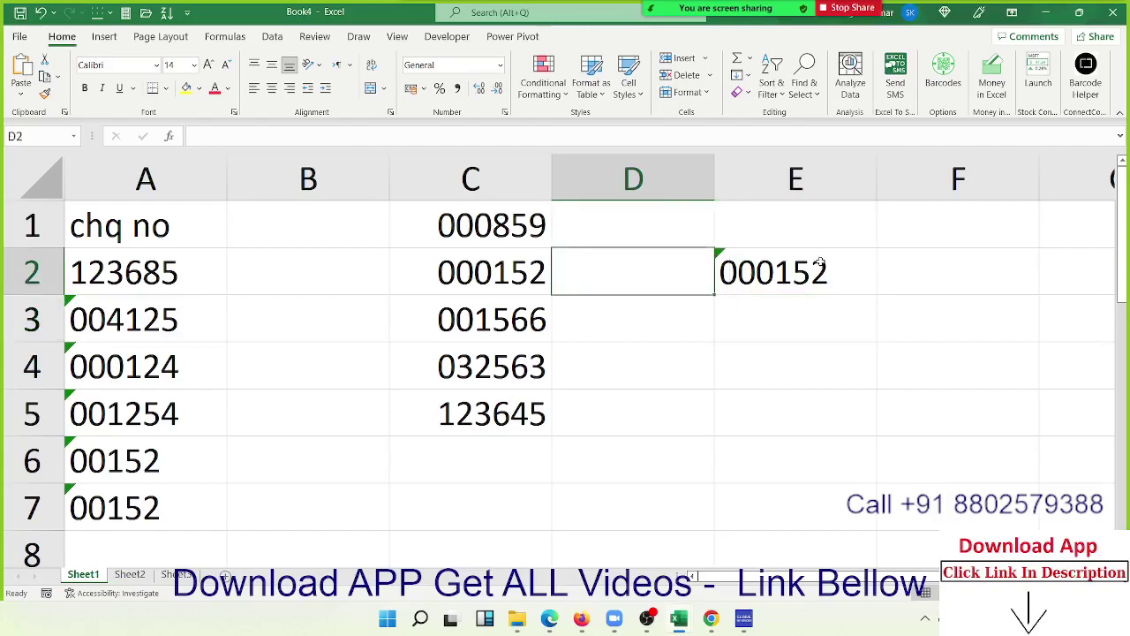
{"action": "key", "text": "Down"}
{"action": "type", "text": "="}
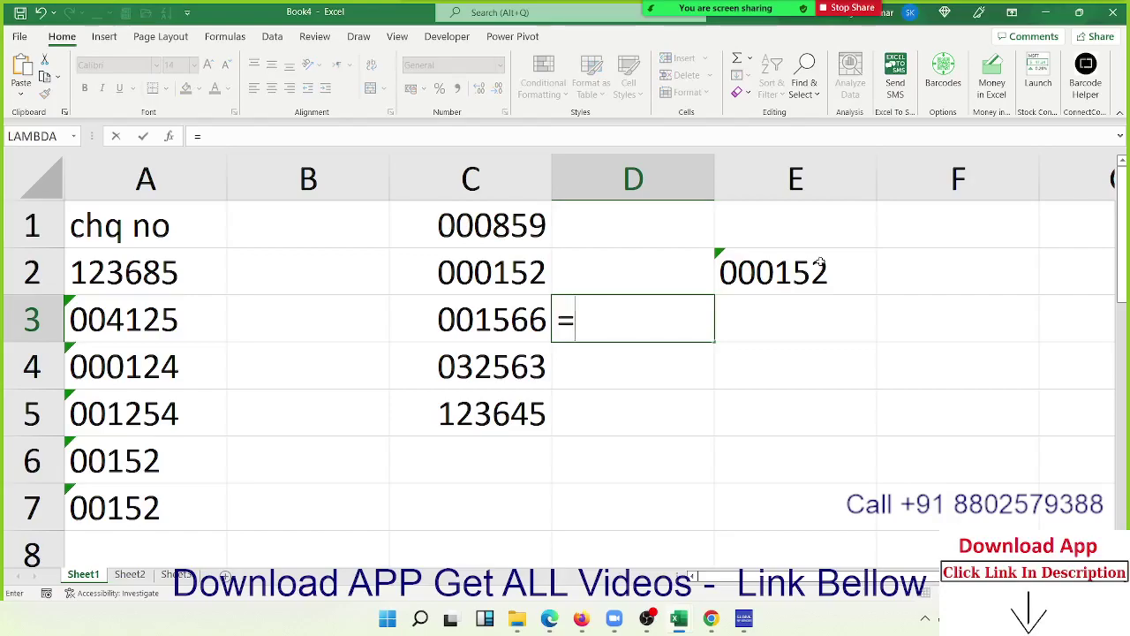
{"action": "key", "text": "Up"}
{"action": "key", "text": "Left"}
{"action": "type", "text": "="}
{"action": "key", "text": "Right"}
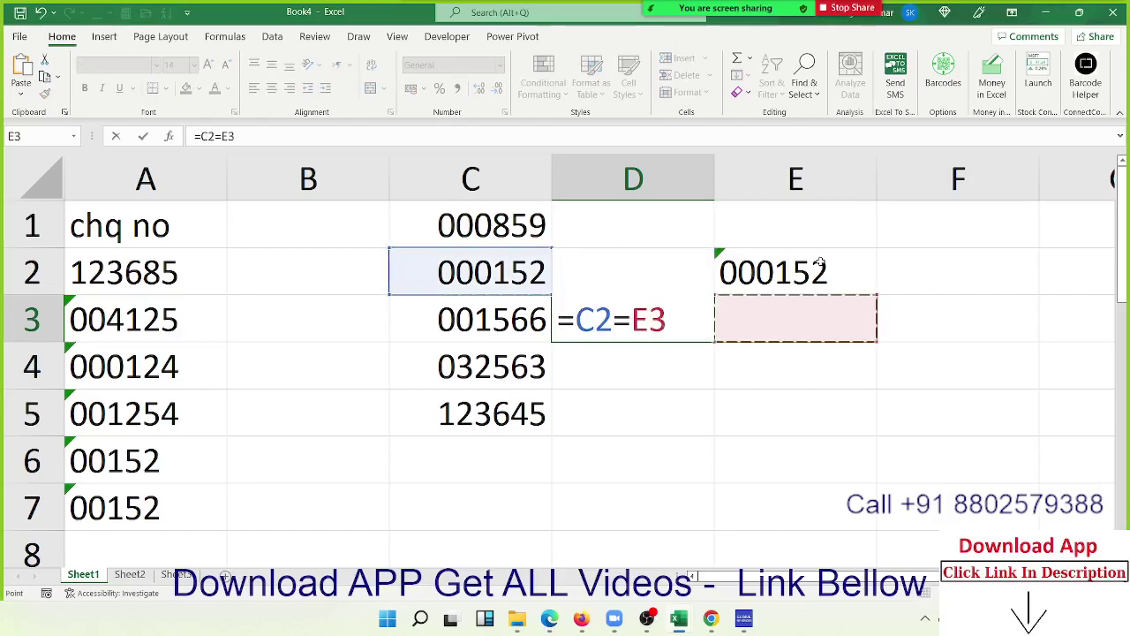
{"action": "key", "text": "Up"}
{"action": "key", "text": "Return"}
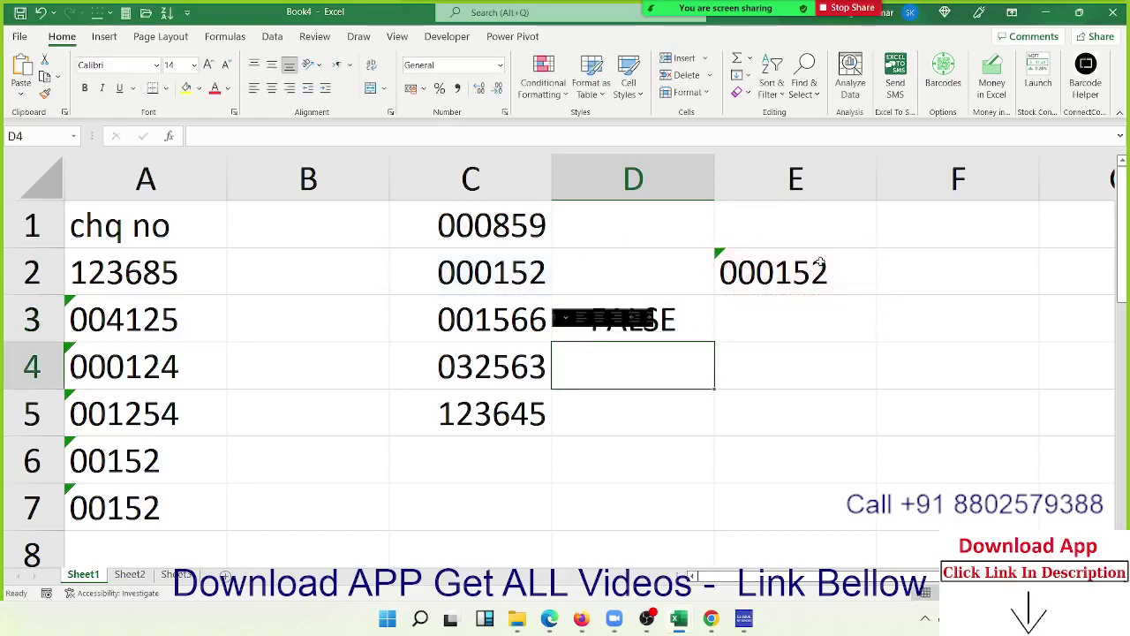
- Ignore the number-stored-as-text error on E2
{"action": "left_click", "coordinate": [753, 269]}
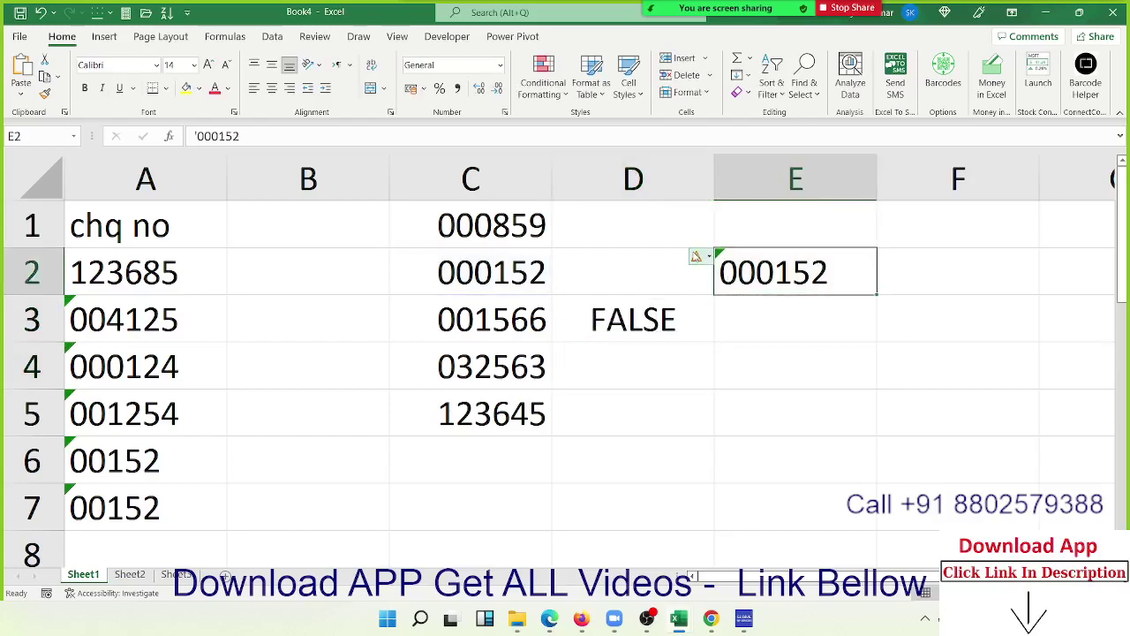
{"action": "left_click", "coordinate": [697, 256]}
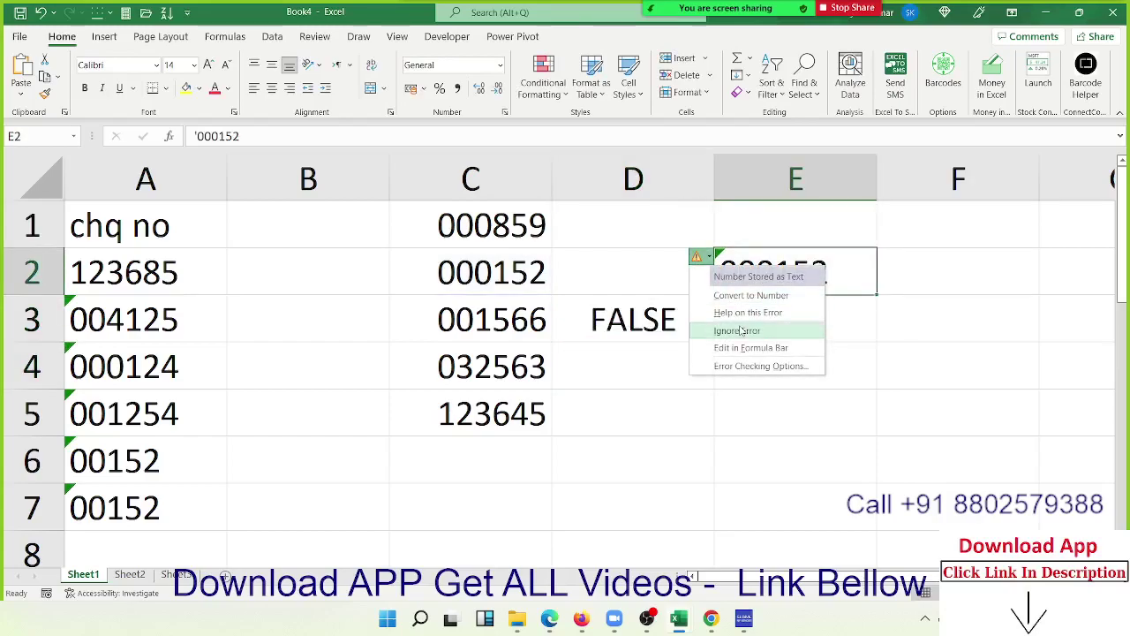
{"action": "left_click", "coordinate": [740, 330]}
{"action": "left_click", "coordinate": [723, 346]}
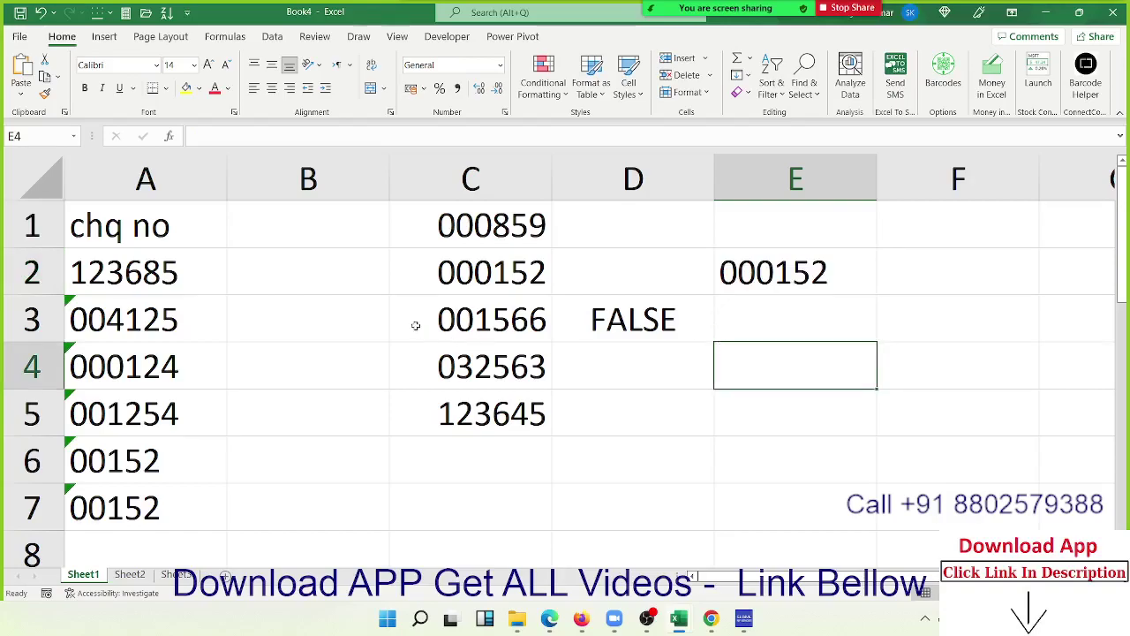
- Inspect C2's raw value 152 and E2's apostrophe prefix in the formula bar
{"action": "left_click", "coordinate": [486, 283]}
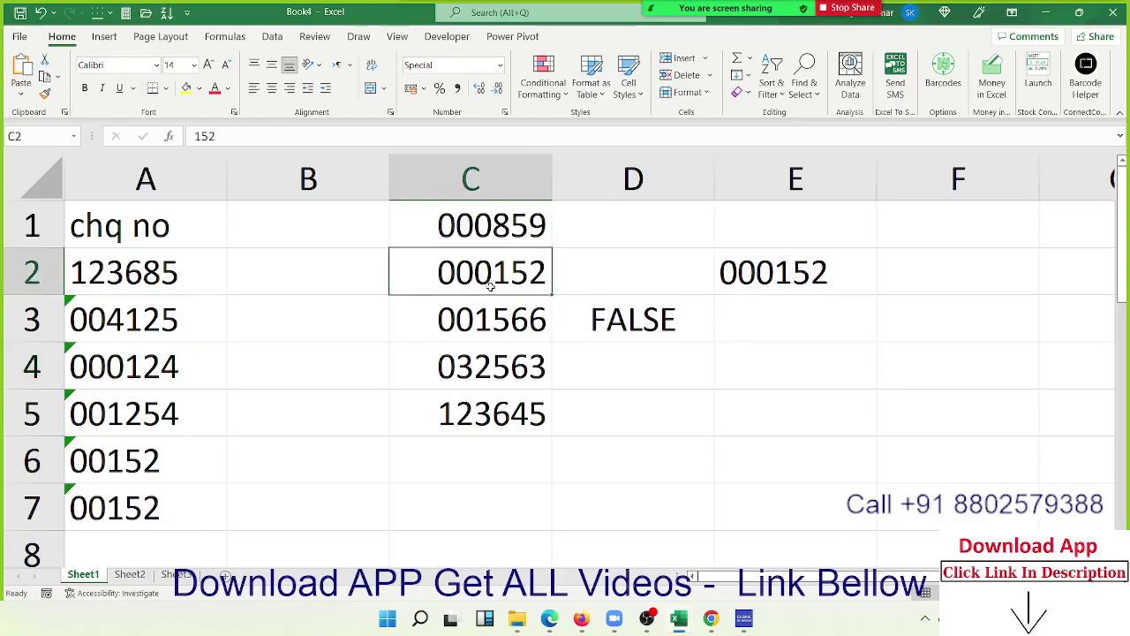
{"action": "left_click_drag", "start_coordinate": [217, 136], "coordinate": [86, 112]}
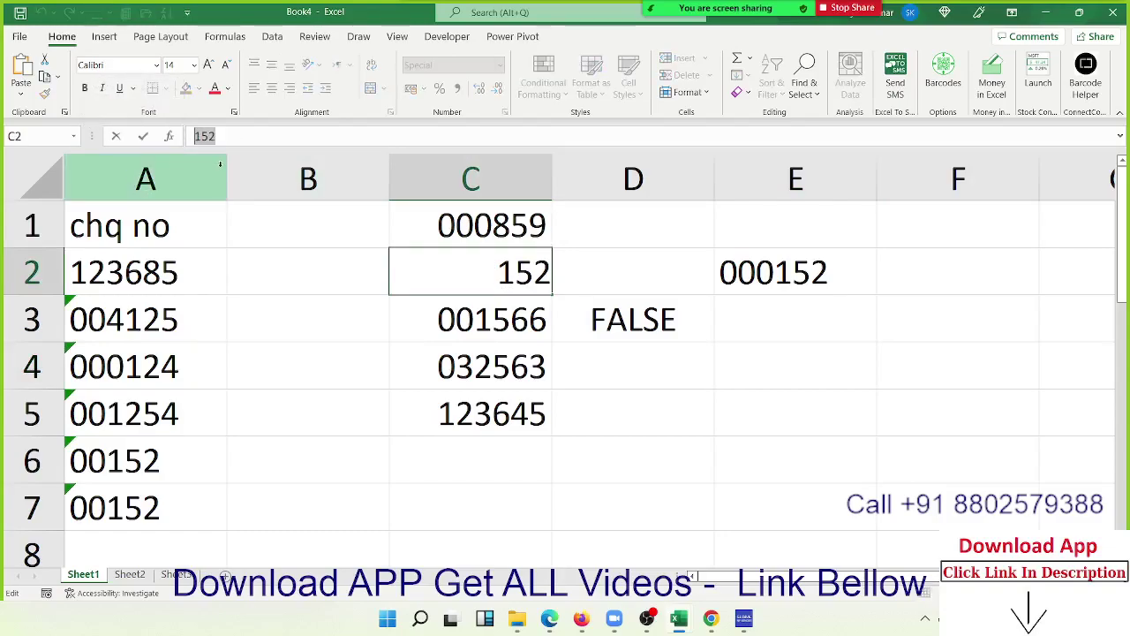
{"action": "key", "text": "Return"}
{"action": "left_click", "coordinate": [736, 283]}
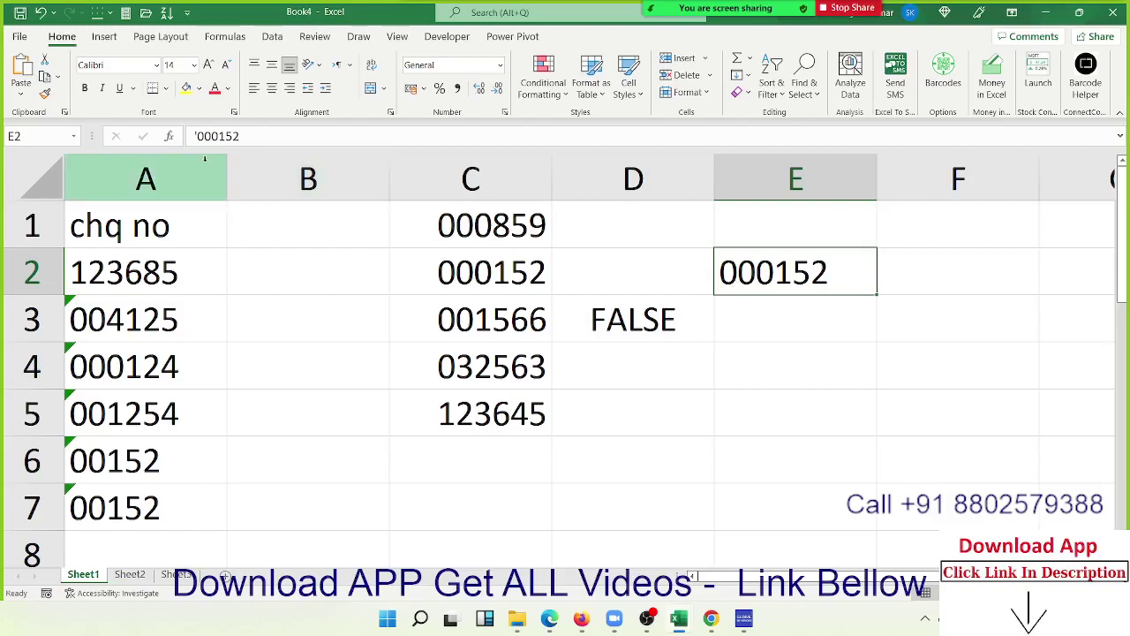
{"action": "left_click", "coordinate": [217, 136]}
{"action": "double_click", "coordinate": [218, 136]}
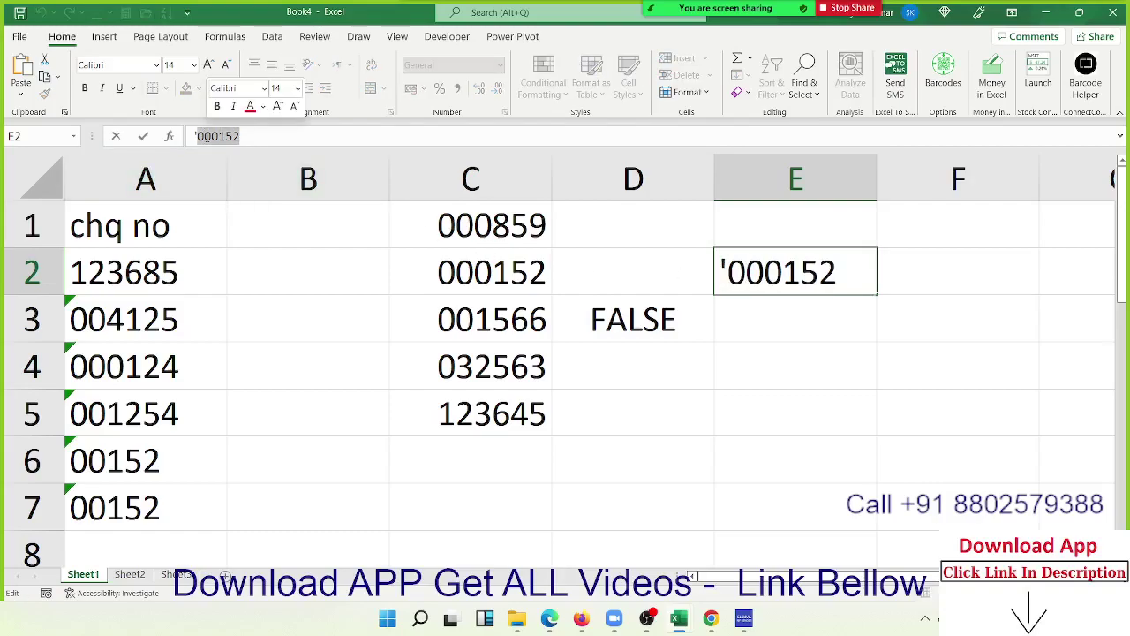
{"action": "key", "text": "Return"}
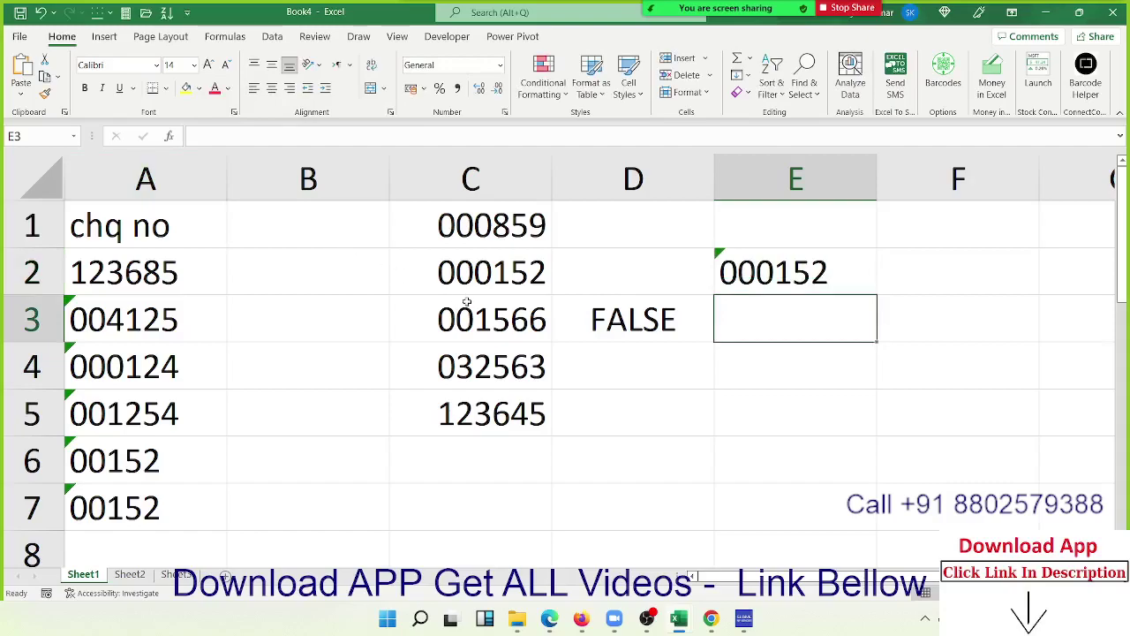
{"action": "key", "text": "Up"}
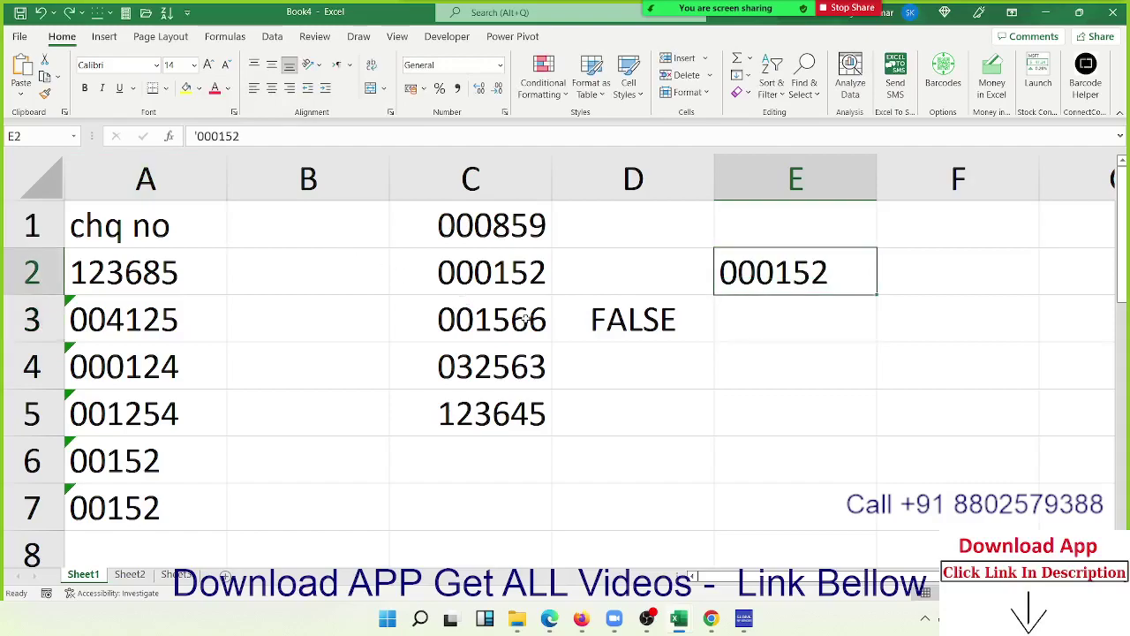
- Insert a blank column at D and delete the old FALSE comparison
{"action": "left_click", "coordinate": [624, 181]}
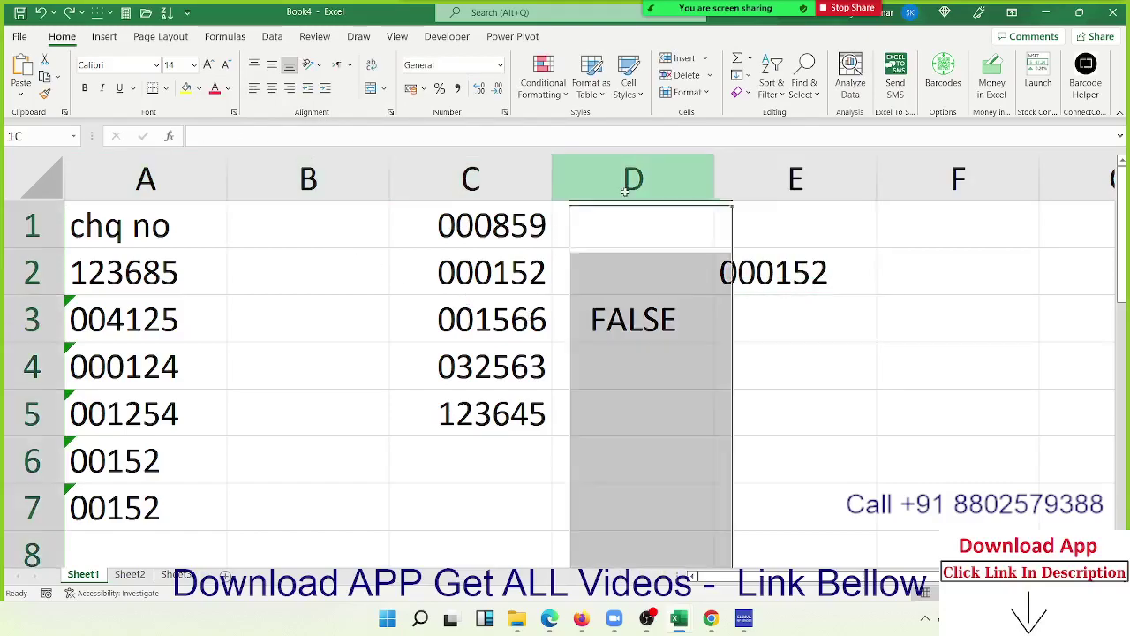
{"action": "key", "text": "ctrl+shift+plus"}
{"action": "key", "text": "Right"}
{"action": "key", "text": "Down"}
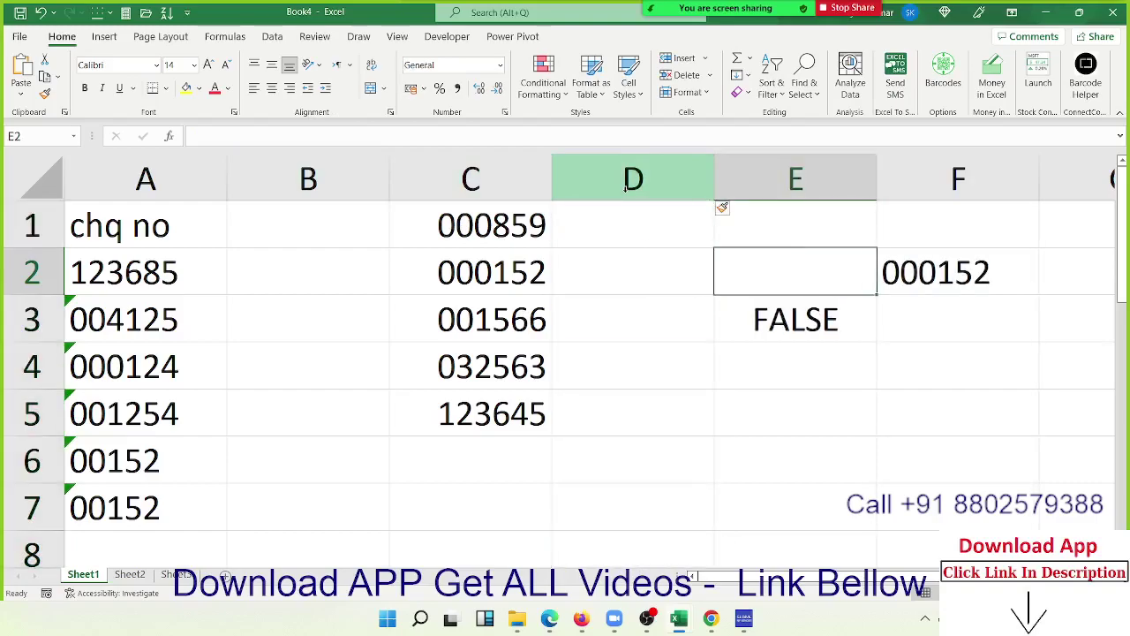
{"action": "key", "text": "Down"}
{"action": "key", "text": "Delete"}
- Enter =TEXT(C2,"000000") in D2 to produce the text 000152
{"action": "key", "text": "Left"}
{"action": "key", "text": "Left"}
{"action": "key", "text": "Up"}
{"action": "key", "text": "Right"}
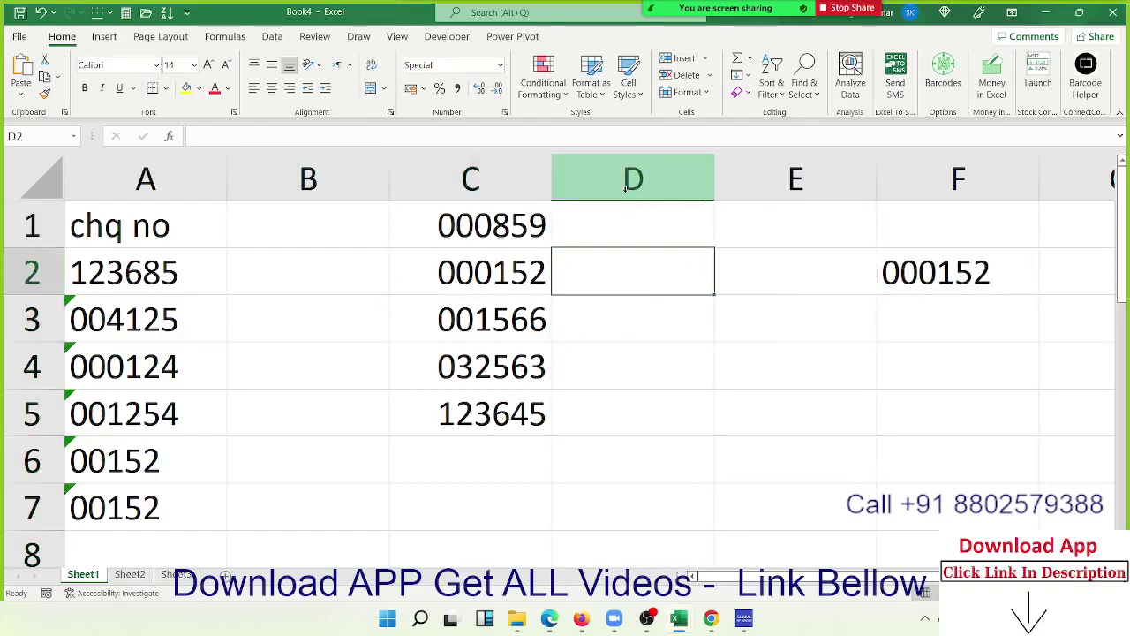
{"action": "type", "text": "="}
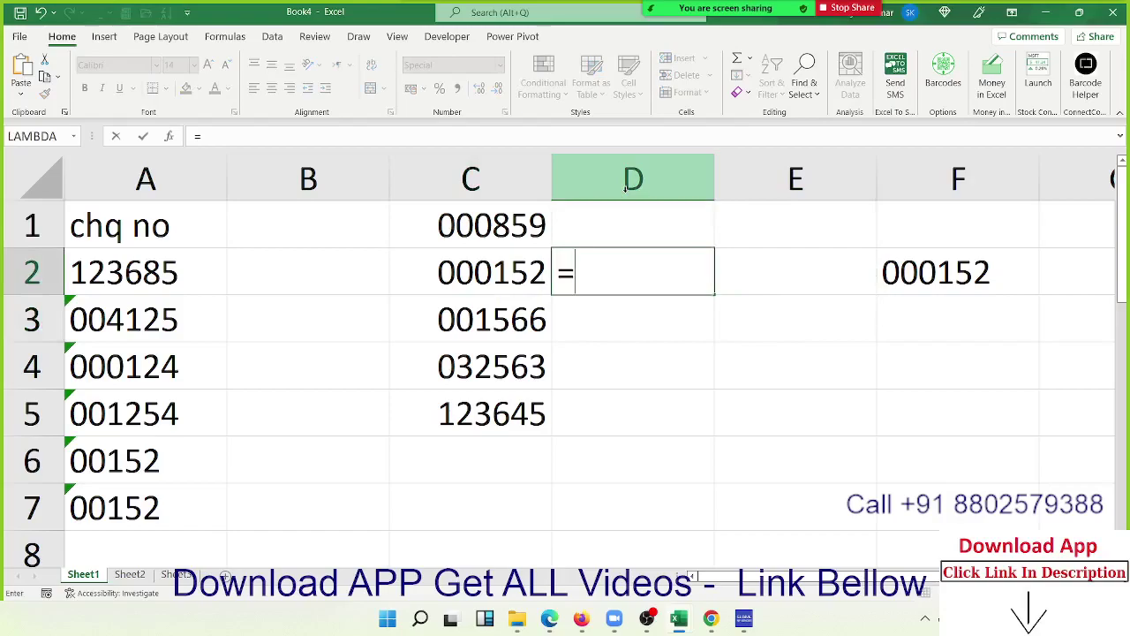
{"action": "type", "text": "te"}
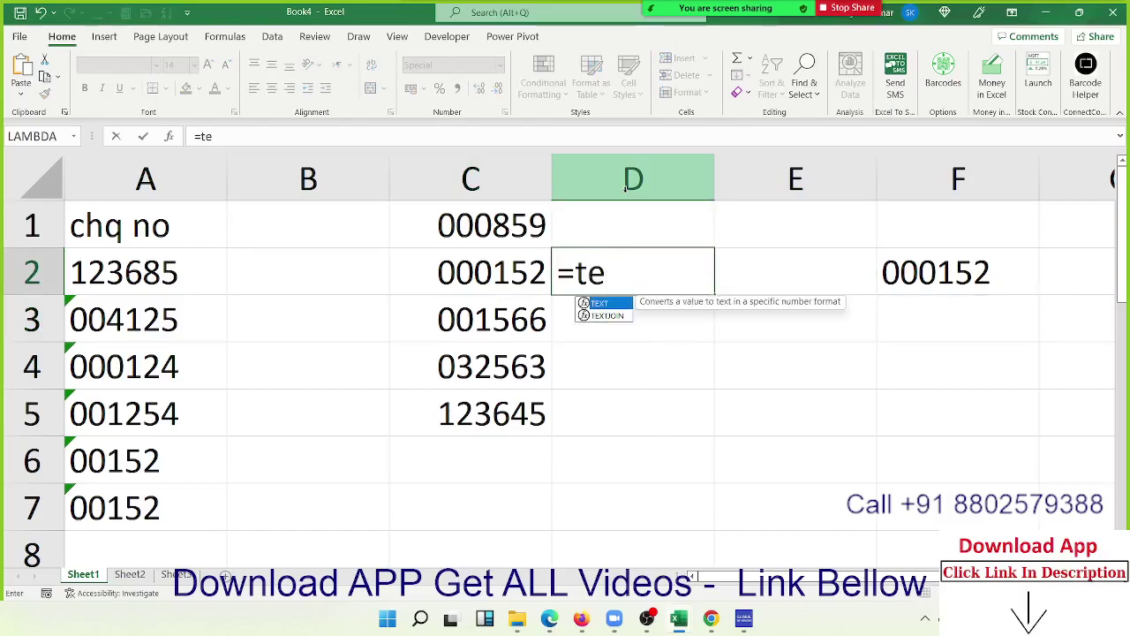
{"action": "key", "text": "Tab"}
{"action": "key", "text": "Left"}
{"action": "type", "text": ","}
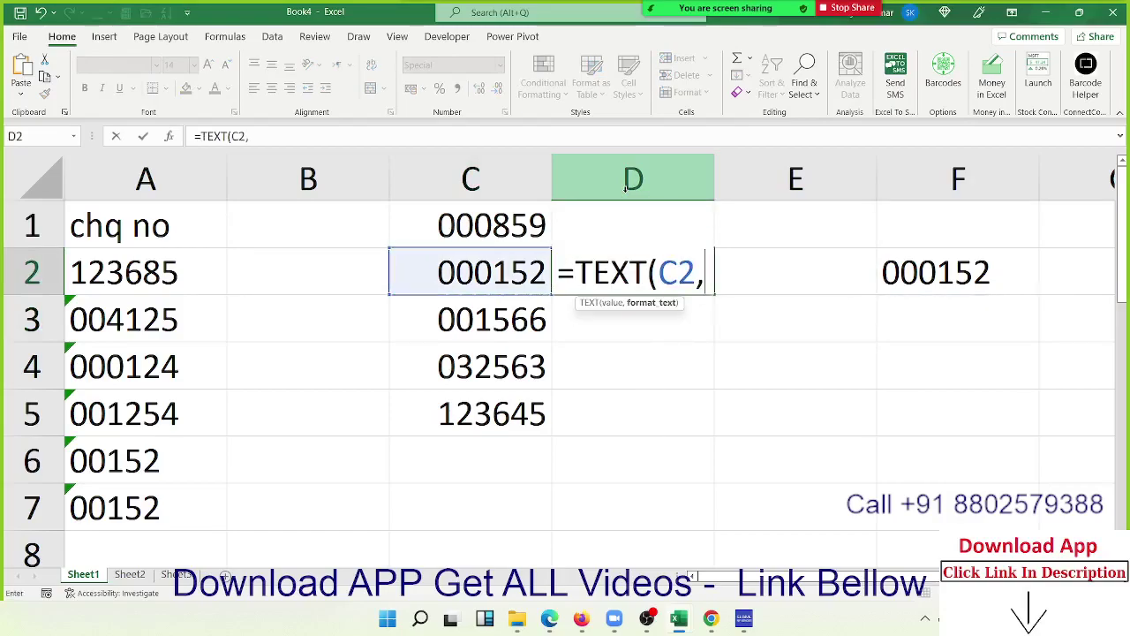
{"action": "type", "text": "\""}
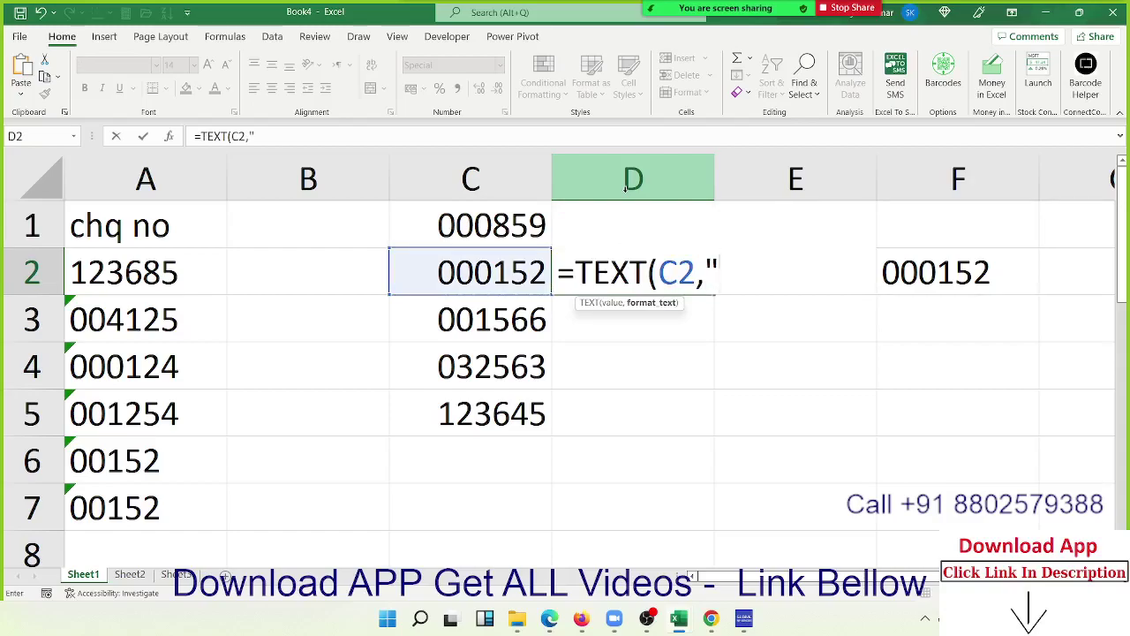
{"action": "type", "text": "0000"}
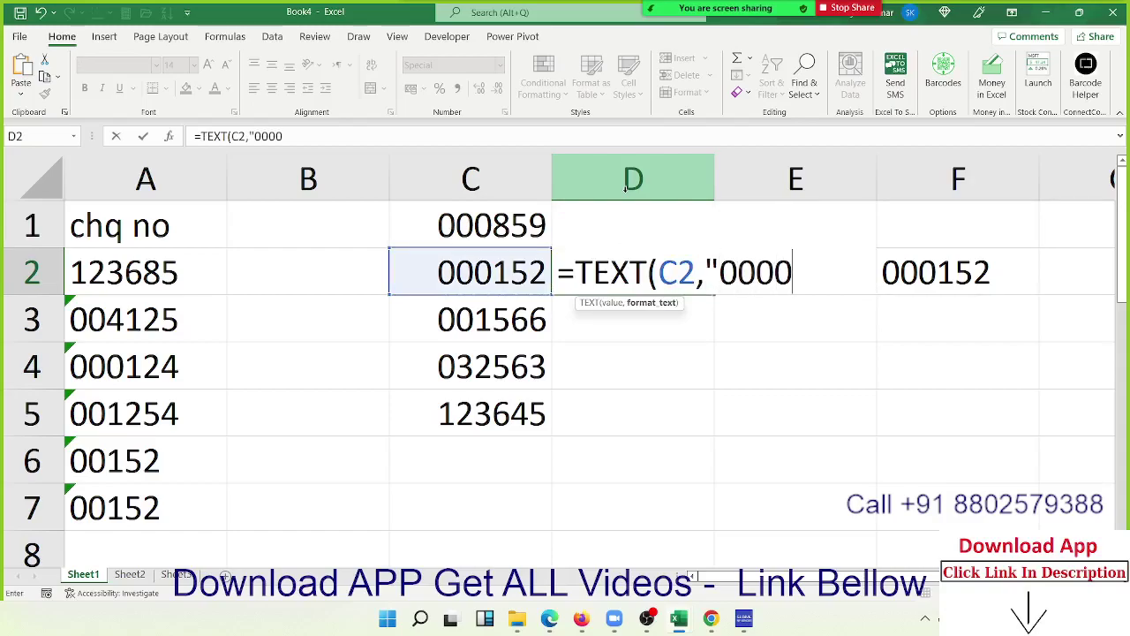
{"action": "type", "text": "00\""}
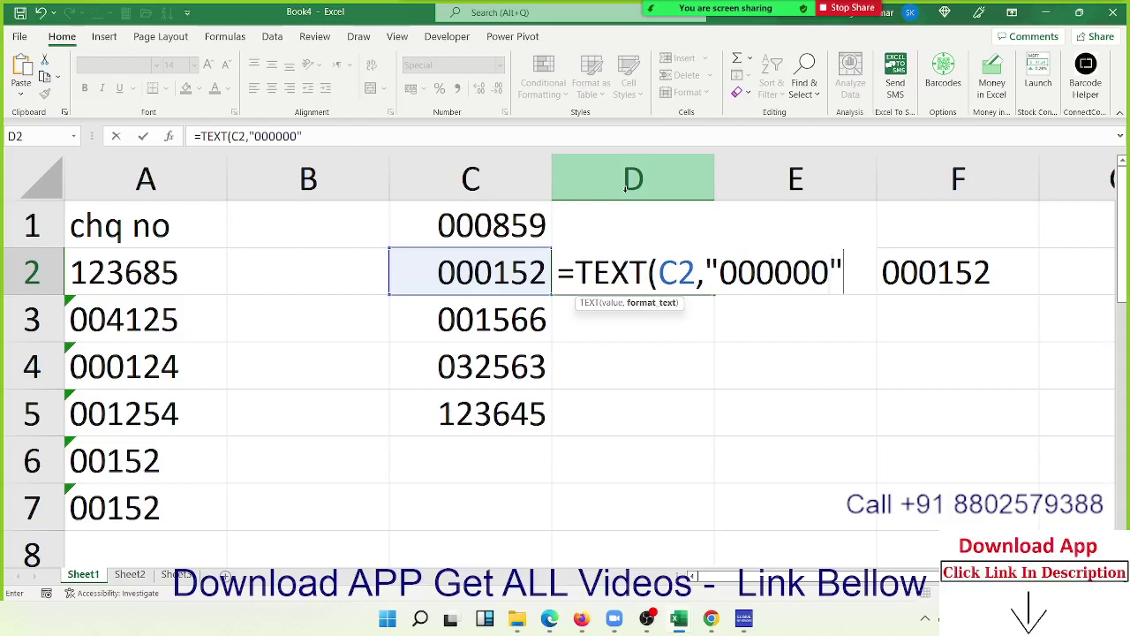
{"action": "key", "text": "Return"}
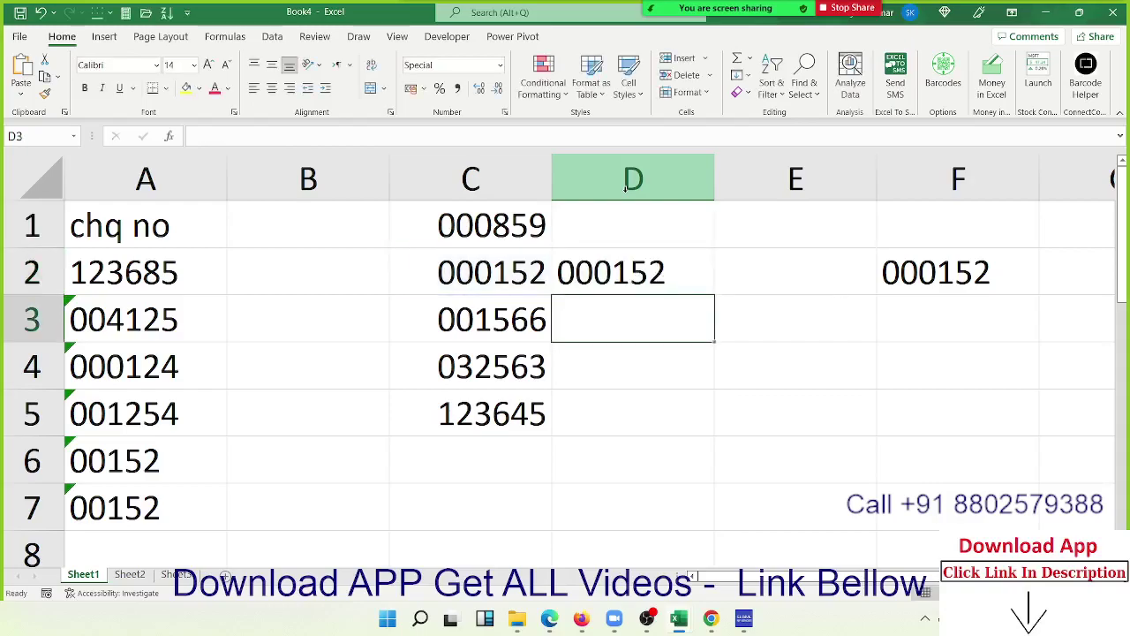
- Enter =D2=F2 in D3, which returns TRUE, and review both formulas
{"action": "type", "text": "="}
{"action": "key", "text": "Up"}
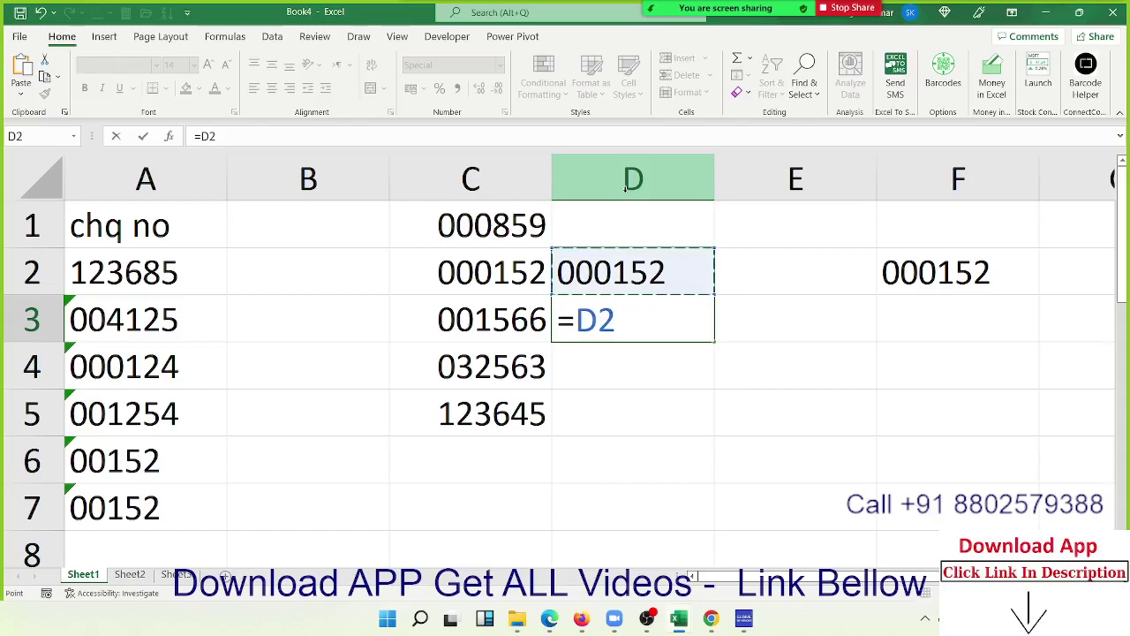
{"action": "type", "text": "="}
{"action": "key", "text": "Right"}
{"action": "key", "text": "Right"}
{"action": "key", "text": "Up"}
{"action": "key", "text": "Return"}
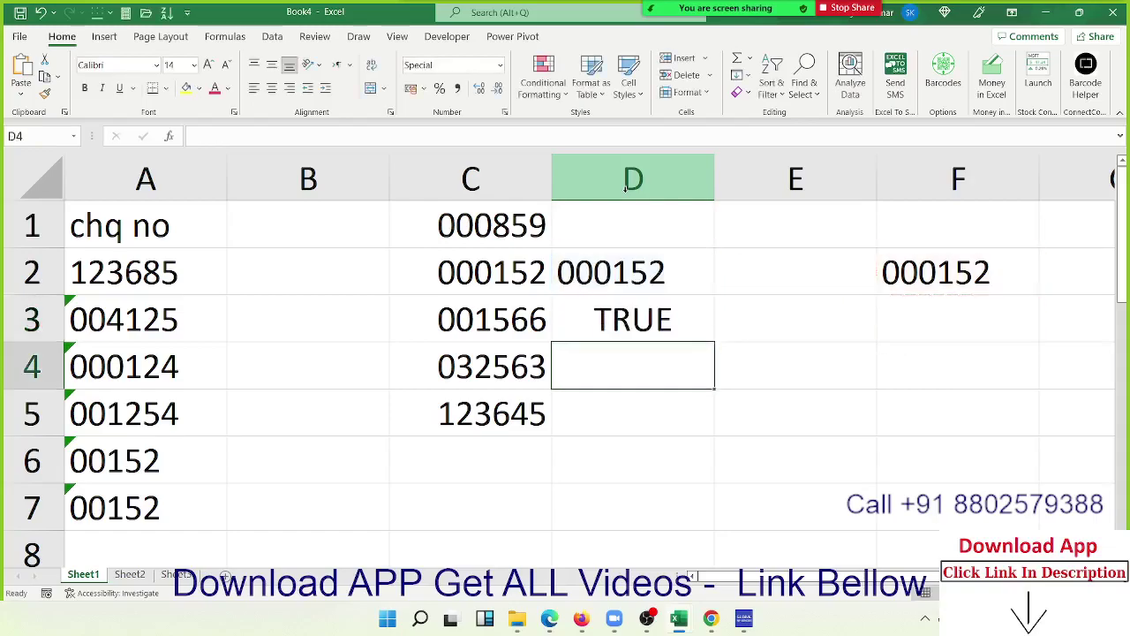
{"action": "key", "text": "Up"}
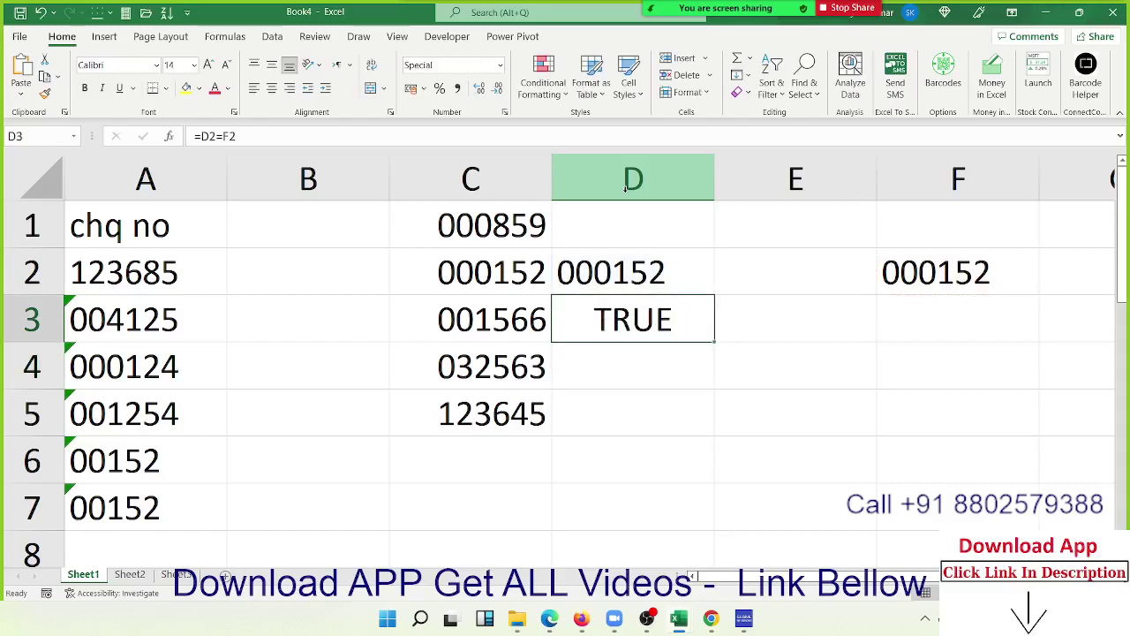
{"action": "key", "text": "Up"}
{"action": "key", "text": "Down"}
{"action": "key", "text": "Up"}
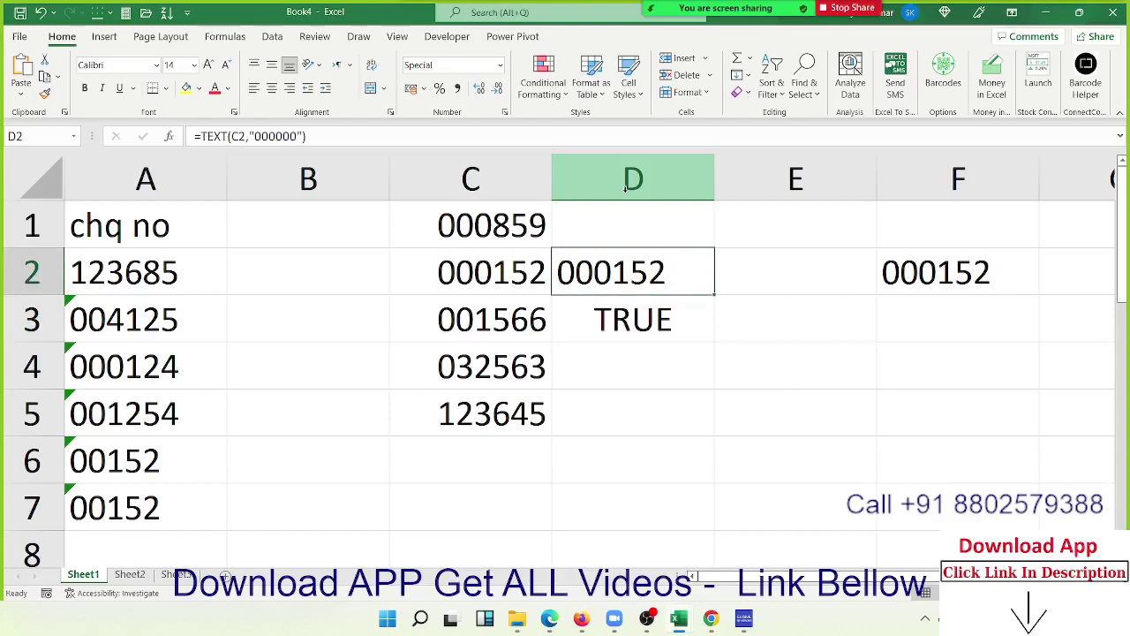
{"action": "key", "text": "F2"}
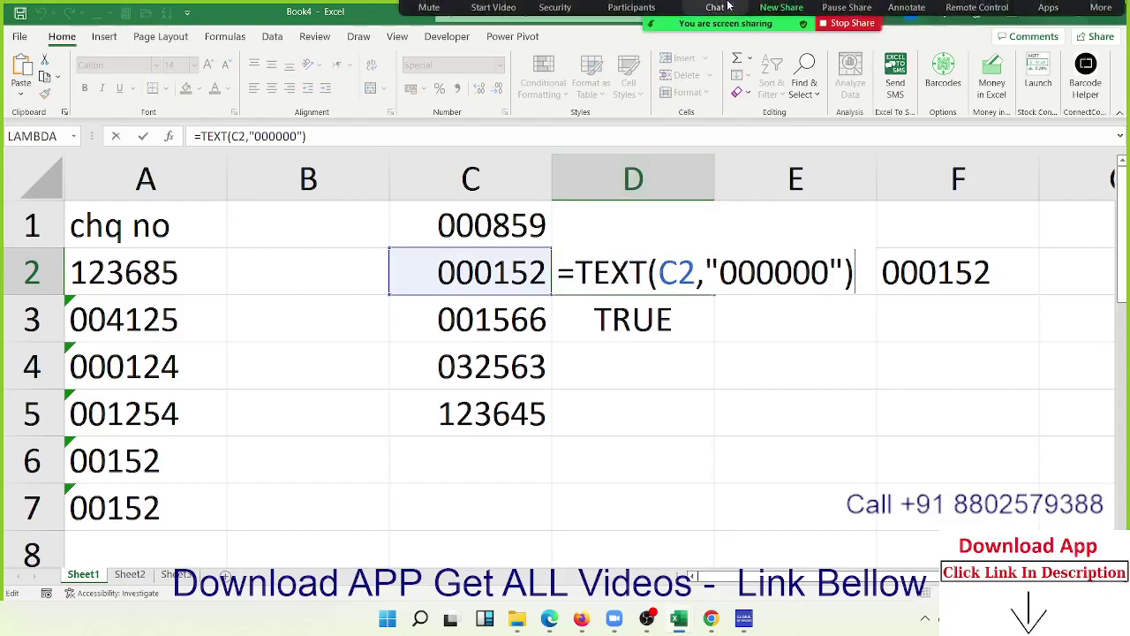
{"action": "left_click", "coordinate": [632, 9]}
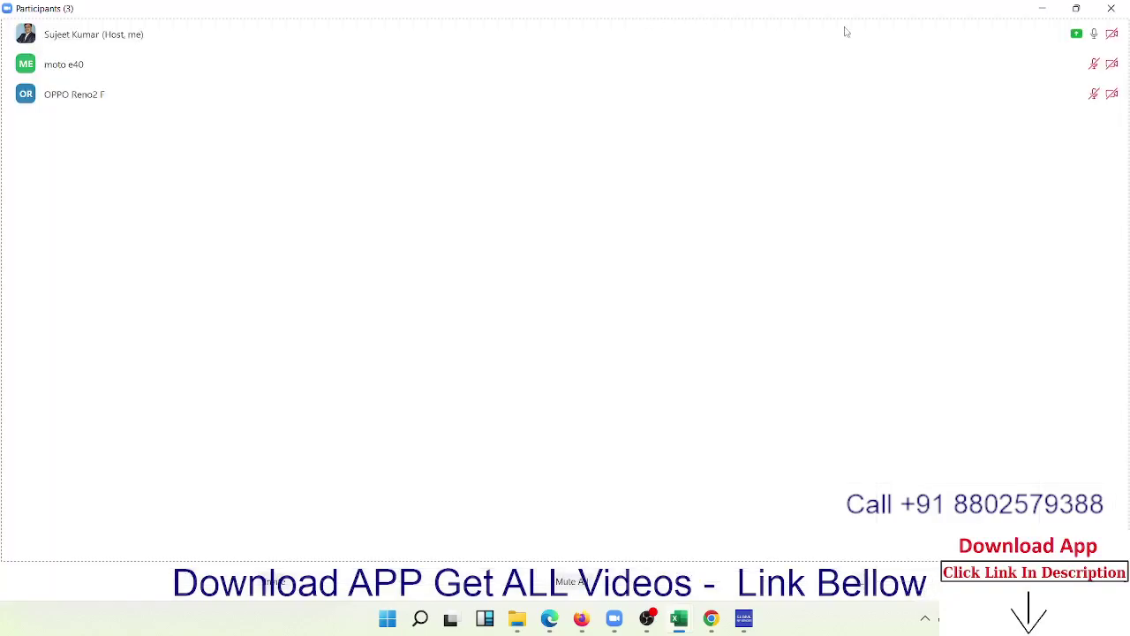
{"action": "left_click", "coordinate": [1105, 13]}
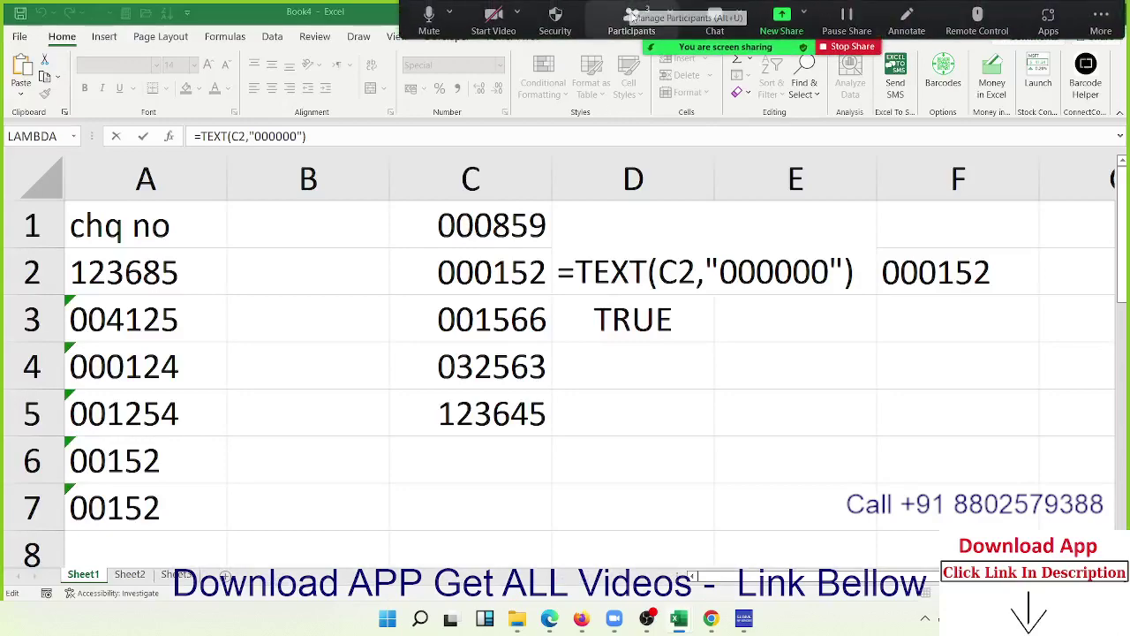
{"action": "left_click", "coordinate": [639, 17]}
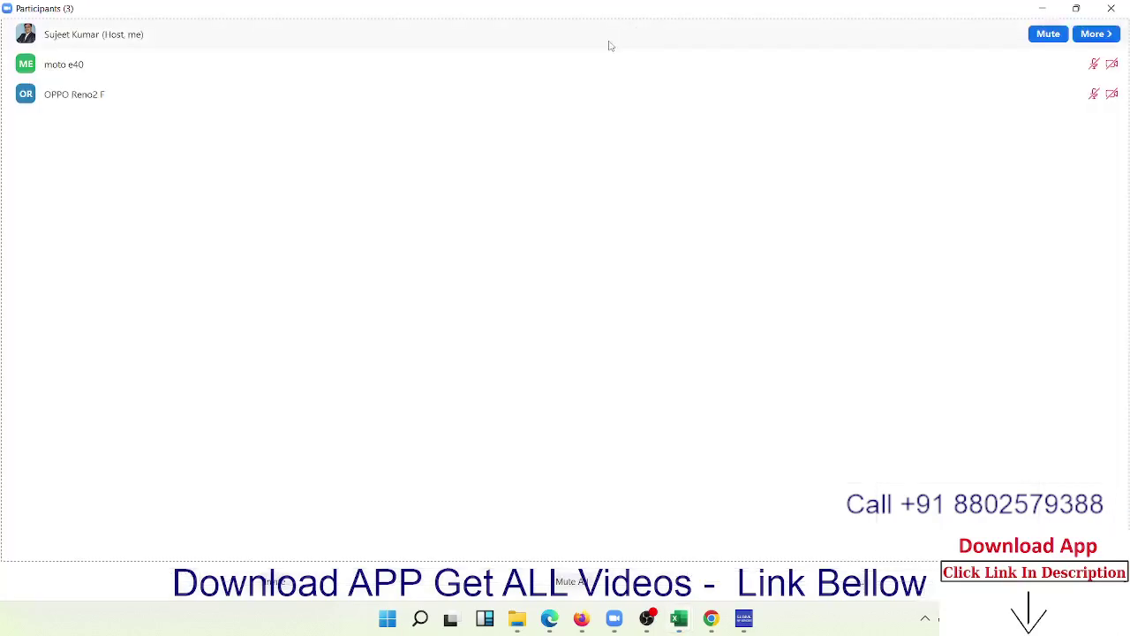
{"action": "double_click", "coordinate": [610, 13]}
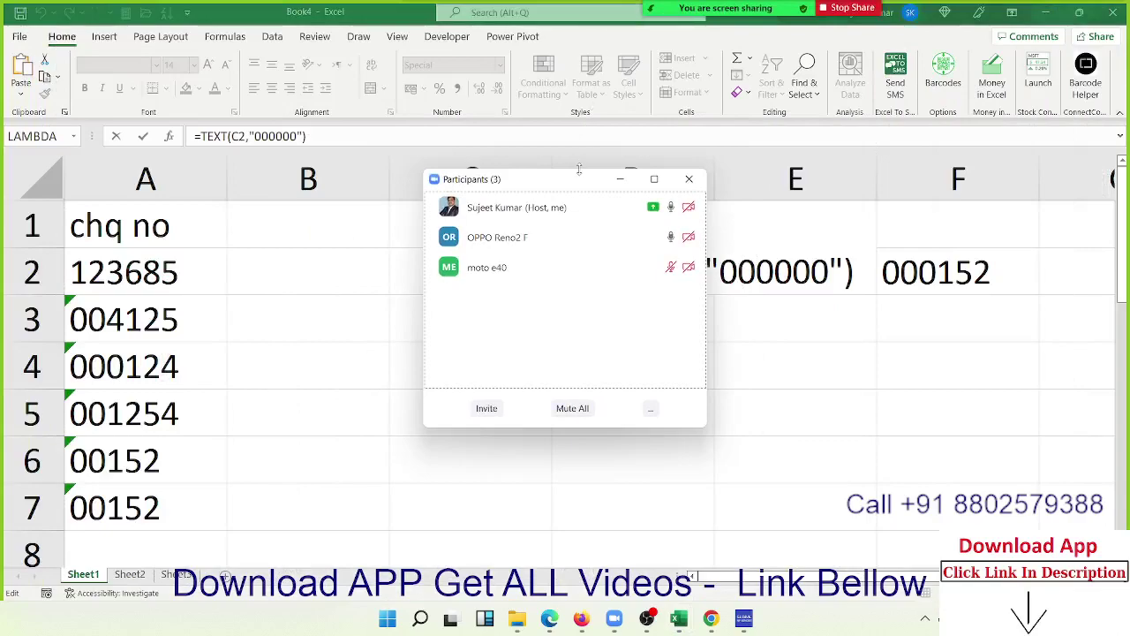
{"action": "left_click_drag", "start_coordinate": [579, 169], "coordinate": [580, 180]}
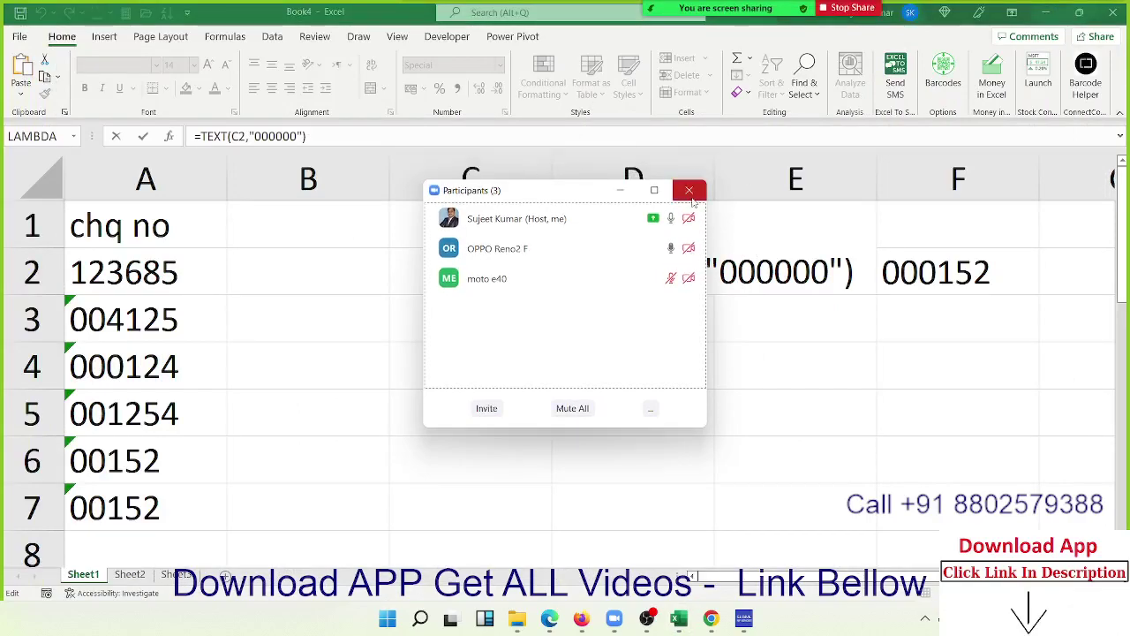
{"action": "left_click", "coordinate": [690, 194]}
- Clear the helper cells D2:F3
{"action": "key", "text": "ctrl+Return"}
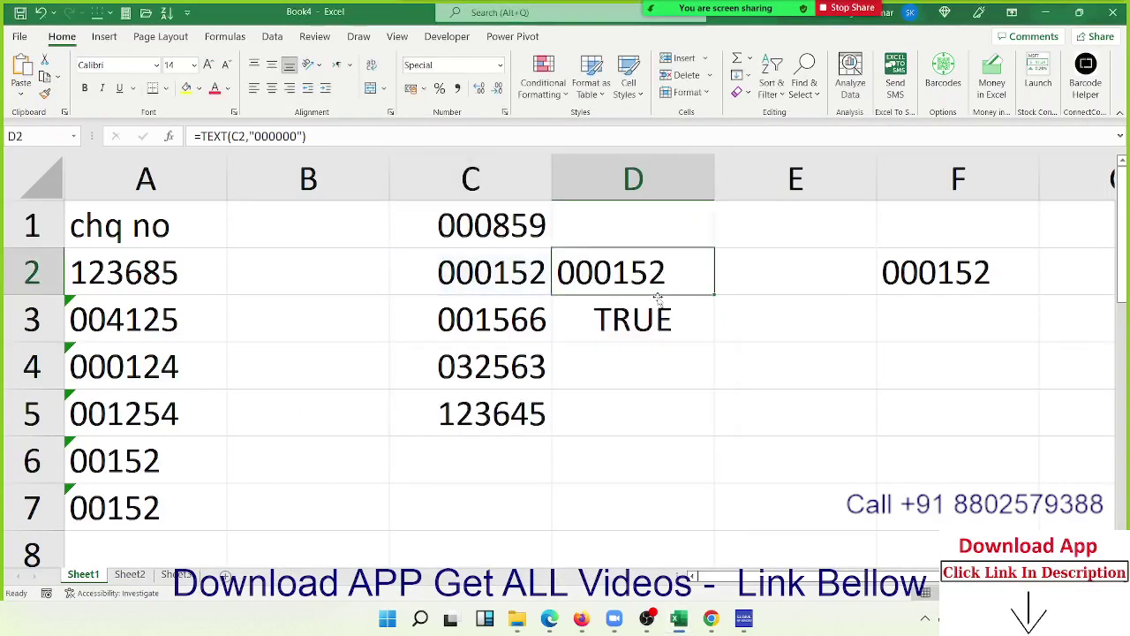
{"action": "key", "text": "shift+Right"}
{"action": "key", "text": "shift+Right"}
{"action": "key", "text": "shift+Down"}
{"action": "key", "text": "Delete"}
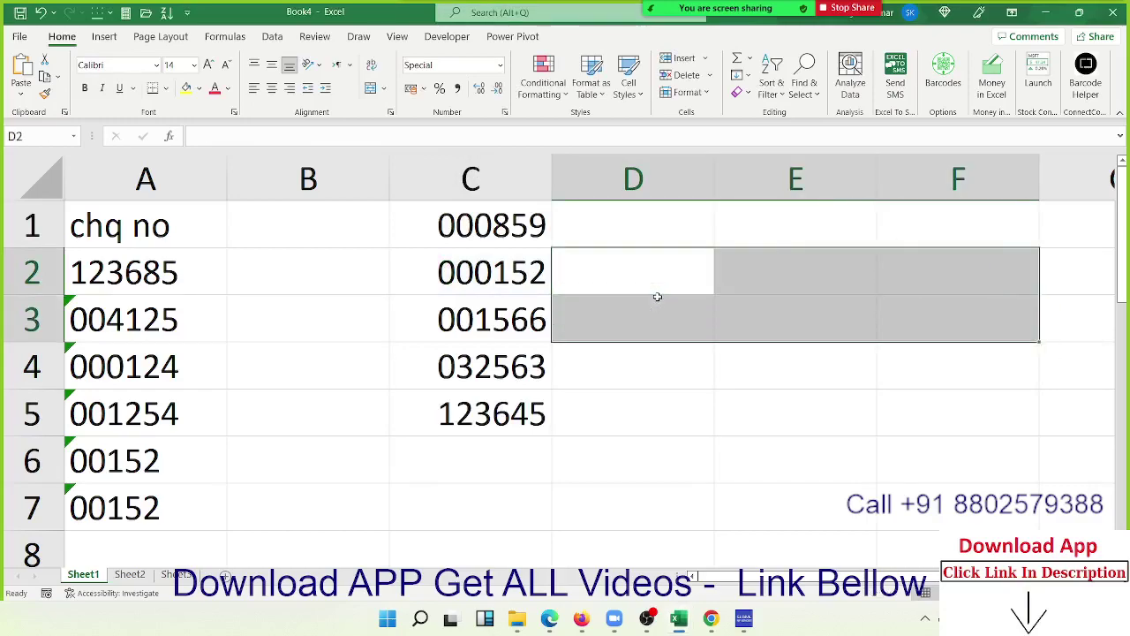
{"action": "key", "text": "Left"}
{"action": "key", "text": "Left"}
- Delete the numbers in C1:C5
{"action": "key", "text": "Right"}
{"action": "key", "text": "Right"}
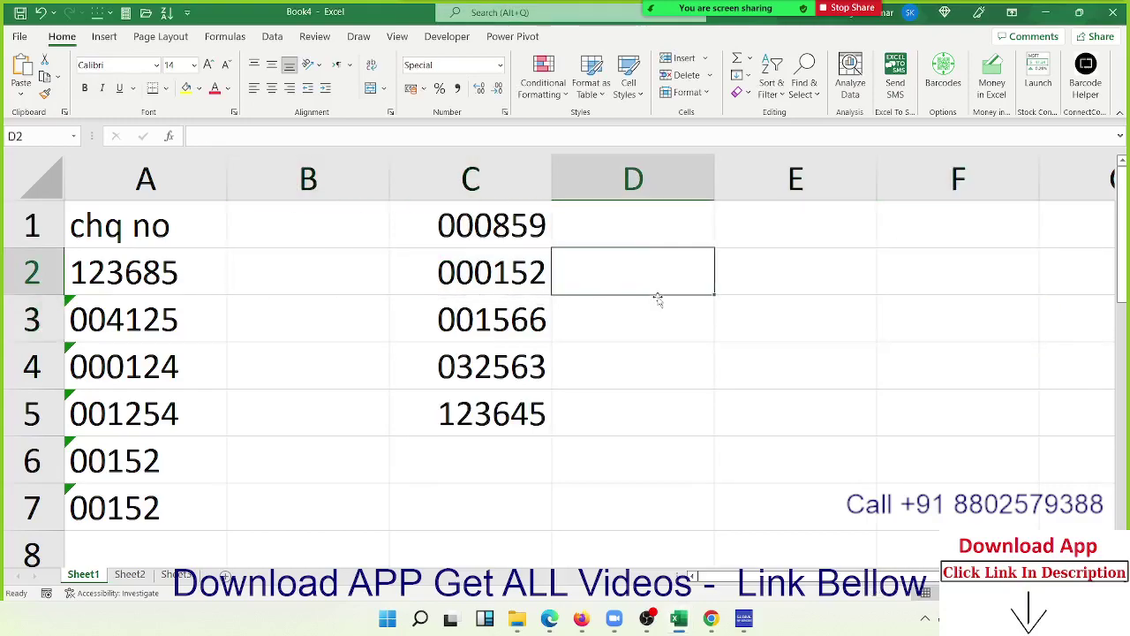
{"action": "key", "text": "Left"}
{"action": "key", "text": "Up"}
{"action": "key", "text": "shift+Down"}
{"action": "key", "text": "shift+Down"}
{"action": "key", "text": "shift+Down"}
{"action": "key", "text": "shift+Down"}
{"action": "key", "text": "Delete"}
- Test entering 85 in D1 (shown as 000085), then undo the test entries
{"action": "key", "text": "Right"}
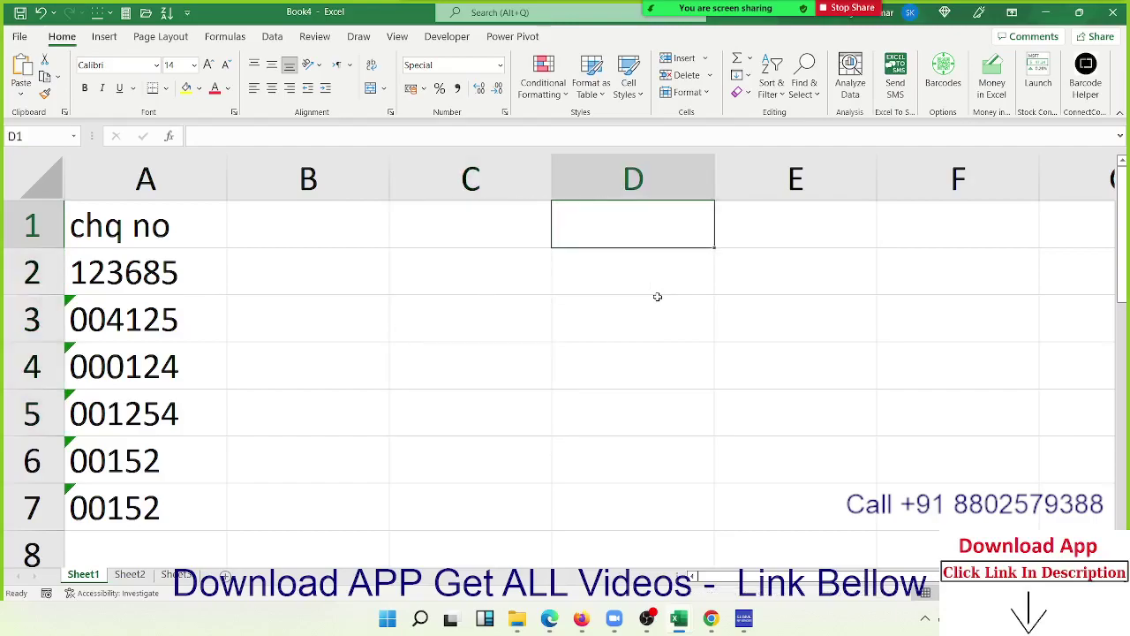
{"action": "type", "text": "85"}
{"action": "key", "text": "Return"}
{"action": "type", "text": "25"}
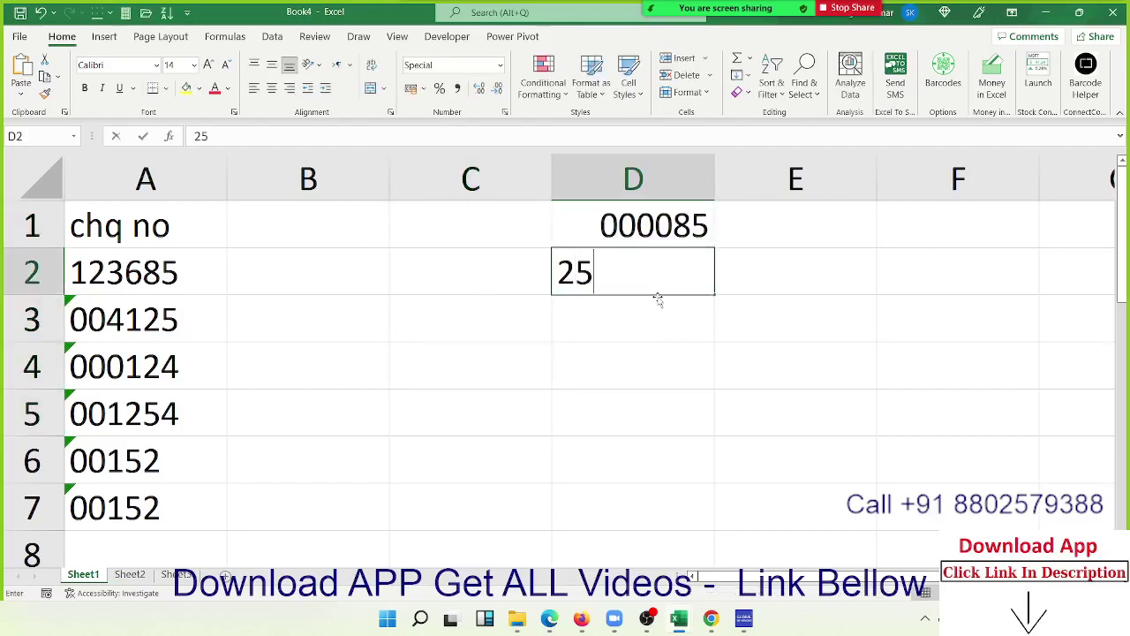
{"action": "key", "text": "Escape"}
{"action": "key", "text": "ctrl+z"}
{"action": "key", "text": "ctrl+z"}
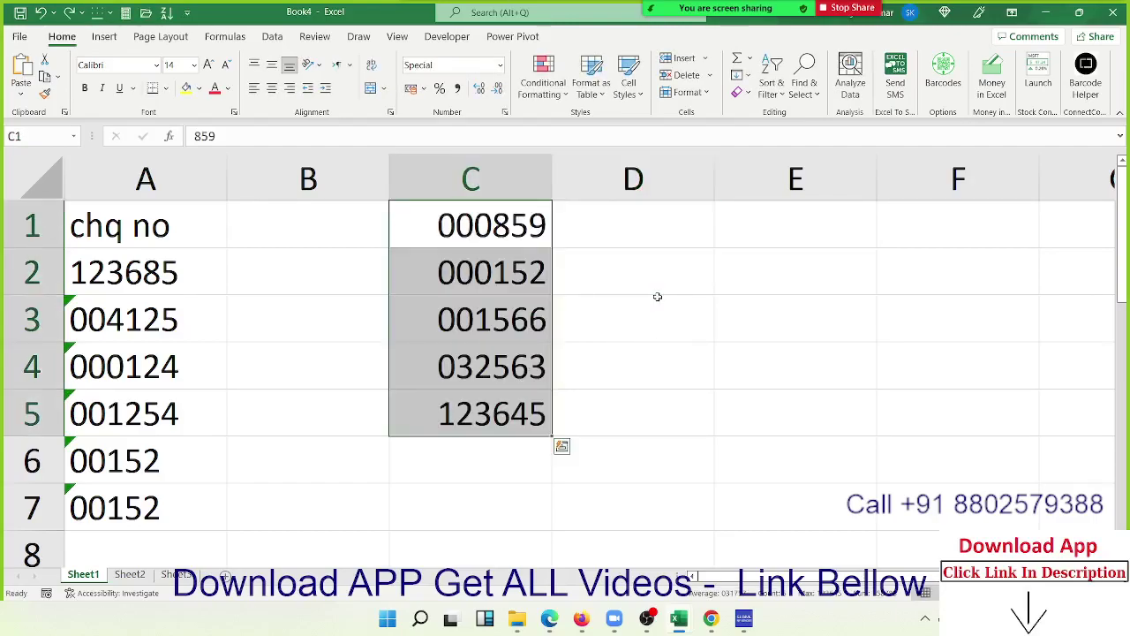
- Clear the whole of column C, removing its values and Special format
{"action": "key", "text": "ctrl+space"}
{"action": "key", "text": "Delete"}
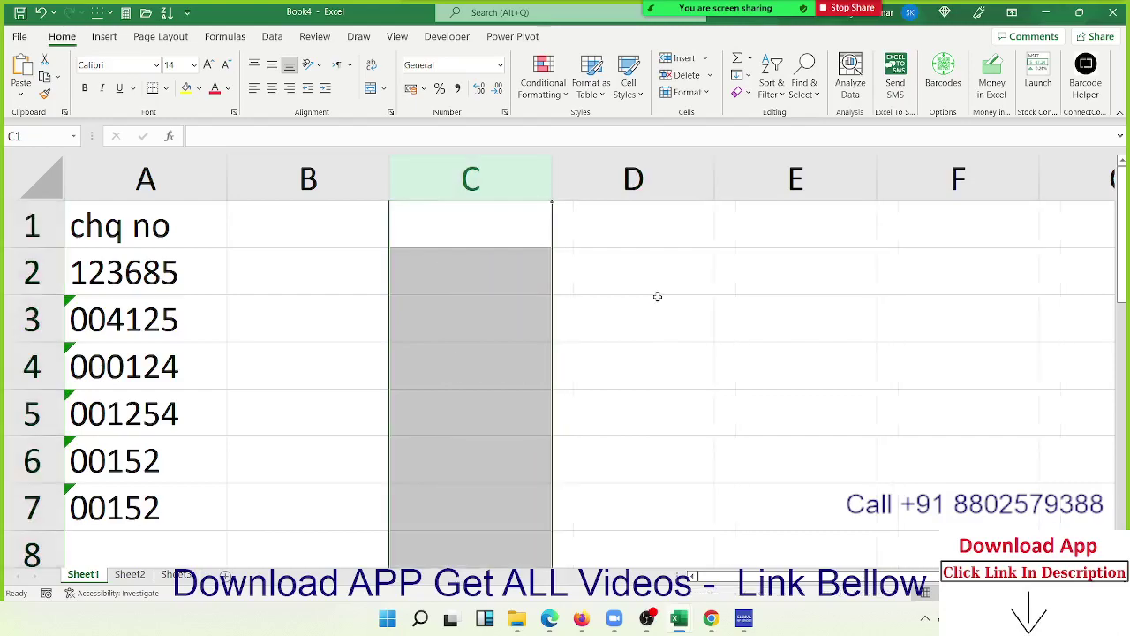
{"action": "key", "text": "Up"}
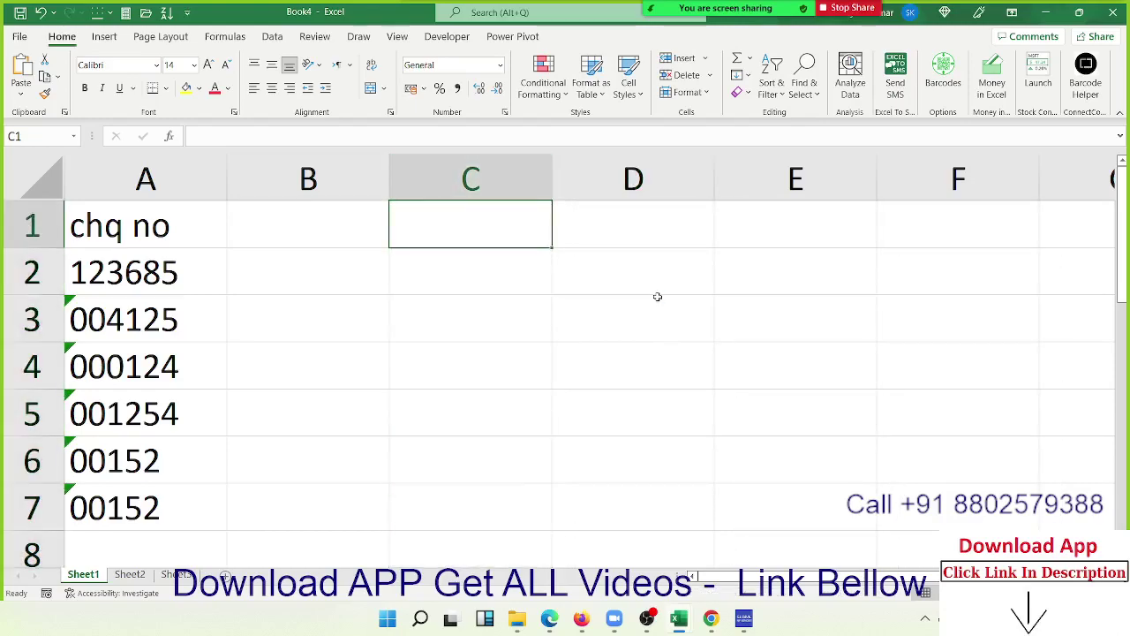
- Enter 52, 6952, 1256, 26536 and 1478521 down C1:C5
{"action": "type", "text": "52"}
{"action": "key", "text": "Return"}
{"action": "type", "text": "69"}
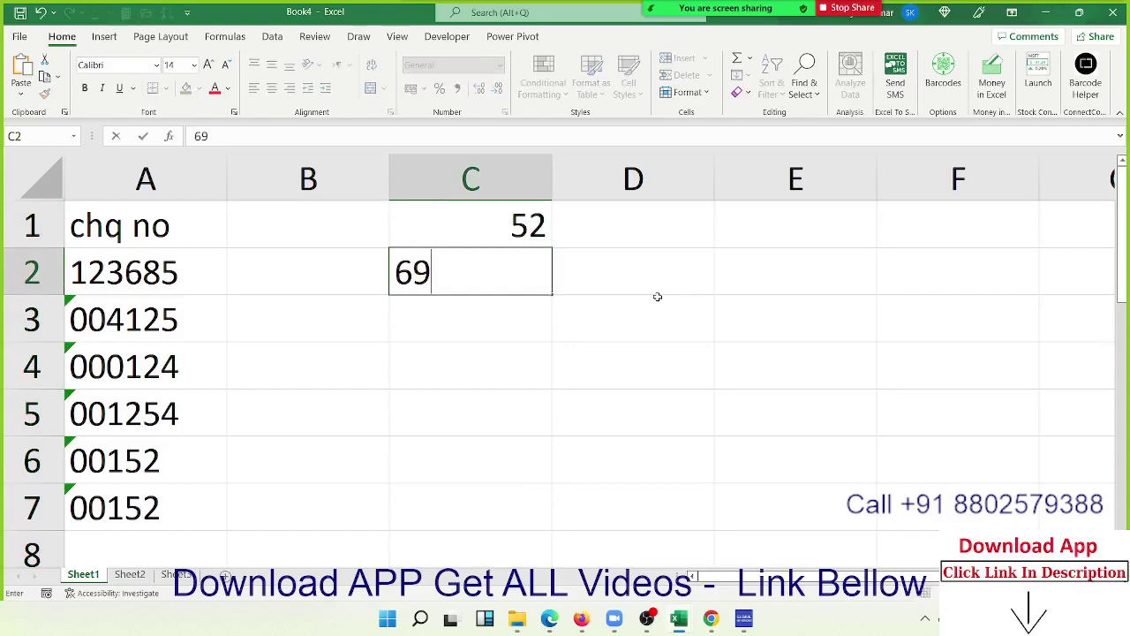
{"action": "type", "text": "52"}
{"action": "key", "text": "Return"}
{"action": "type", "text": "1256"}
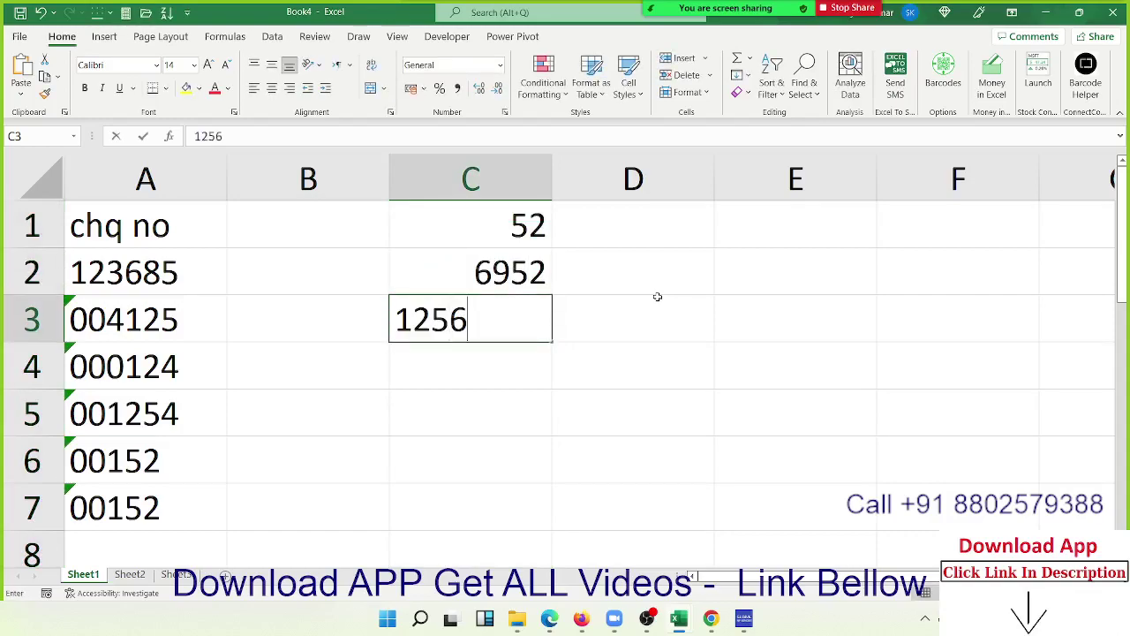
{"action": "key", "text": "Return"}
{"action": "type", "text": "26536"}
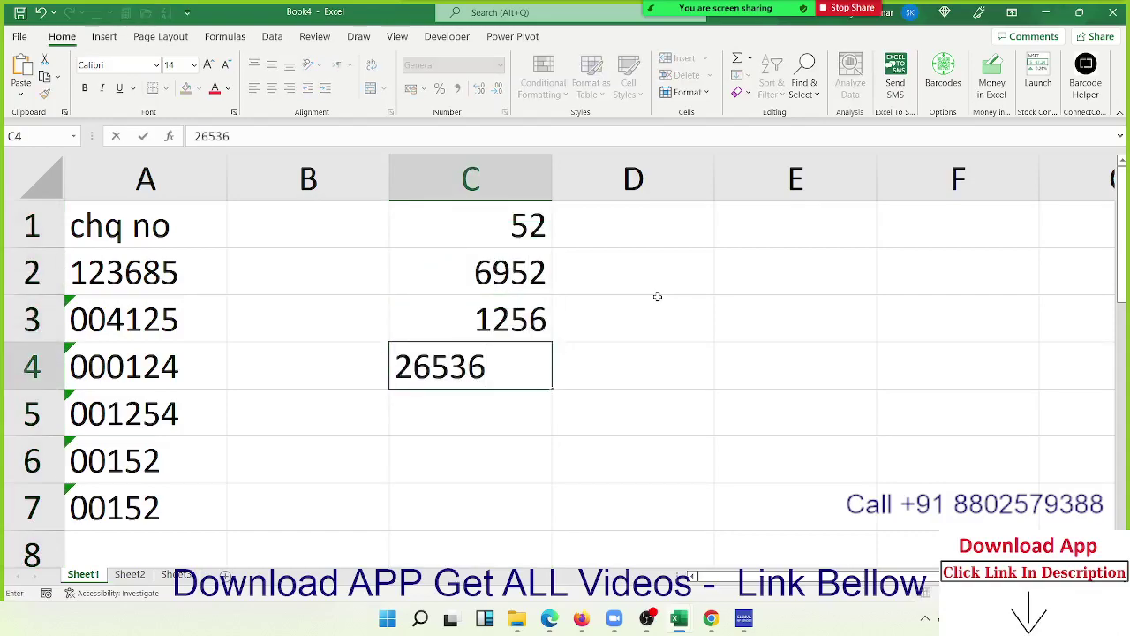
{"action": "key", "text": "Return"}
{"action": "type", "text": "14785"}
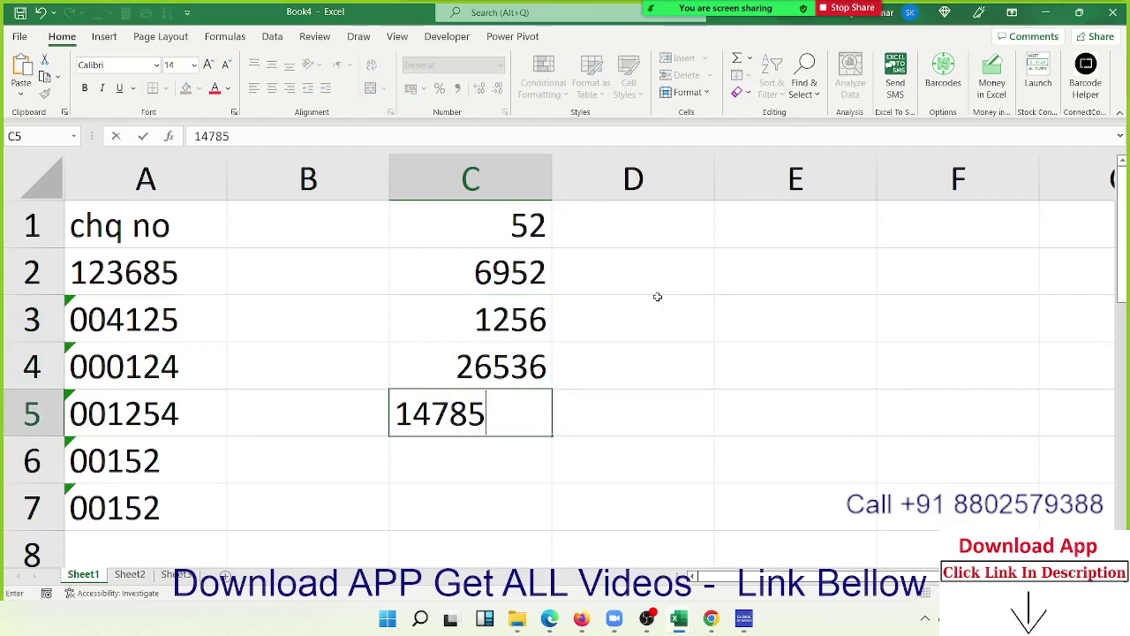
{"action": "type", "text": "21"}
{"action": "key", "text": "Return"}
- Correct C5 to 147852 by removing the extra trailing digit
{"action": "key", "text": "Up"}
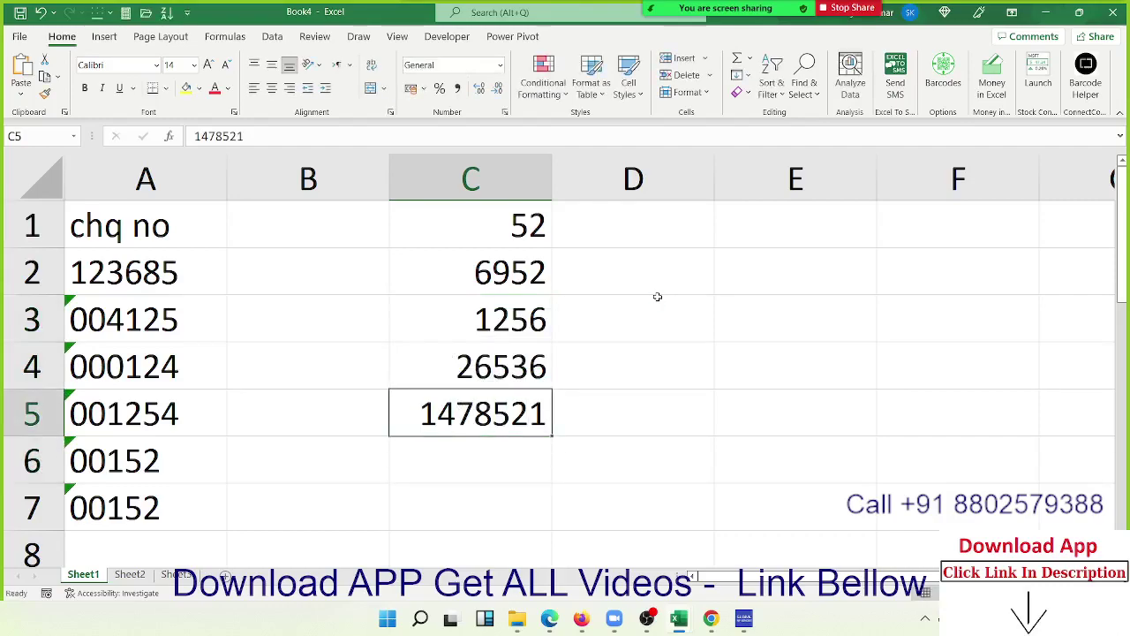
{"action": "left_click", "coordinate": [280, 135]}
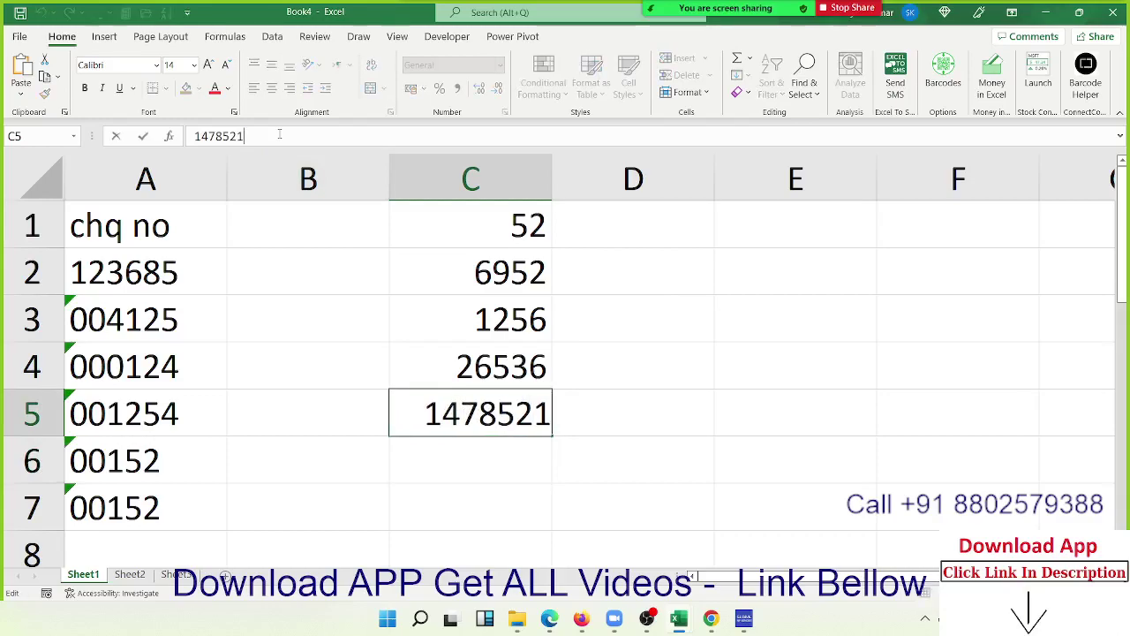
{"action": "key", "text": "BackSpace"}
{"action": "key", "text": "Return"}
{"action": "key", "text": "Up"}
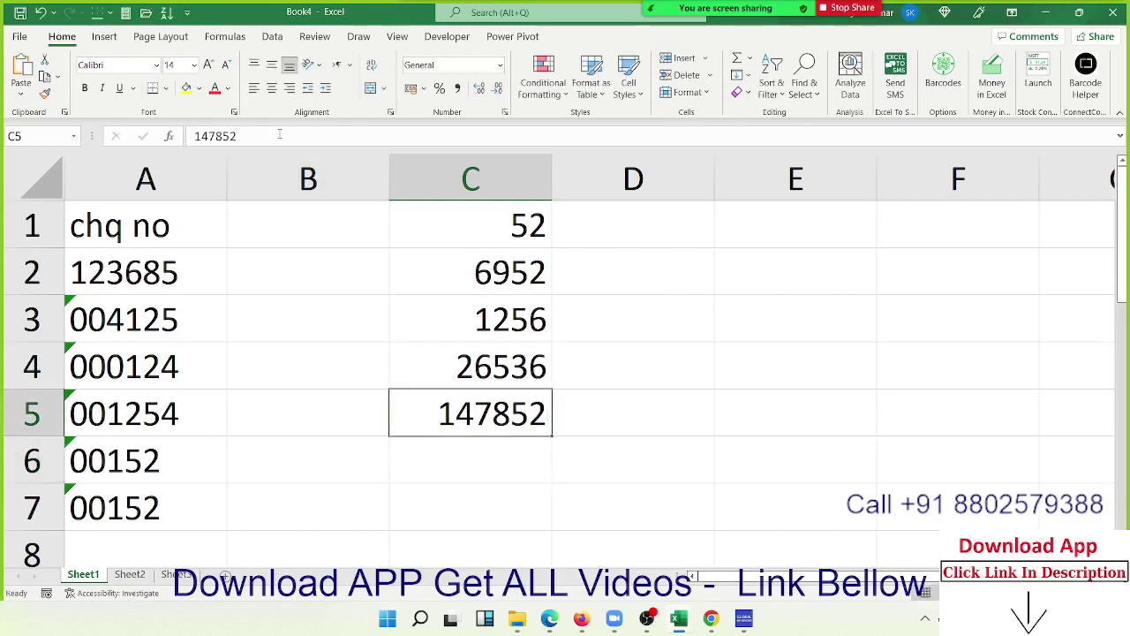
{"action": "key", "text": "shift+Up"}
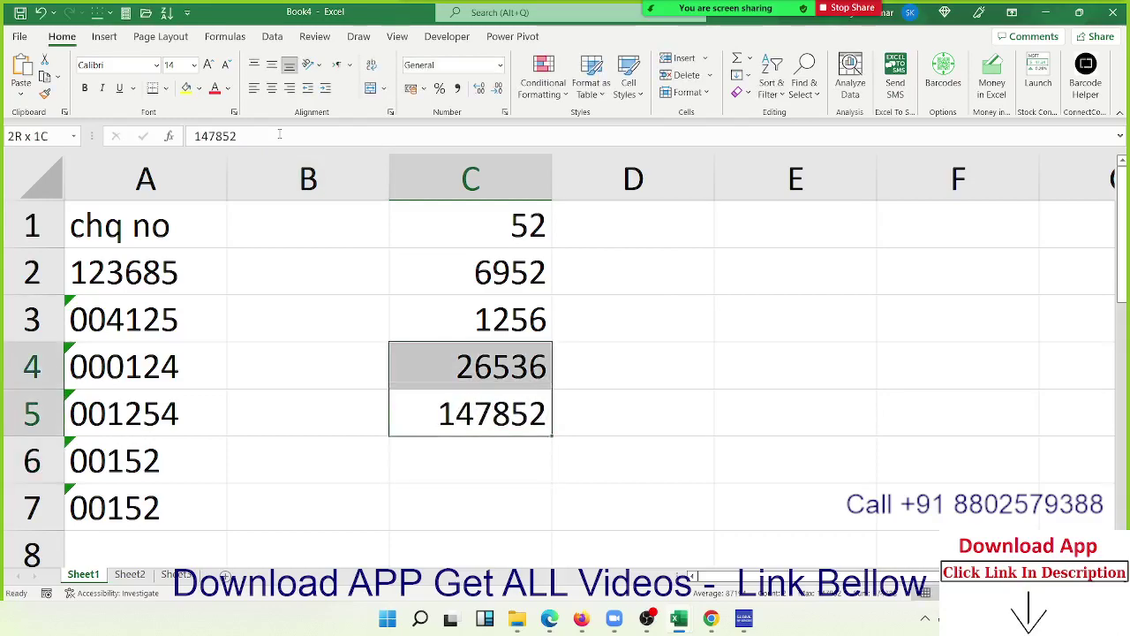
{"action": "key", "text": "shift+Up"}
{"action": "key", "text": "shift+Up"}
{"action": "key", "text": "Left"}
{"action": "key", "text": "Left"}
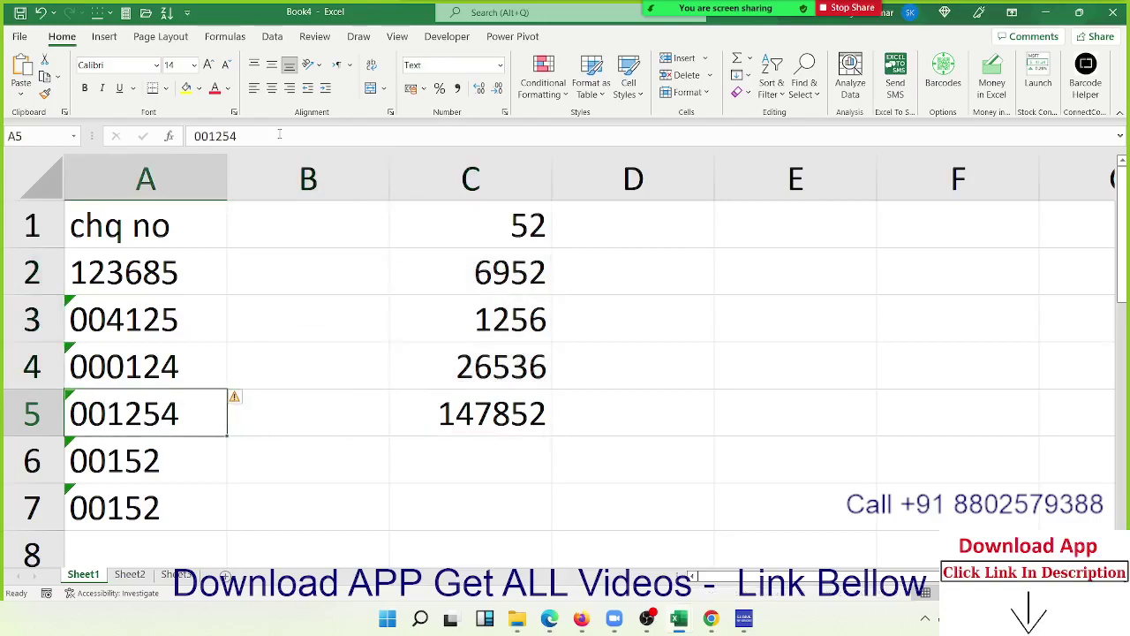
- Apply the custom number format 000000 to C1:C5
{"action": "key", "text": "Right"}
{"action": "key", "text": "Right"}
{"action": "key", "text": "shift+Up"}
{"action": "key", "text": "shift+Up"}
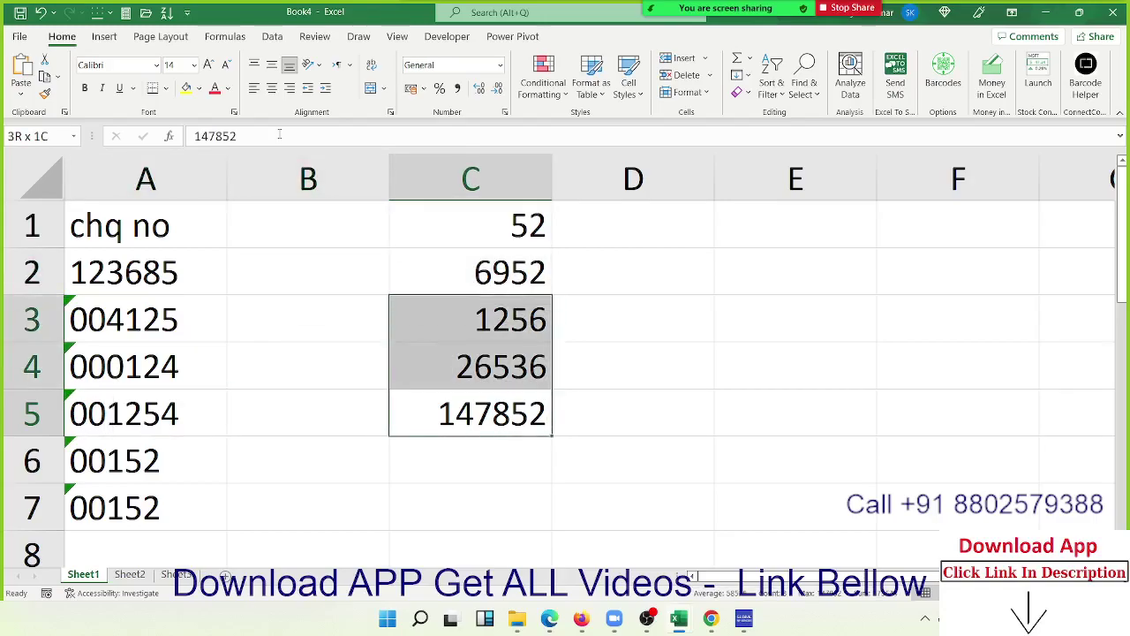
{"action": "key", "text": "shift+Up"}
{"action": "key", "text": "shift+Up"}
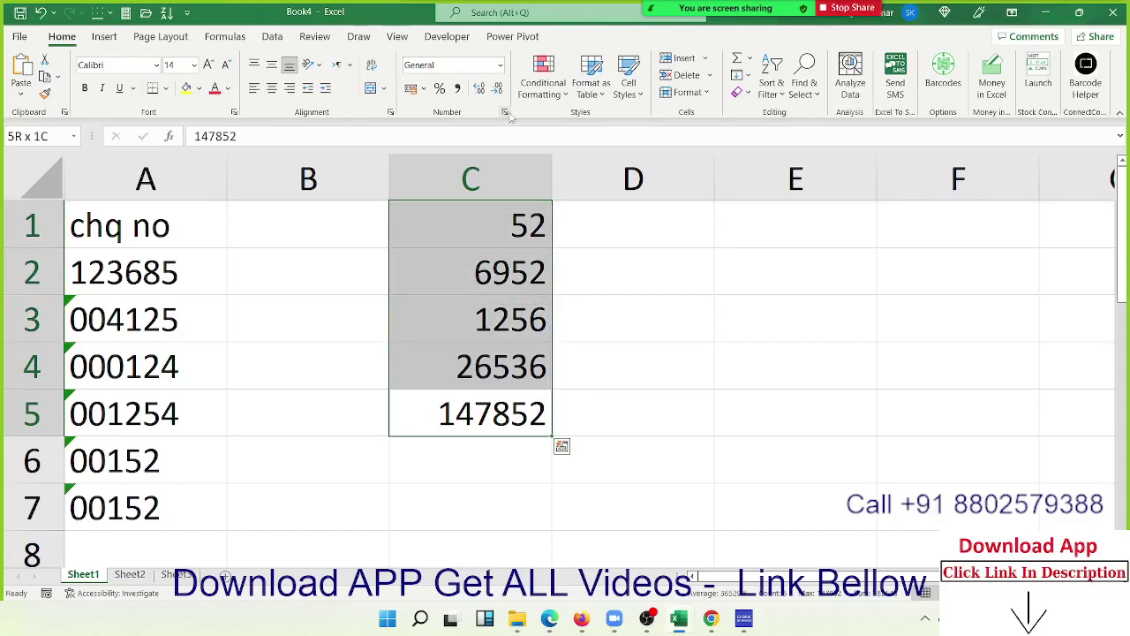
{"action": "left_click", "coordinate": [504, 112]}
{"action": "left_click", "coordinate": [645, 301]}
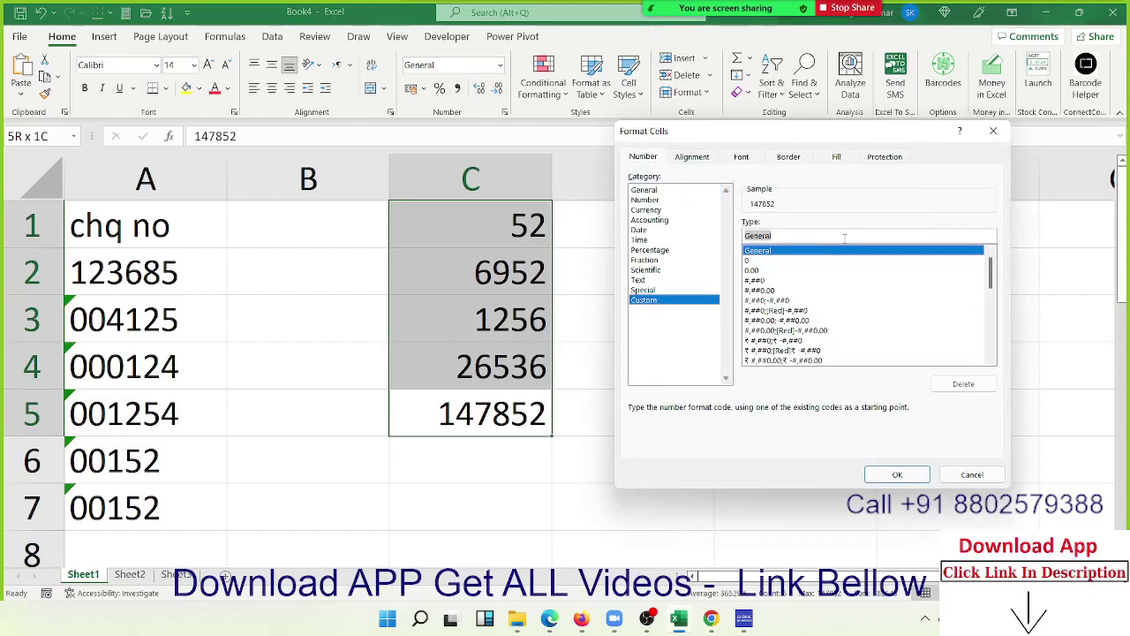
{"action": "type", "text": "00"}
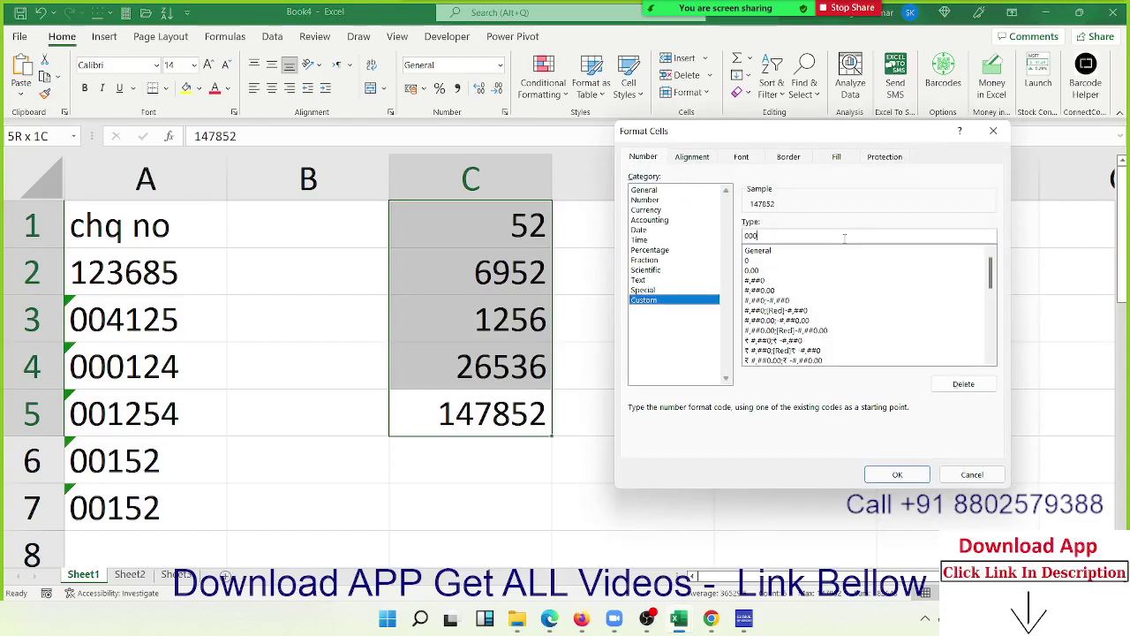
{"action": "type", "text": "000"}
{"action": "key", "text": "Return"}
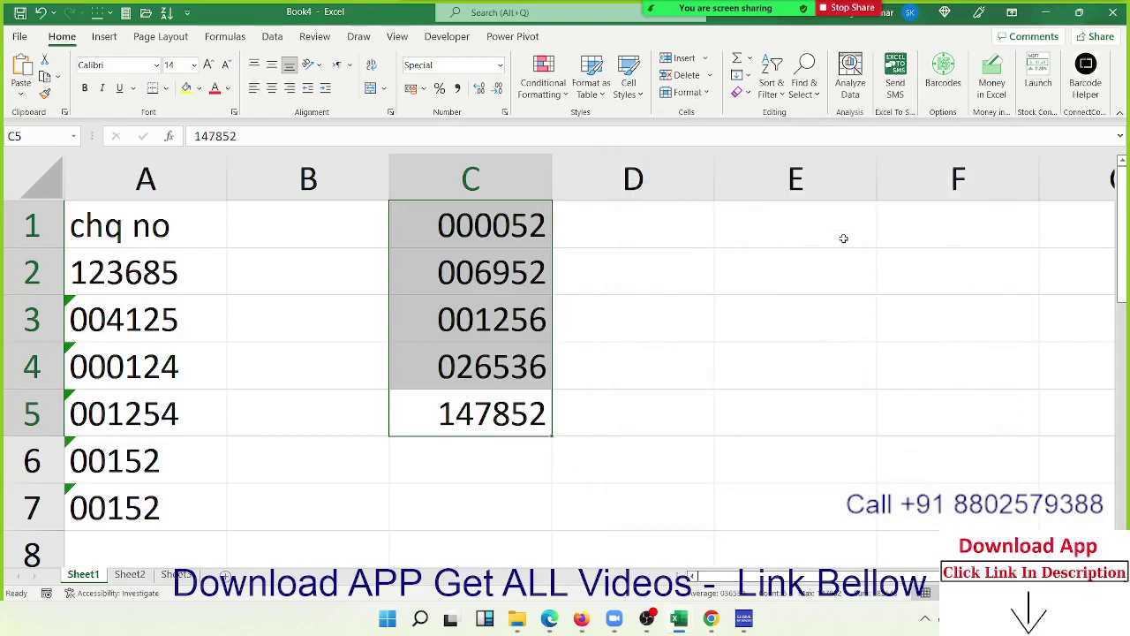
- Check that C1 still stores the plain value 52
{"action": "key", "text": "Up"}
{"action": "key", "text": "Up"}
{"action": "key", "text": "Up"}
{"action": "key", "text": "Up"}
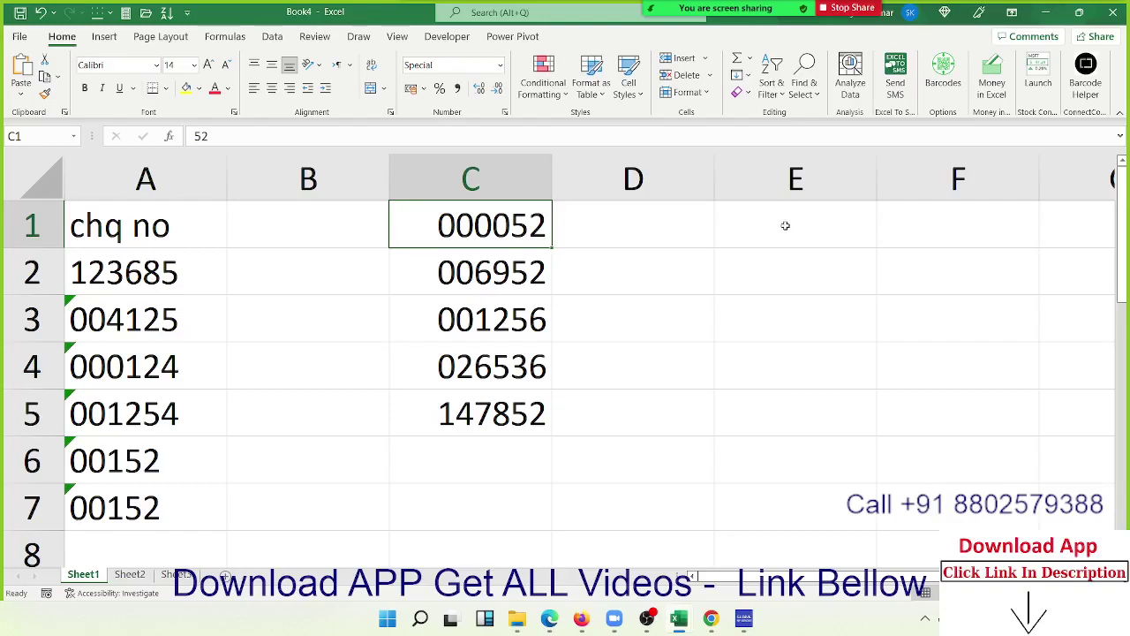
{"action": "double_click", "coordinate": [241, 138]}
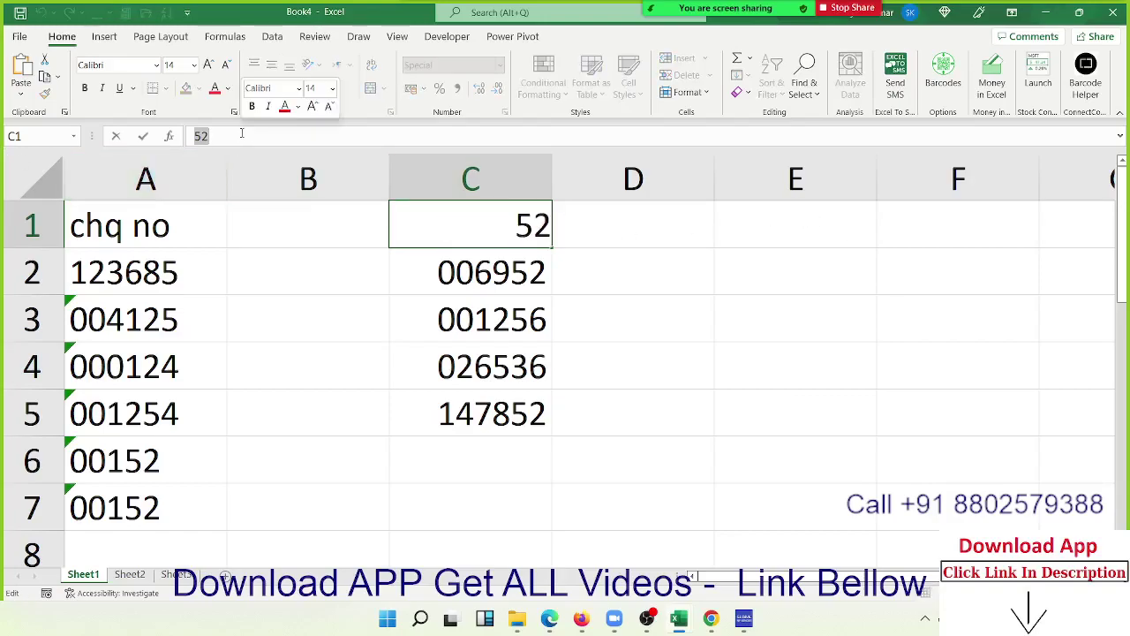
{"action": "key", "text": "Escape"}
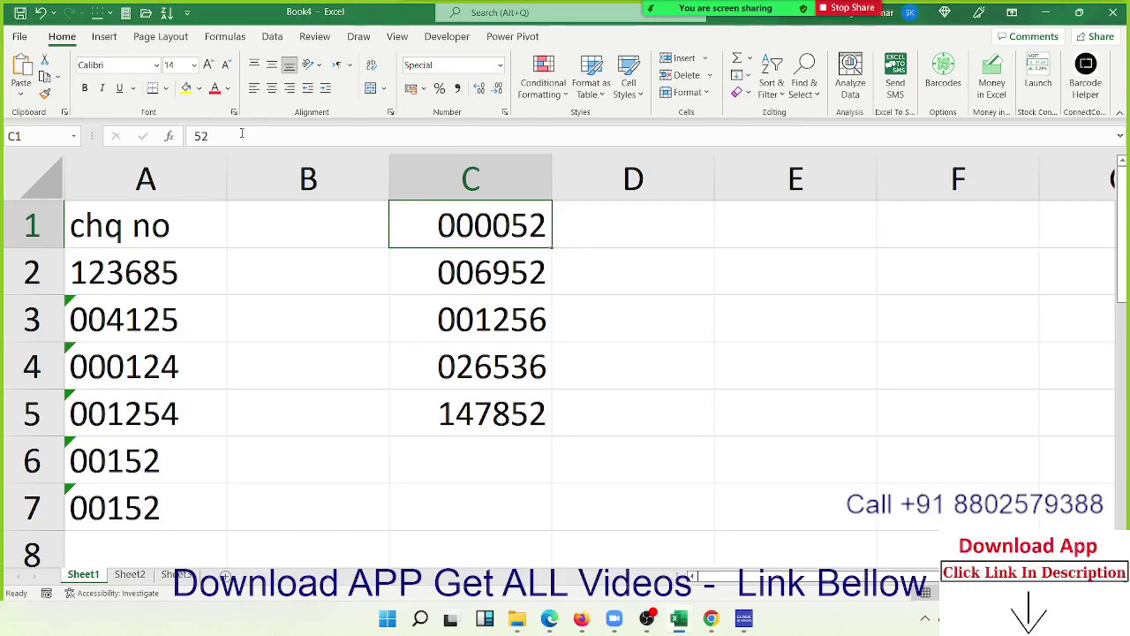
- Enter '000052 in F1 so it is stored as text
{"action": "key", "text": "Right"}
{"action": "key", "text": "Right"}
{"action": "key", "text": "Right"}
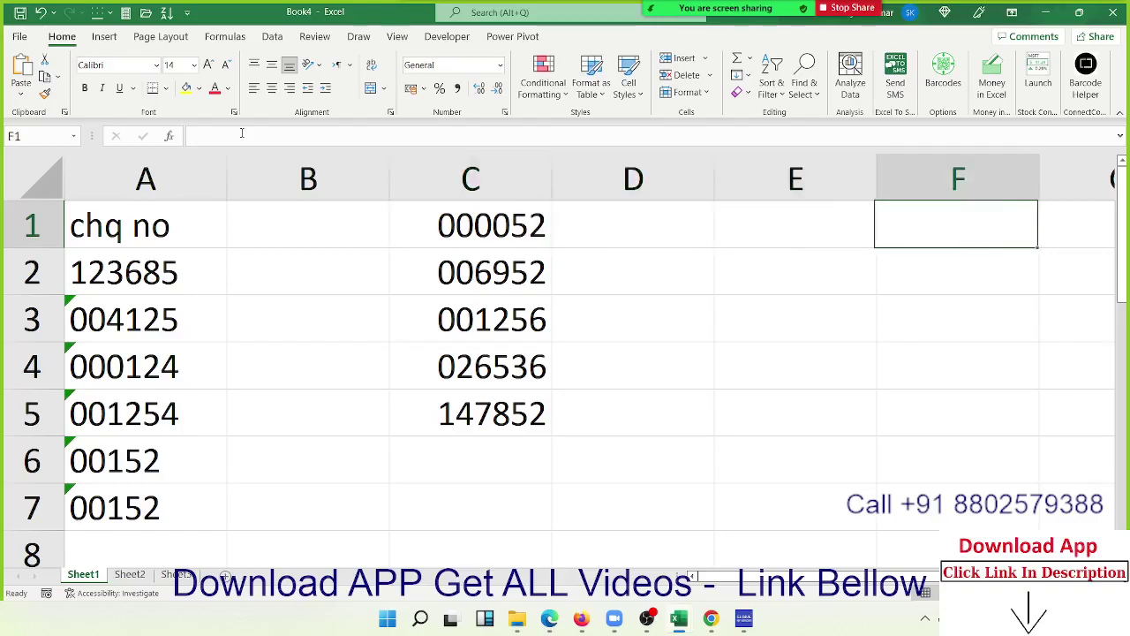
{"action": "type", "text": "'"}
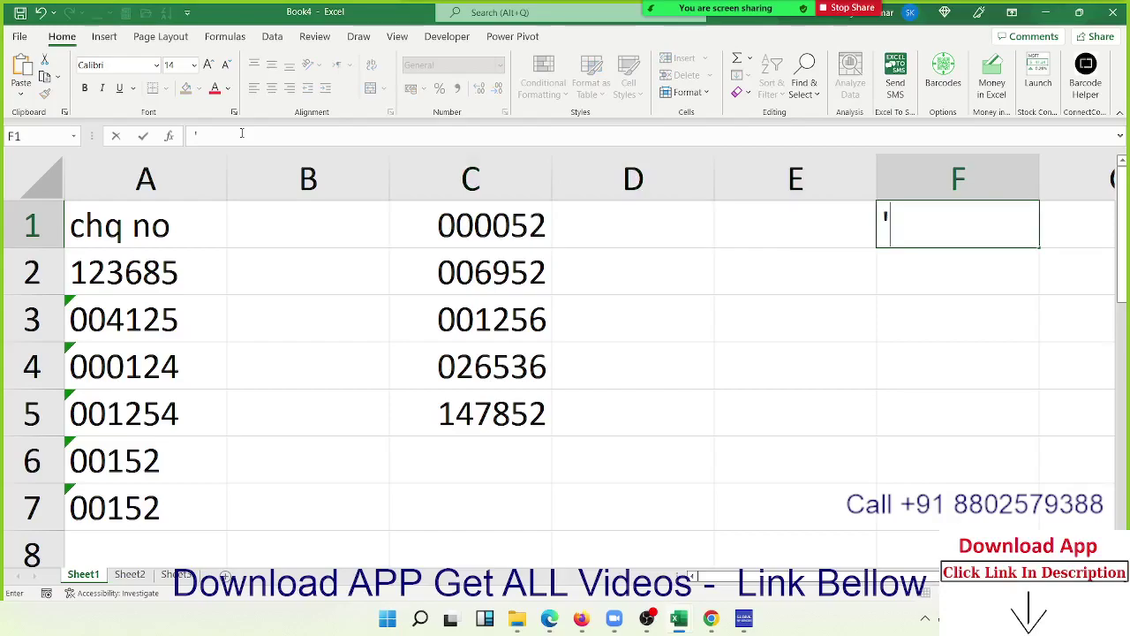
{"action": "type", "text": "0000"}
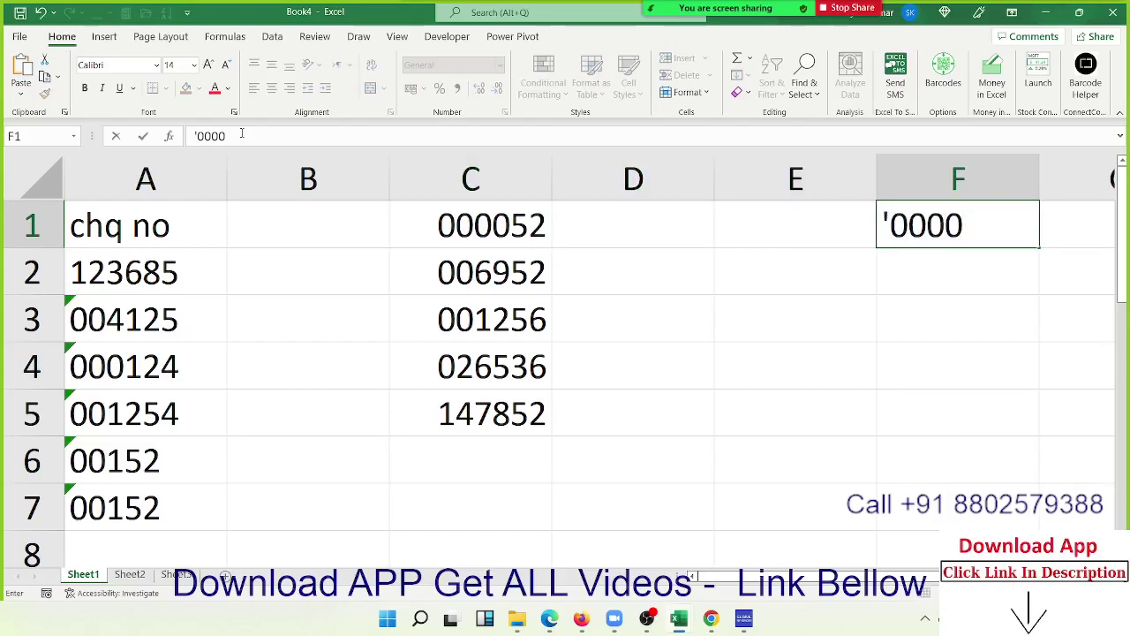
{"action": "type", "text": "52"}
{"action": "key", "text": "Return"}
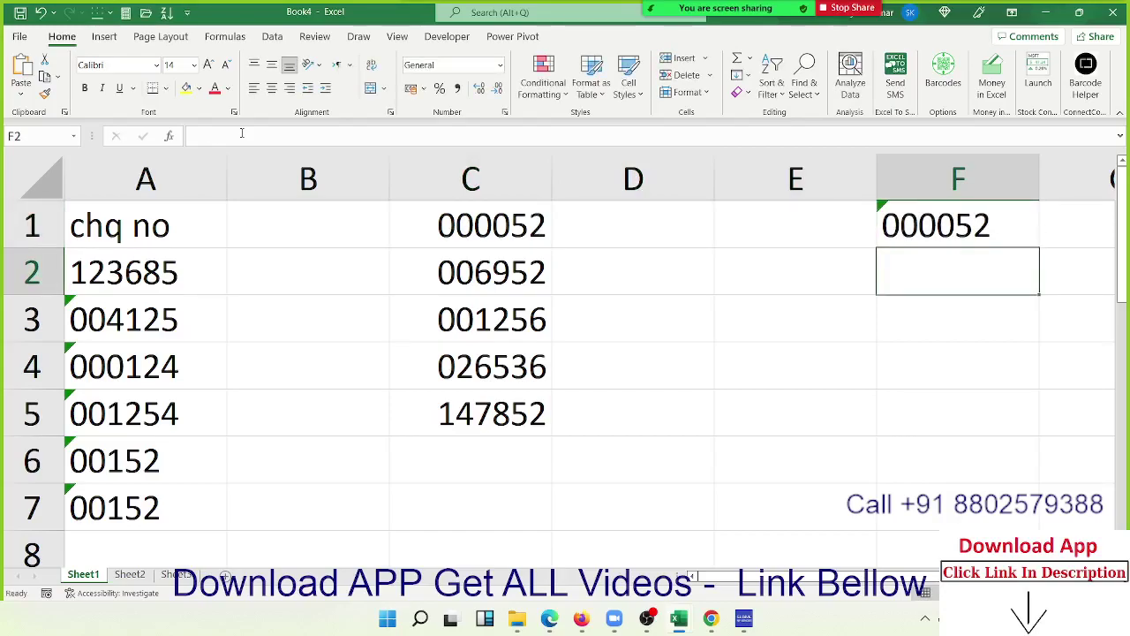
- Compare C1 and F1 with =C1=F1 in E2, see FALSE, then clear E2
{"action": "key", "text": "Left"}
{"action": "key", "text": "Left"}
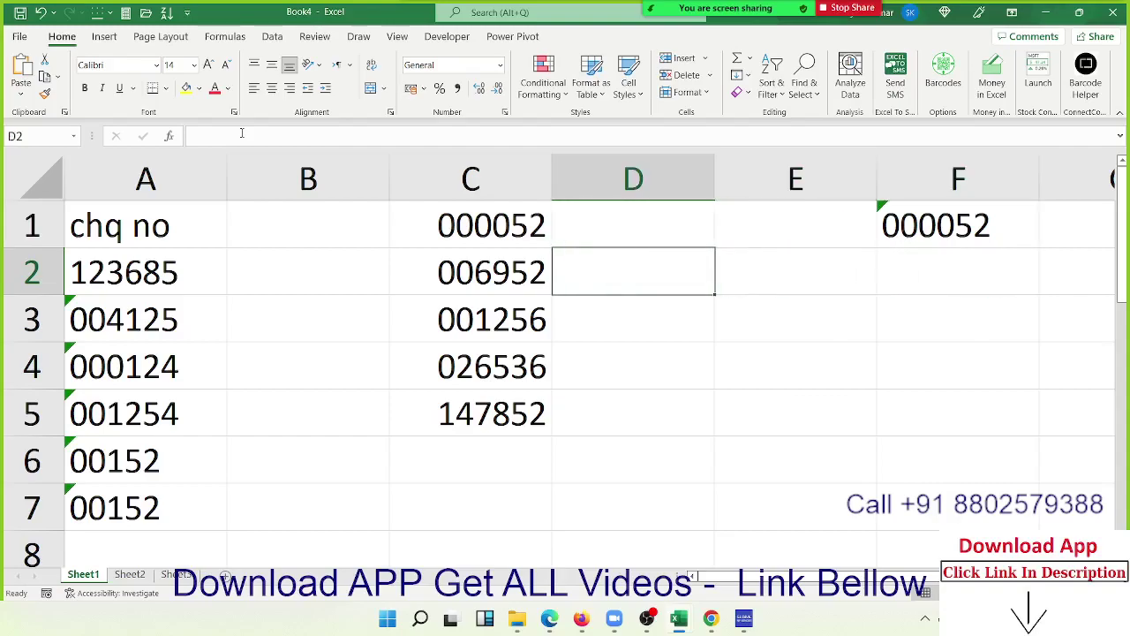
{"action": "key", "text": "Right"}
{"action": "type", "text": "="}
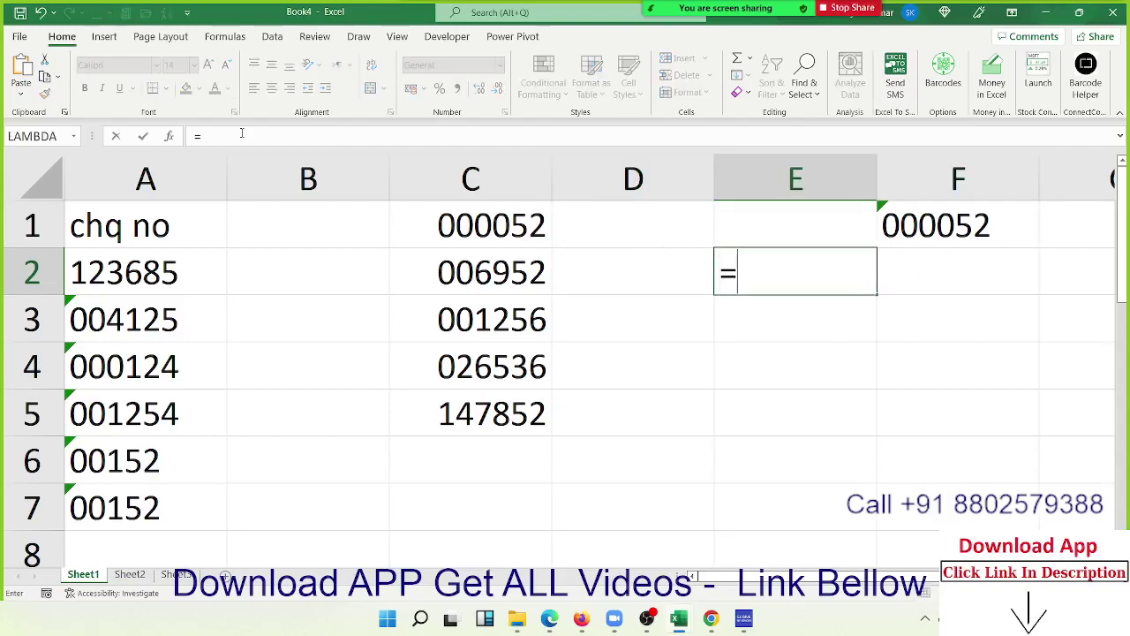
{"action": "key", "text": "Left"}
{"action": "key", "text": "Left"}
{"action": "key", "text": "Up"}
{"action": "type", "text": "="}
{"action": "key", "text": "Right"}
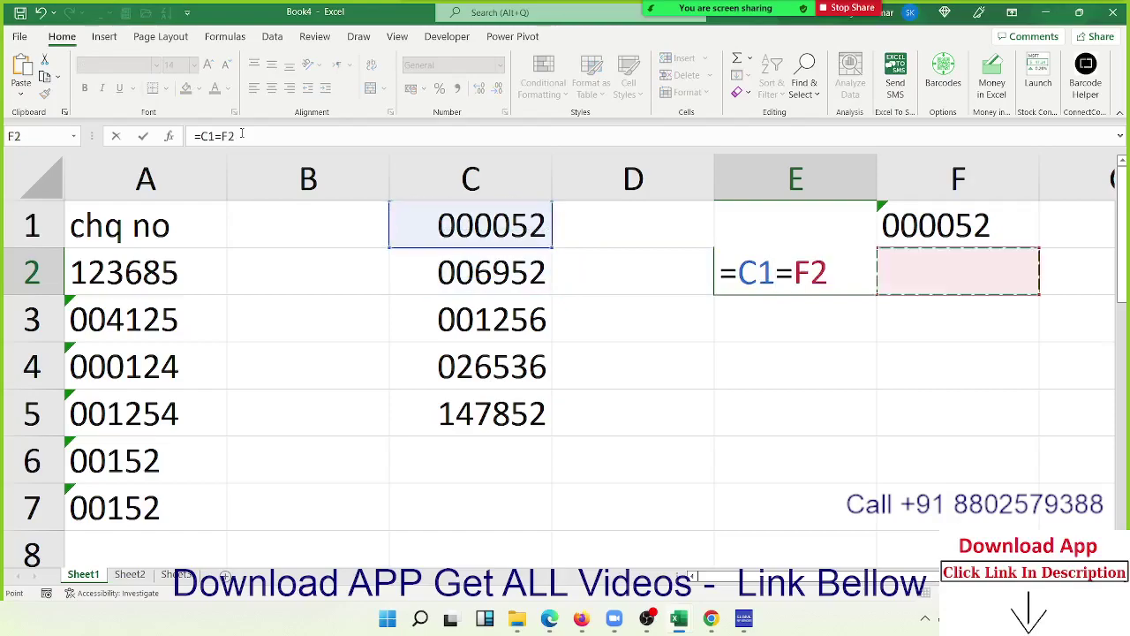
{"action": "key", "text": "Up"}
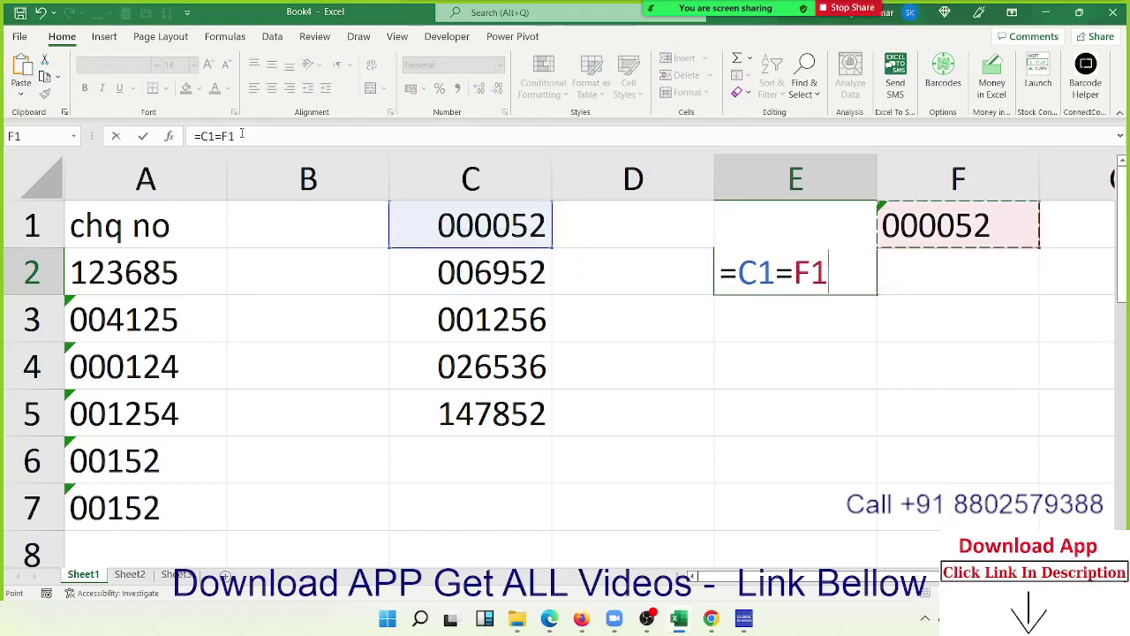
{"action": "key", "text": "Return"}
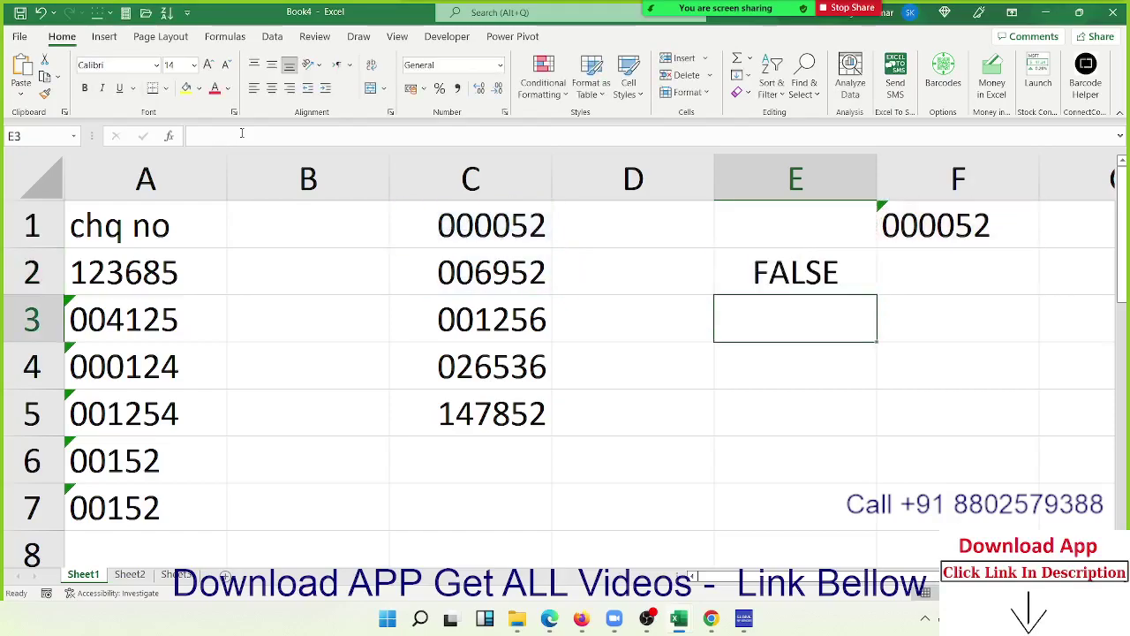
{"action": "key", "text": "Up"}
{"action": "key", "text": "Delete"}
- Review C1's stored value, the C1:C5 format and F1's text value
{"action": "key", "text": "Left"}
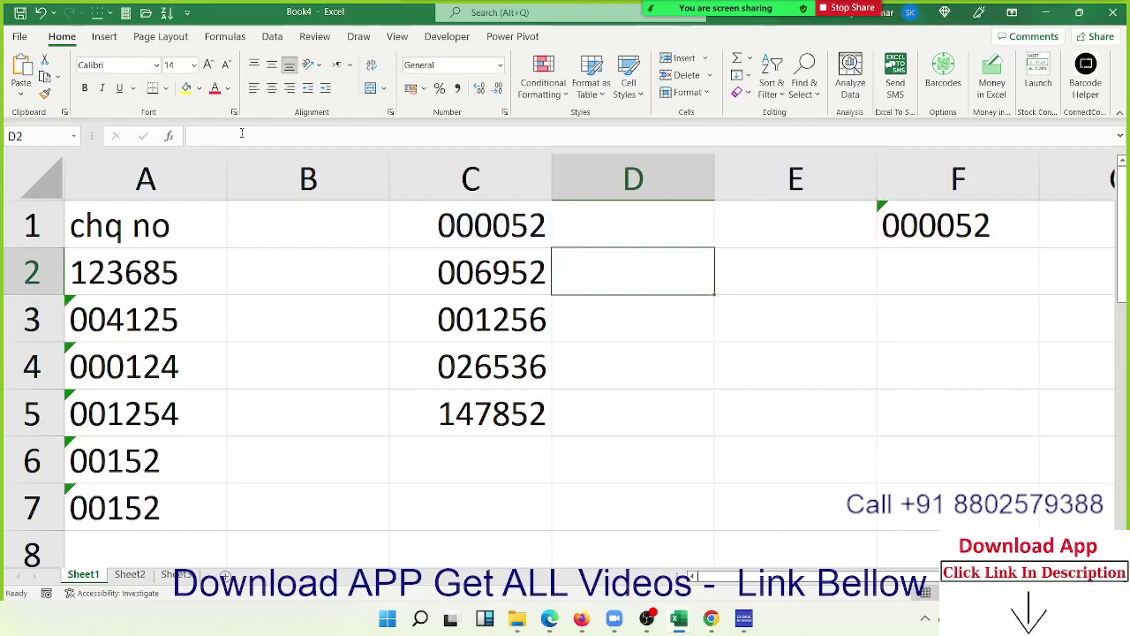
{"action": "key", "text": "Up"}
{"action": "key", "text": "Left"}
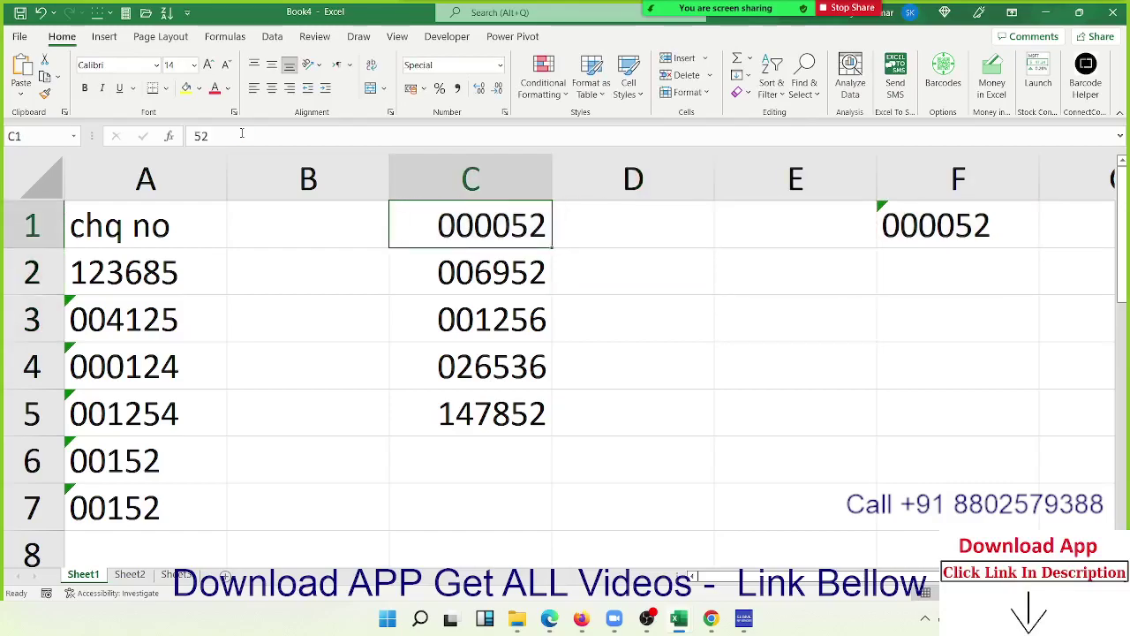
{"action": "key", "text": "ctrl+shift+Down"}
{"action": "key", "text": "Right"}
{"action": "key", "text": "Right"}
{"action": "key", "text": "Right"}
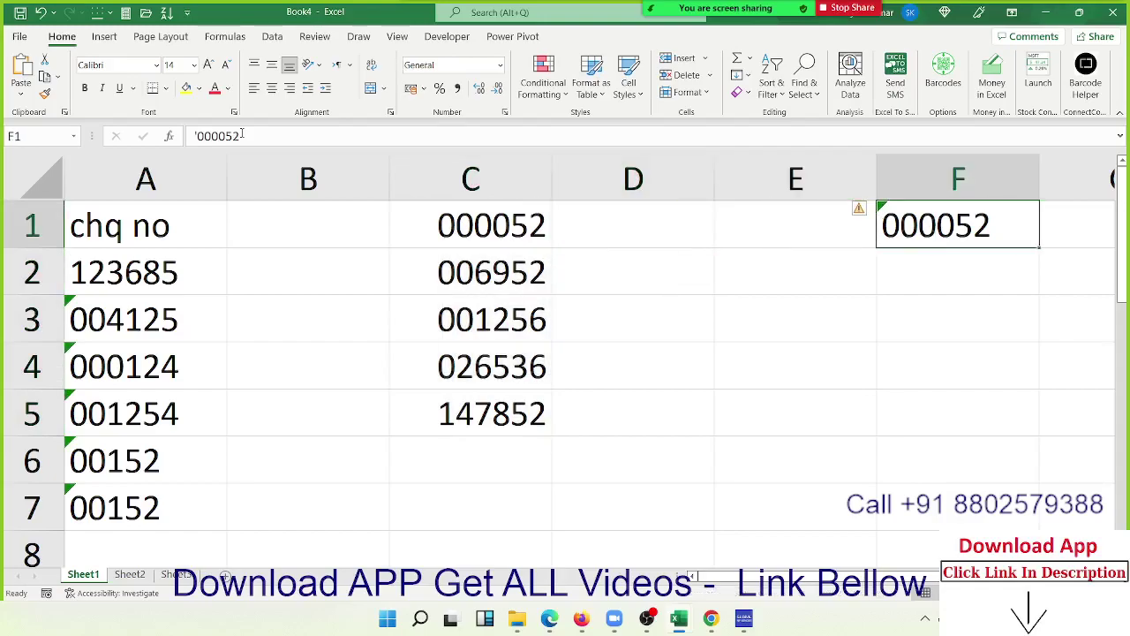
{"action": "key", "text": "Left"}
{"action": "key", "text": "Left"}
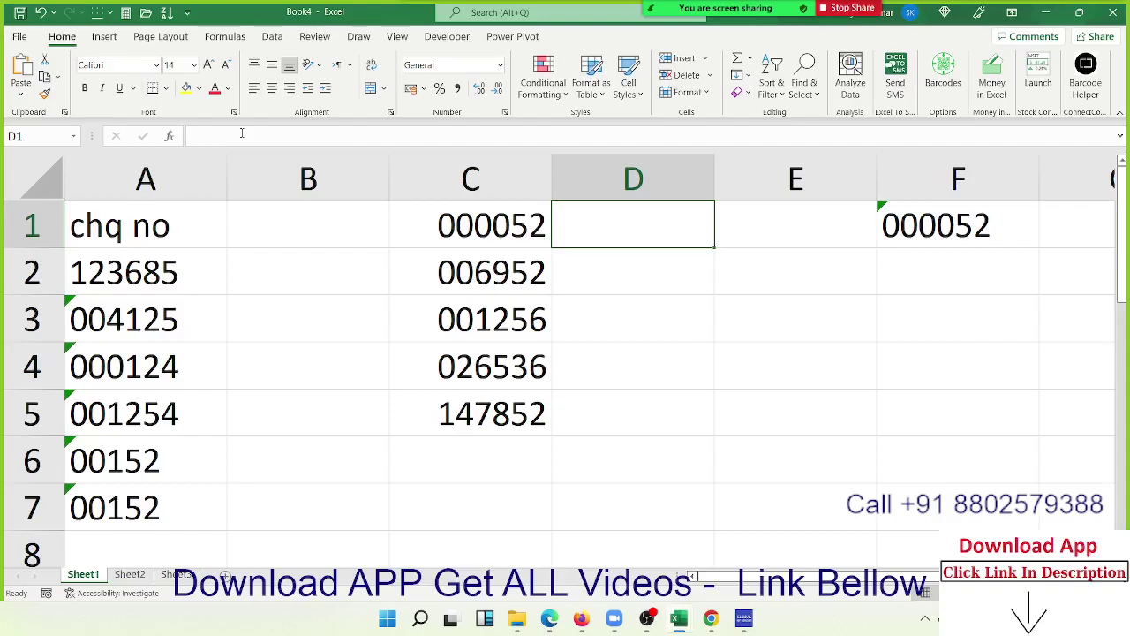
{"action": "key", "text": "Right"}
{"action": "key", "text": "Right"}
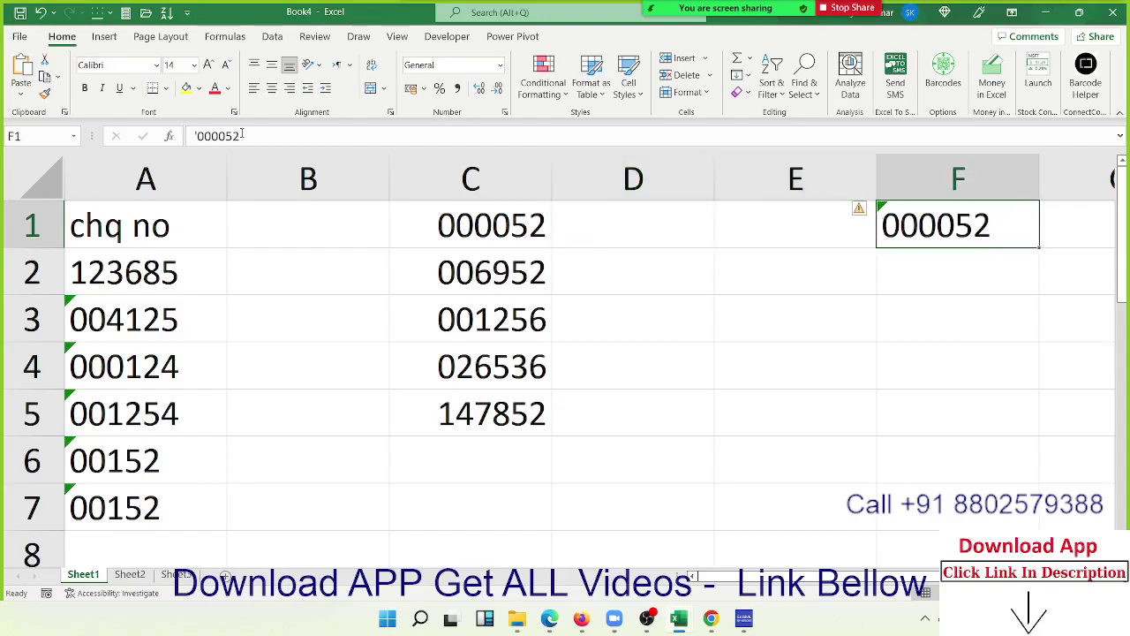
{"action": "key", "text": "Left"}
{"action": "key", "text": "Left"}
{"action": "key", "text": "Left"}
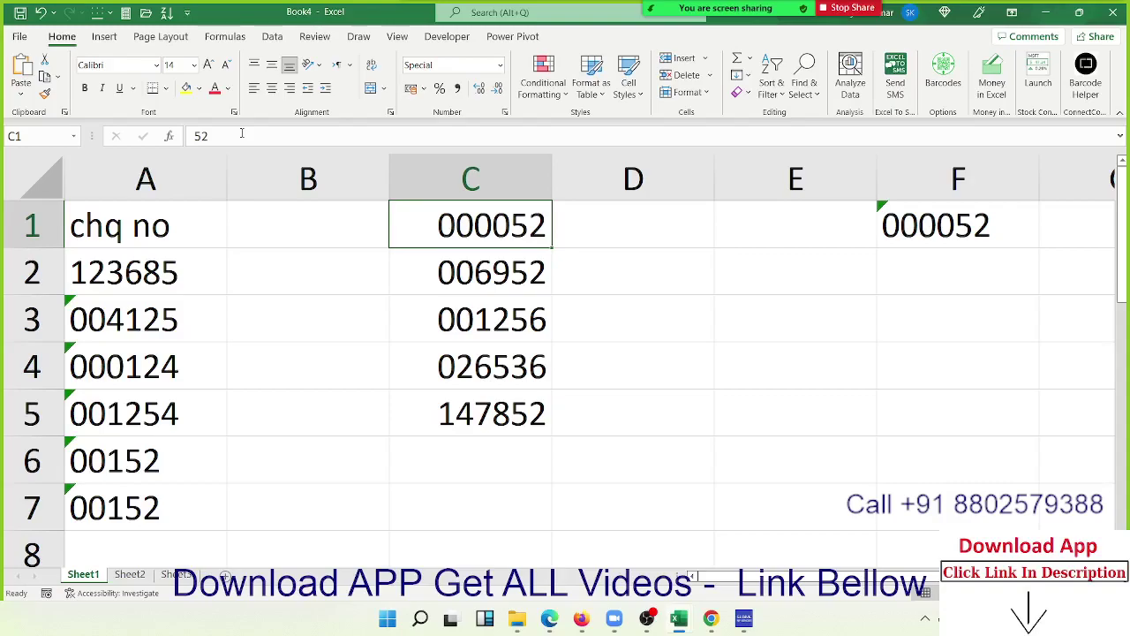
{"action": "key", "text": "Right"}
- Convert C1:C5 to six-digit text in D1:D5 with =TEXT(C1,"000000")
{"action": "type", "text": "=te"}
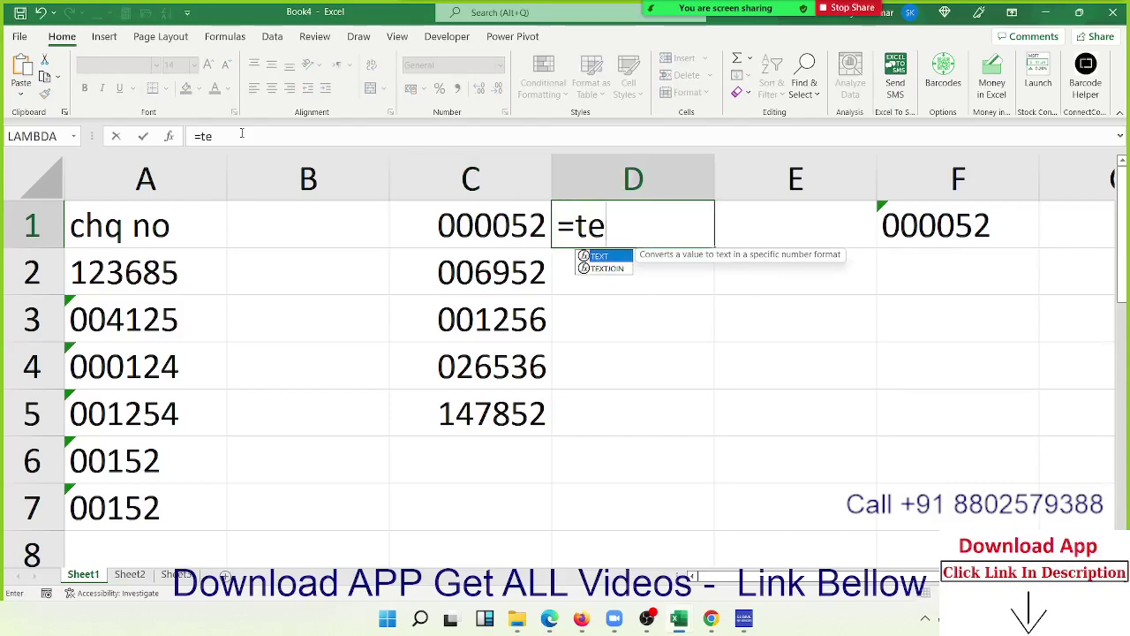
{"action": "key", "text": "Tab"}
{"action": "key", "text": "Left"}
{"action": "type", "text": ","}
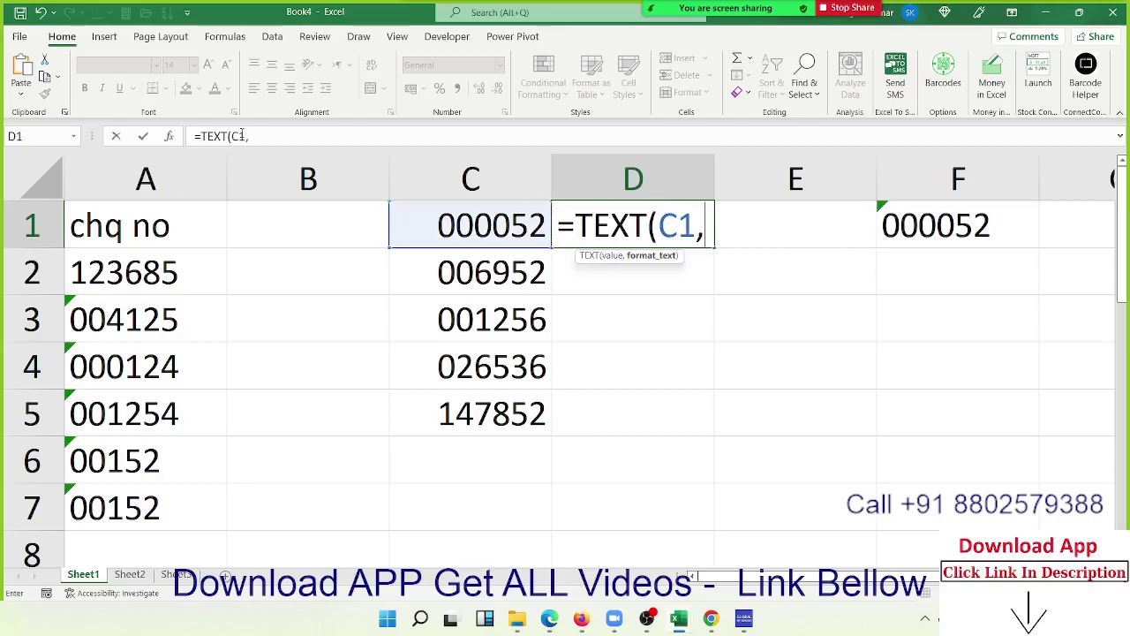
{"action": "type", "text": "\"000"}
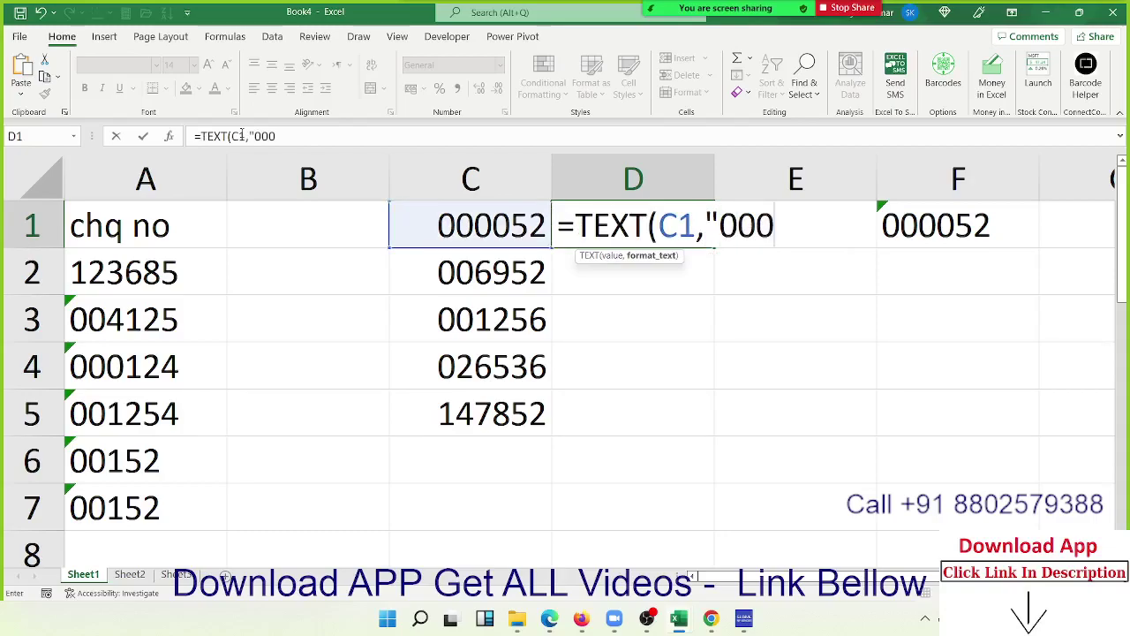
{"action": "type", "text": "00"}
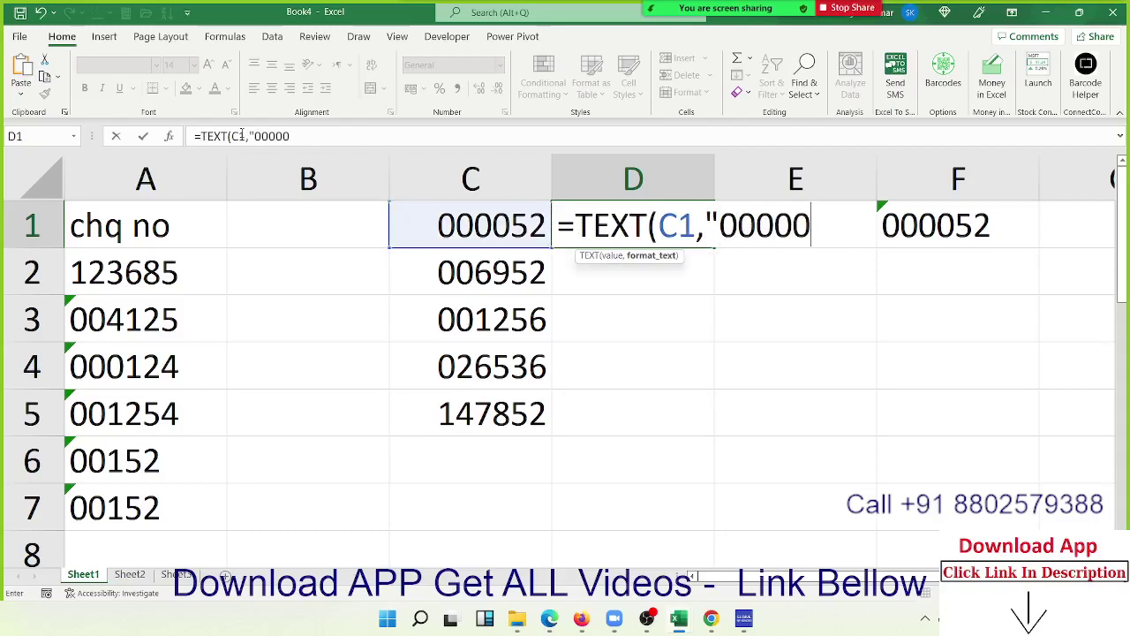
{"action": "type", "text": "0"}
{"action": "type", "text": "\""}
{"action": "key", "text": "Return"}
{"action": "key", "text": "Up"}
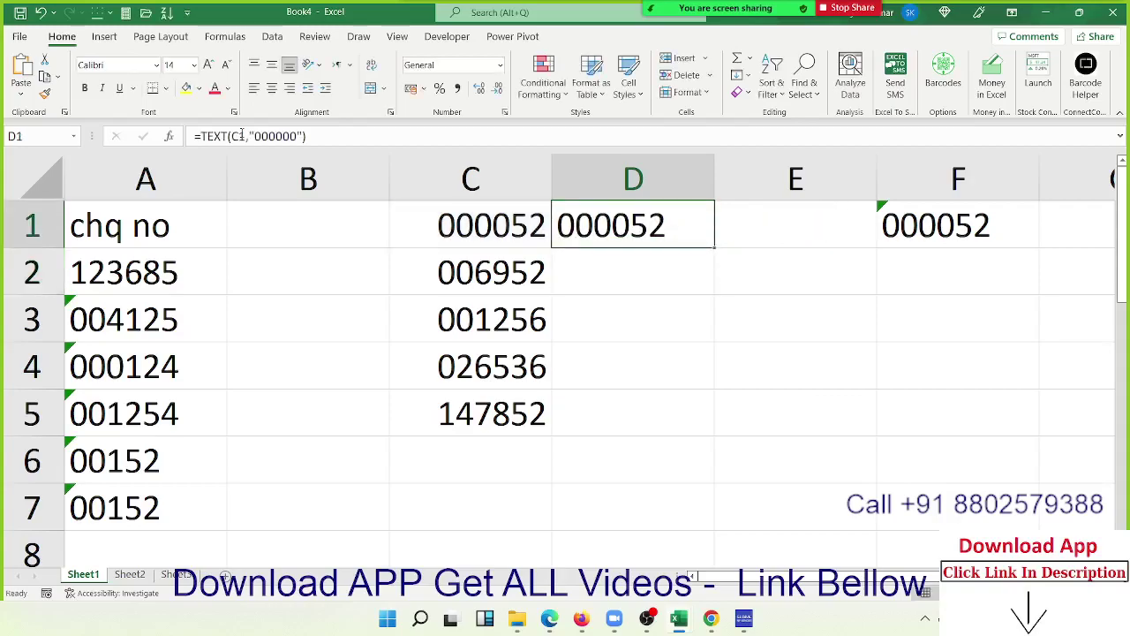
{"action": "key", "text": "Left"}
{"action": "key", "text": "Down"}
{"action": "key", "text": "Down"}
{"action": "key", "text": "Down"}
{"action": "key", "text": "Down"}
{"action": "key", "text": "Right"}
{"action": "key", "text": "ctrl+shift+Up"}
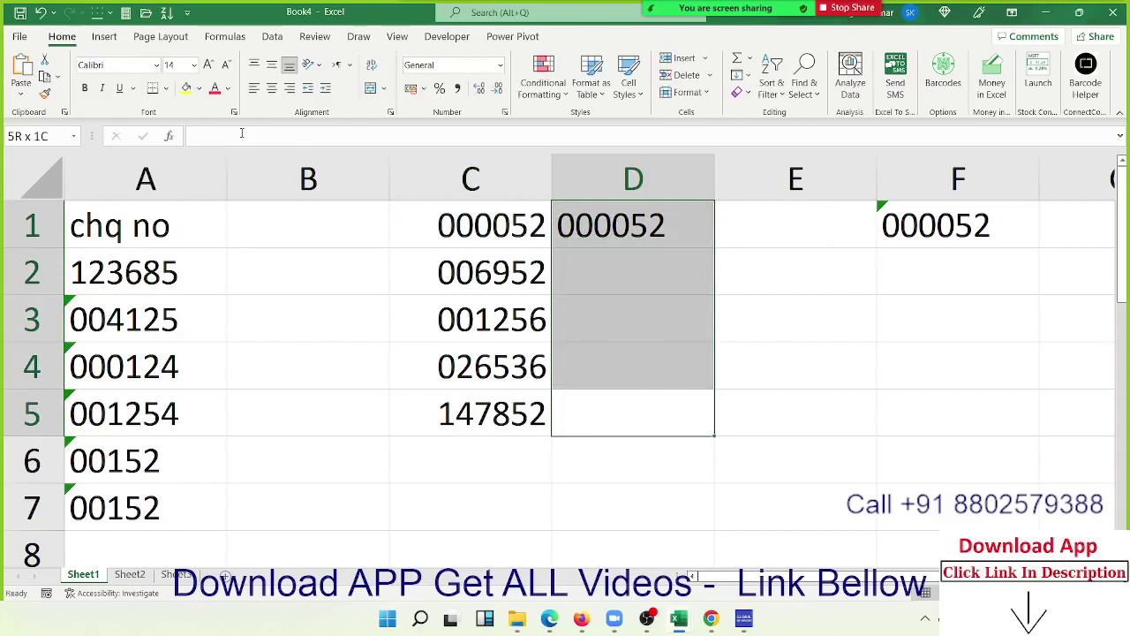
{"action": "key", "text": "ctrl+d"}
- Enter =D1=F1 in E2, which now returns TRUE
{"action": "key", "text": "Right"}
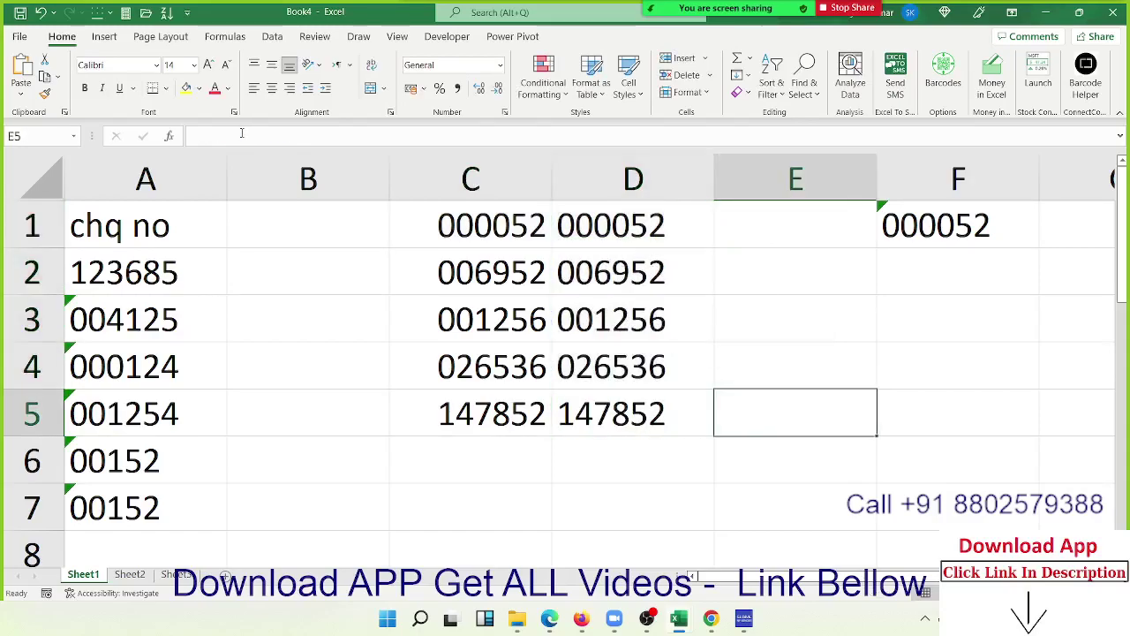
{"action": "key", "text": "Up"}
{"action": "key", "text": "Up"}
{"action": "key", "text": "Up"}
{"action": "type", "text": "="}
{"action": "key", "text": "Left"}
{"action": "key", "text": "Up"}
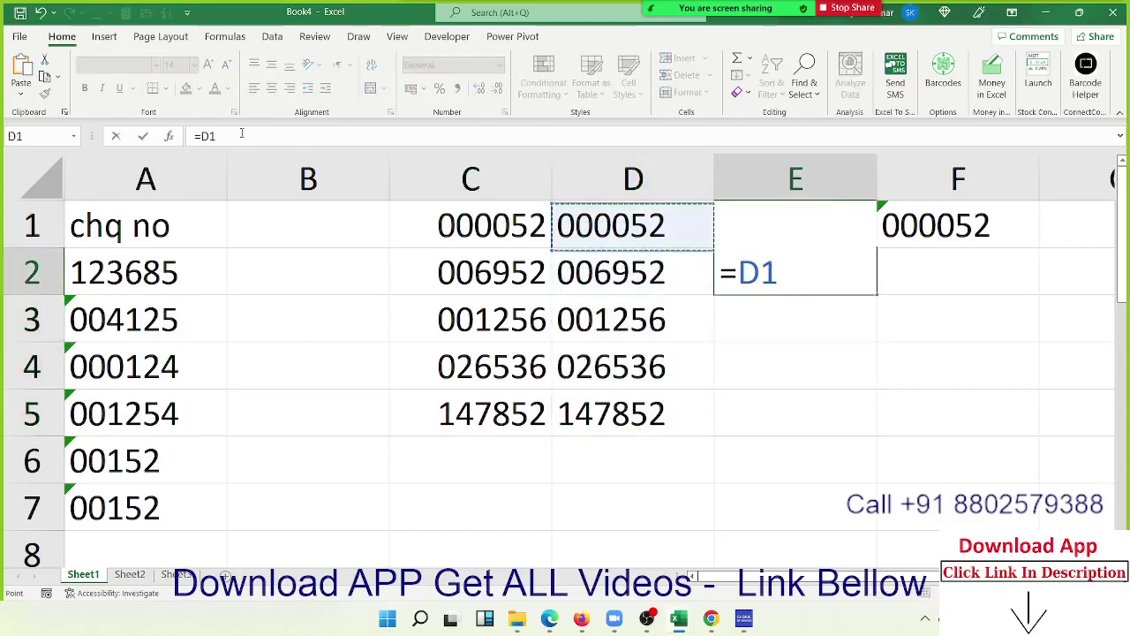
{"action": "type", "text": "="}
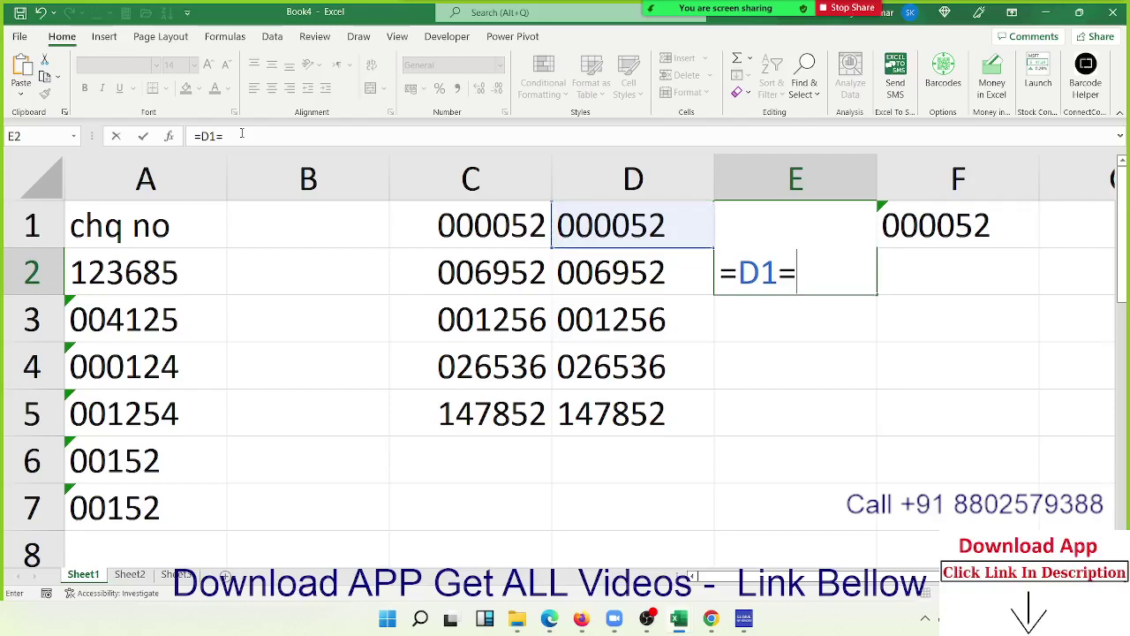
{"action": "key", "text": "Right"}
{"action": "key", "text": "Up"}
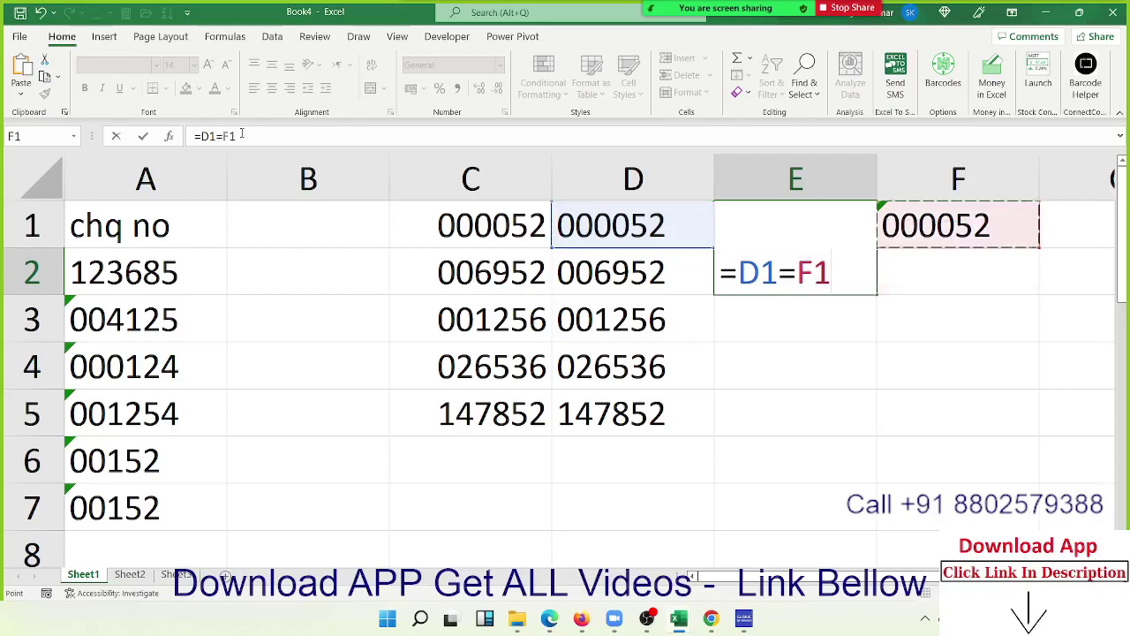
{"action": "key", "text": "Return"}
{"action": "key", "text": "Up"}
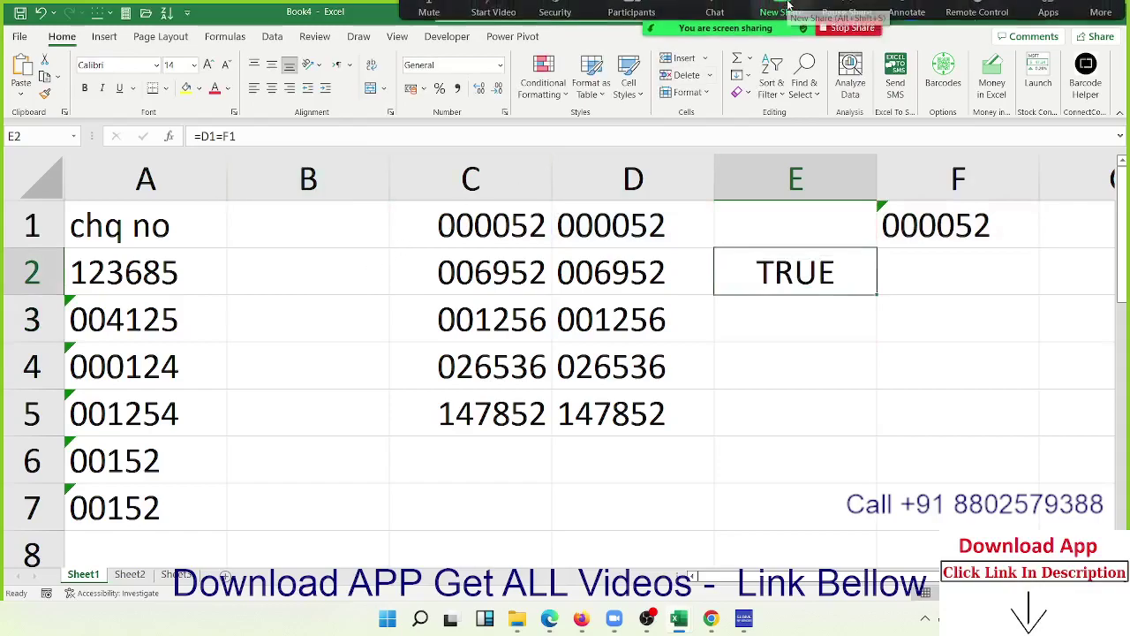
{"action": "mouse_move", "coordinate": [631, 12]}
{"action": "left_click", "coordinate": [628, 23]}
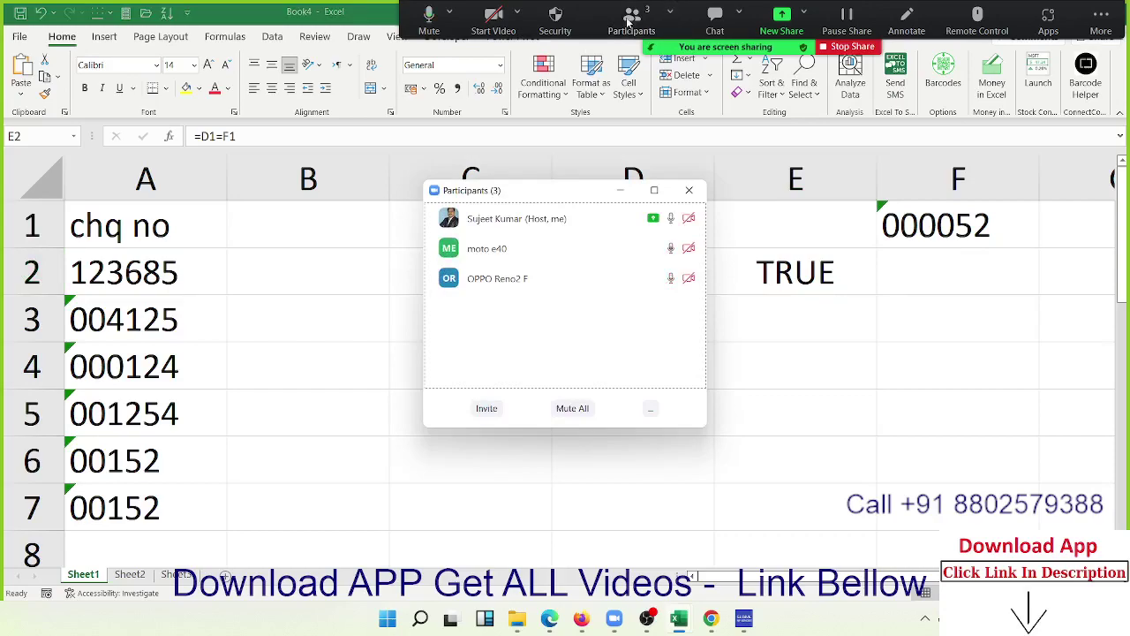
{"action": "left_click", "coordinate": [688, 190]}
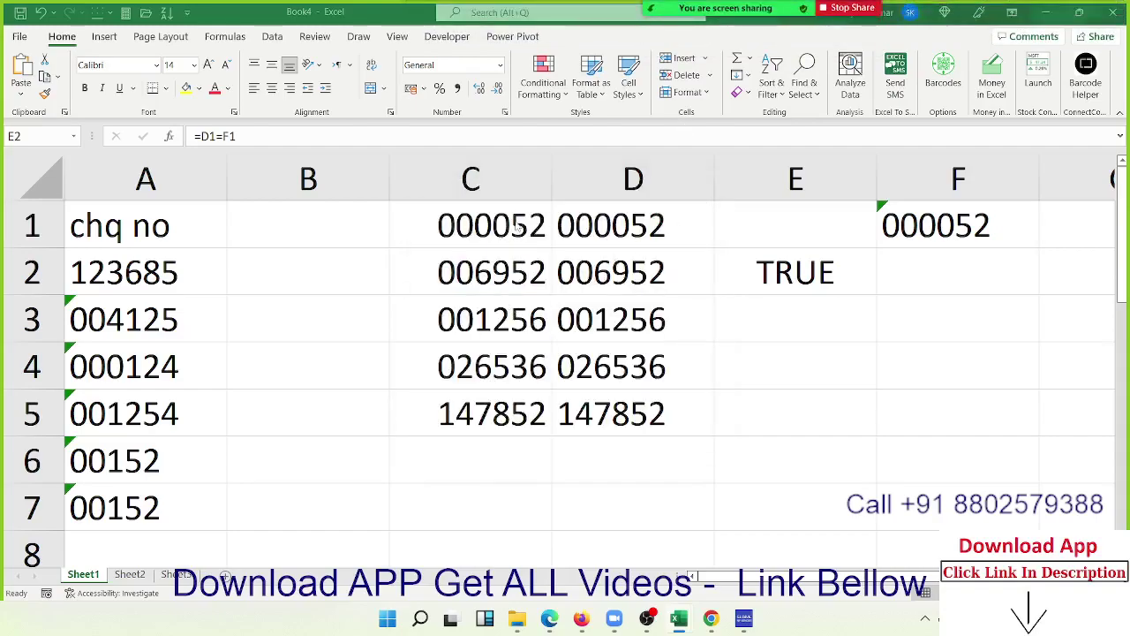
{"action": "key", "text": "Up"}
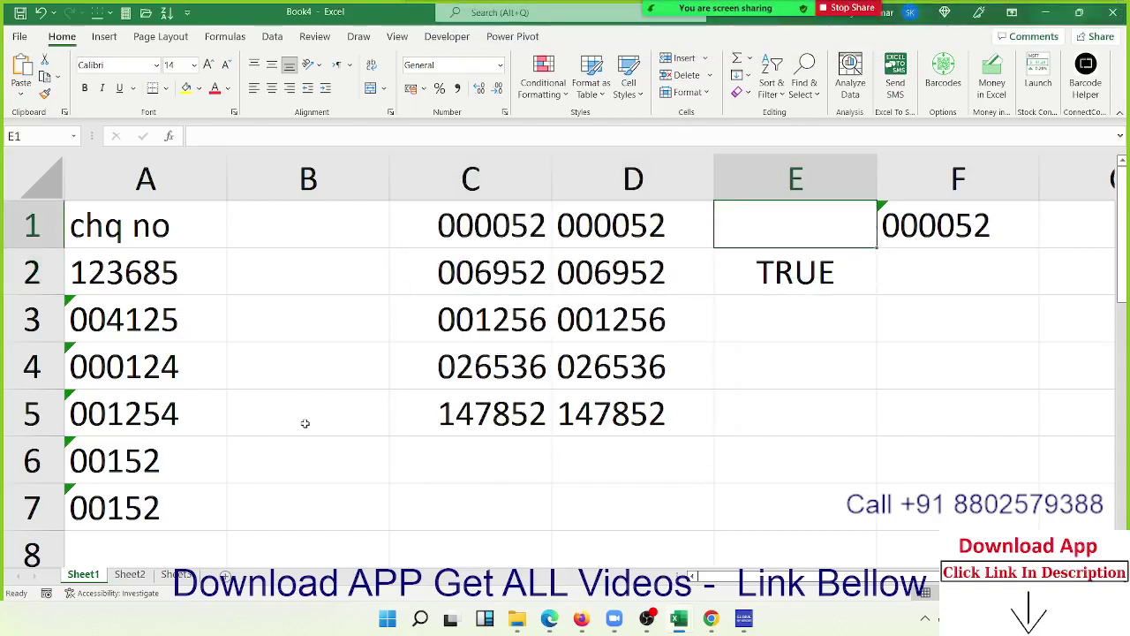
{"action": "scroll", "coordinate": [305, 423], "scroll_direction": "down", "scroll_amount": 3}
{"action": "left_click", "coordinate": [181, 269]}
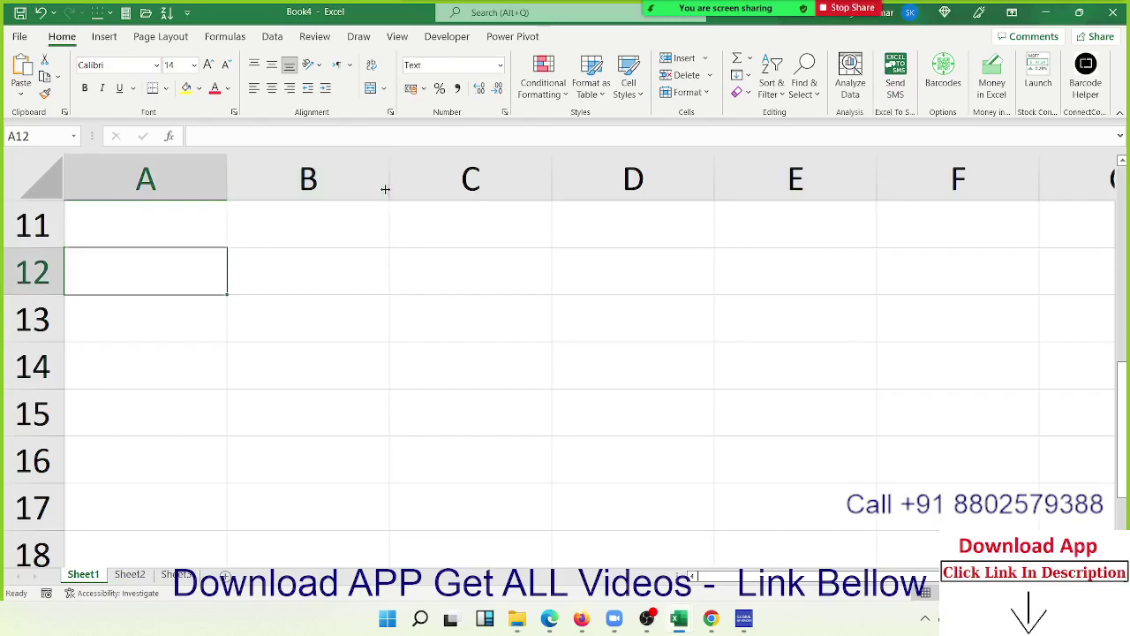
{"action": "type", "text": "Mobil"}
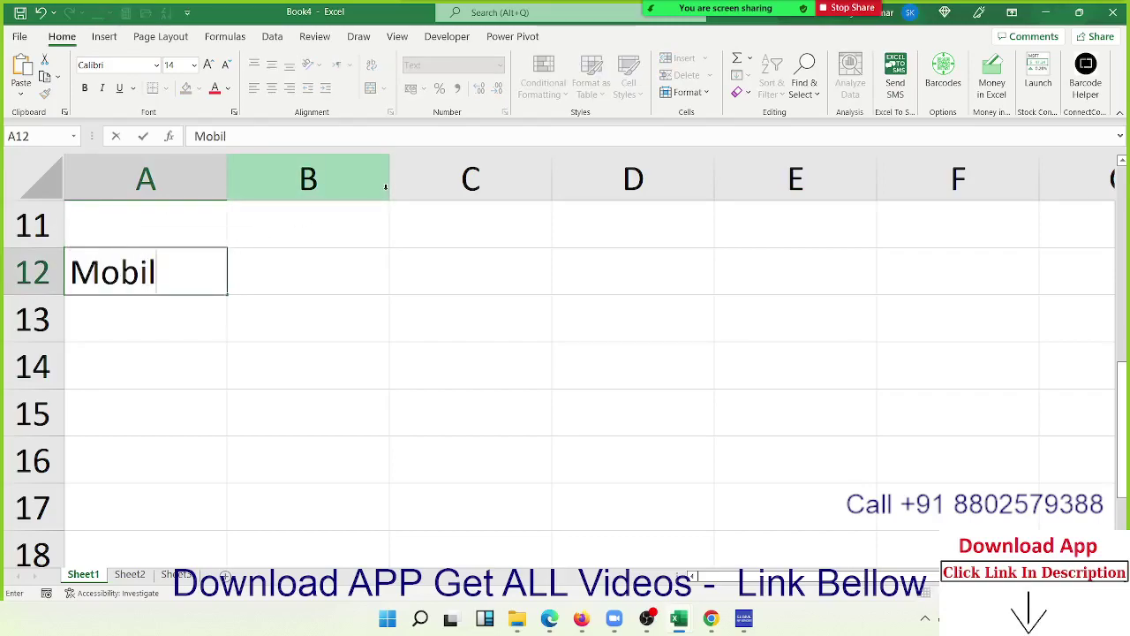
{"action": "type", "text": "e"}
{"action": "key", "text": "Return"}
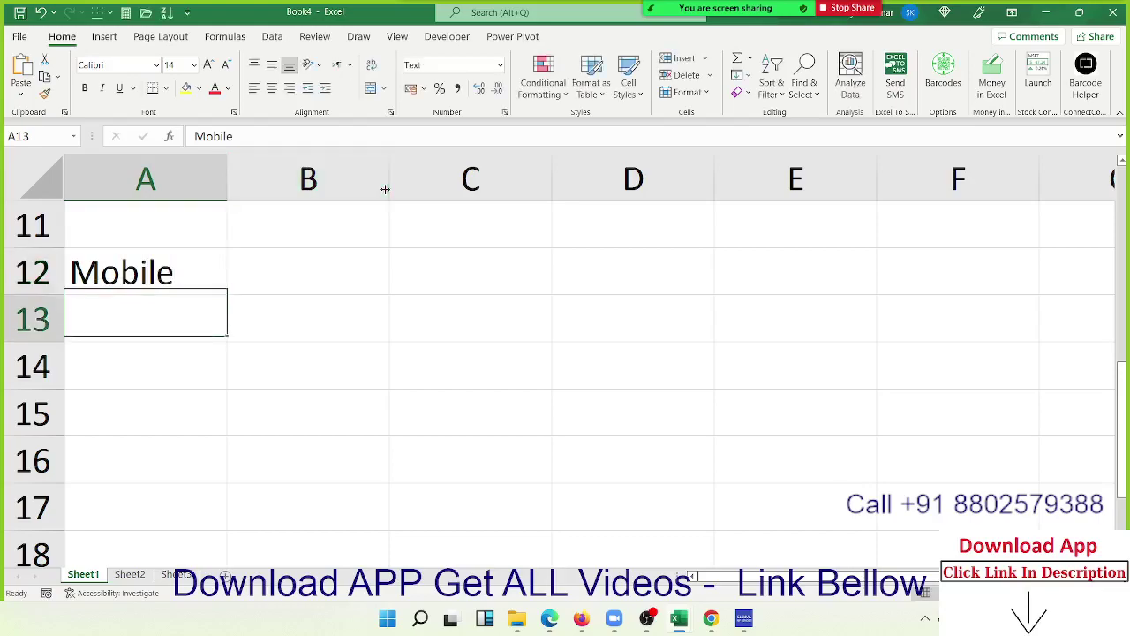
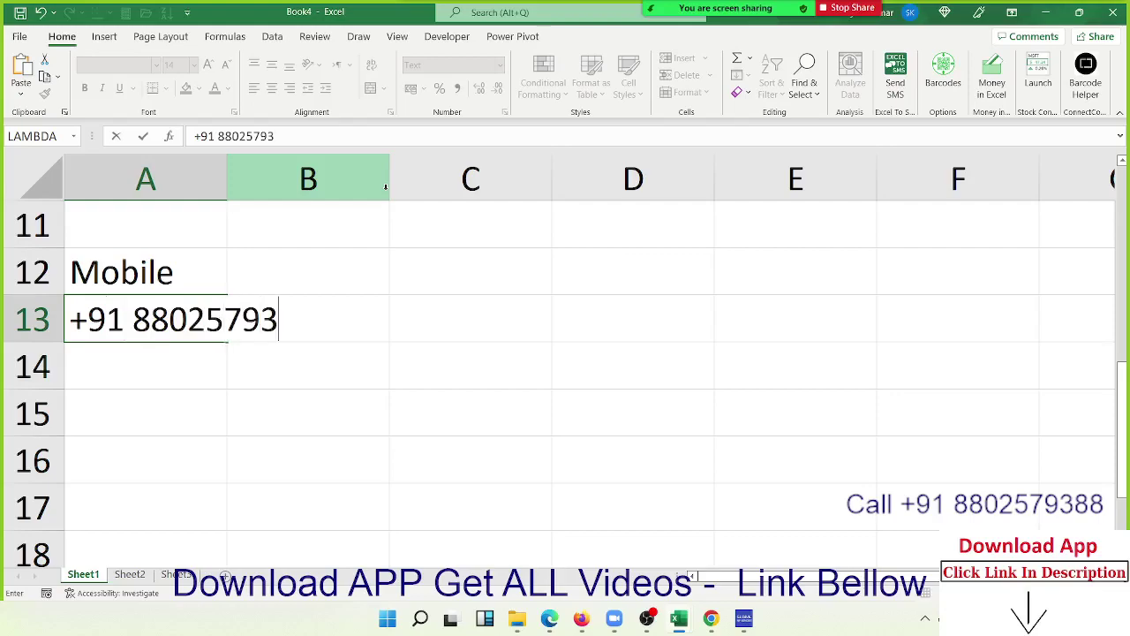
{"action": "key", "text": "Return"}
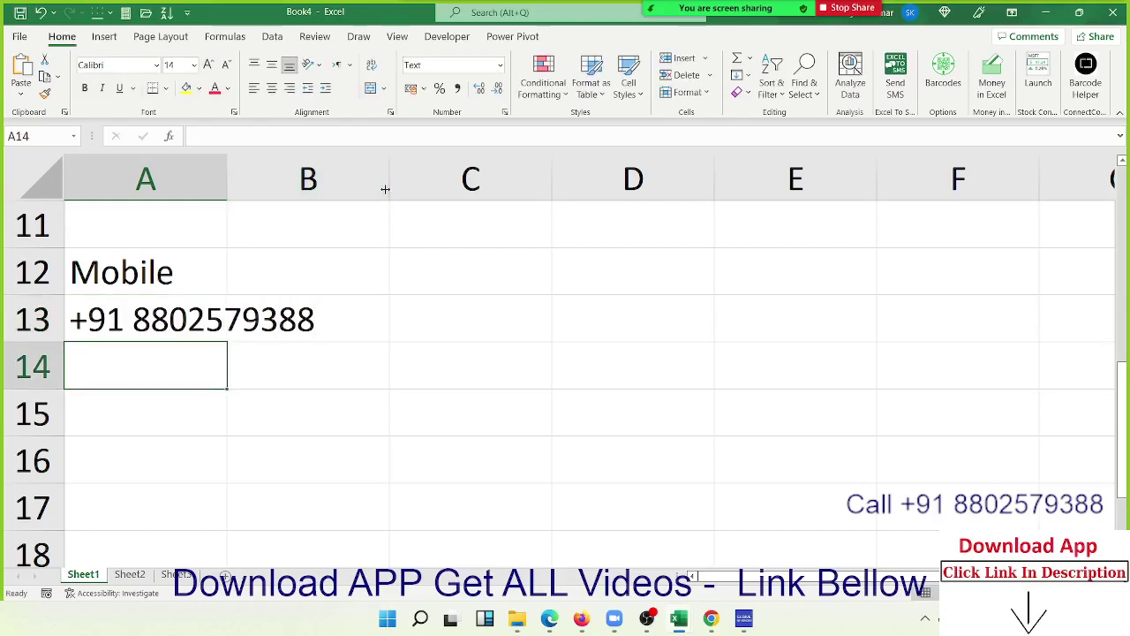
{"action": "key", "text": "Up"}
{"action": "key", "text": "Up"}
{"action": "key", "text": "shift+Down"}
- Clear the trial entries in A12:A13 and add the heading Mobile in C12
{"action": "key", "text": "Delete"}
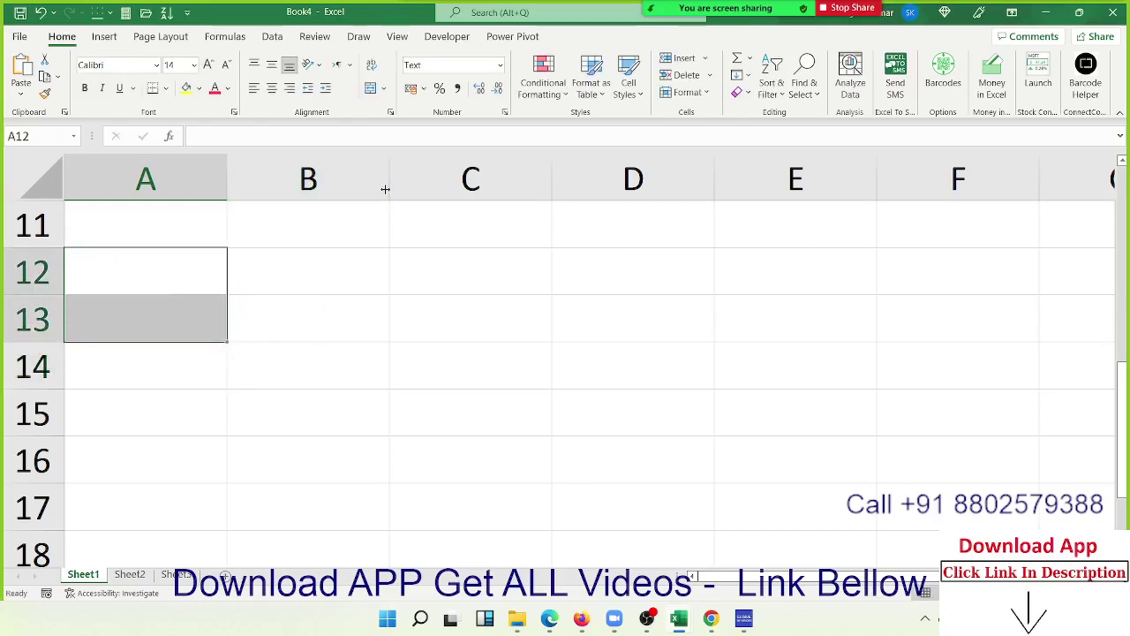
{"action": "key", "text": "Right"}
{"action": "key", "text": "Right"}
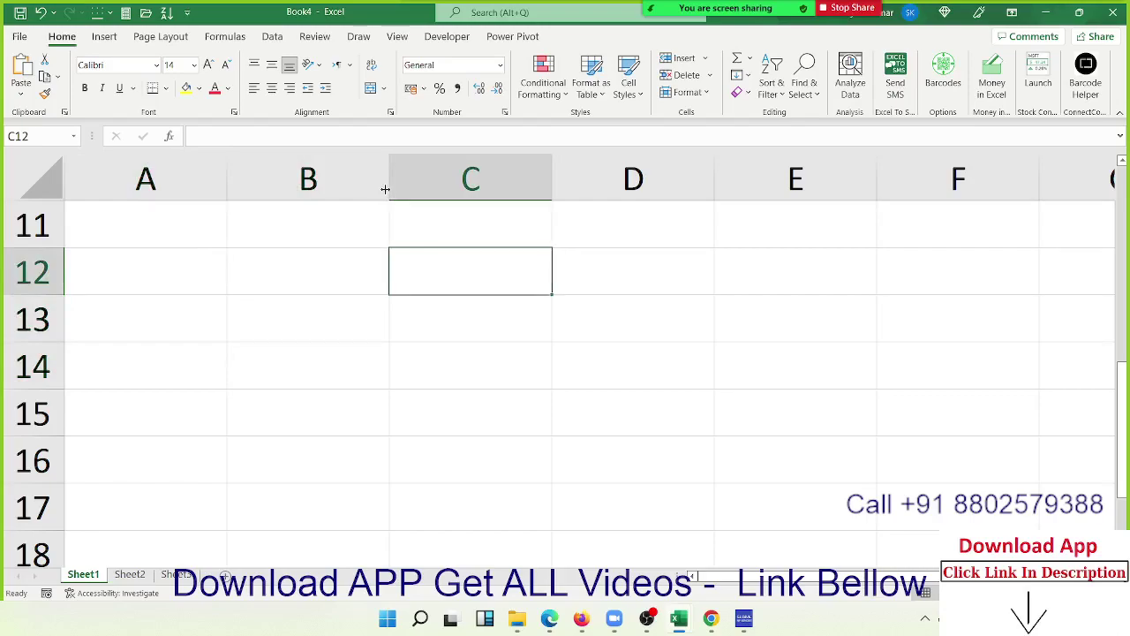
{"action": "type", "text": "Mon"}
{"action": "key", "text": "BackSpace"}
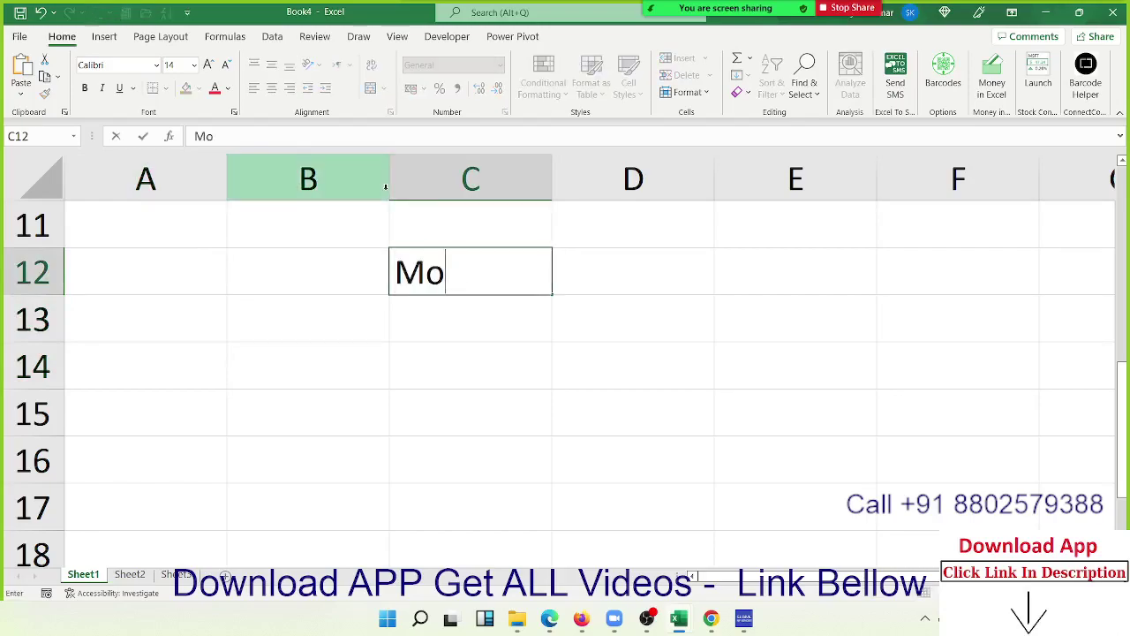
{"action": "type", "text": "bile"}
{"action": "key", "text": "Return"}
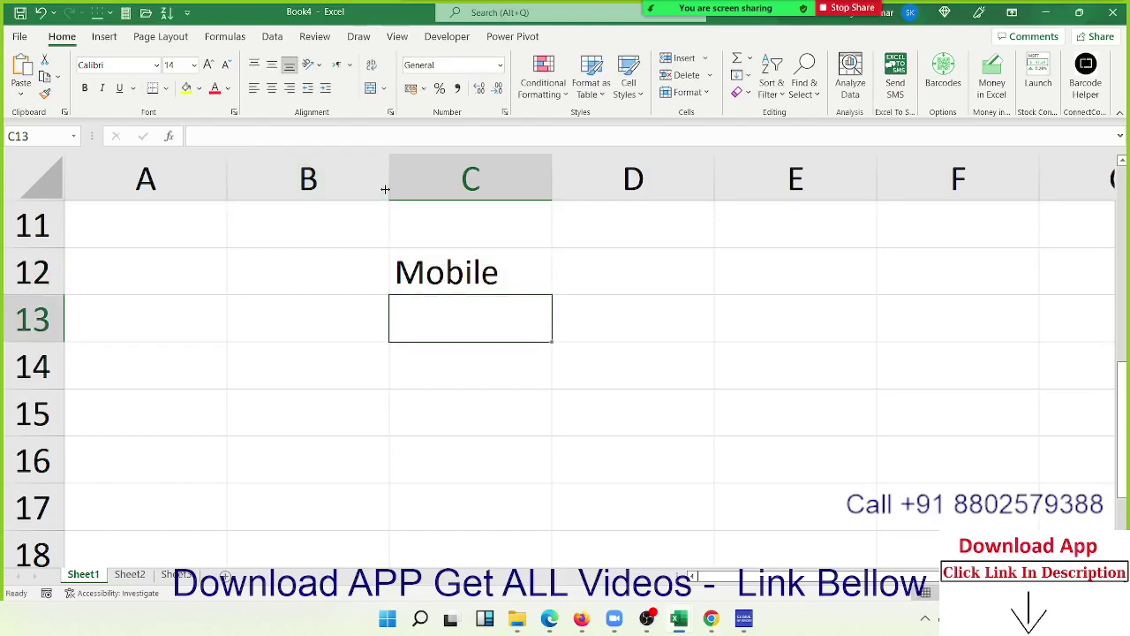
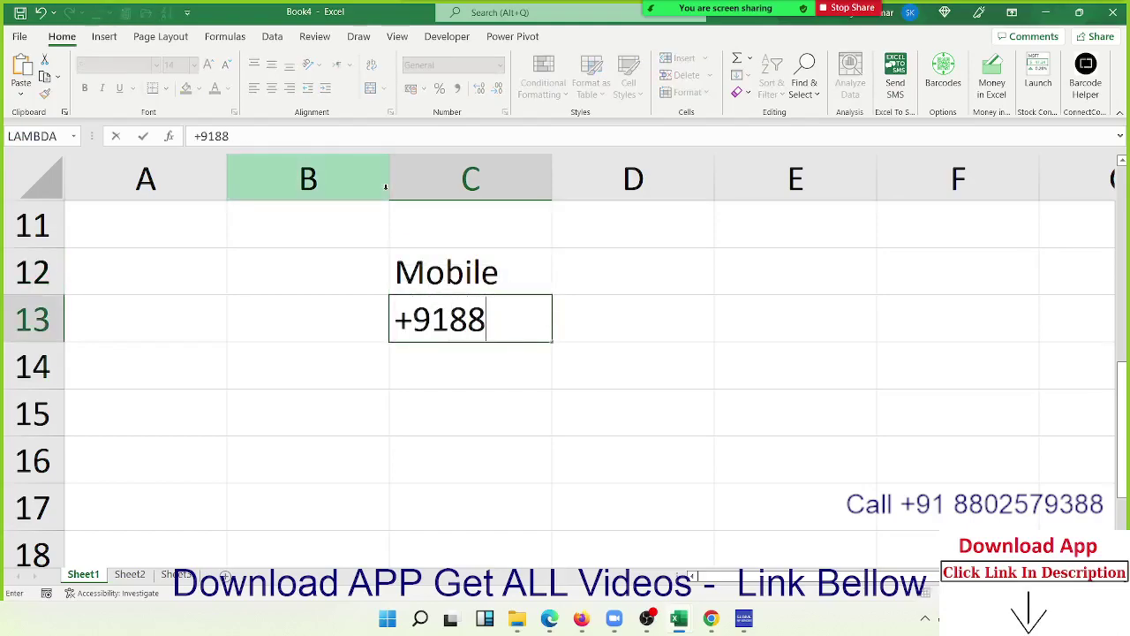
- Enter the +91 mobile number in C13, see it in scientific notation, then clear it
{"action": "key", "text": "Return"}
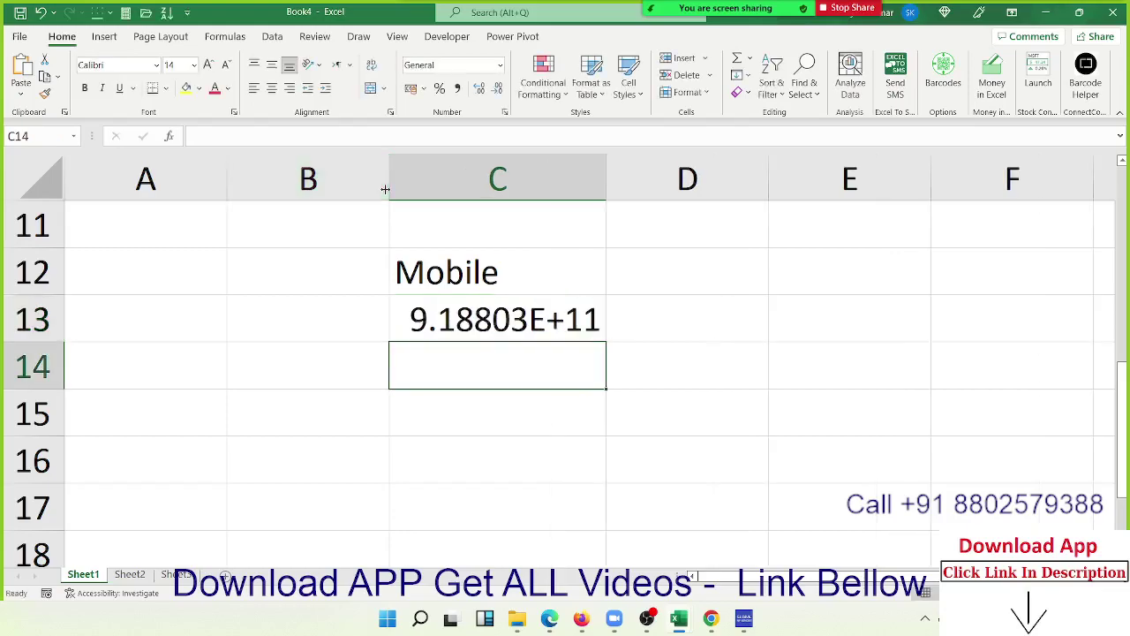
{"action": "key", "text": "Up"}
{"action": "key", "text": "Left"}
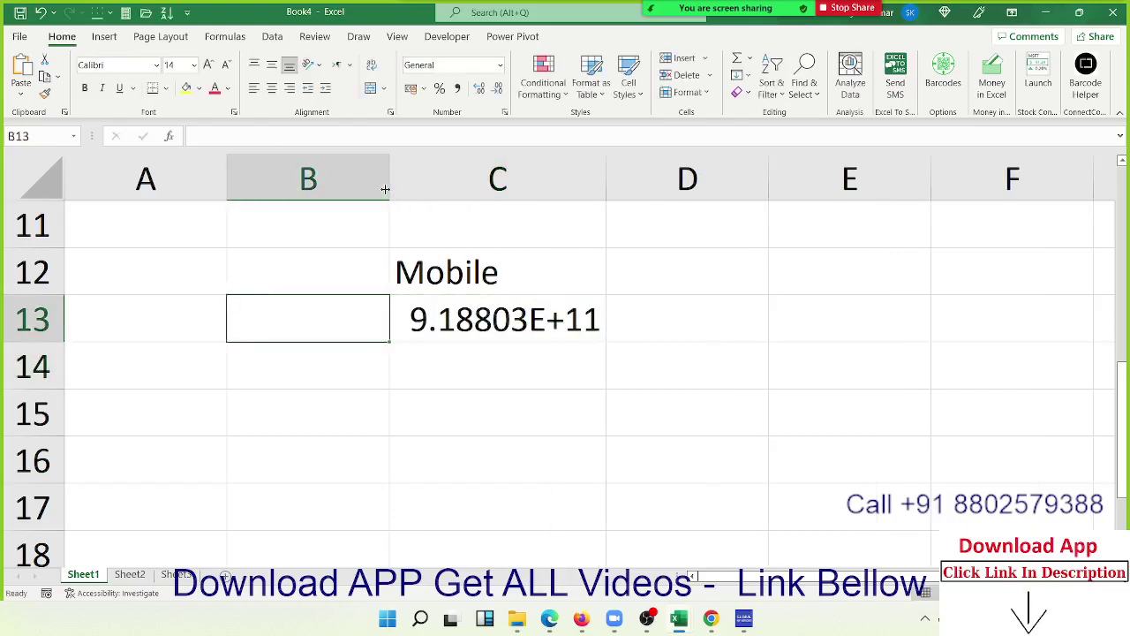
{"action": "key", "text": "Left"}
{"action": "key", "text": "Right"}
{"action": "key", "text": "Right"}
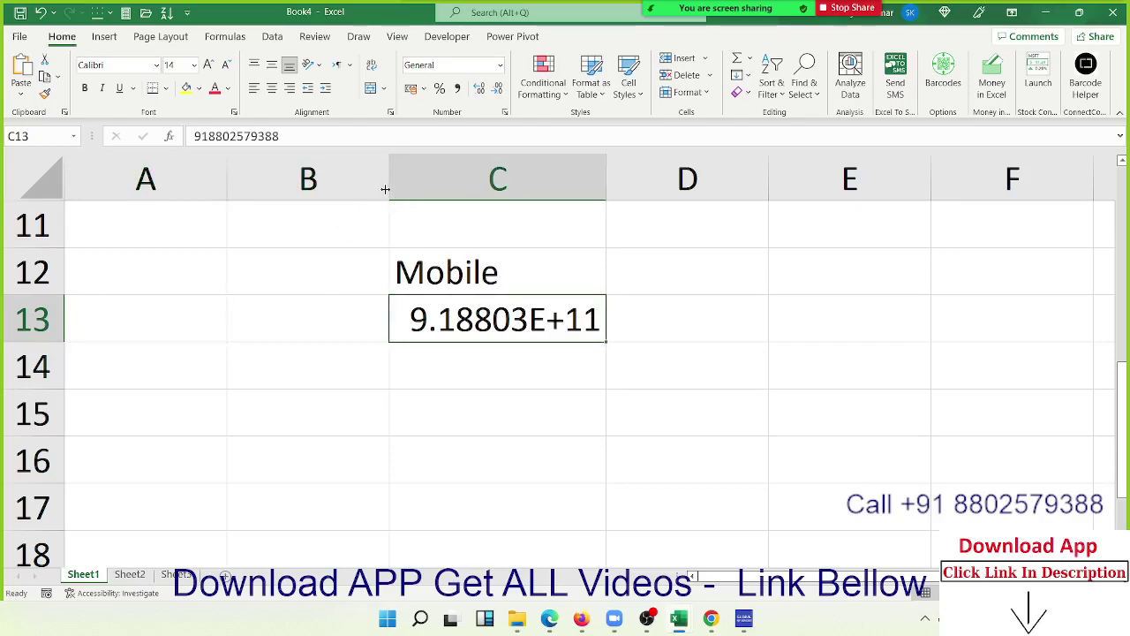
{"action": "key", "text": "Delete"}
{"action": "key", "text": "shift+Down"}
{"action": "key", "text": "shift+Down"}
{"action": "key", "text": "shift+Down"}
{"action": "key", "text": "shift+Down"}
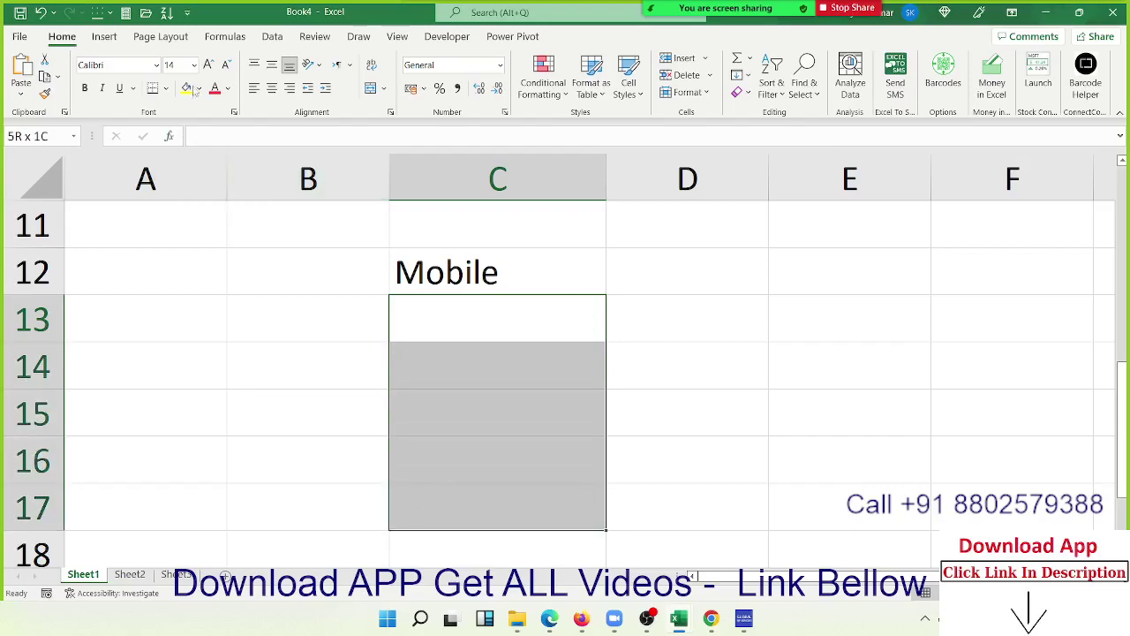
{"action": "left_click", "coordinate": [506, 113]}
{"action": "left_click", "coordinate": [647, 301]}
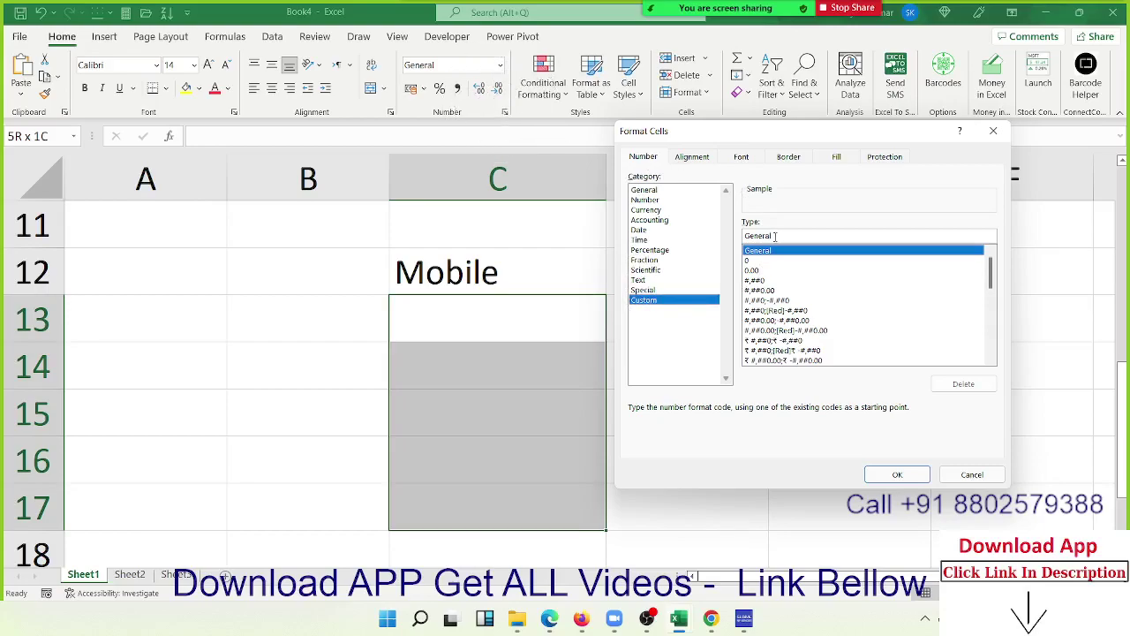
{"action": "left_click_drag", "start_coordinate": [777, 236], "coordinate": [725, 234]}
{"action": "type", "text": "+91 "}
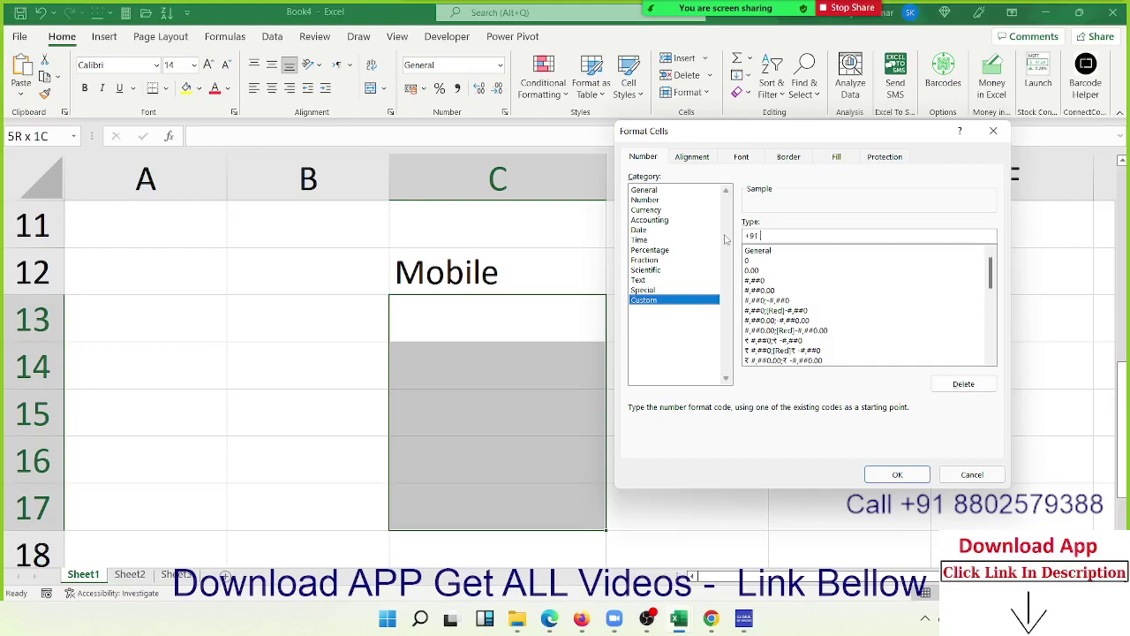
{"action": "type", "text": "8802579"}
{"action": "key", "text": "BackSpace"}
{"action": "key", "text": "BackSpace"}
{"action": "key", "text": "BackSpace"}
{"action": "key", "text": "BackSpace"}
{"action": "key", "text": "BackSpace"}
{"action": "key", "text": "BackSpace"}
{"action": "type", "text": "00"}
{"action": "type", "text": "0000000"}
{"action": "type", "text": "0"}
{"action": "key", "text": "Return"}
- Enter the 10-digit mobile number in C13 so it shows with the +91 prefix
{"action": "key", "text": "Down"}
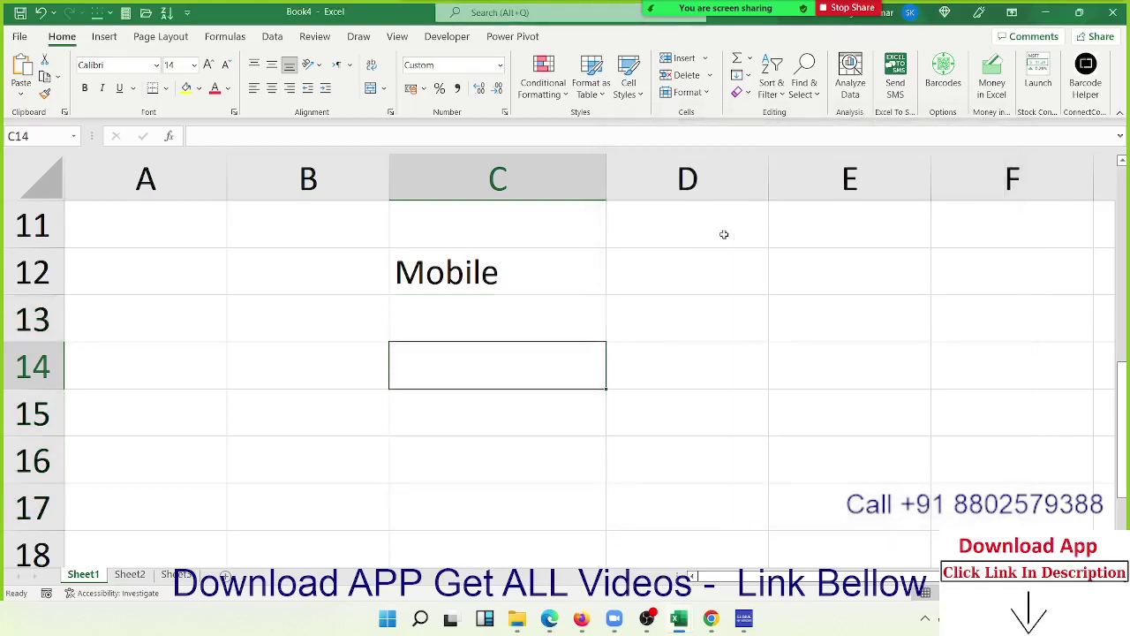
{"action": "key", "text": "Up"}
{"action": "key", "text": "Up"}
{"action": "key", "text": "Down"}
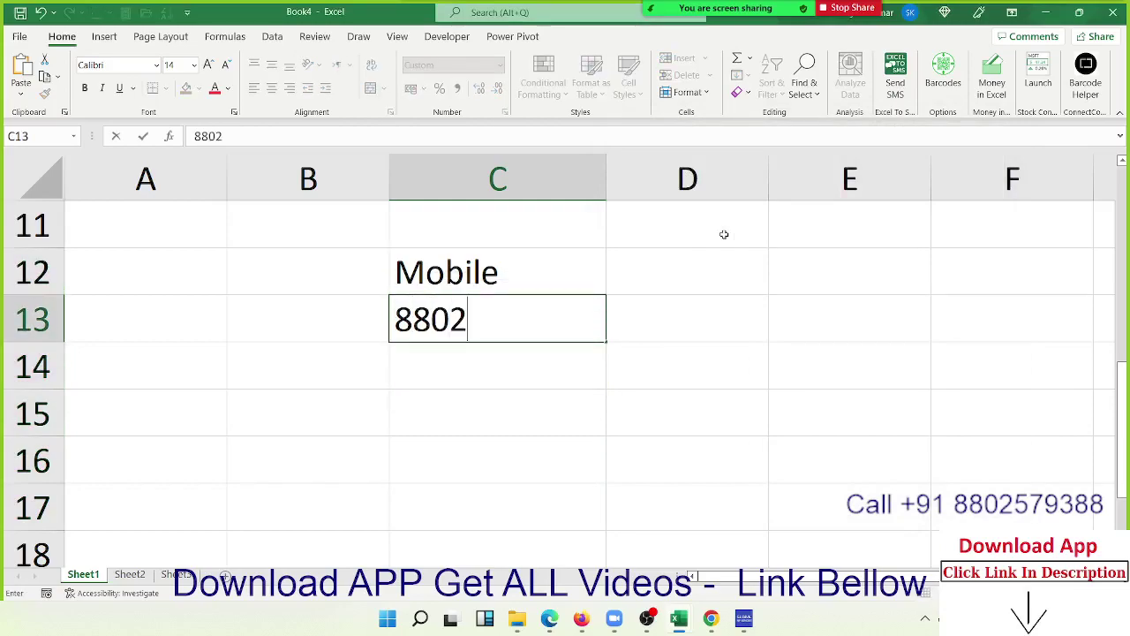
{"action": "key", "text": "Return"}
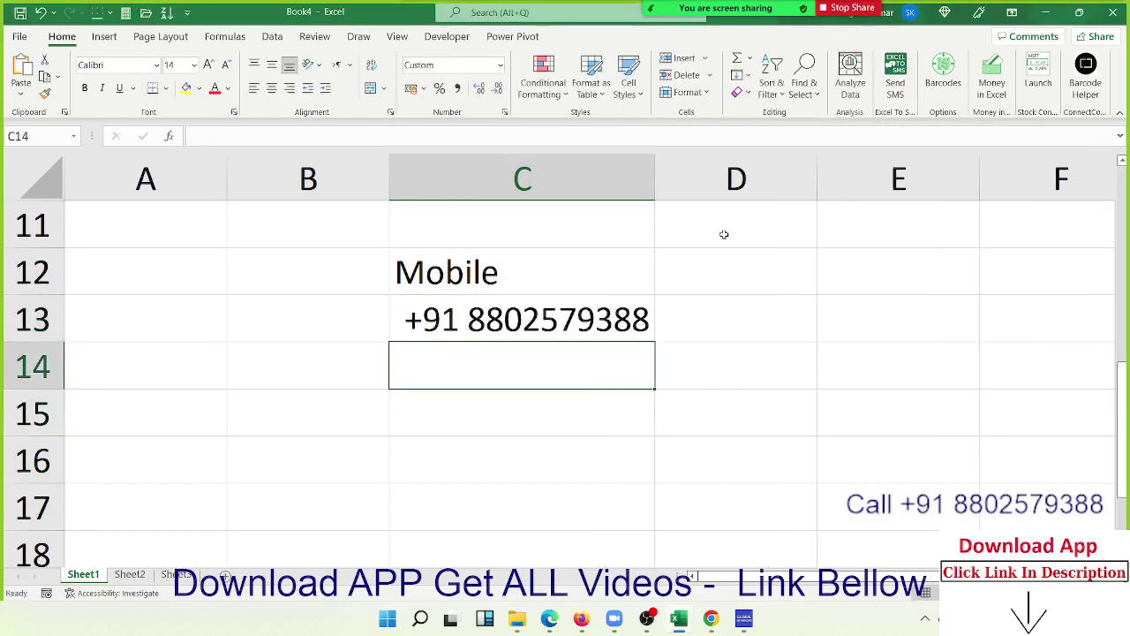
{"action": "key", "text": "Up"}
{"action": "key", "text": "Right"}
- Add the heading ID in D12
{"action": "key", "text": "Up"}
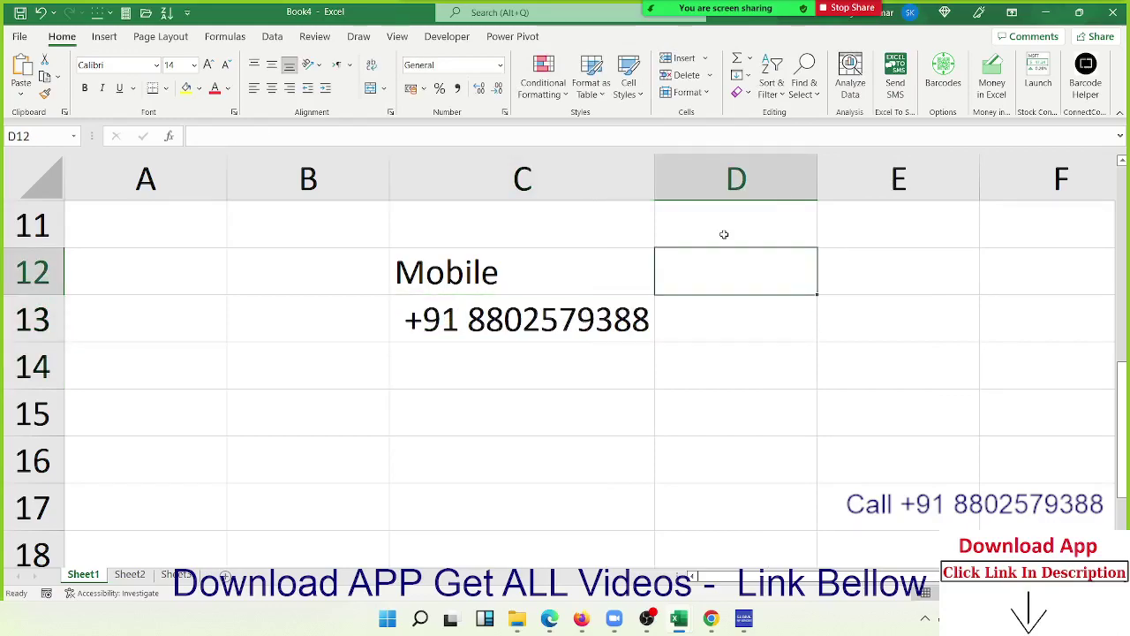
{"action": "type", "text": "ID"}
{"action": "key", "text": "Return"}
- Give D13:D17 the custom number format 000-000-000
{"action": "key", "text": "shift+Down"}
{"action": "key", "text": "shift+Down"}
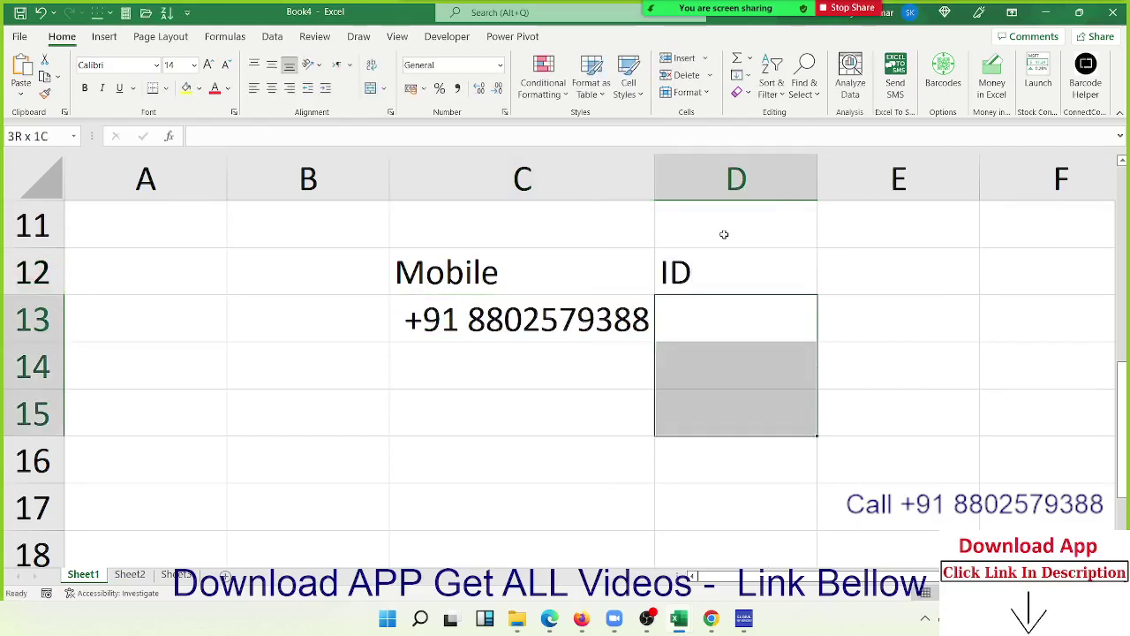
{"action": "key", "text": "shift+Down"}
{"action": "key", "text": "shift+Down"}
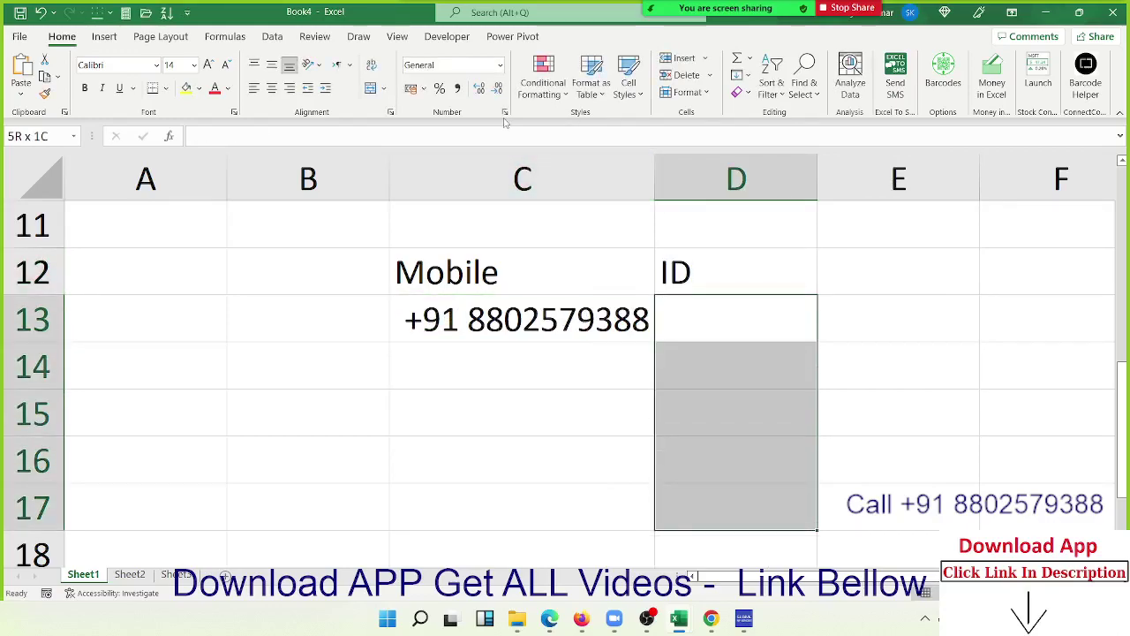
{"action": "left_click", "coordinate": [505, 112]}
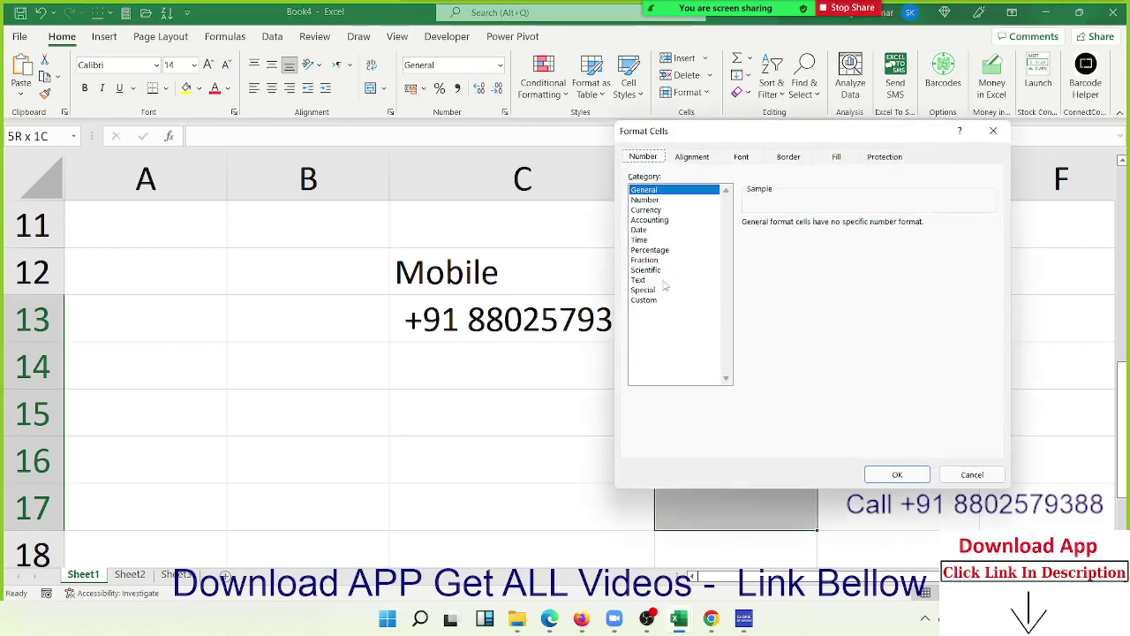
{"action": "left_click", "coordinate": [650, 301]}
{"action": "double_click", "coordinate": [758, 236]}
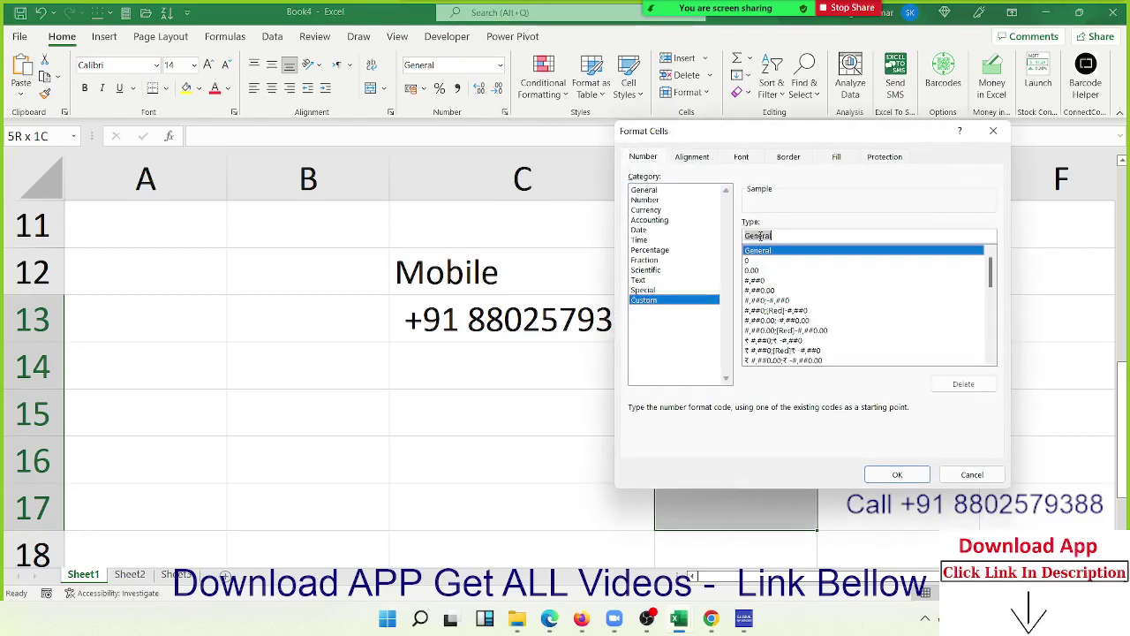
{"action": "type", "text": "000 00"}
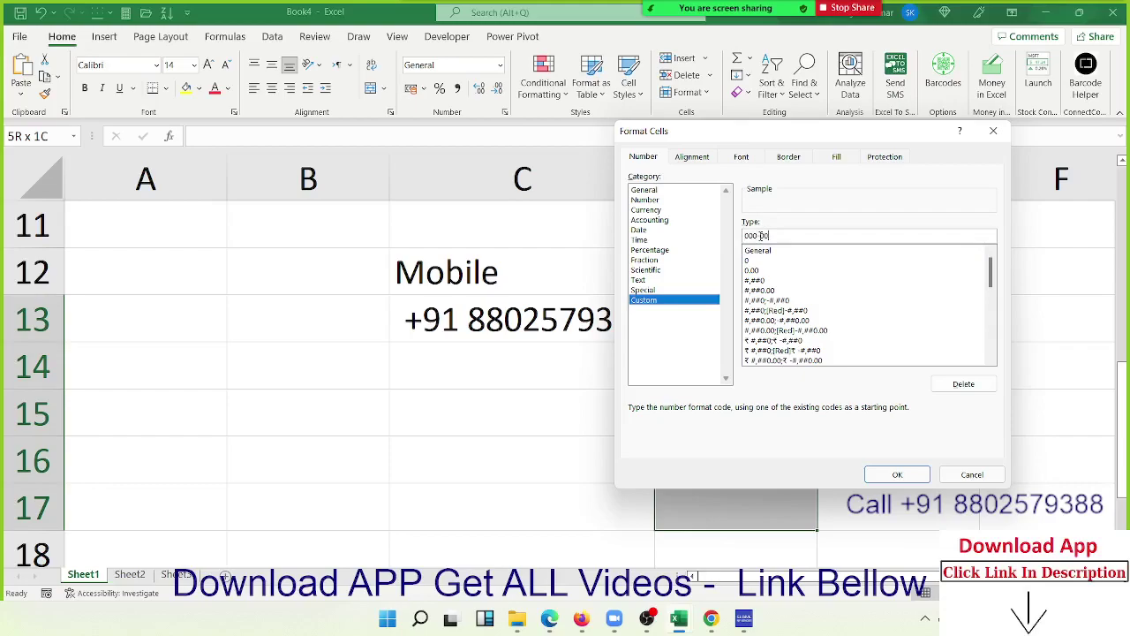
{"action": "type", "text": "0 000"}
{"action": "key", "text": "Return"}
- Enter the nine-digit ID in D13 so it displays in the hyphenated 000-000-000 pattern
{"action": "key", "text": "Up"}
{"action": "key", "text": "Down"}
{"action": "type", "text": "1"}
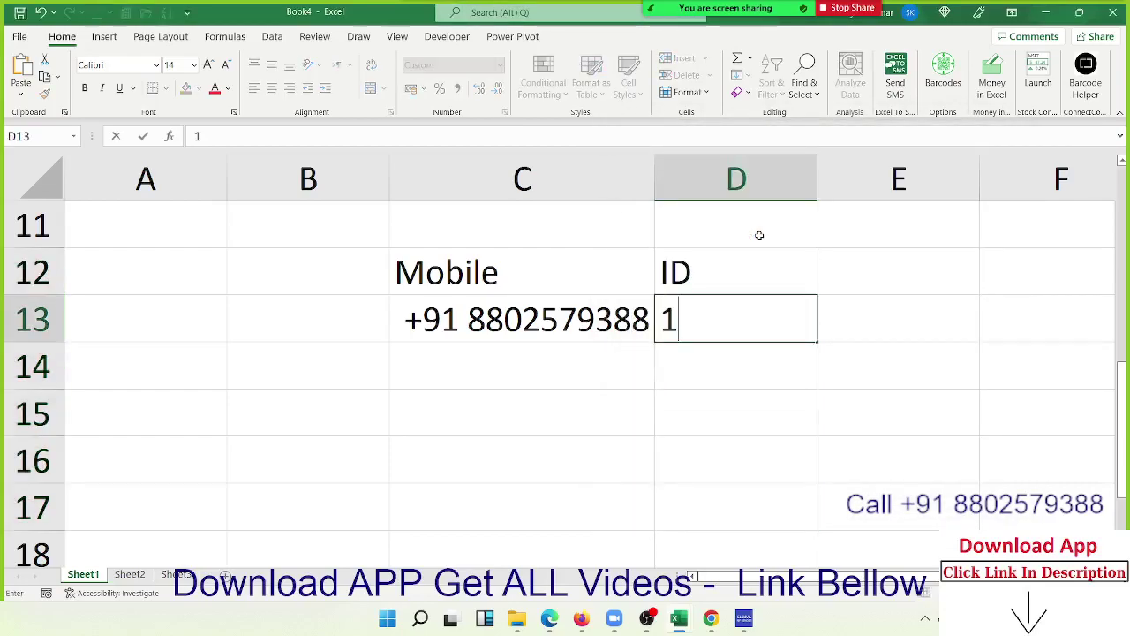
{"action": "type", "text": "23-456-78"}
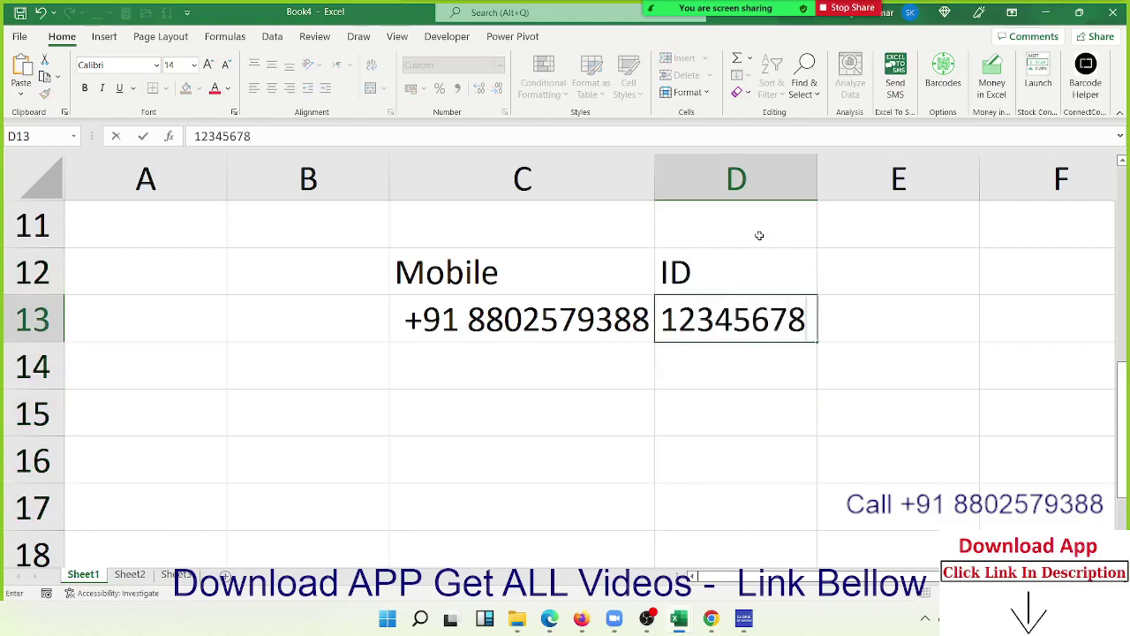
{"action": "type", "text": "9"}
{"action": "key", "text": "Return"}
{"action": "key", "text": "Up"}
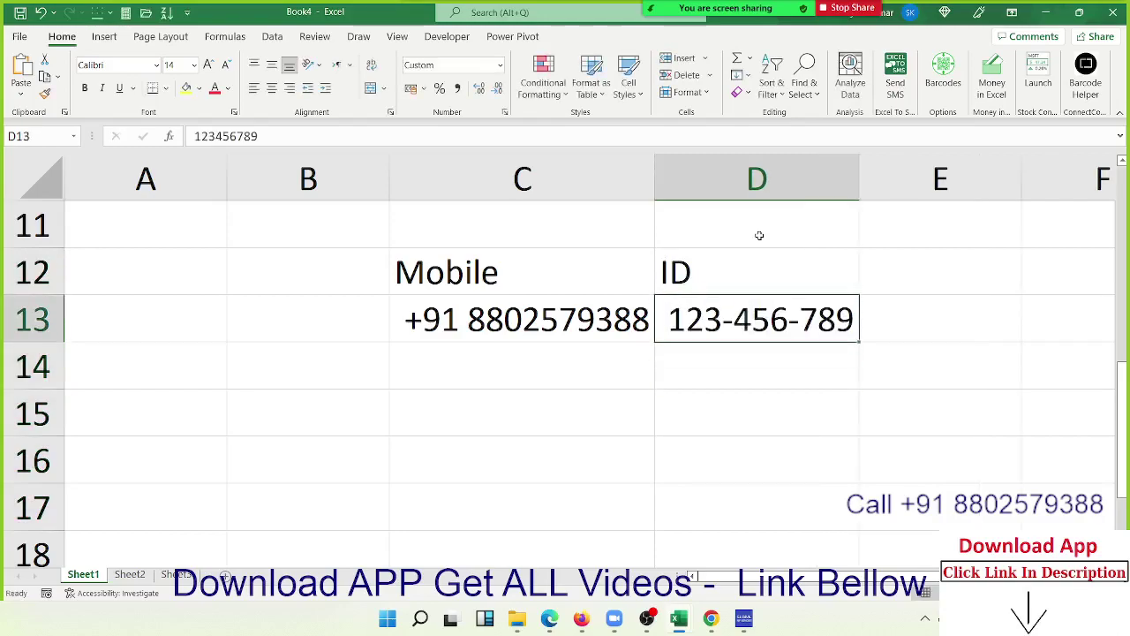
- Add the heading A/c in E12
{"action": "key", "text": "Right"}
{"action": "key", "text": "Right"}
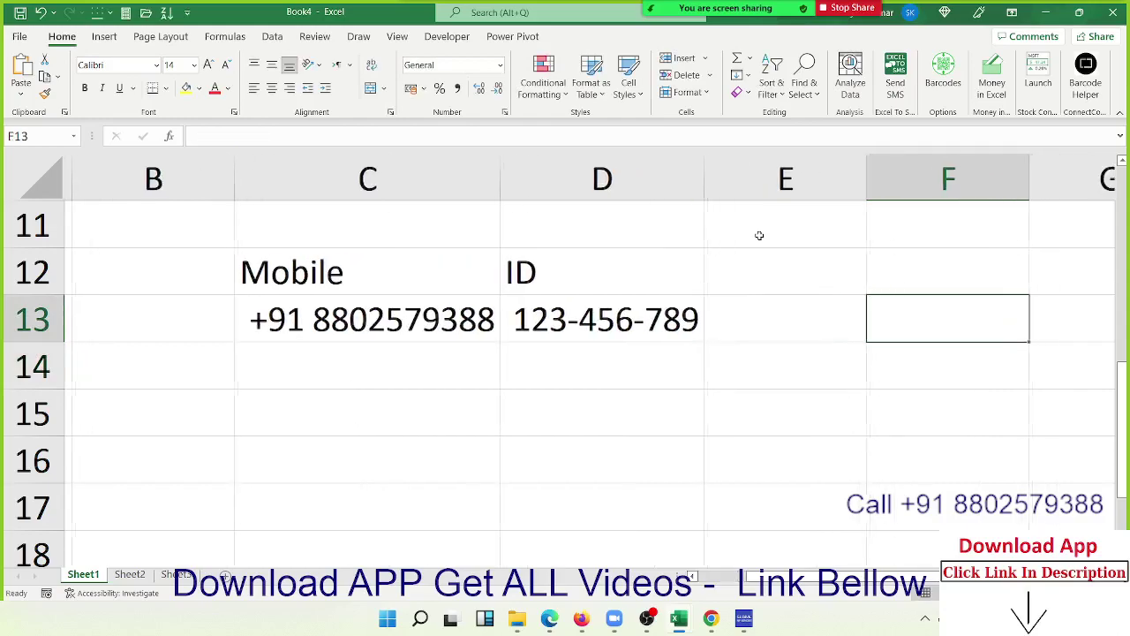
{"action": "key", "text": "Left"}
{"action": "key", "text": "Up"}
{"action": "type", "text": "A/"}
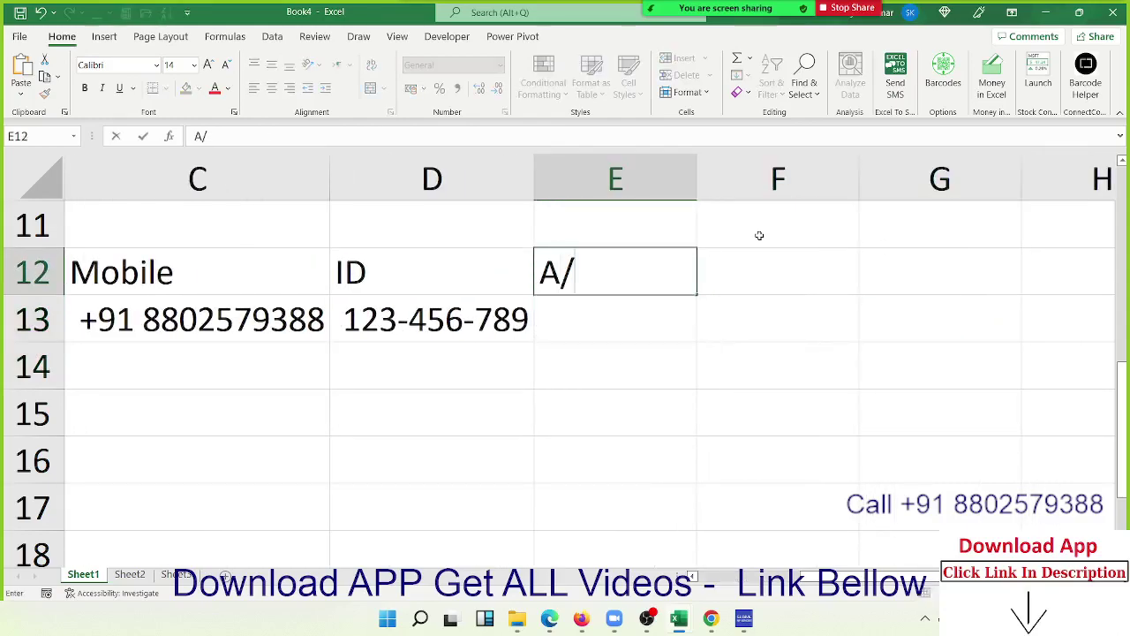
{"action": "type", "text": "c"}
{"action": "key", "text": "Return"}
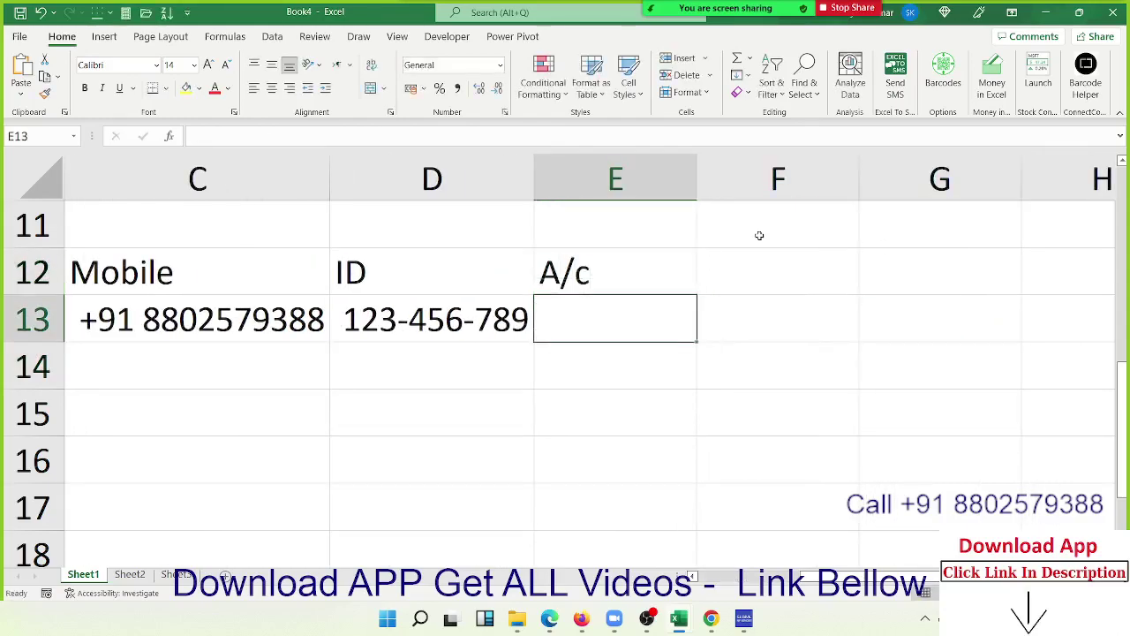
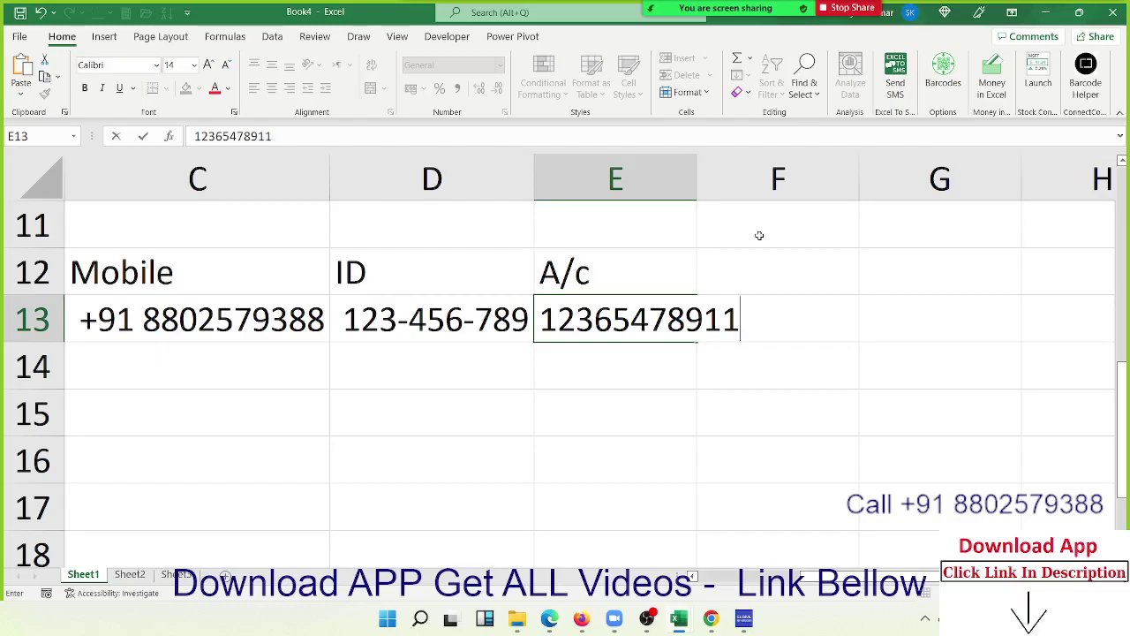
- Enter the 12-digit account number in E13, which displays in scientific notation
{"action": "key", "text": "Return"}
{"action": "key", "text": "Up"}
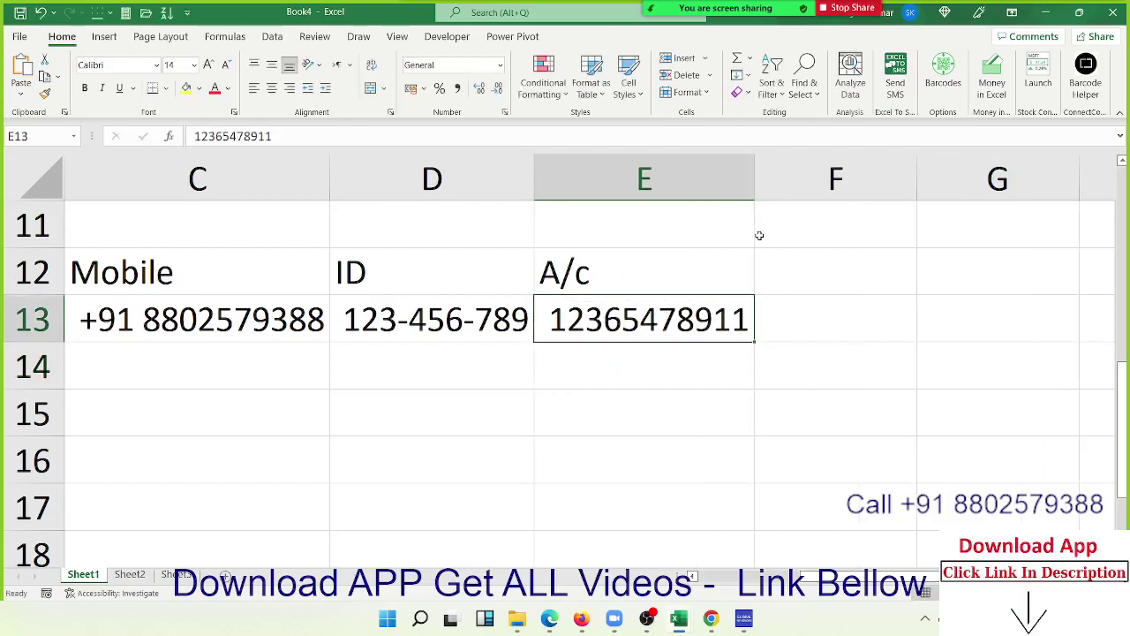
{"action": "key", "text": "F2"}
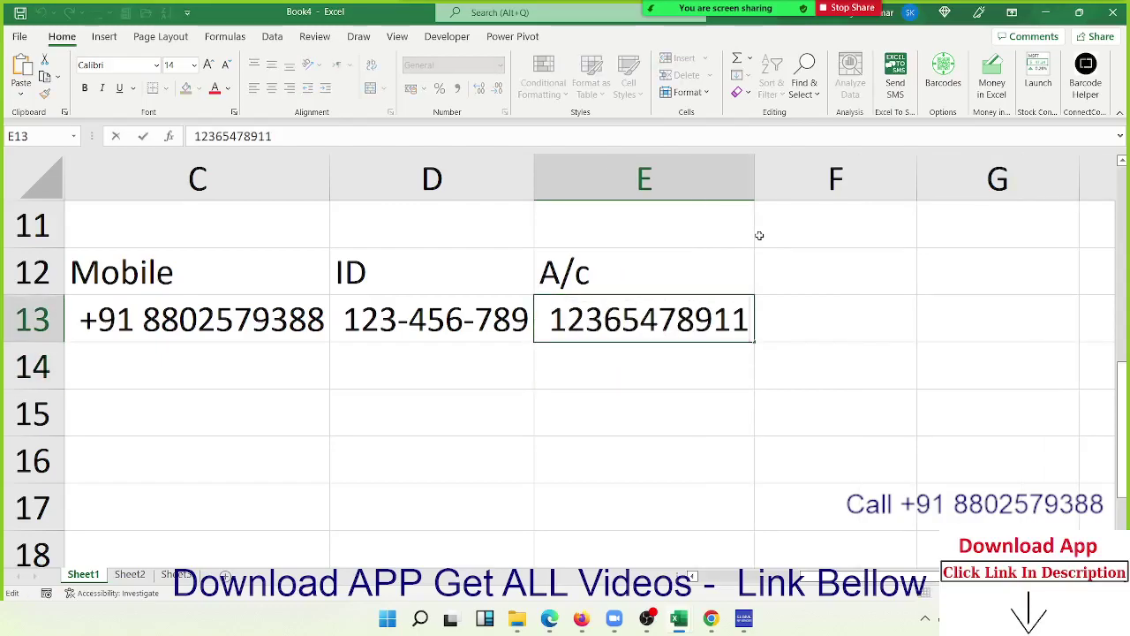
{"action": "key", "text": "Return"}
{"action": "key", "text": "Up"}
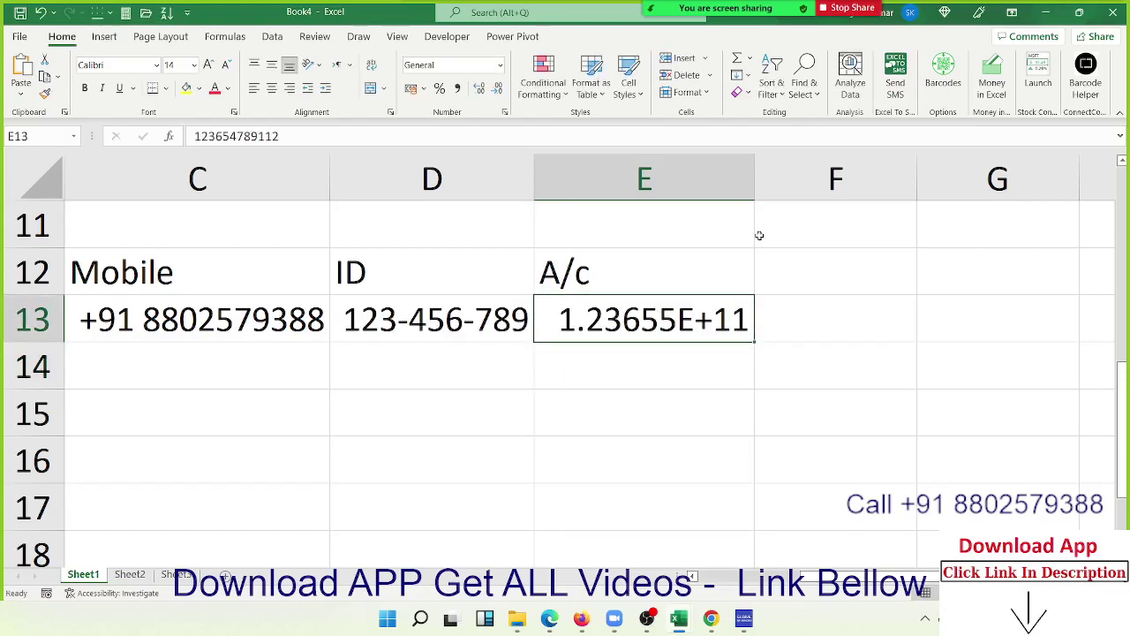
- Apply the custom format # to E13 so the full 12-digit account number shows
{"action": "left_click", "coordinate": [504, 113]}
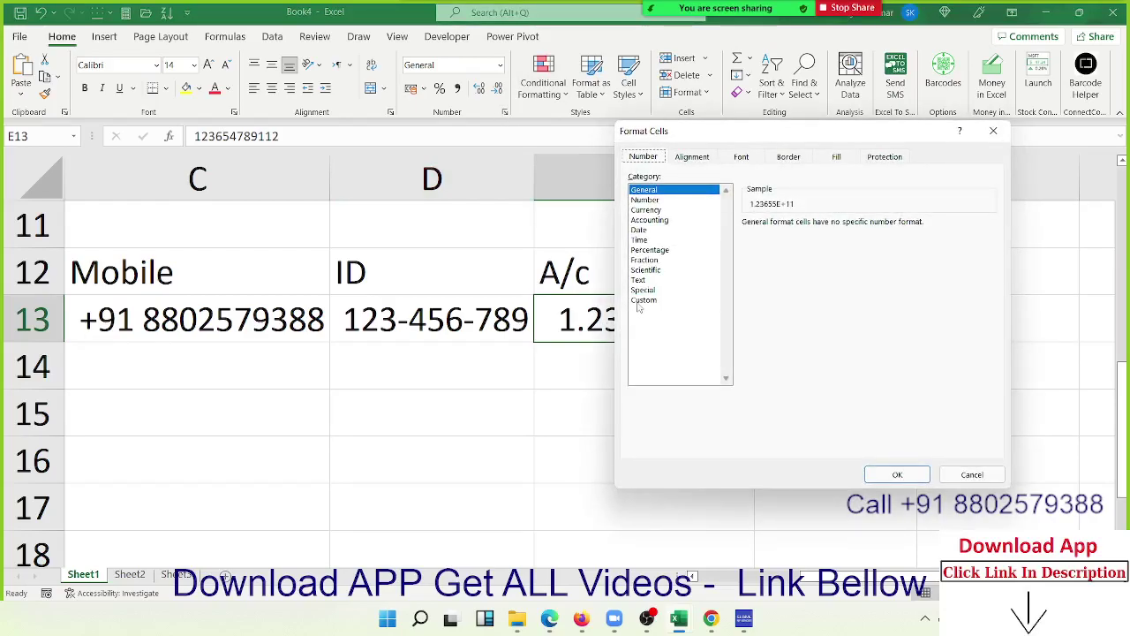
{"action": "left_click", "coordinate": [639, 301]}
{"action": "double_click", "coordinate": [776, 233]}
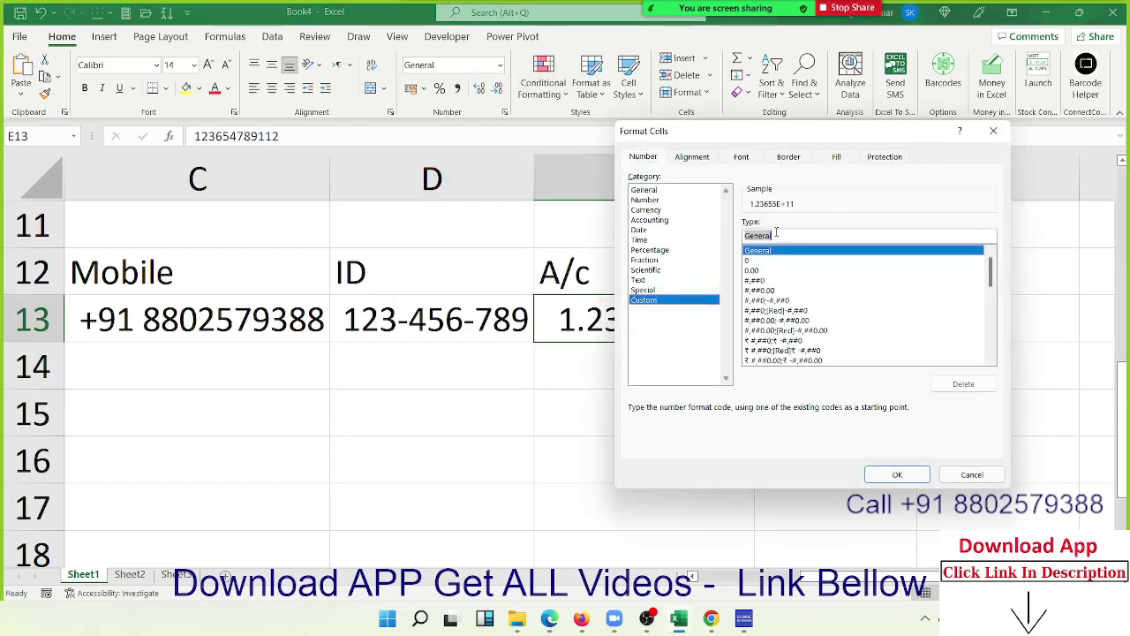
{"action": "type", "text": "#"}
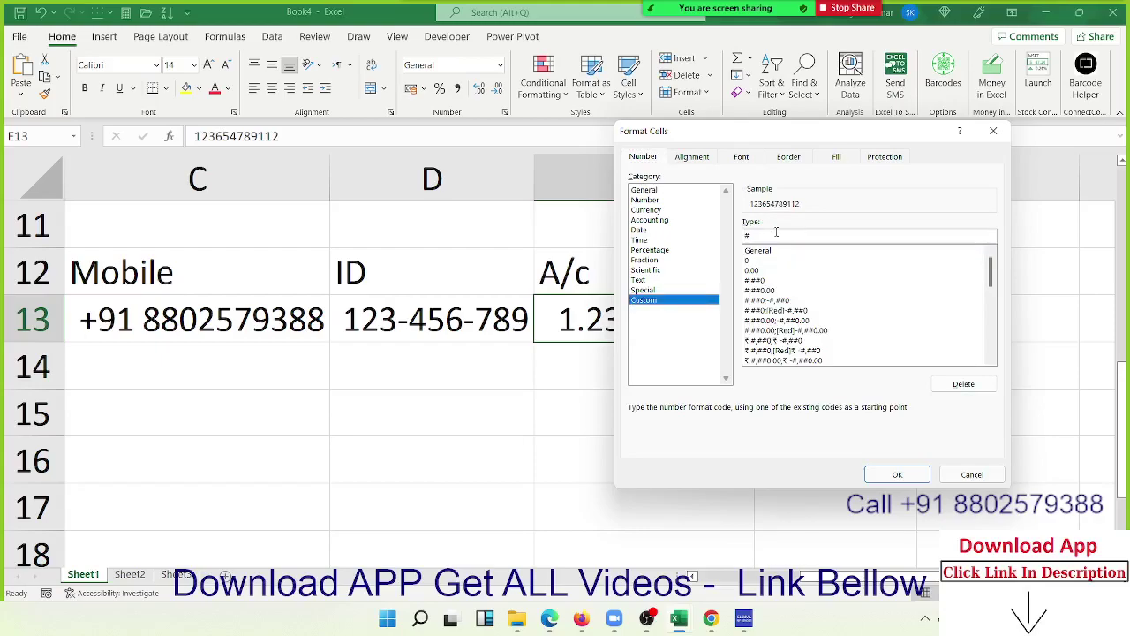
{"action": "key", "text": "Return"}
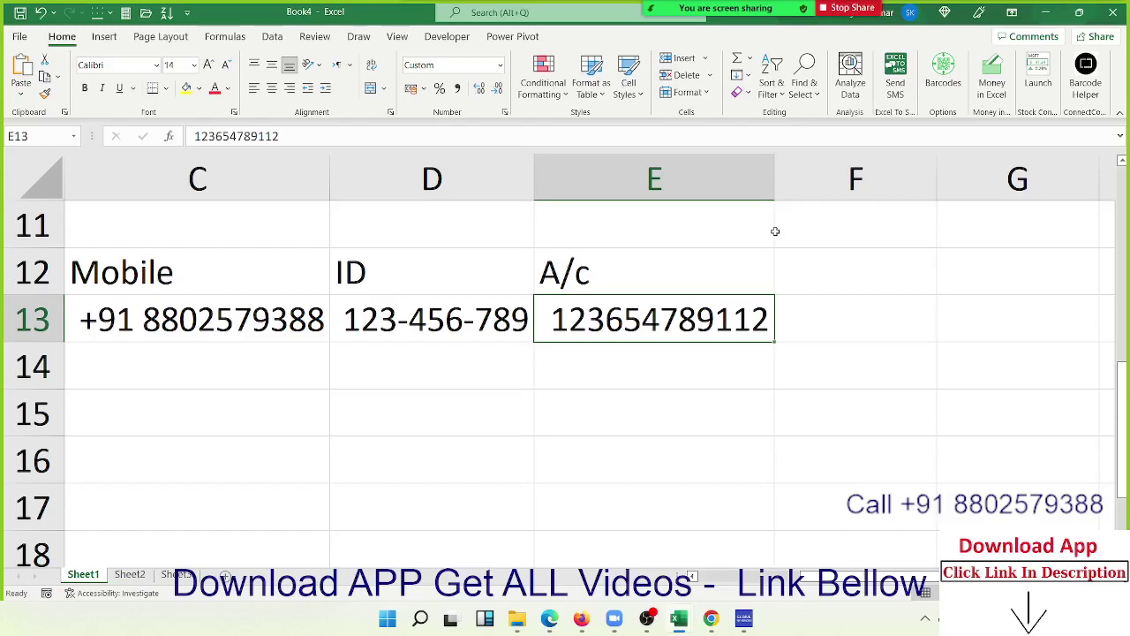
{"action": "left_click", "coordinate": [299, 141]}
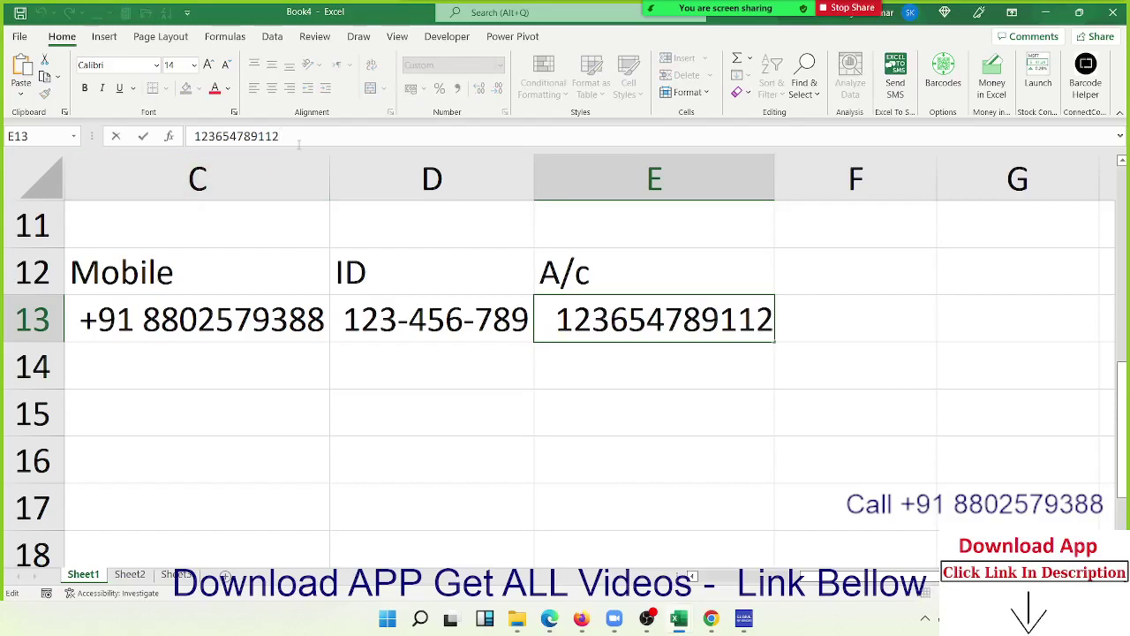
{"action": "type", "text": "345"}
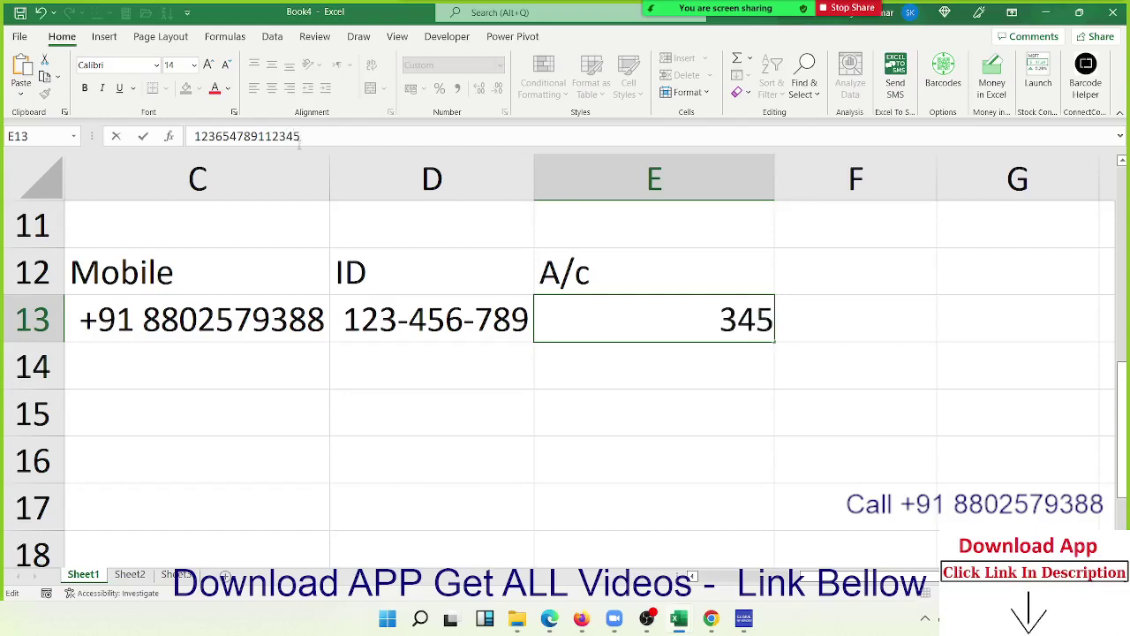
{"action": "key", "text": "Return"}
{"action": "key", "text": "Up"}
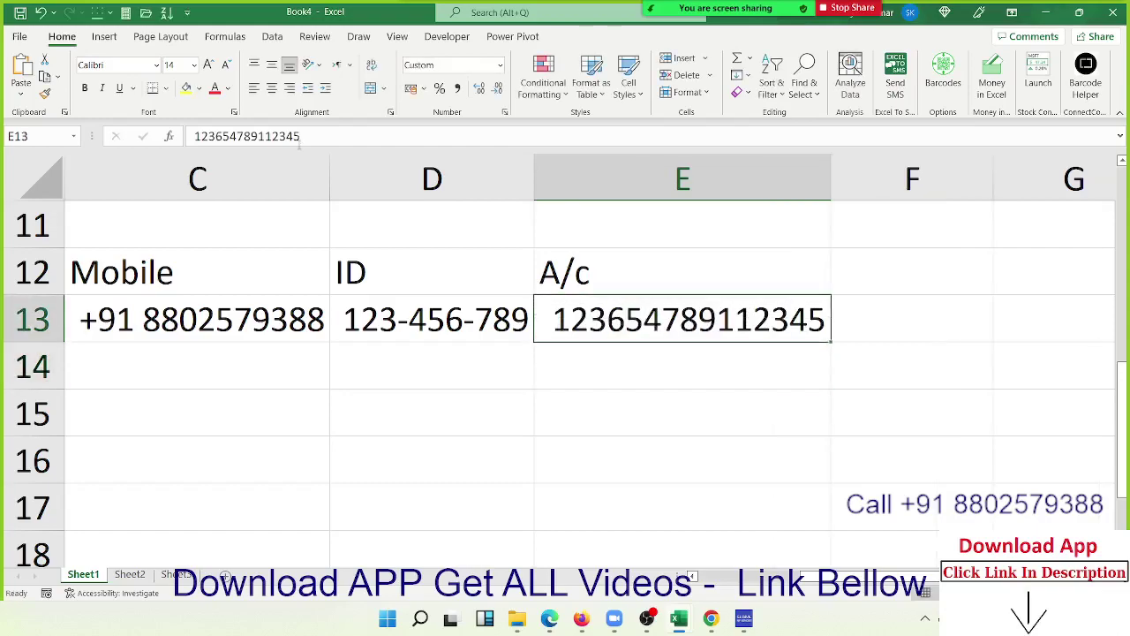
{"action": "left_click", "coordinate": [304, 141]}
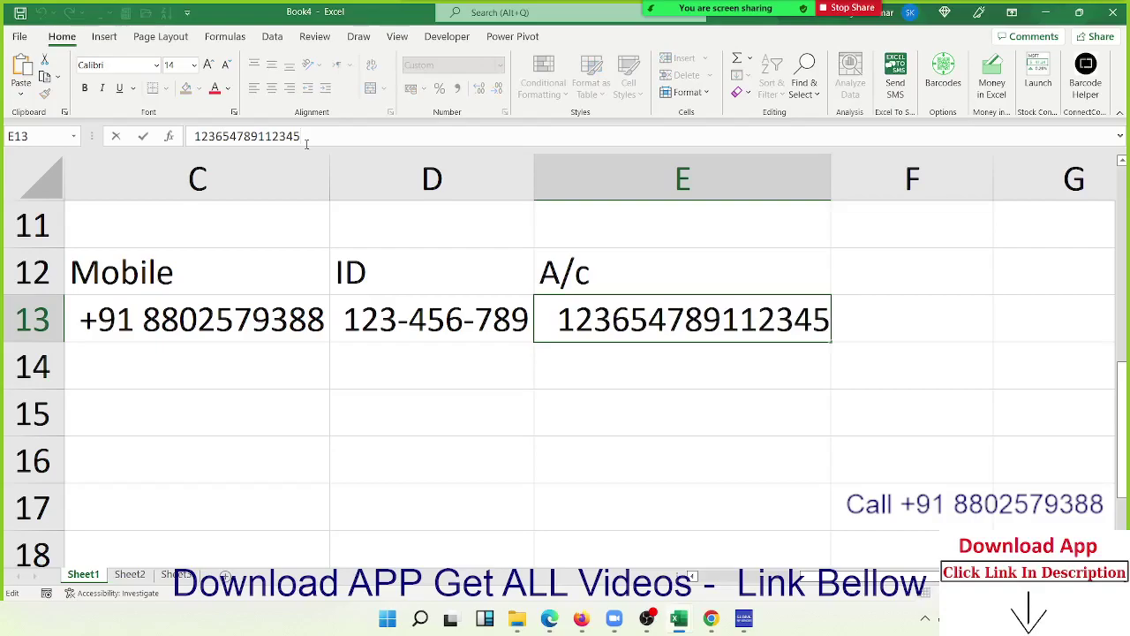
{"action": "type", "text": "8"}
{"action": "key", "text": "Return"}
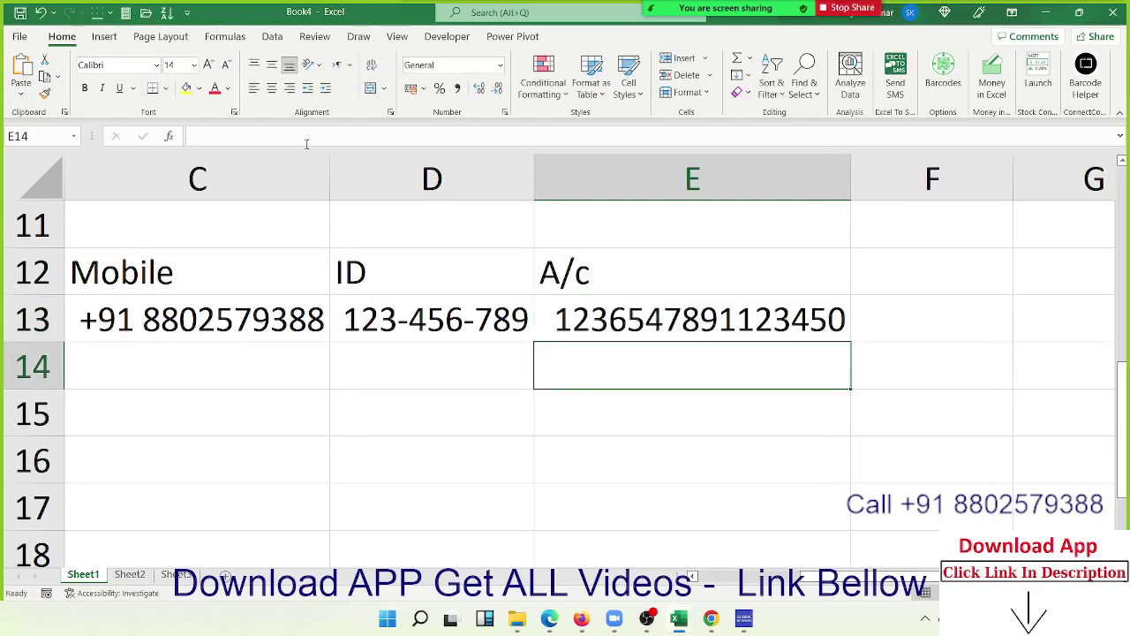
{"action": "key", "text": "Up"}
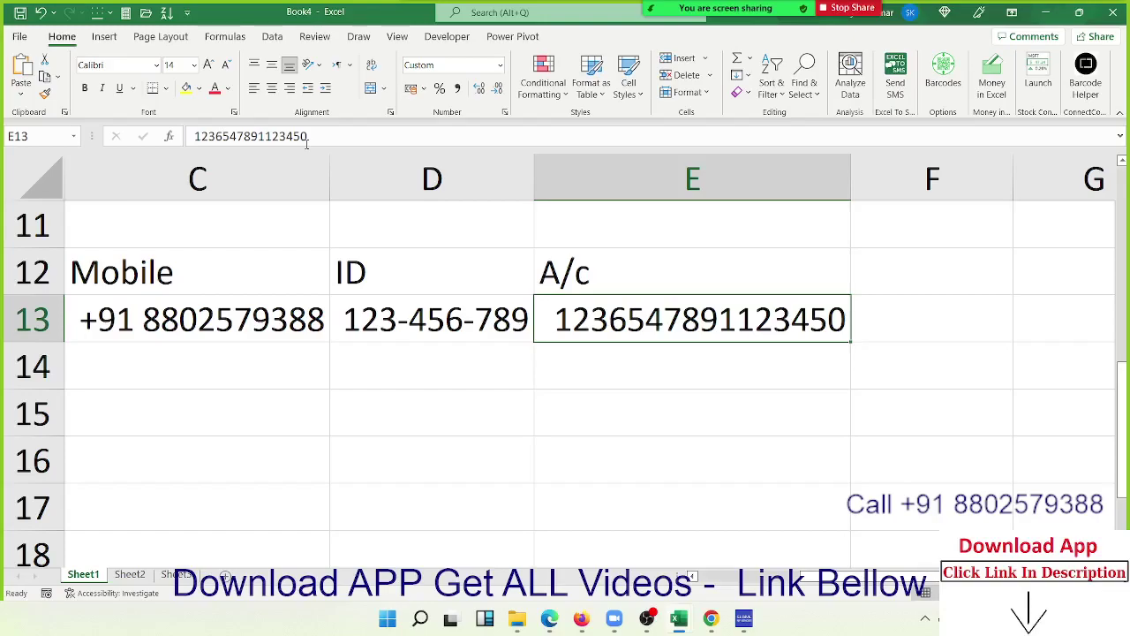
{"action": "key", "text": "Return"}
{"action": "type", "text": "'"}
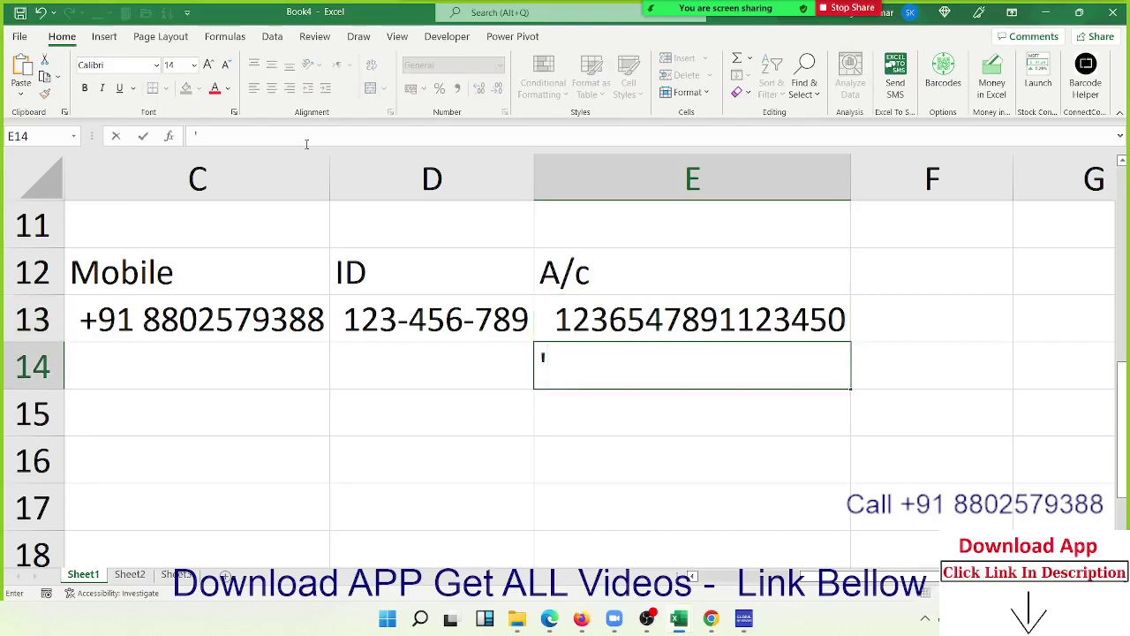
{"action": "type", "text": "10635461313646163216324186323"}
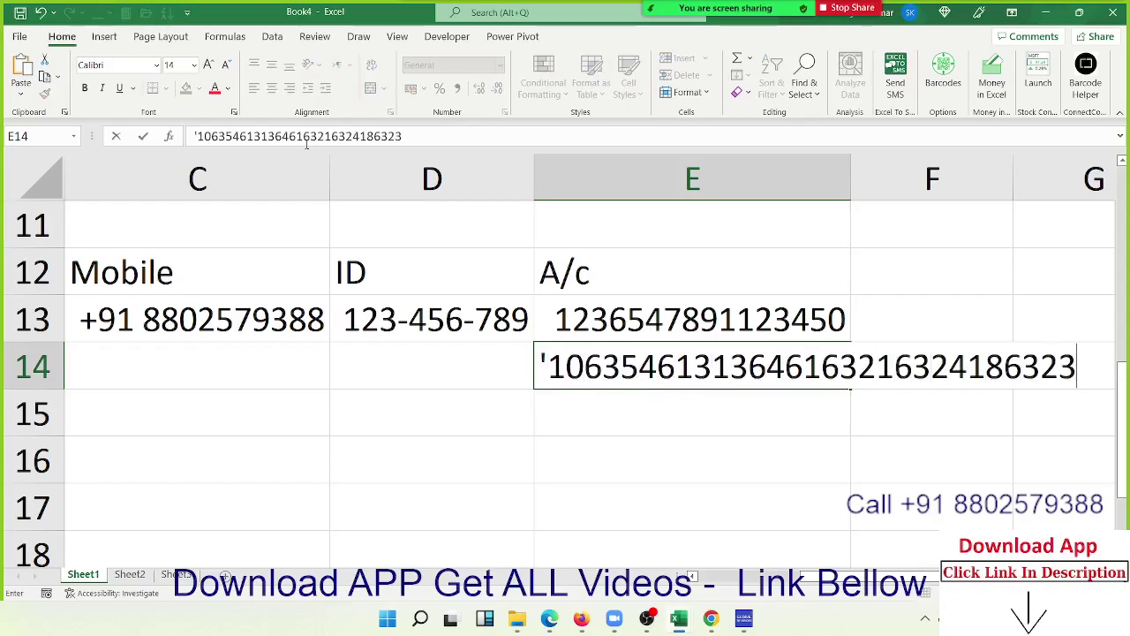
{"action": "key", "text": "Return"}
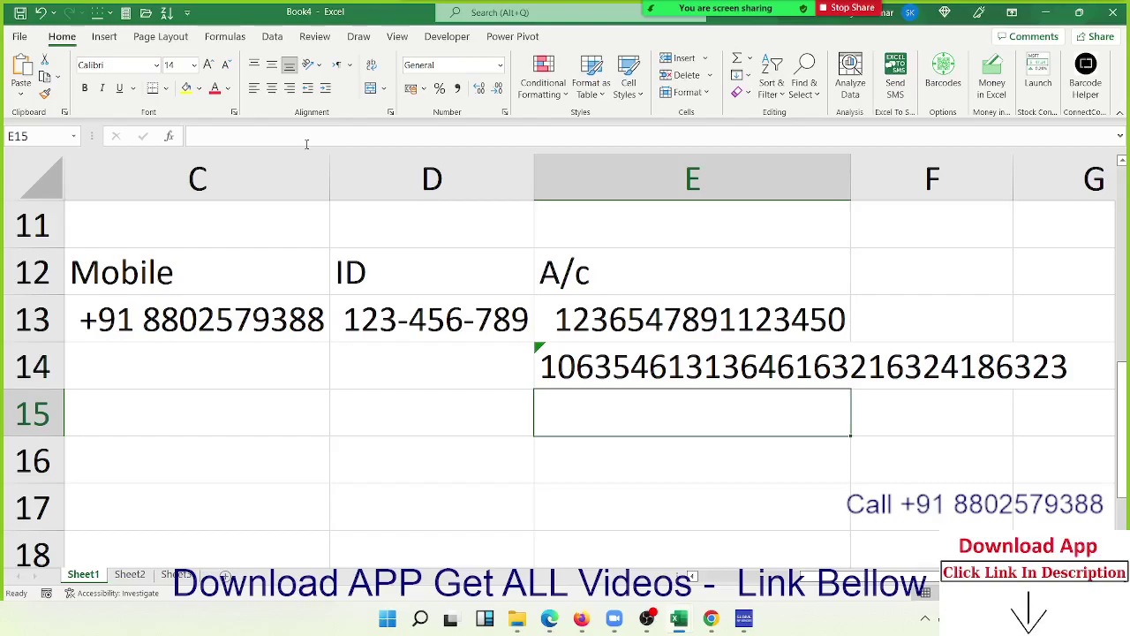
{"action": "key", "text": "Up"}
{"action": "key", "text": "Up"}
{"action": "key", "text": "Down"}
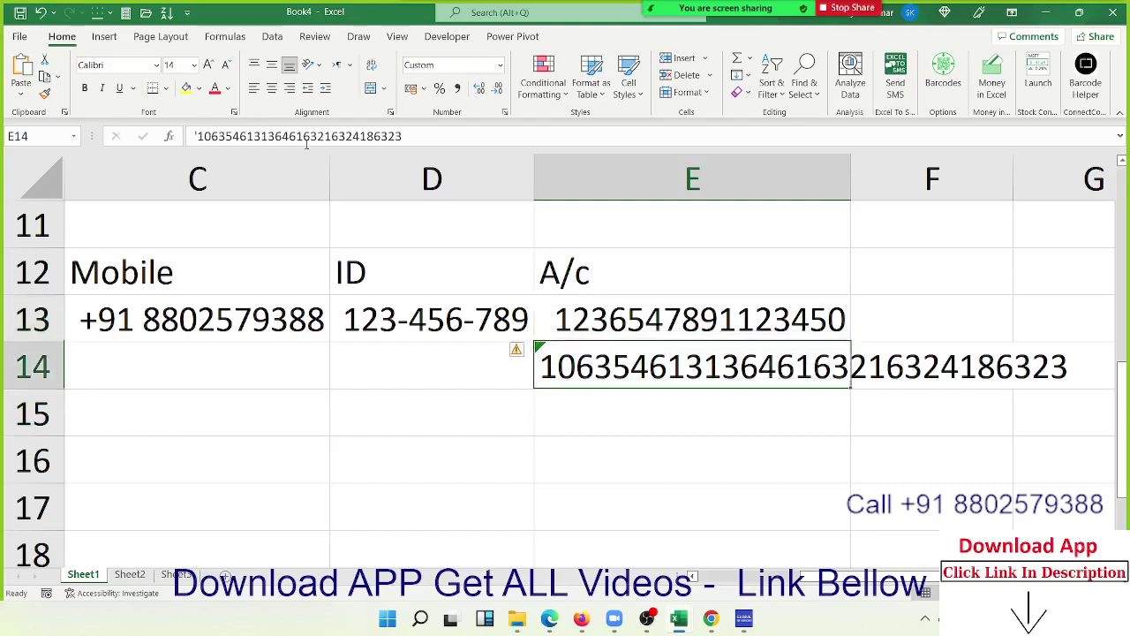
{"action": "key", "text": "Up"}
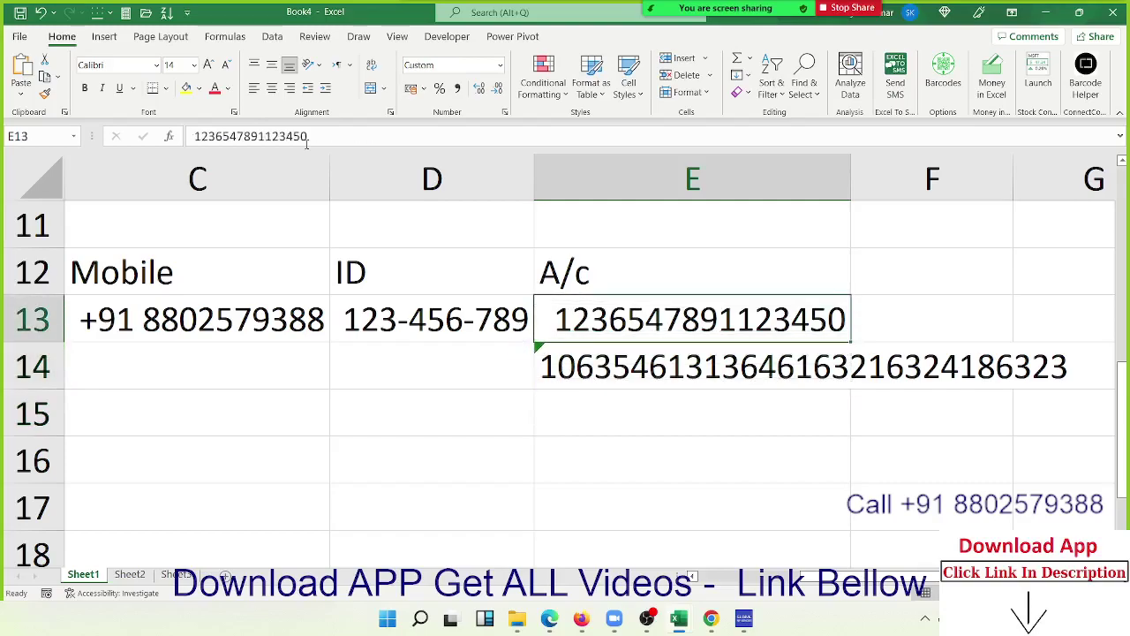
{"action": "key", "text": "Left"}
{"action": "key", "text": "Right"}
{"action": "key", "text": "Left"}
{"action": "key", "text": "Left"}
{"action": "key", "text": "Left"}
{"action": "key", "text": "Left"}
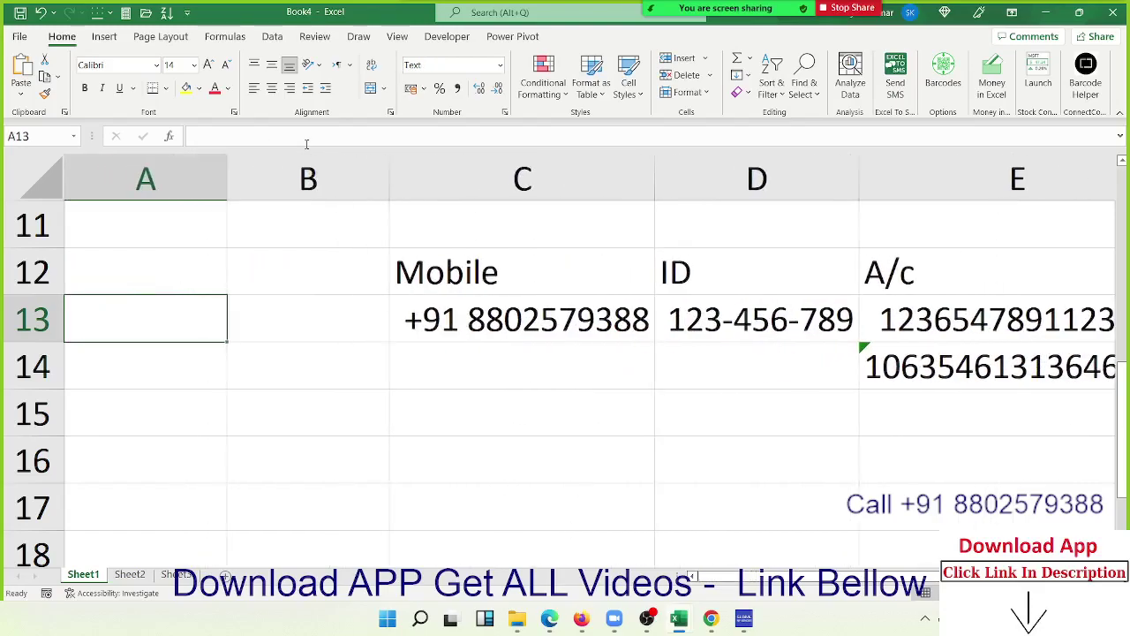
- Enter the number 1500 in cell C18
{"action": "key", "text": "Right"}
{"action": "key", "text": "Down"}
{"action": "key", "text": "Down"}
{"action": "key", "text": "Down"}
{"action": "key", "text": "Down"}
{"action": "key", "text": "Down"}
{"action": "key", "text": "Right"}
{"action": "key", "text": "Right"}
{"action": "key", "text": "Right"}
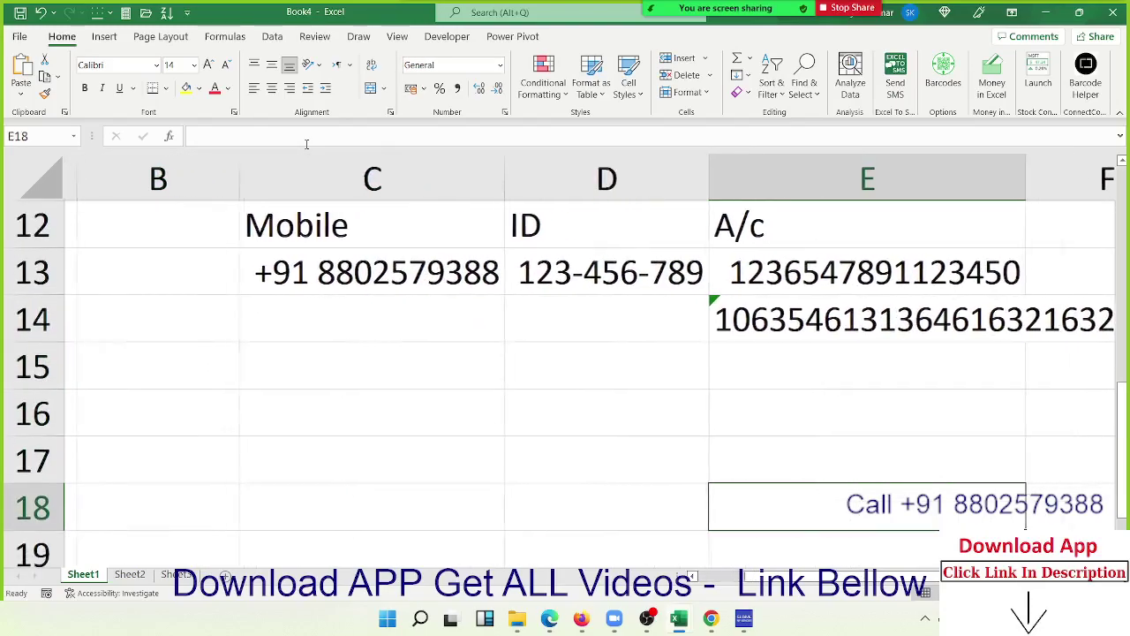
{"action": "key", "text": "Left"}
{"action": "key", "text": "Left"}
{"action": "key", "text": "Down"}
{"action": "key", "text": "Down"}
{"action": "key", "text": "Down"}
{"action": "key", "text": "Down"}
{"action": "key", "text": "Up"}
{"action": "key", "text": "Up"}
{"action": "key", "text": "Up"}
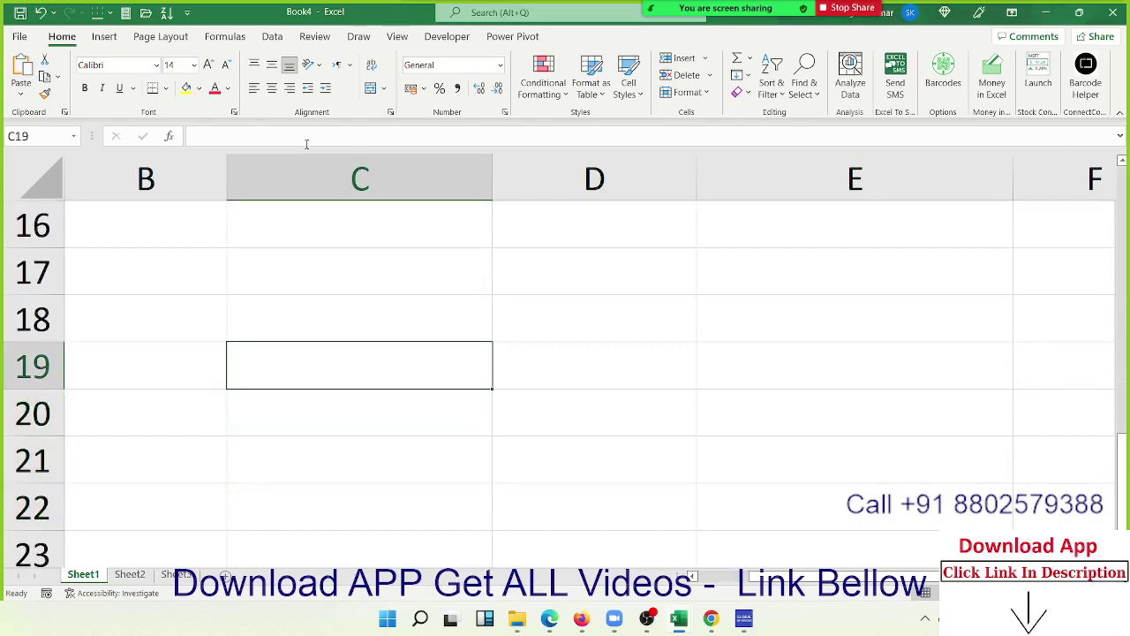
{"action": "key", "text": "Up"}
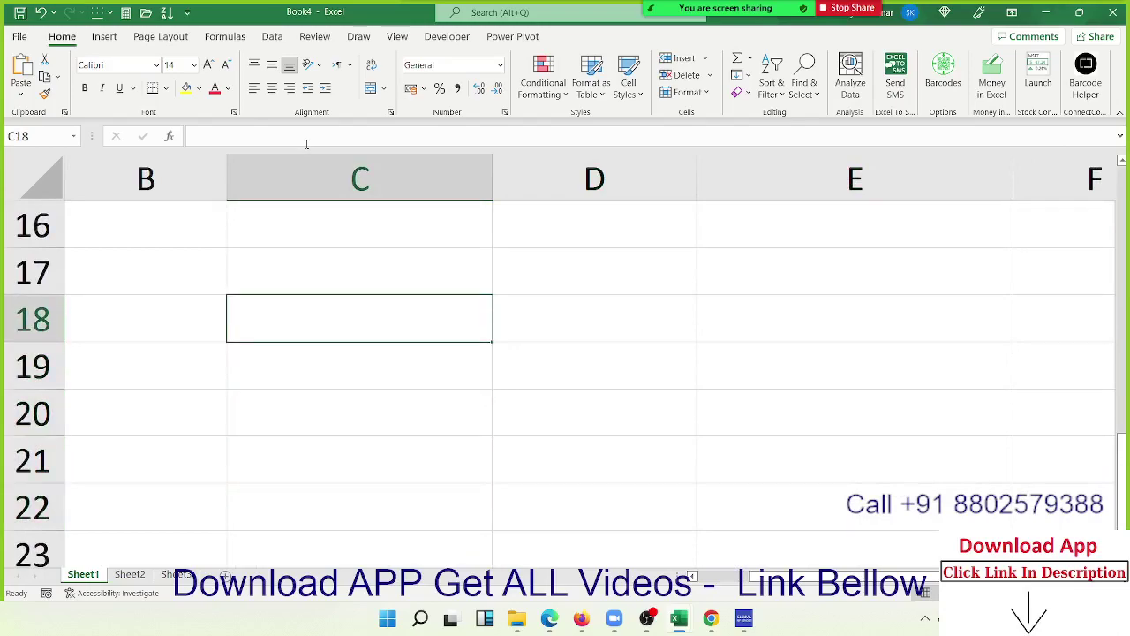
{"action": "type", "text": "1500"}
{"action": "key", "text": "Return"}
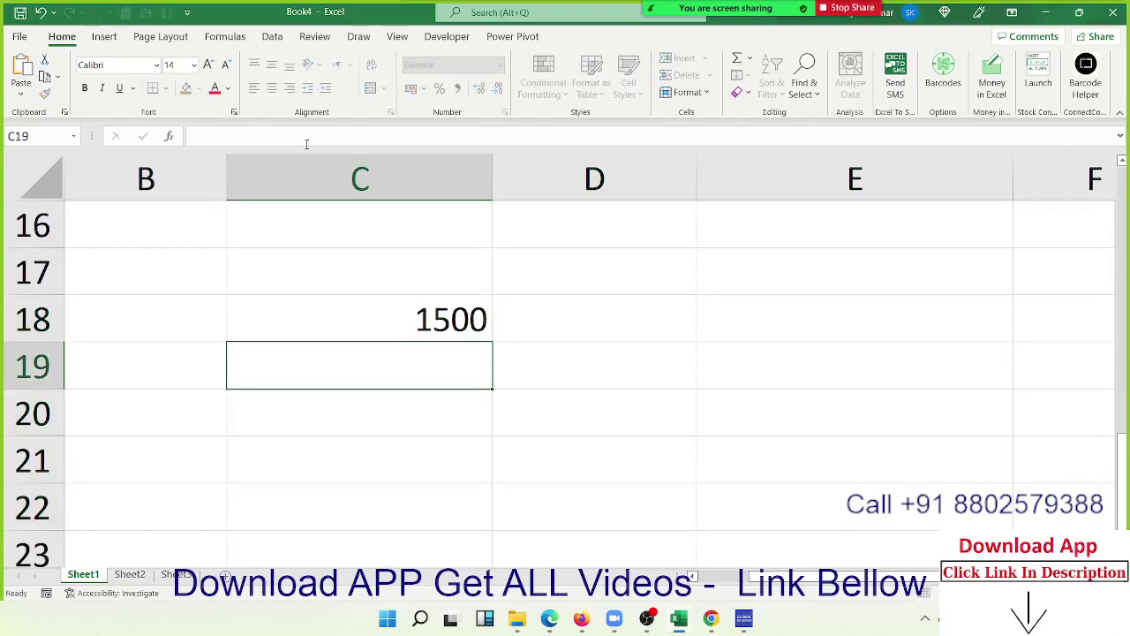
- Replace C18's value with the text MRP 1500
{"action": "key", "text": "Up"}
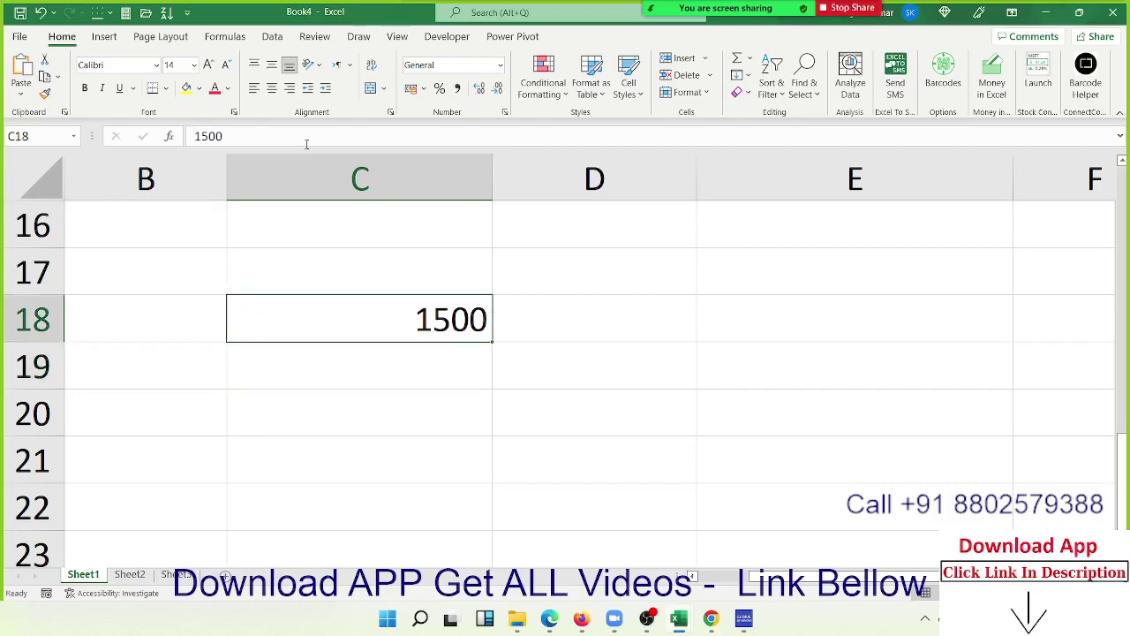
{"action": "type", "text": "MR"}
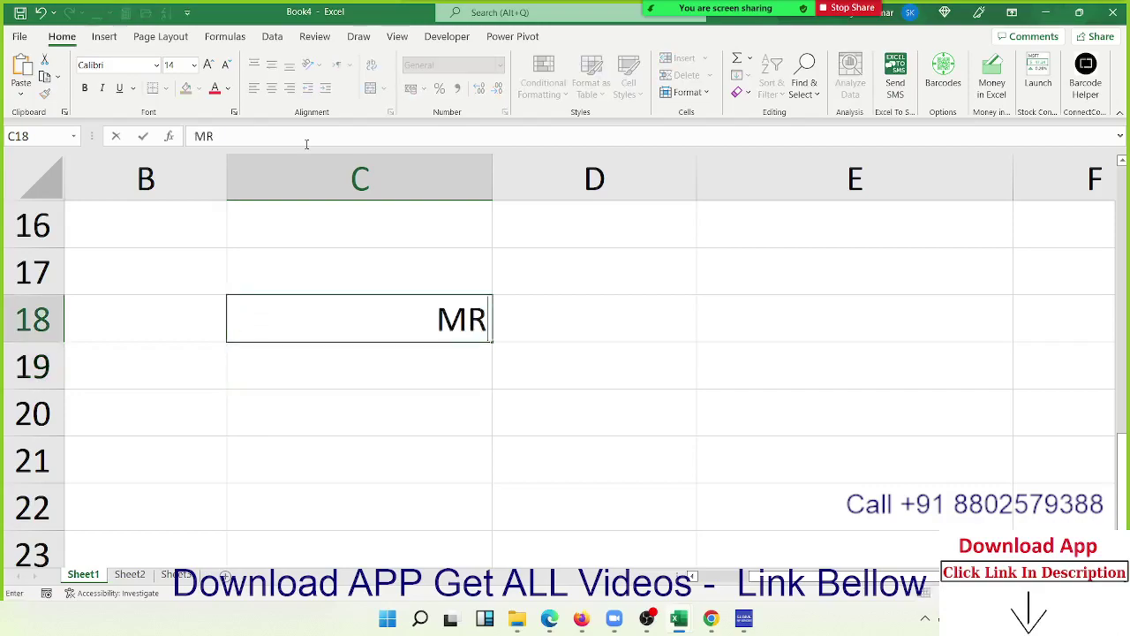
{"action": "type", "text": "P 15"}
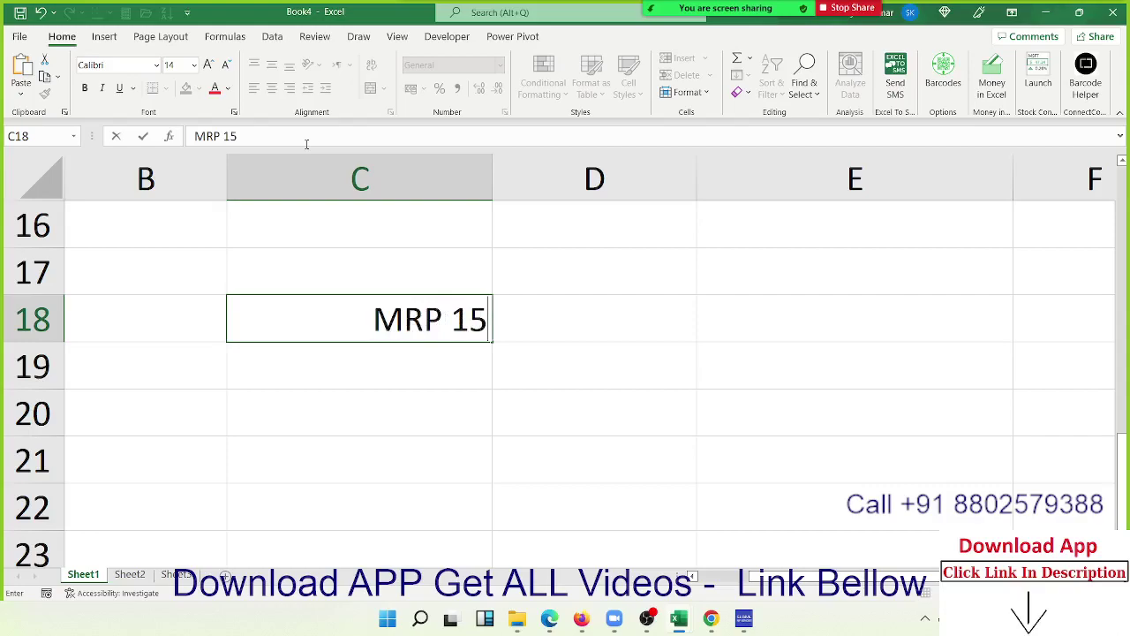
{"action": "type", "text": "00"}
{"action": "key", "text": "Return"}
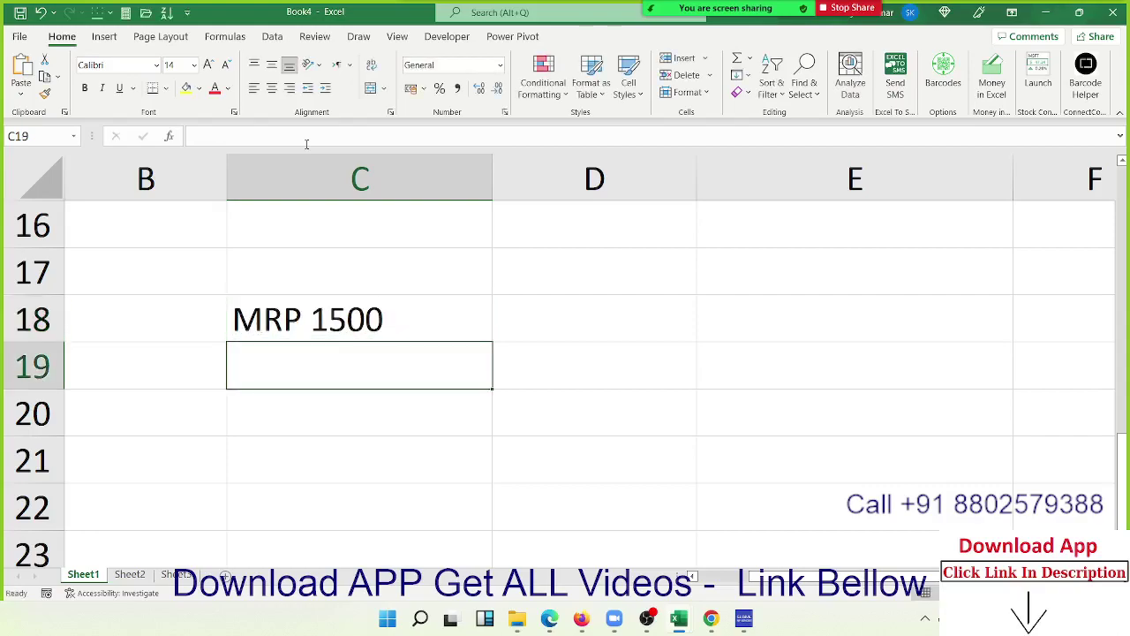
- Enter =C18+20 in C19, which returns #VALUE! for the text price
{"action": "type", "text": "="}
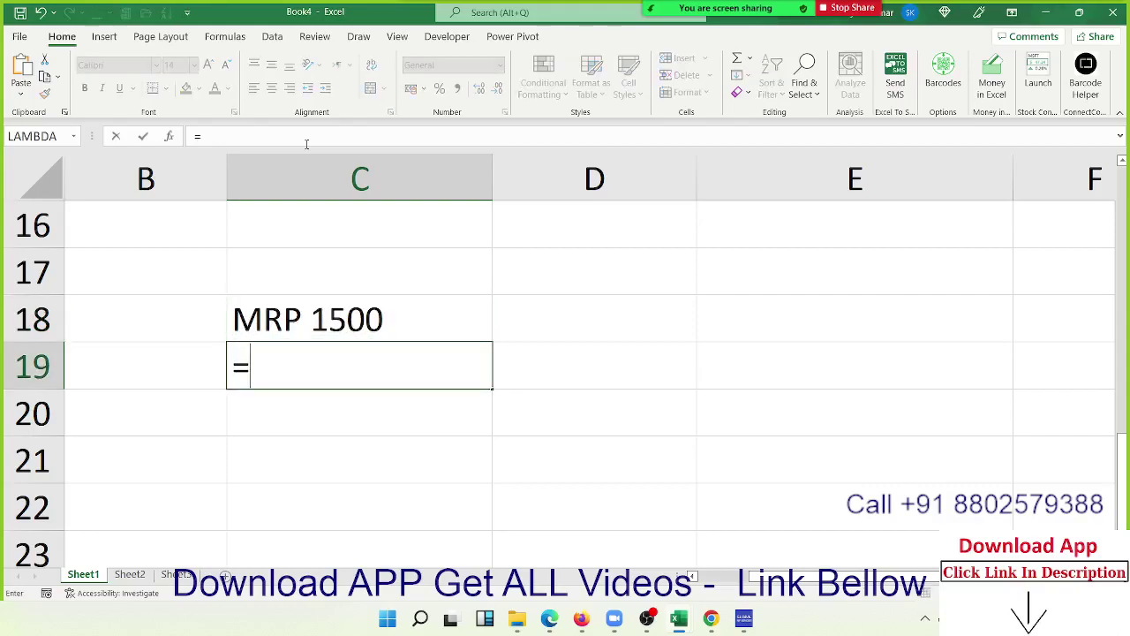
{"action": "key", "text": "Up"}
{"action": "type", "text": "+20"}
{"action": "key", "text": "Return"}
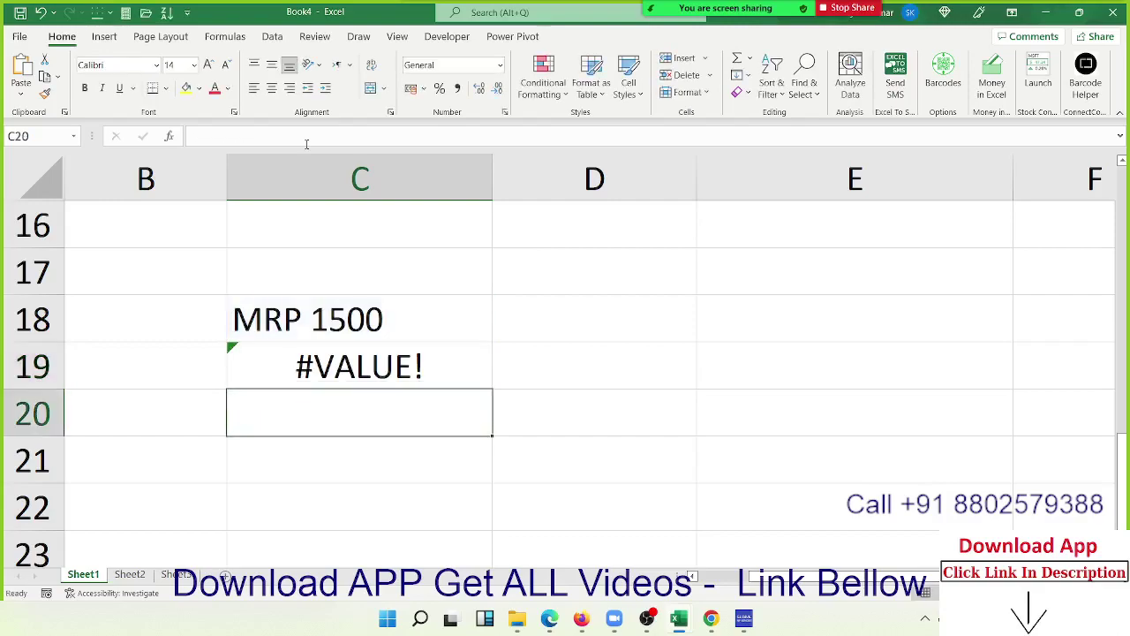
{"action": "key", "text": "Up"}
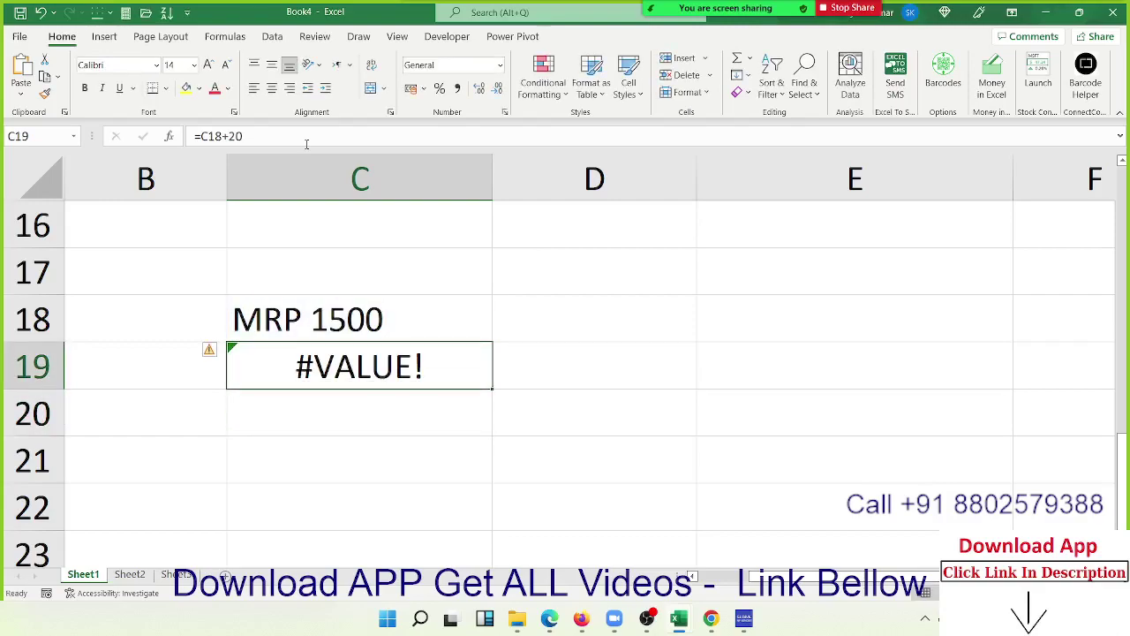
- Delete the 'MRP ' prefix so C18 holds plain 1500, and clear the C19 formula
{"action": "key", "text": "Up"}
{"action": "key", "text": "F2"}
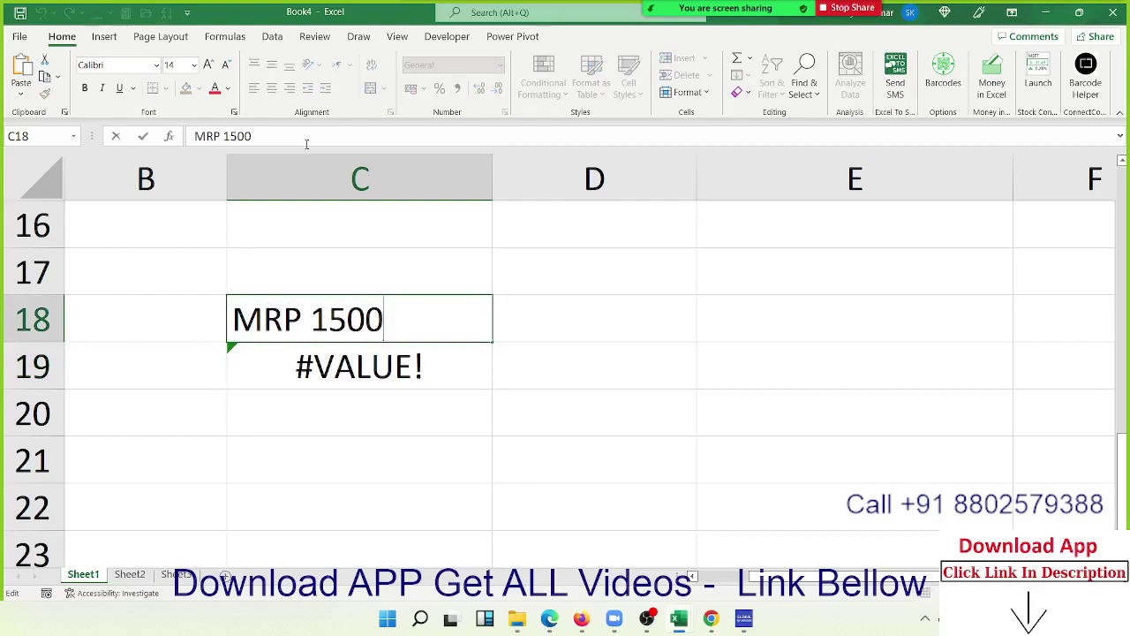
{"action": "key", "text": "Left"}
{"action": "key", "text": "Left"}
{"action": "key", "text": "Left"}
{"action": "key", "text": "Left"}
{"action": "key", "text": "shift+Left"}
{"action": "key", "text": "shift+Left"}
{"action": "key", "text": "shift+Left"}
{"action": "key", "text": "shift+Left"}
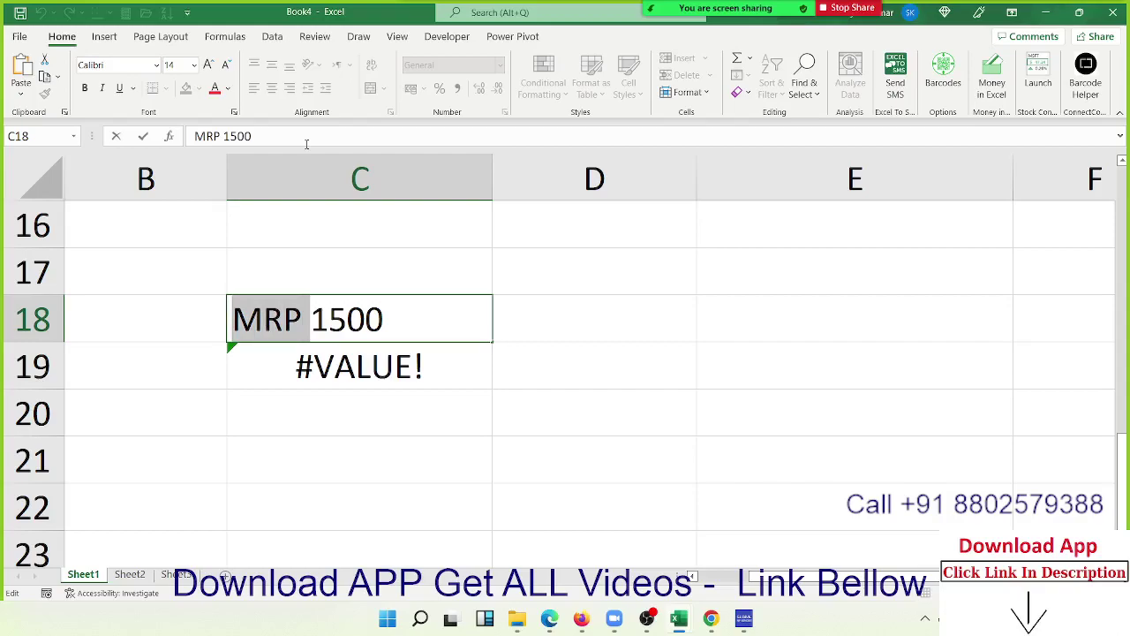
{"action": "key", "text": "BackSpace"}
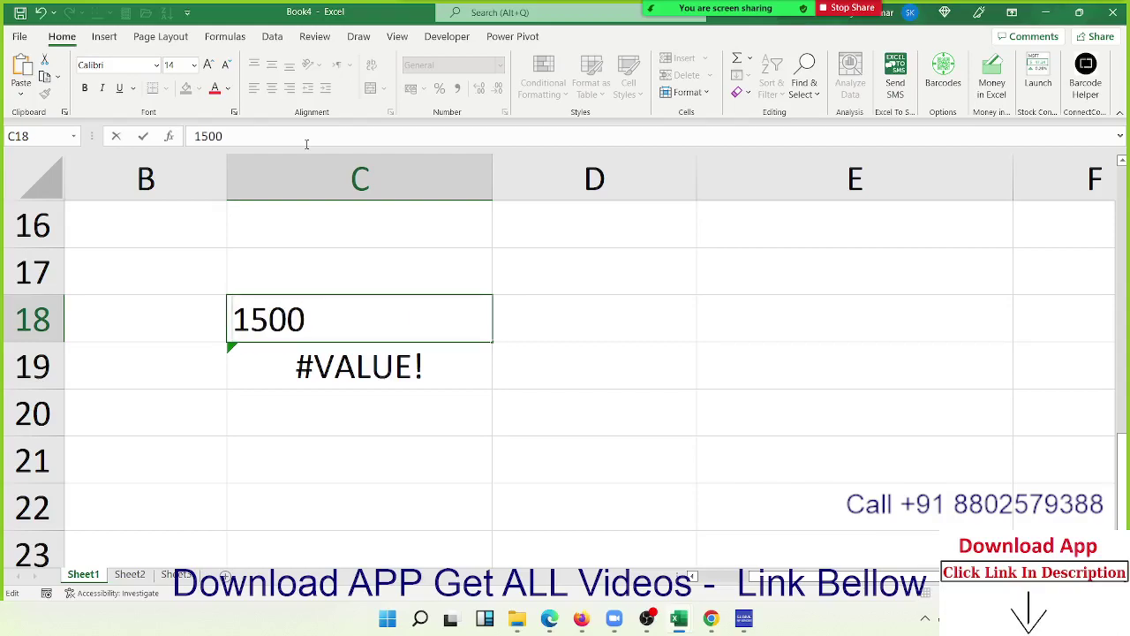
{"action": "key", "text": "Return"}
{"action": "key", "text": "Delete"}
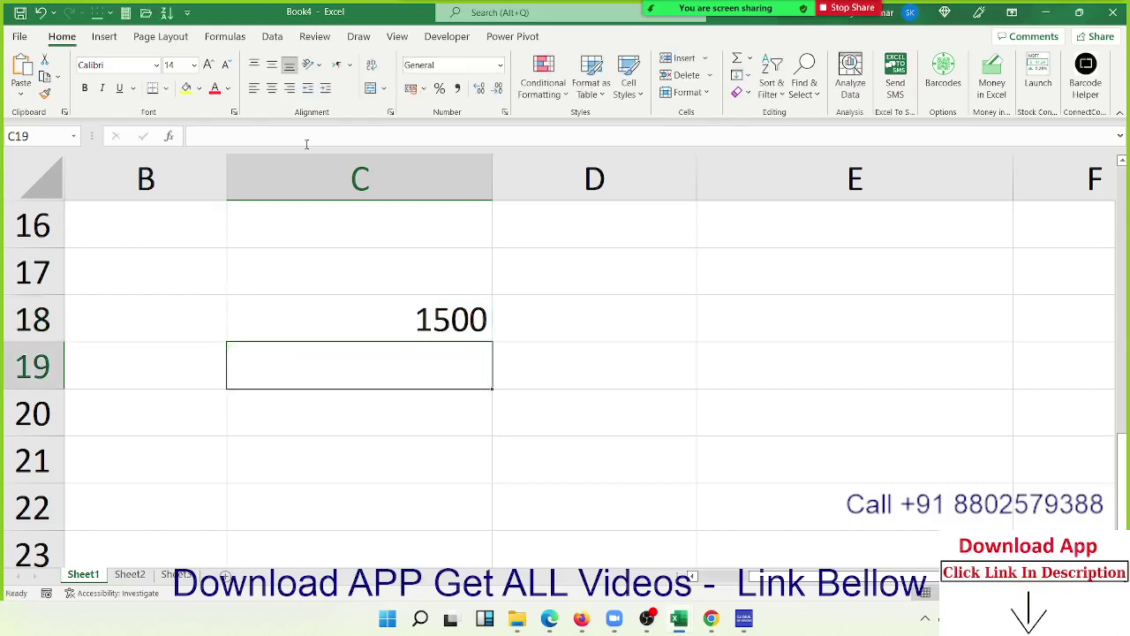
{"action": "key", "text": "Up"}
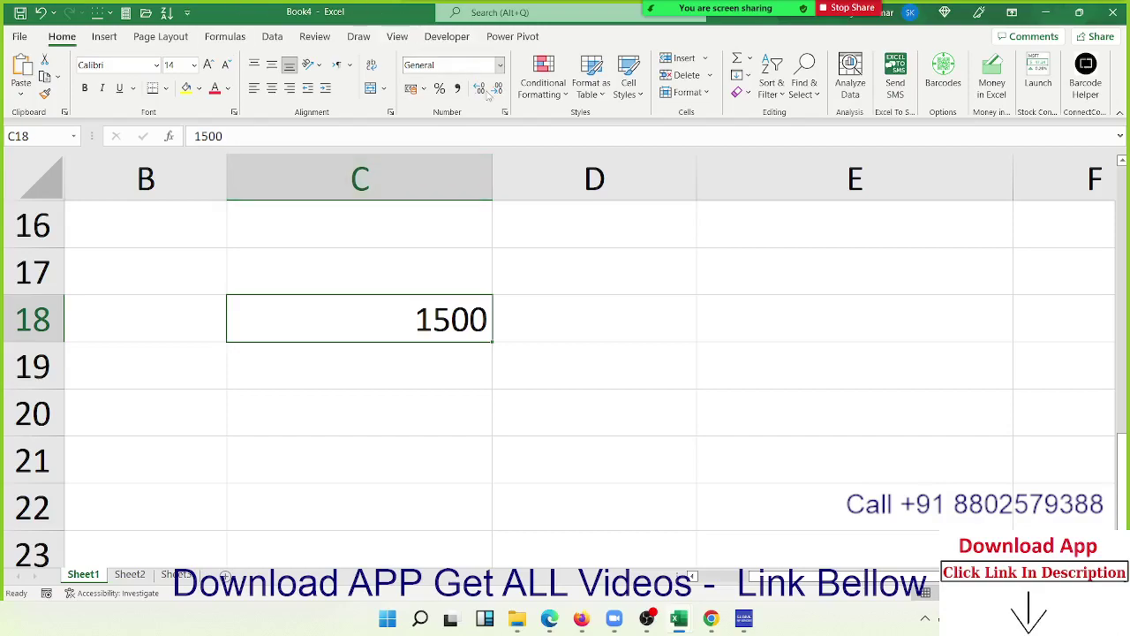
- Give C18 the custom number format "MRP" in Format Cells
{"action": "left_click", "coordinate": [505, 112]}
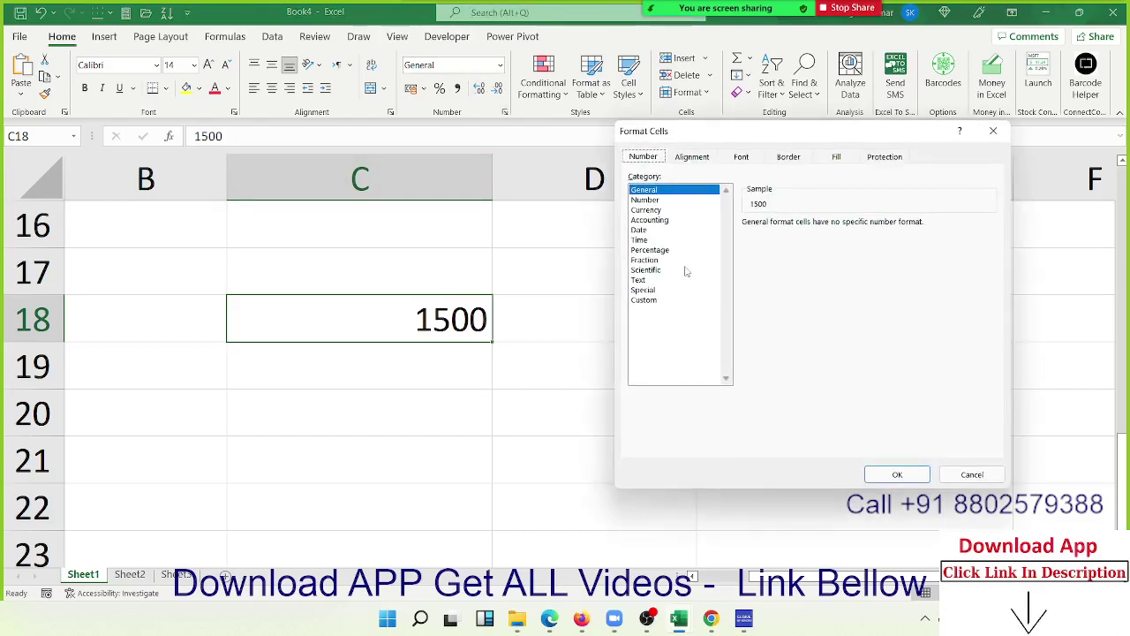
{"action": "left_click", "coordinate": [644, 300]}
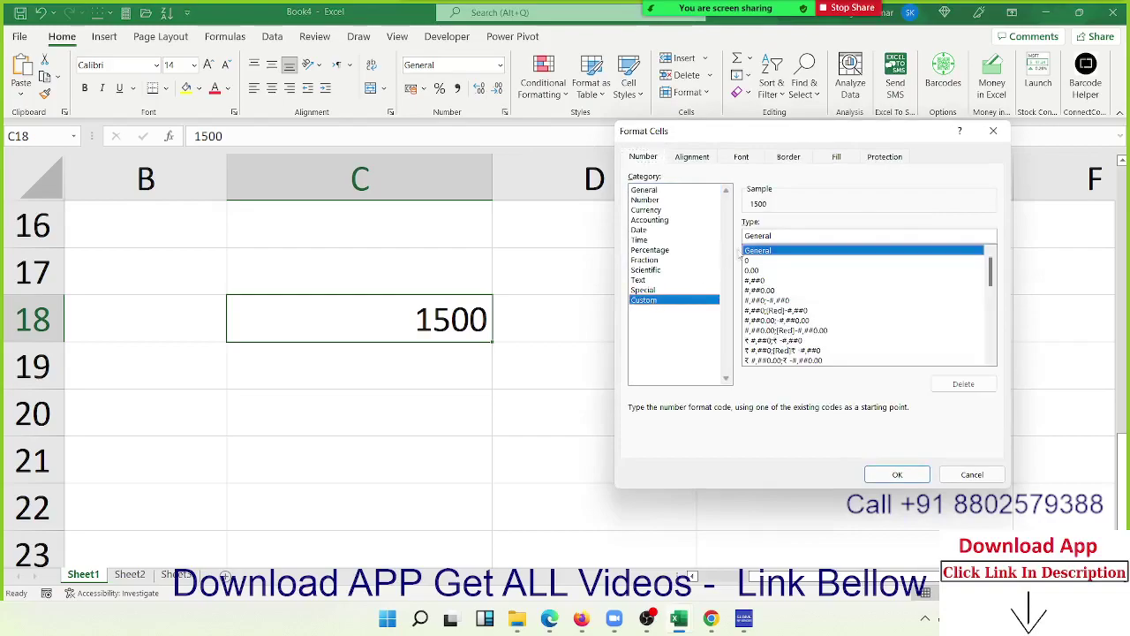
{"action": "double_click", "coordinate": [757, 236]}
{"action": "type", "text": "\""}
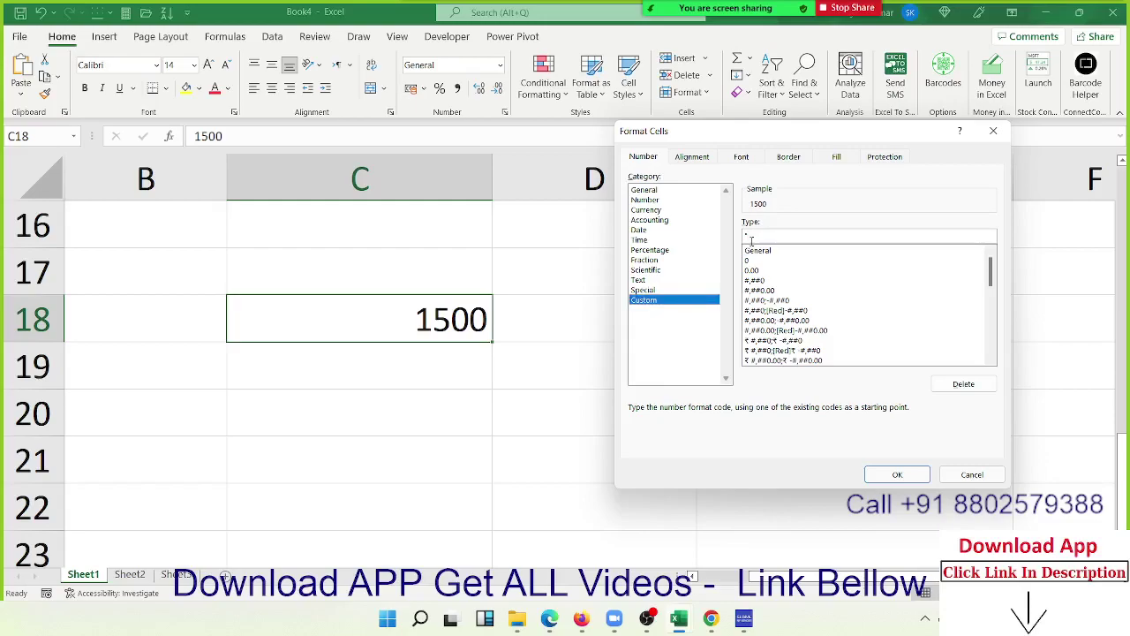
{"action": "type", "text": "MRP"}
{"action": "type", "text": "\""}
{"action": "key", "text": "Return"}
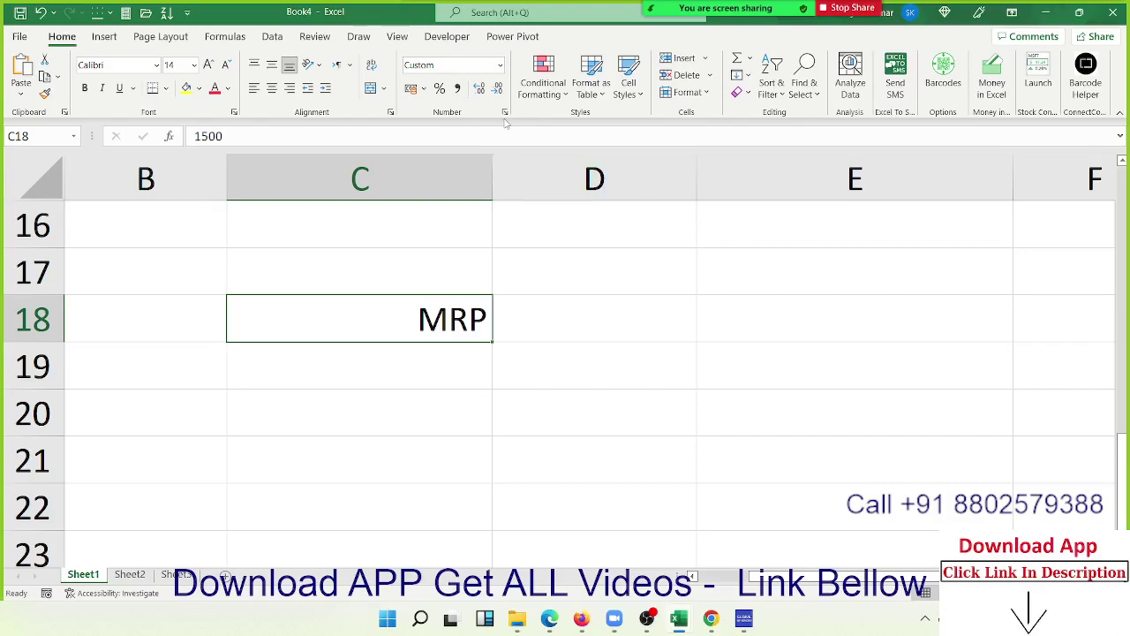
- Extend C18's custom format to "MRP" 0 so it shows MRP 1500
{"action": "left_click", "coordinate": [504, 112]}
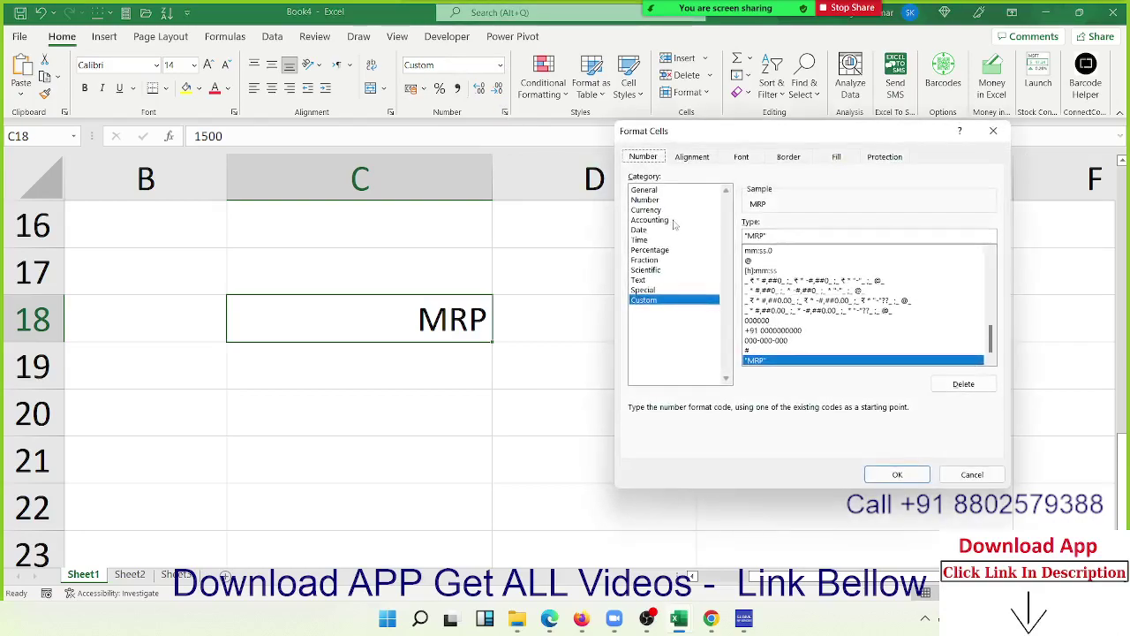
{"action": "left_click", "coordinate": [778, 237]}
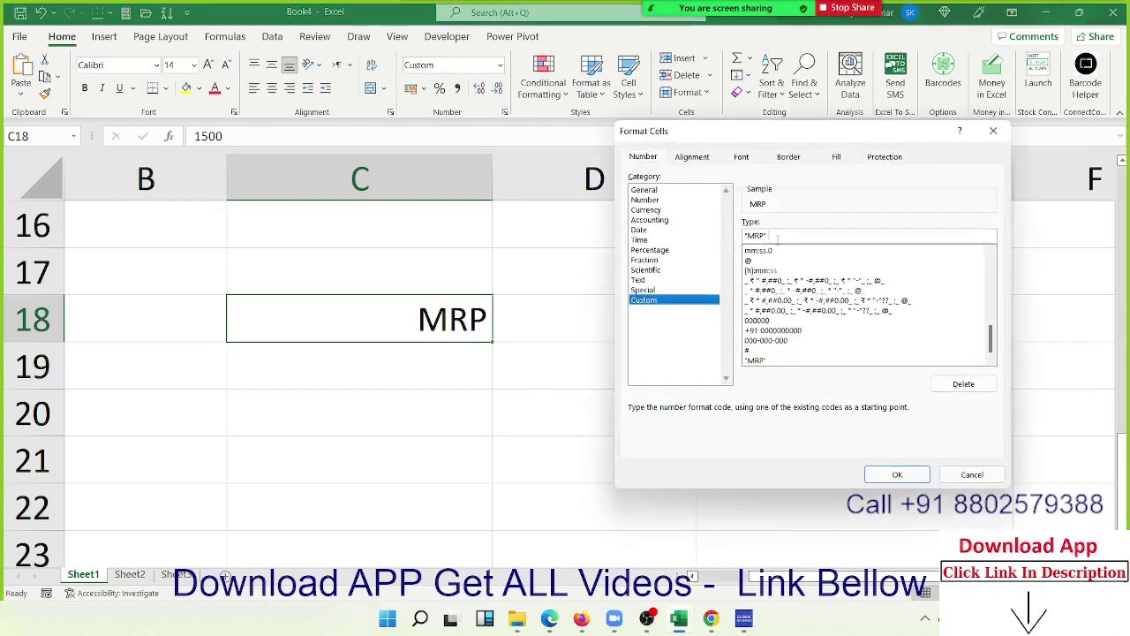
{"action": "type", "text": "0"}
{"action": "key", "text": "Return"}
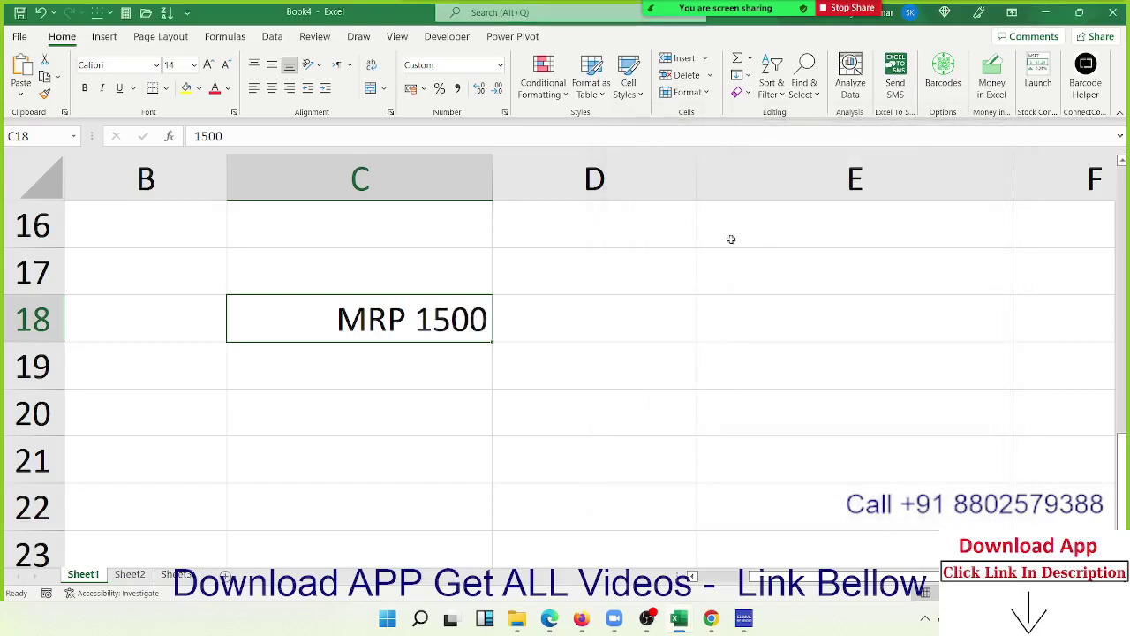
- Change C18's custom format to "MRP" ##
{"action": "left_click", "coordinate": [505, 112]}
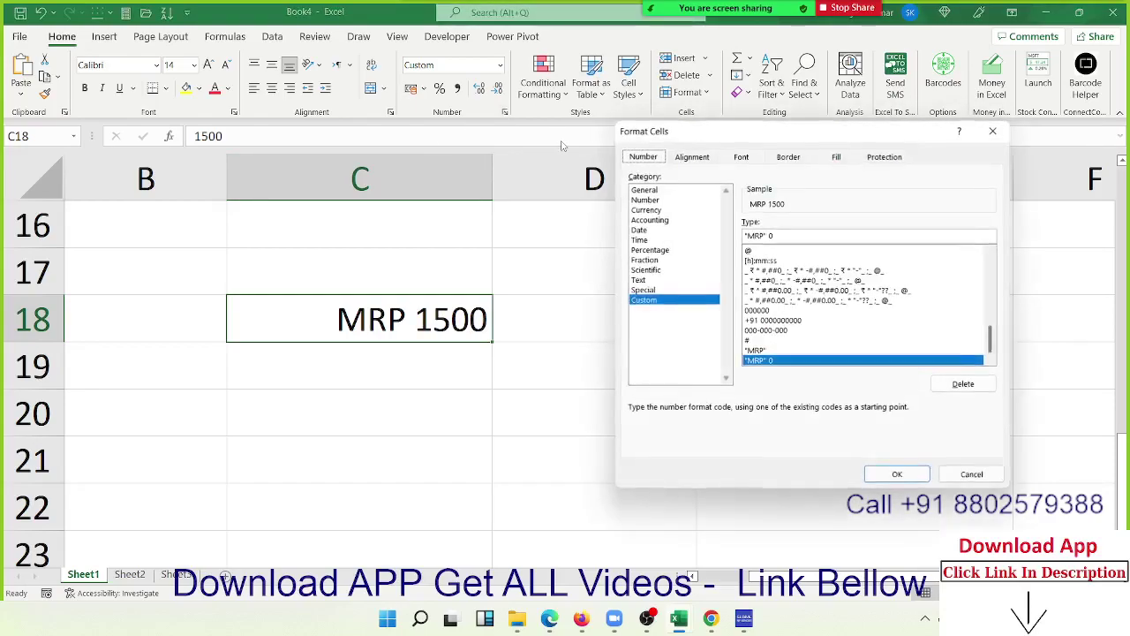
{"action": "left_click", "coordinate": [815, 234]}
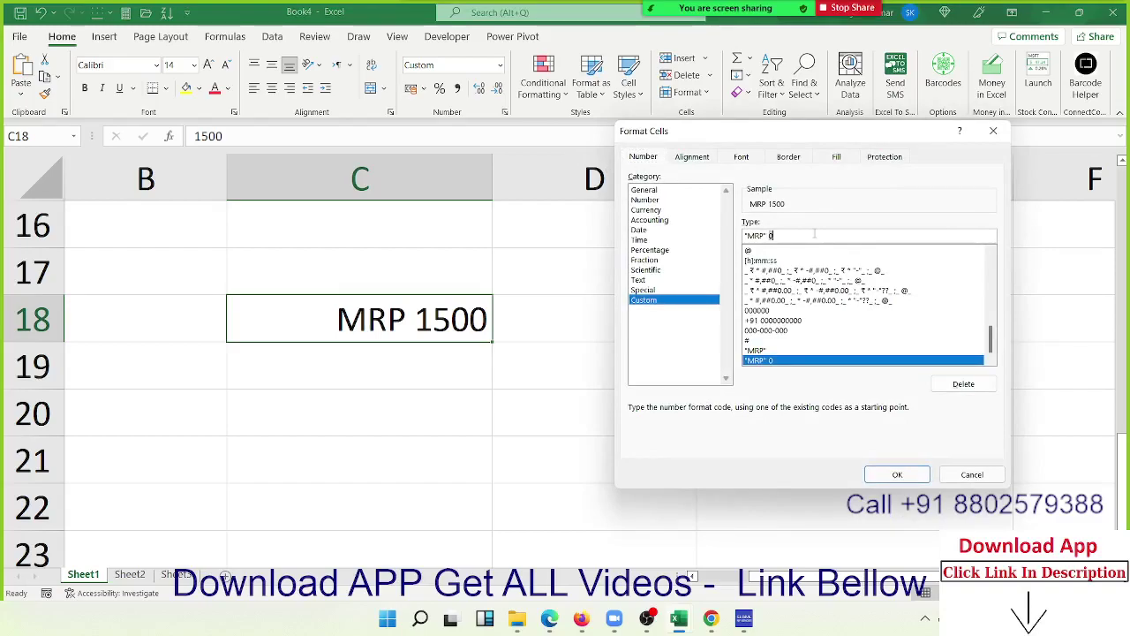
{"action": "key", "text": "BackSpace"}
{"action": "type", "text": "##"}
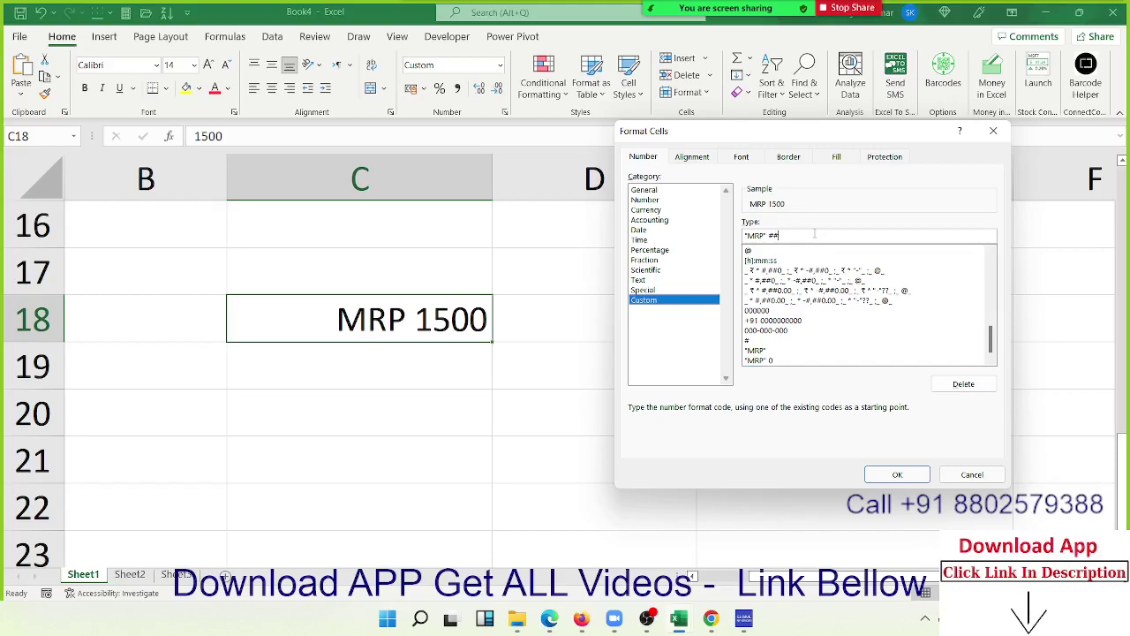
{"action": "key", "text": "Return"}
- Enter 5 in C18 and change its format to "MRP" 00, displaying MRP 05
{"action": "type", "text": "5"}
{"action": "key", "text": "Return"}
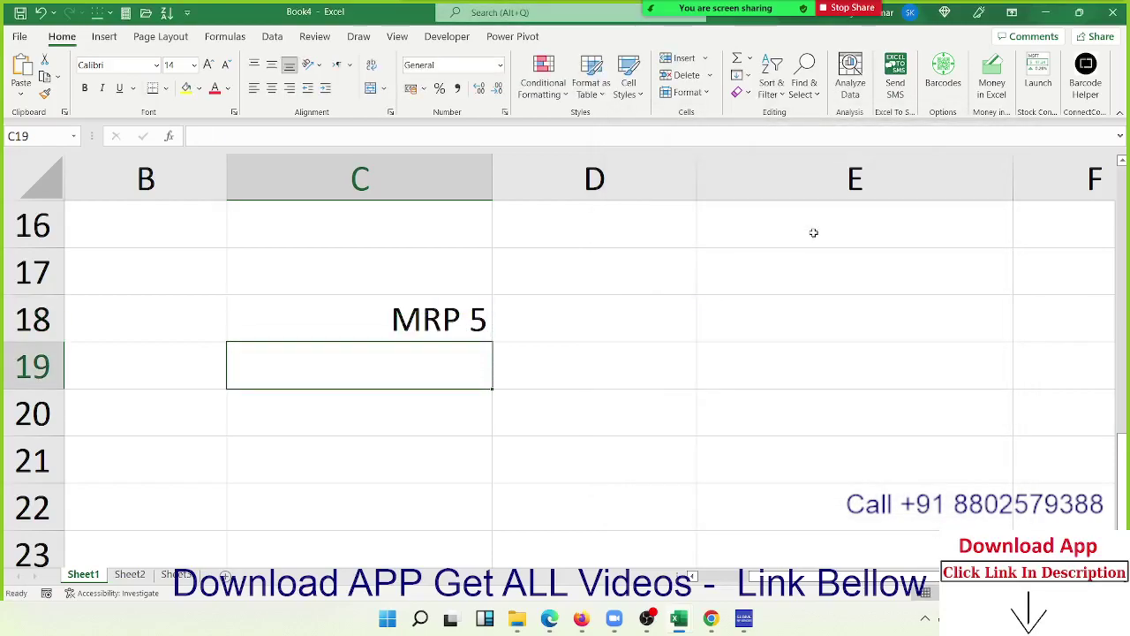
{"action": "key", "text": "Up"}
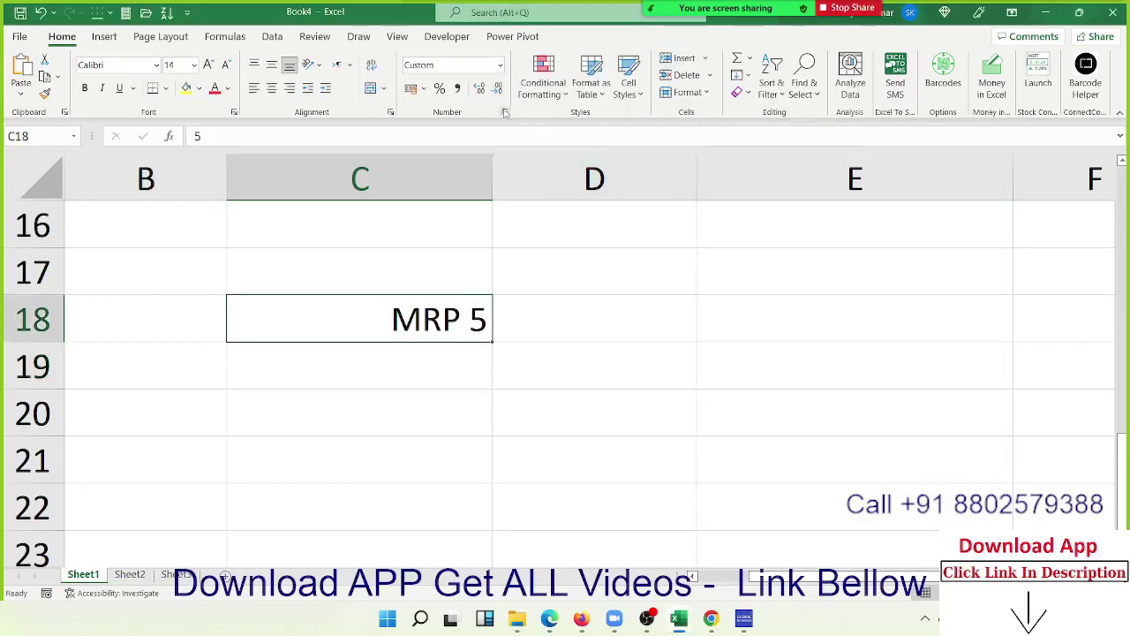
{"action": "left_click", "coordinate": [506, 111]}
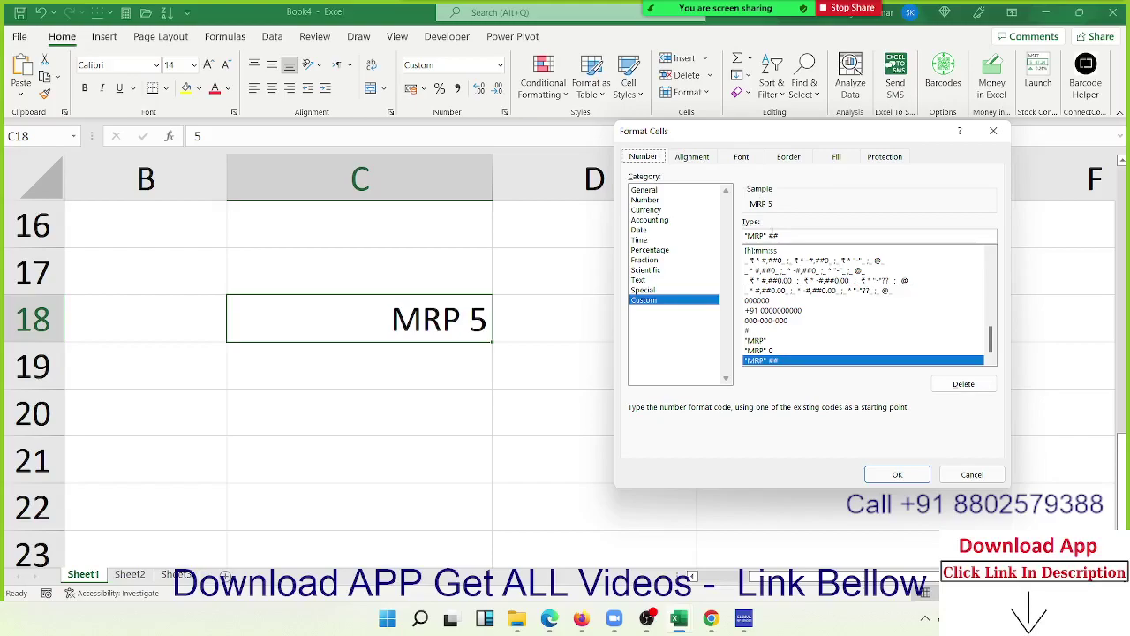
{"action": "key", "text": "BackSpace"}
{"action": "key", "text": "BackSpace"}
{"action": "type", "text": "00"}
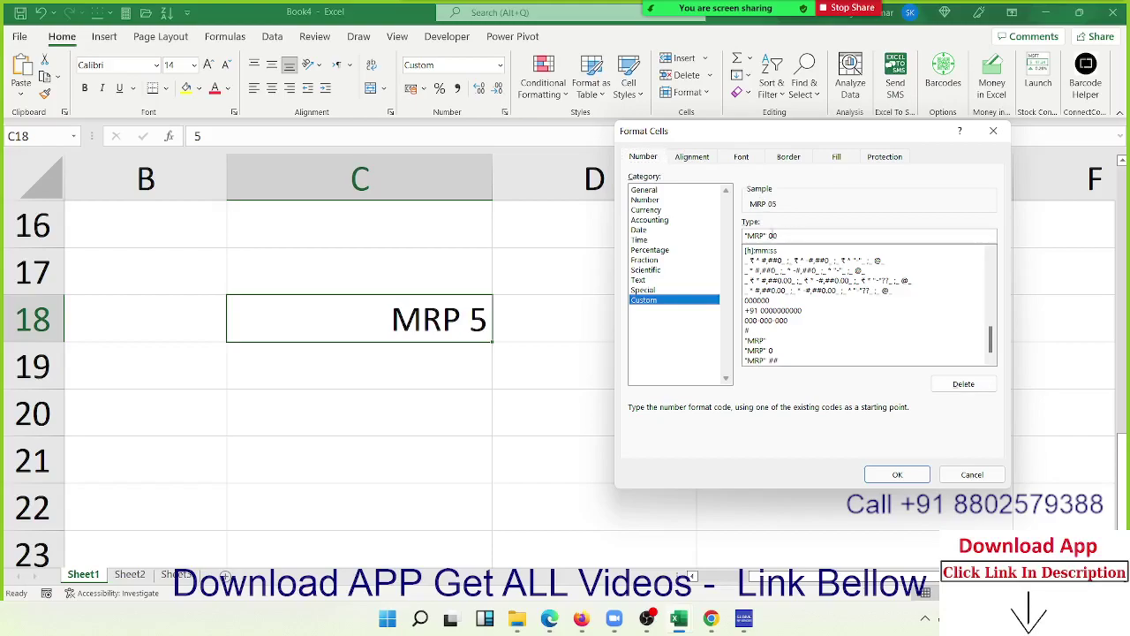
{"action": "key", "text": "Return"}
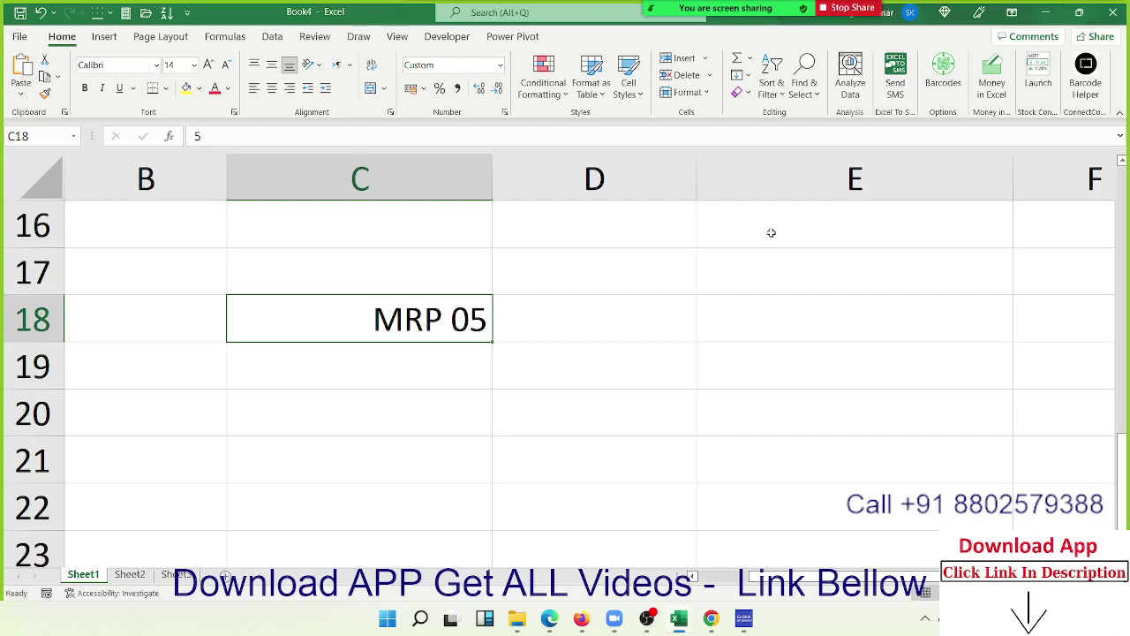
- Enter 50.36 in cell D19
{"action": "key", "text": "Down"}
{"action": "key", "text": "Down"}
{"action": "key", "text": "Right"}
{"action": "key", "text": "Up"}
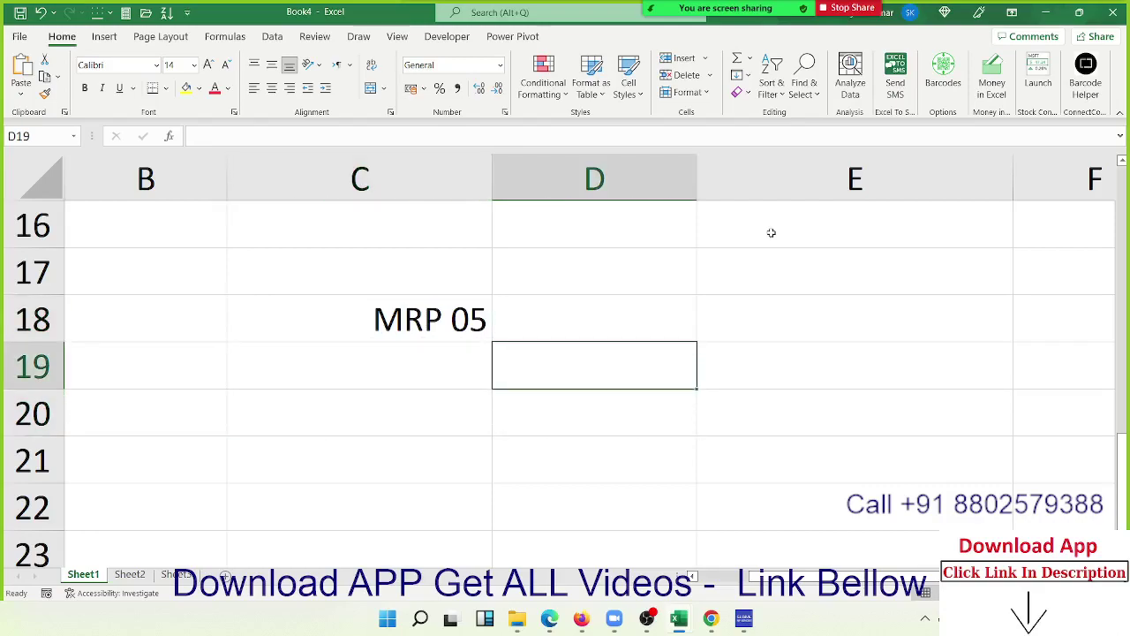
{"action": "type", "text": "50"}
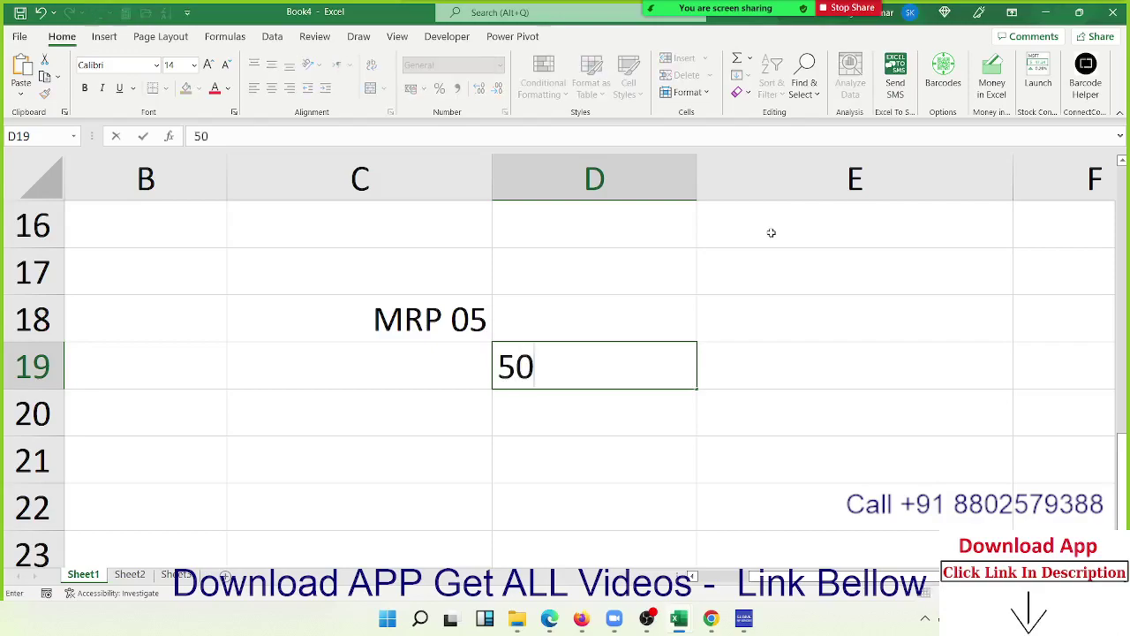
{"action": "type", "text": ".36"}
{"action": "key", "text": "Return"}
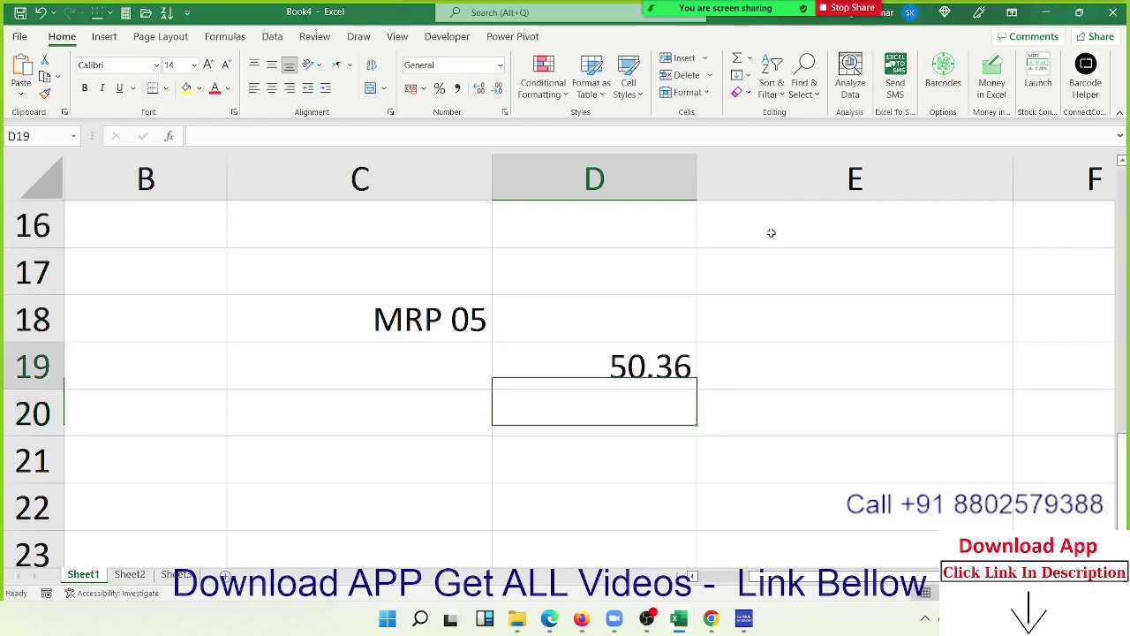
{"action": "key", "text": "Up"}
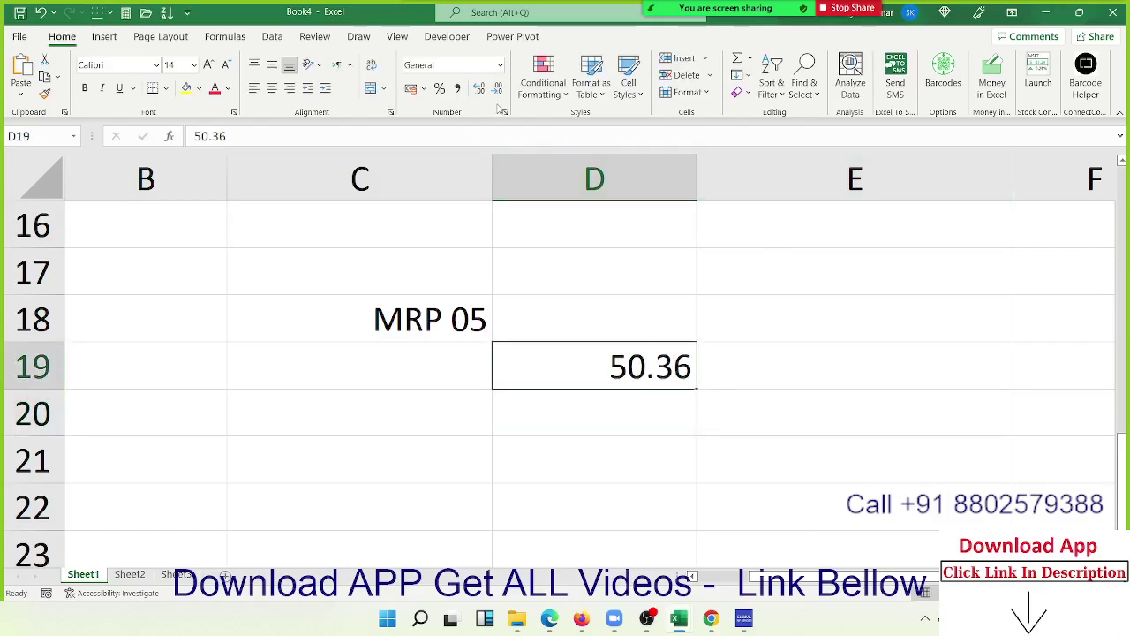
- Apply the custom format 0# "Rupees" .00 "Paise" to D19, showing 50 Rupees .36 Paise
{"action": "left_click", "coordinate": [504, 113]}
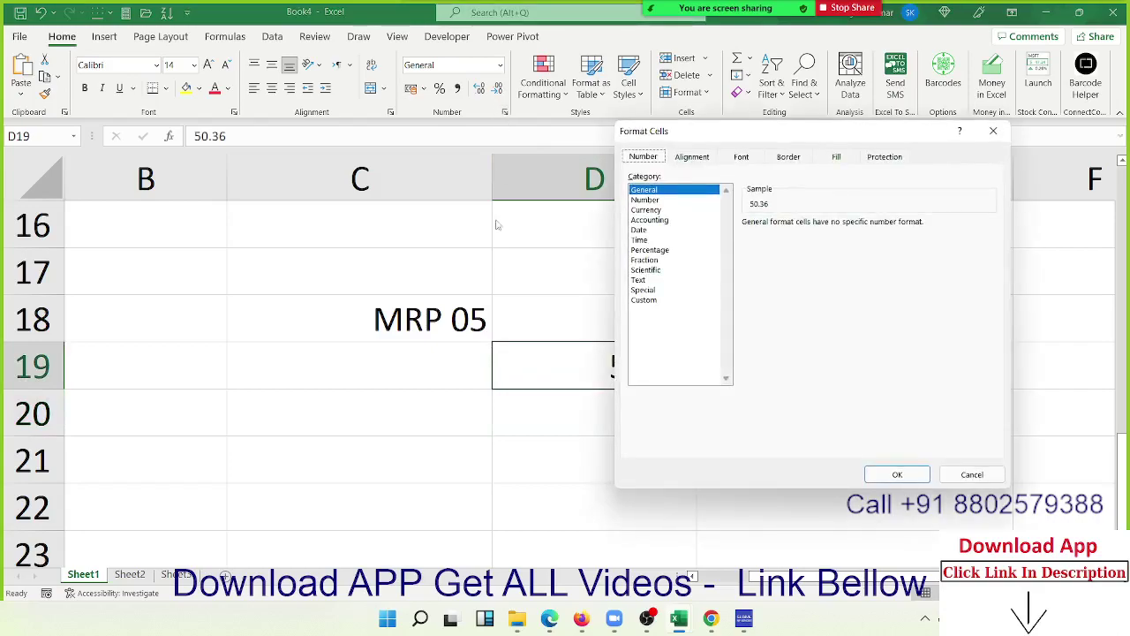
{"action": "left_click", "coordinate": [651, 300]}
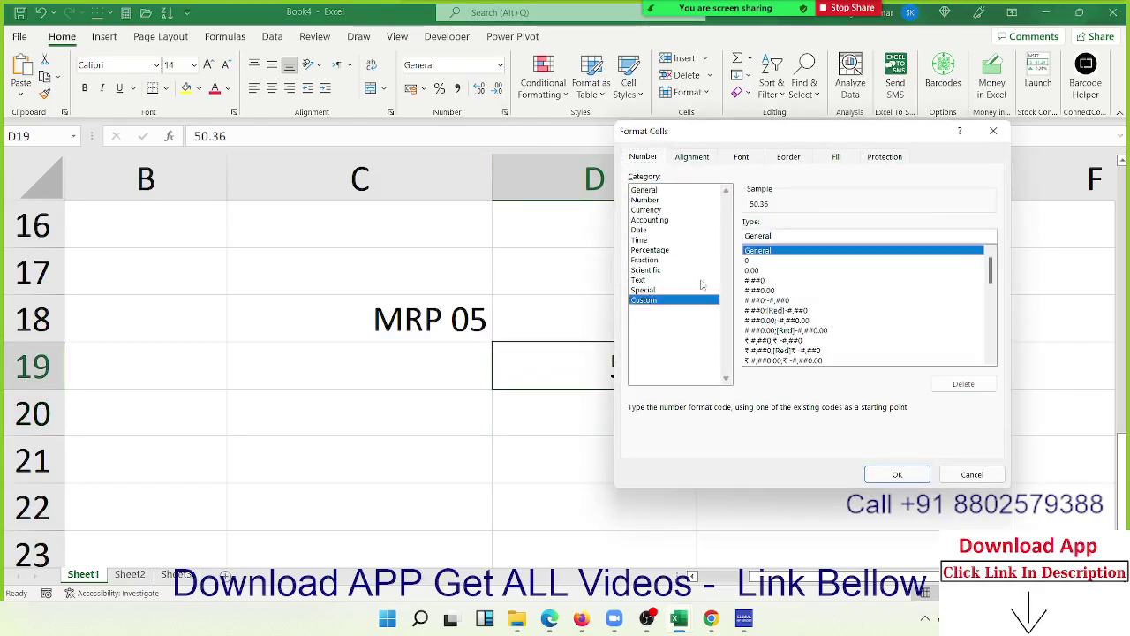
{"action": "double_click", "coordinate": [768, 236]}
{"action": "type", "text": "0"}
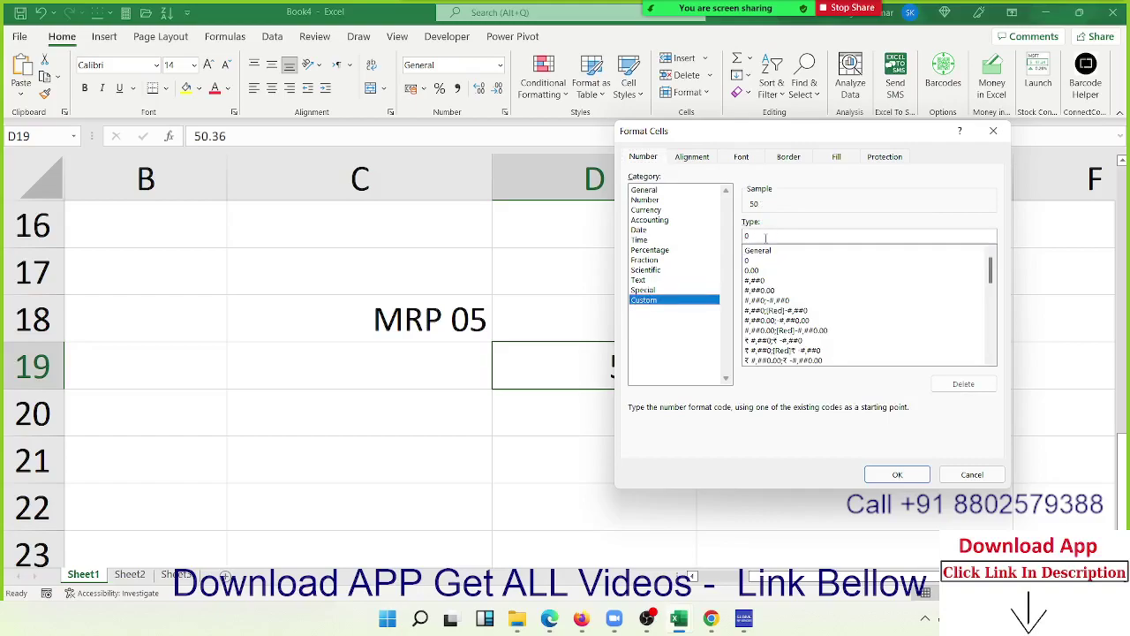
{"action": "type", "text": "#"}
{"action": "type", "text": "Rupees"}
{"action": "type", "text": "\" "}
{"action": "type", "text": "00"}
{"action": "type", "text": "Pa"}
{"action": "type", "text": "ise\""}
{"action": "key", "text": "Return"}
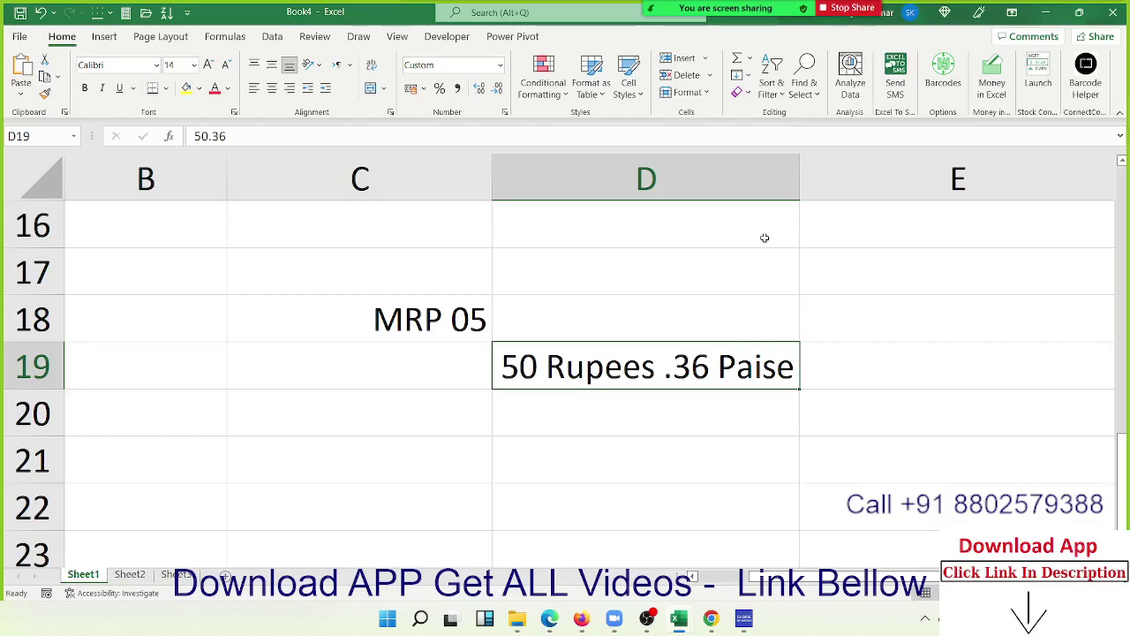
- Change the leading digits of D19's Rupees format code to 00
{"action": "key", "text": "Return"}
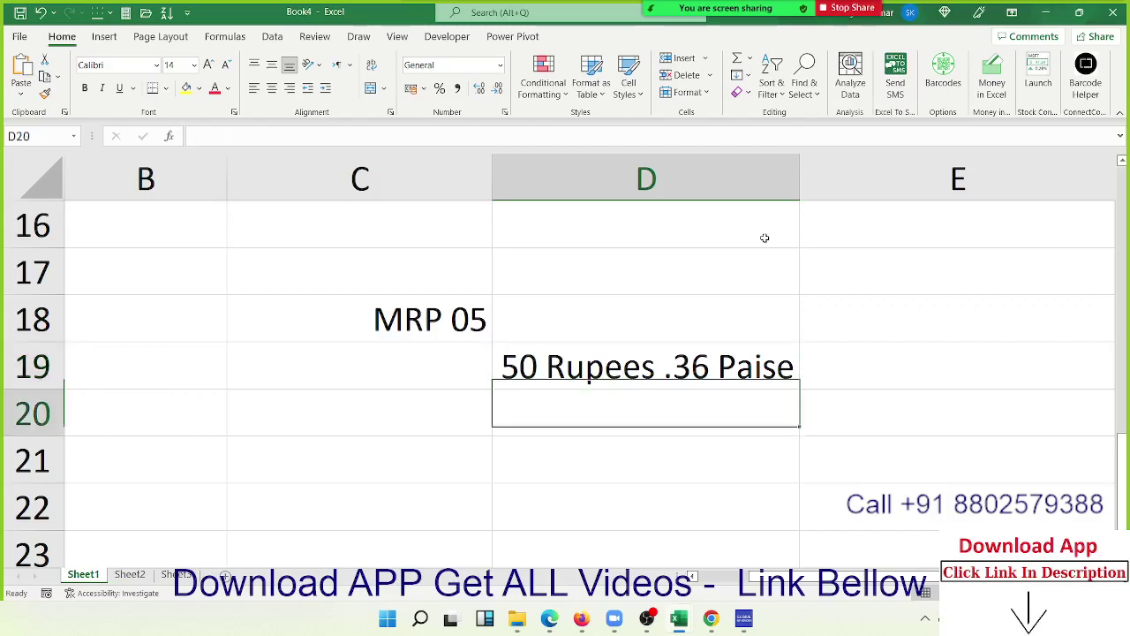
{"action": "key", "text": "Up"}
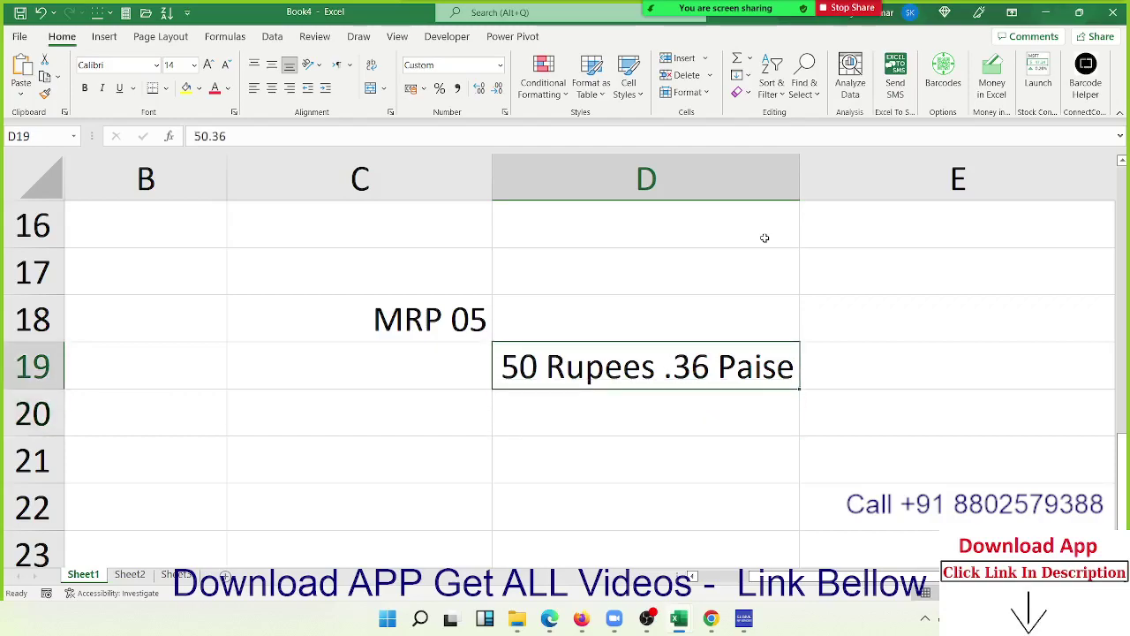
{"action": "left_click", "coordinate": [504, 112]}
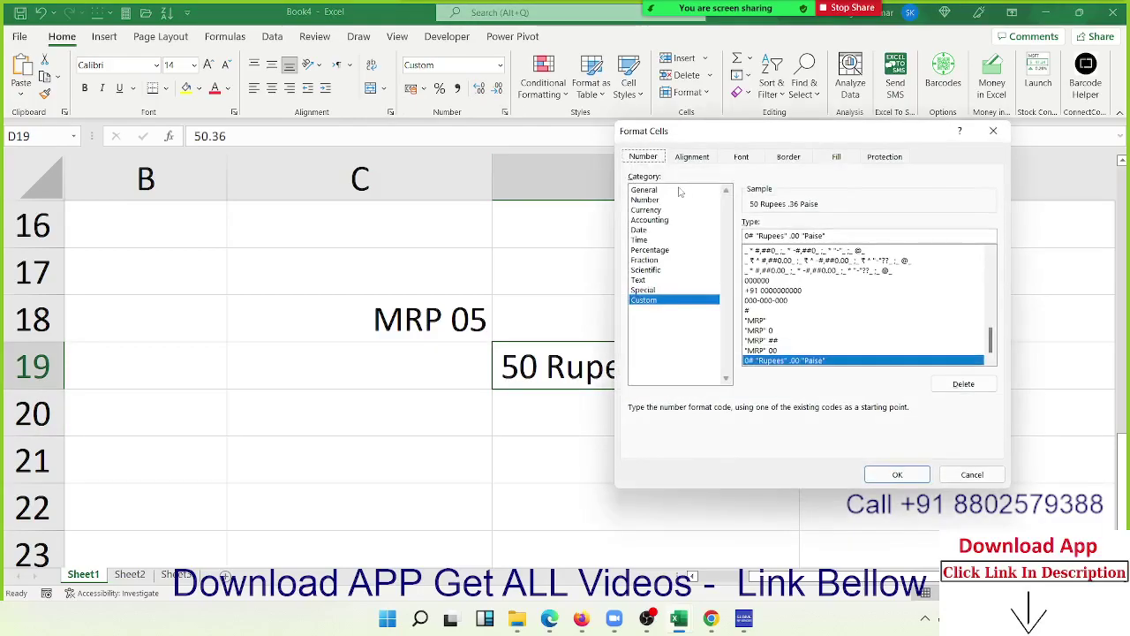
{"action": "double_click", "coordinate": [750, 235]}
{"action": "type", "text": "00"}
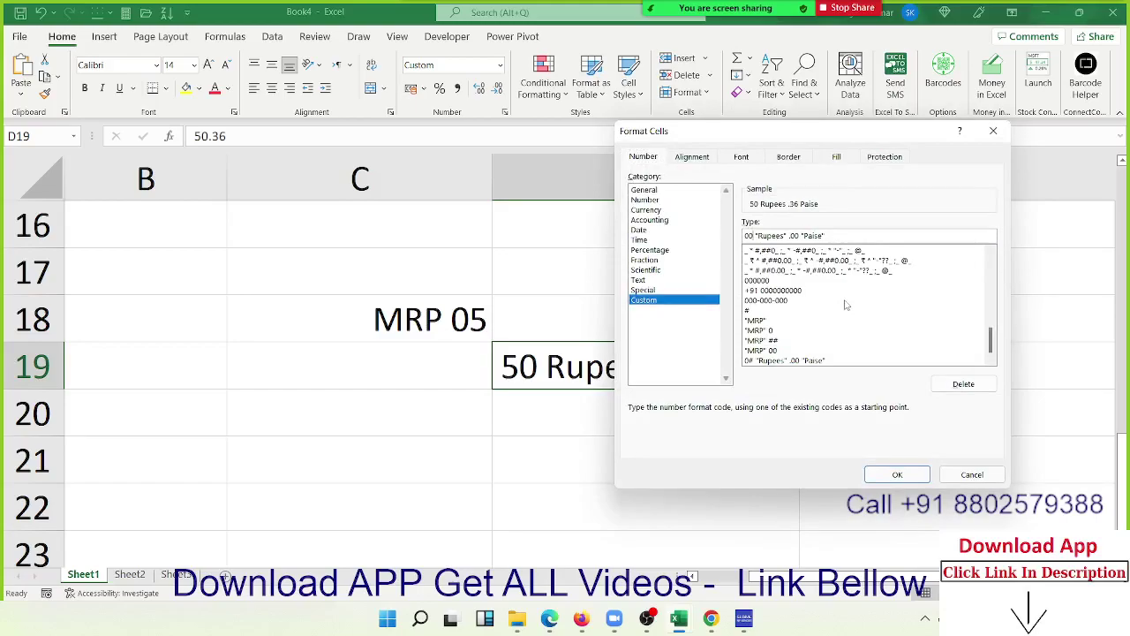
{"action": "key", "text": "Return"}
- Enter test values 5, 5.63 and .50 in D19 to check the Rupees/Paise display
{"action": "type", "text": "5"}
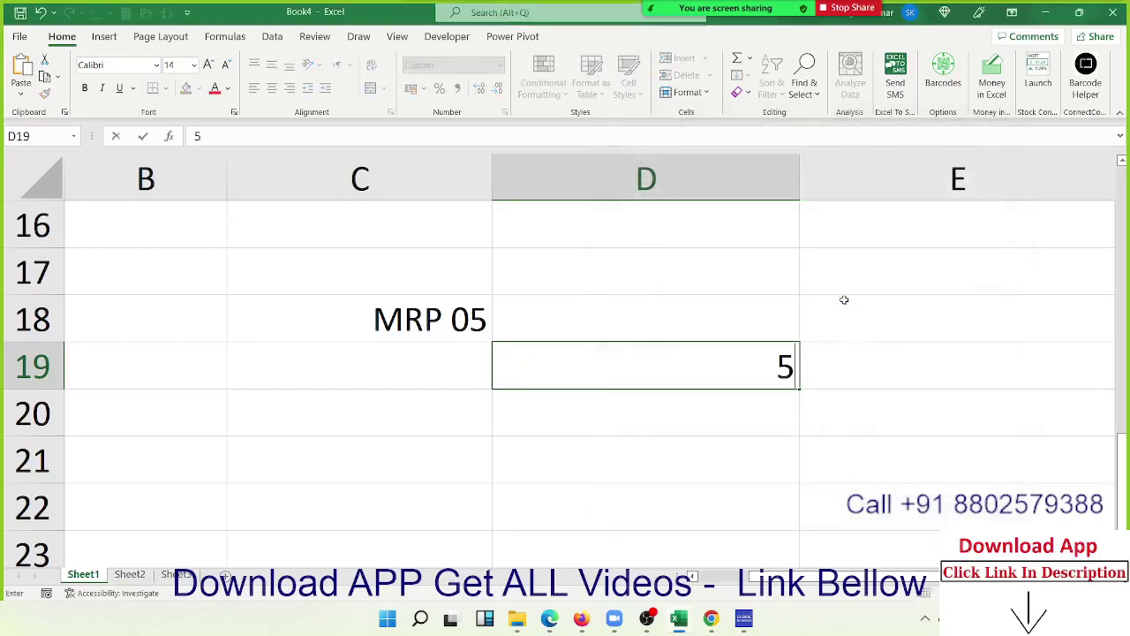
{"action": "key", "text": "Return"}
{"action": "key", "text": "Up"}
{"action": "type", "text": "5"}
{"action": "type", "text": ".63"}
{"action": "key", "text": "Return"}
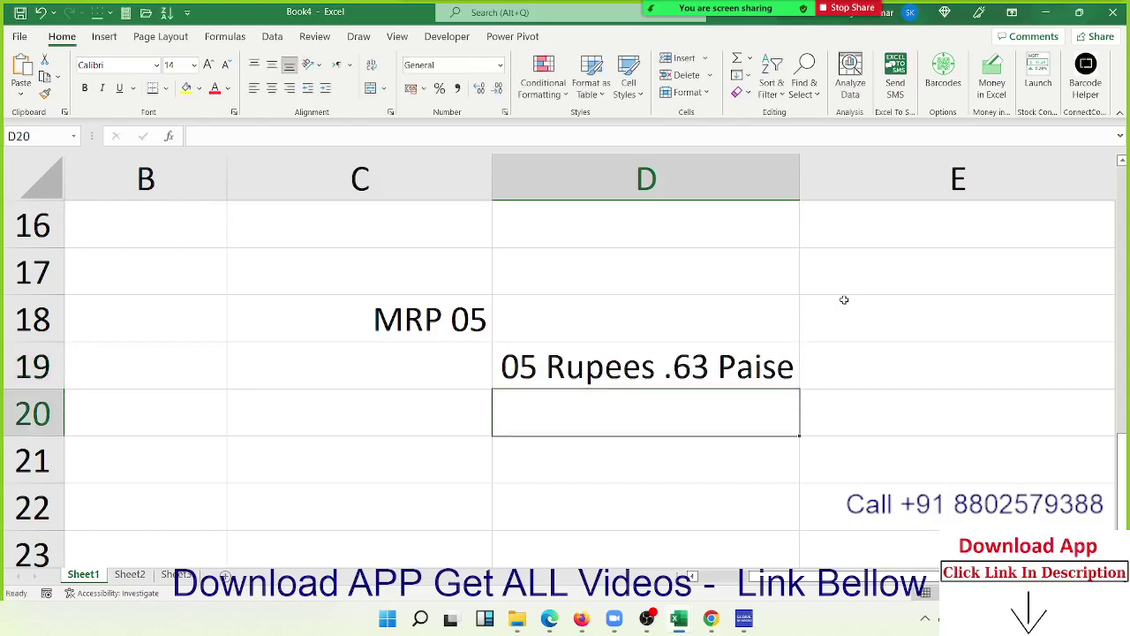
{"action": "key", "text": "Up"}
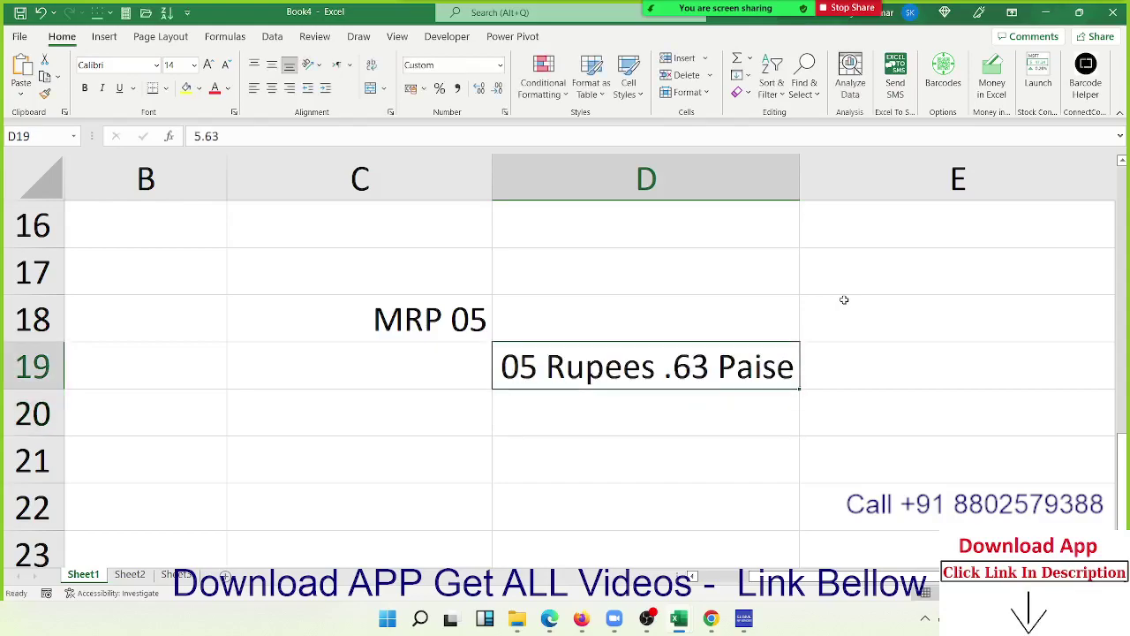
{"action": "type", "text": ".50"}
{"action": "key", "text": "Return"}
{"action": "type", "text": "."}
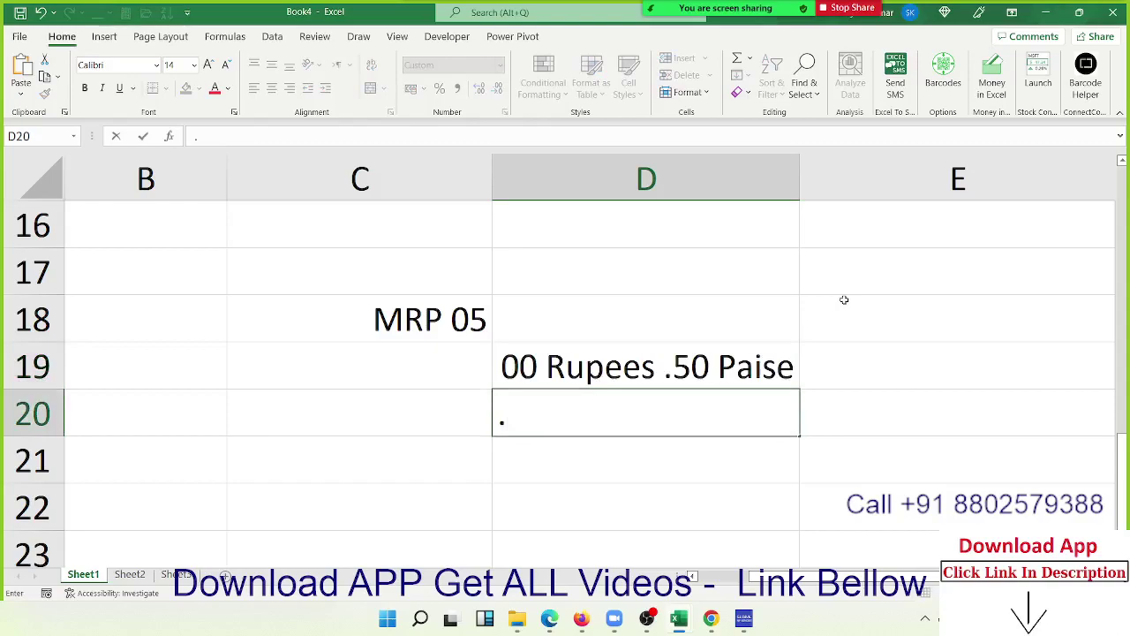
{"action": "key", "text": "Escape"}
{"action": "key", "text": "Up"}
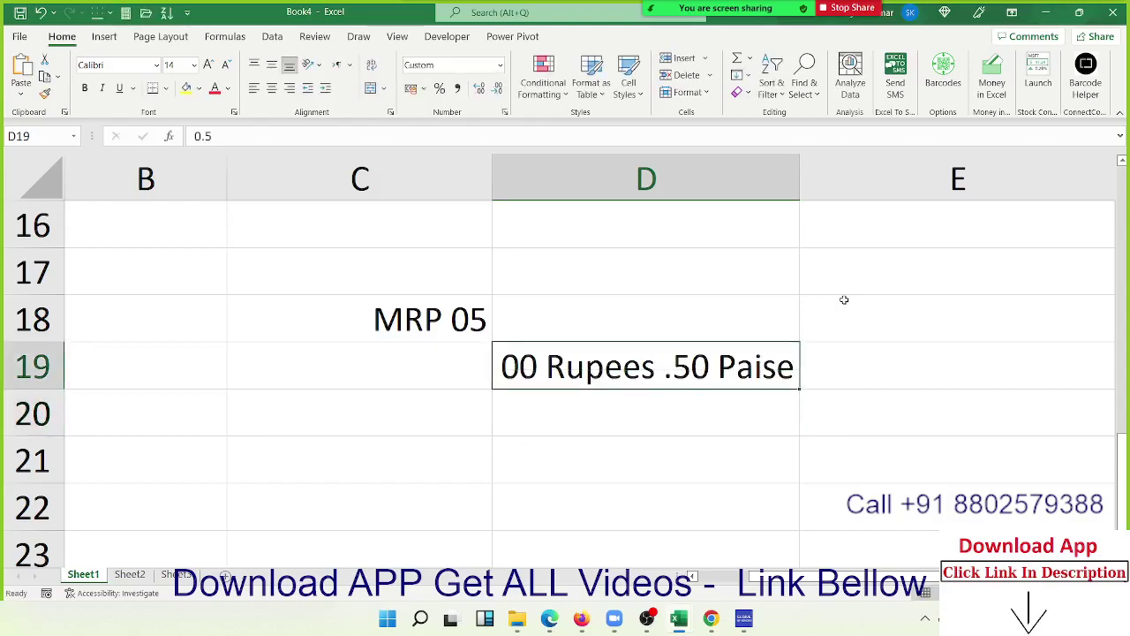
- Remove the leading 00 from D19's Rupees/Paise format code
{"action": "left_click", "coordinate": [506, 112]}
{"action": "double_click", "coordinate": [756, 236]}
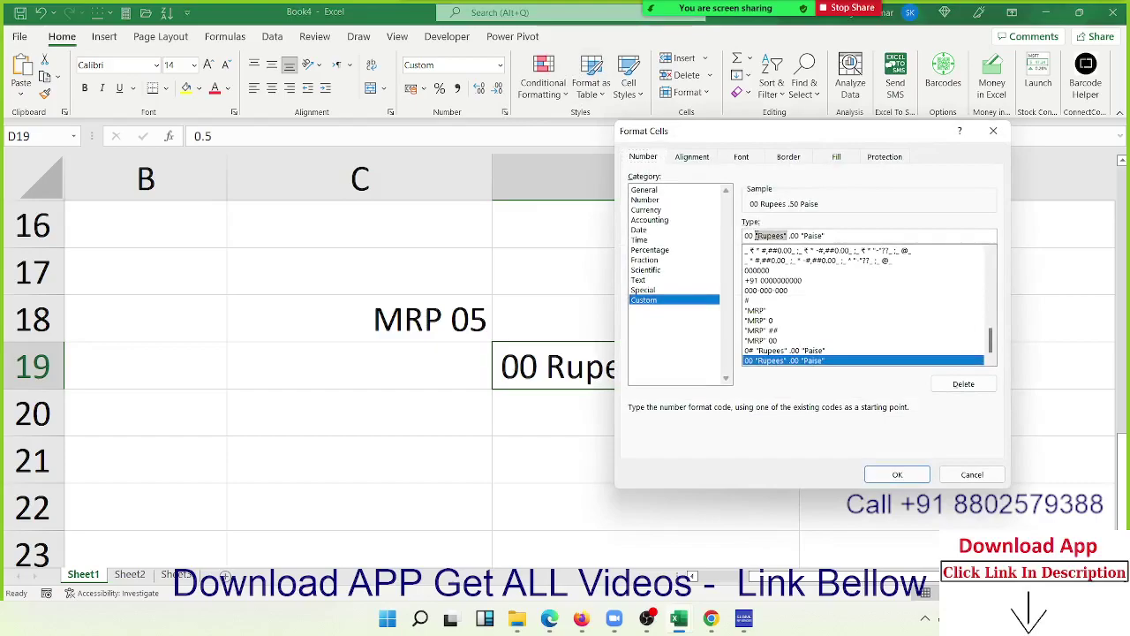
{"action": "left_click", "coordinate": [753, 236]}
{"action": "double_click", "coordinate": [753, 235]}
{"action": "key", "text": "BackSpace"}
{"action": "type", "text": "##"}
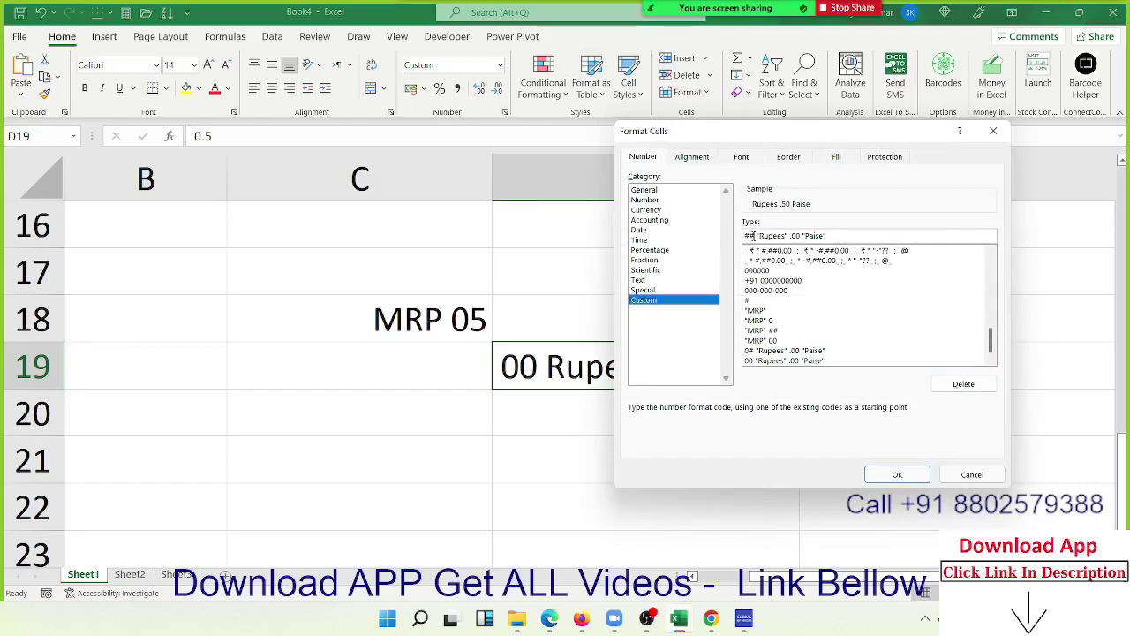
{"action": "key", "text": "Return"}
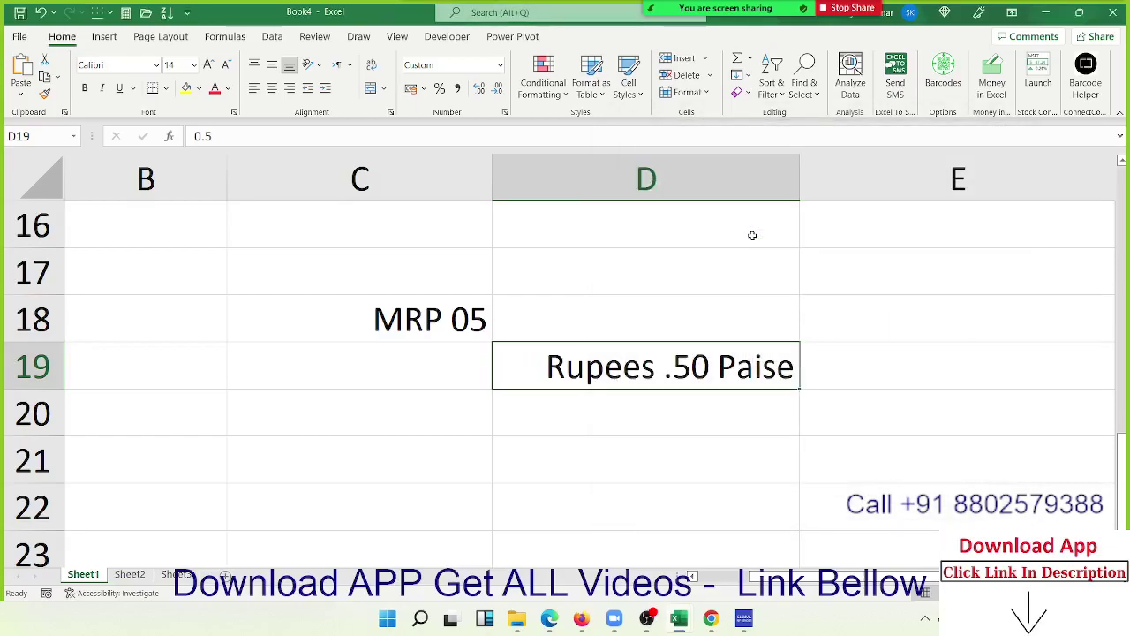
- Replace the leading ## in D19's format code with a single 0
{"action": "left_click", "coordinate": [504, 113]}
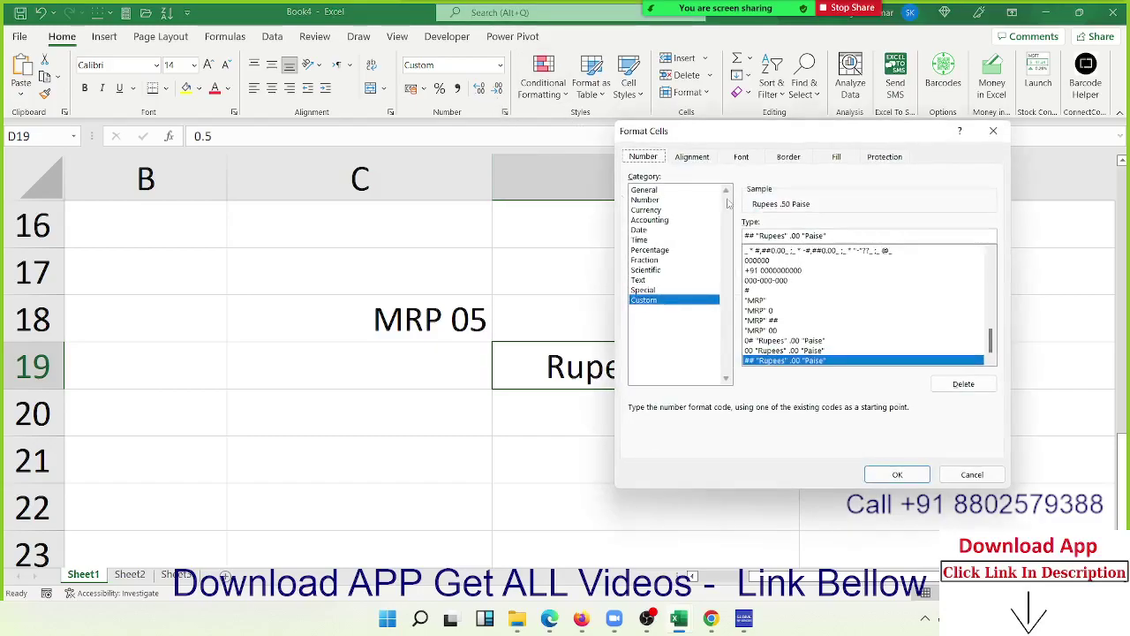
{"action": "double_click", "coordinate": [749, 235]}
{"action": "type", "text": "0"}
{"action": "key", "text": "Return"}
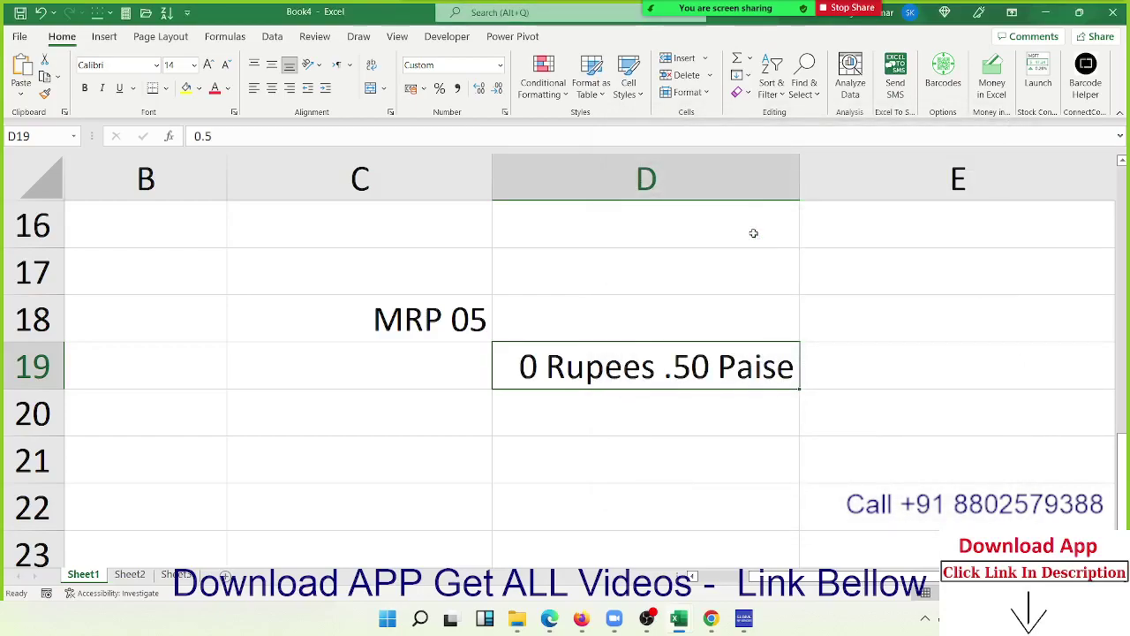
- Enter 5.36 in D19 and add a leading 0 to its format, previewing 05 Rupees .36 Paise
{"action": "type", "text": "5.3"}
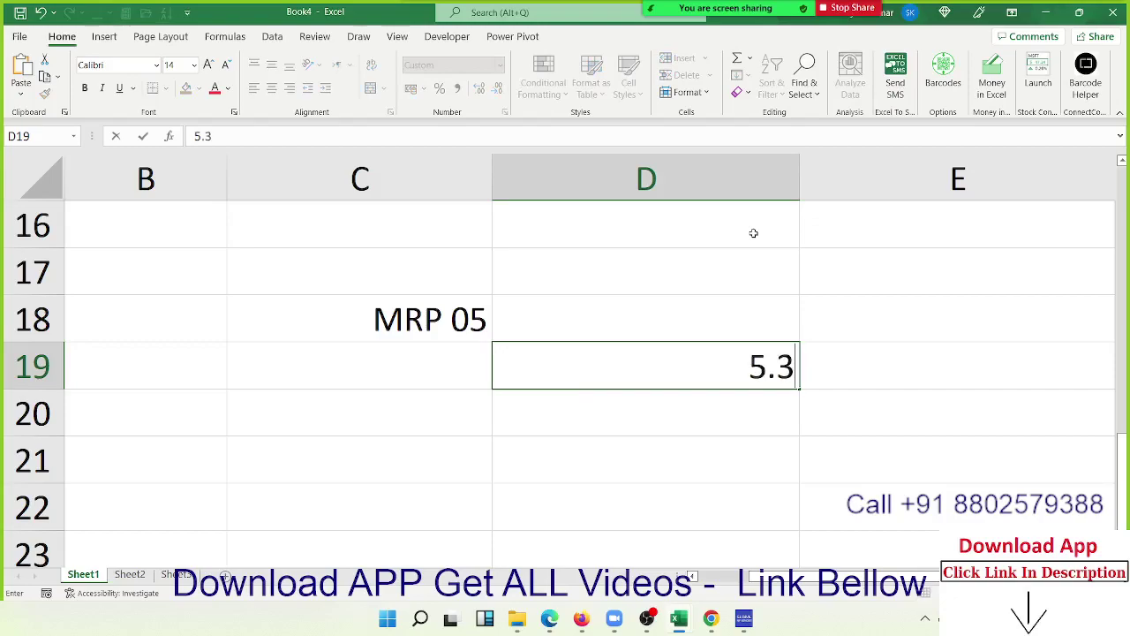
{"action": "type", "text": "6"}
{"action": "key", "text": "Return"}
{"action": "key", "text": "Up"}
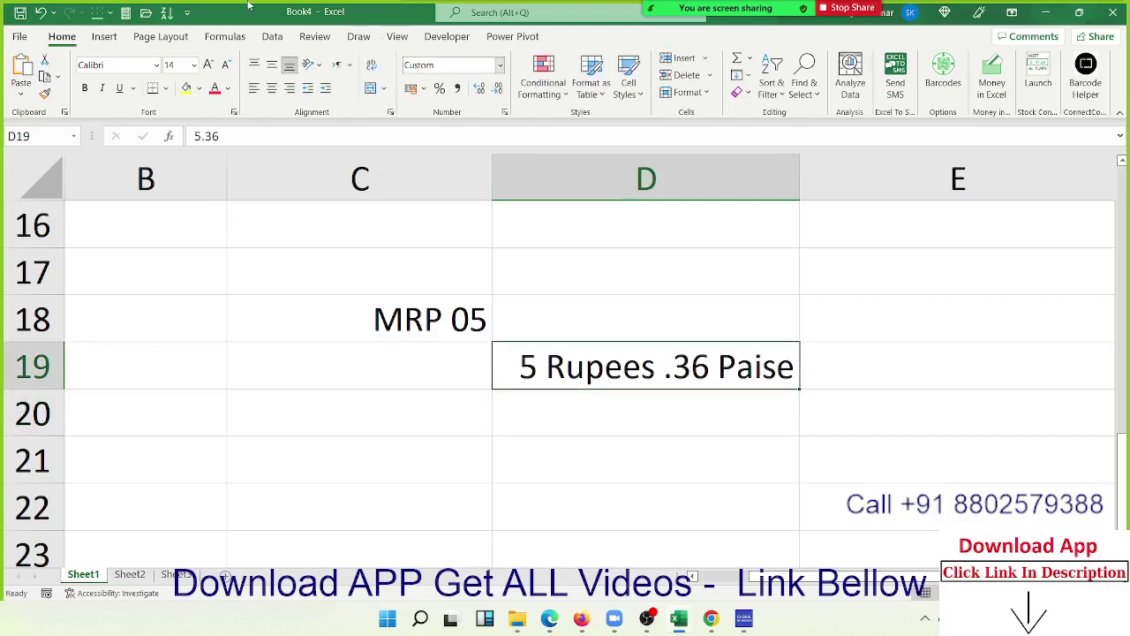
{"action": "left_click", "coordinate": [506, 113]}
{"action": "left_click", "coordinate": [749, 237]}
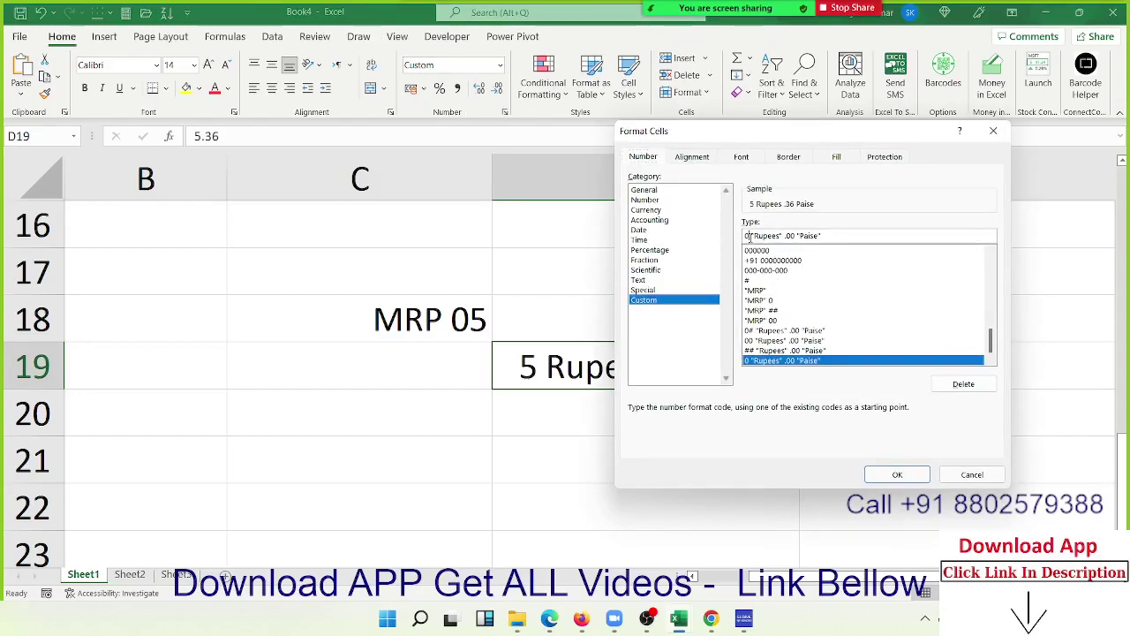
{"action": "type", "text": "0"}
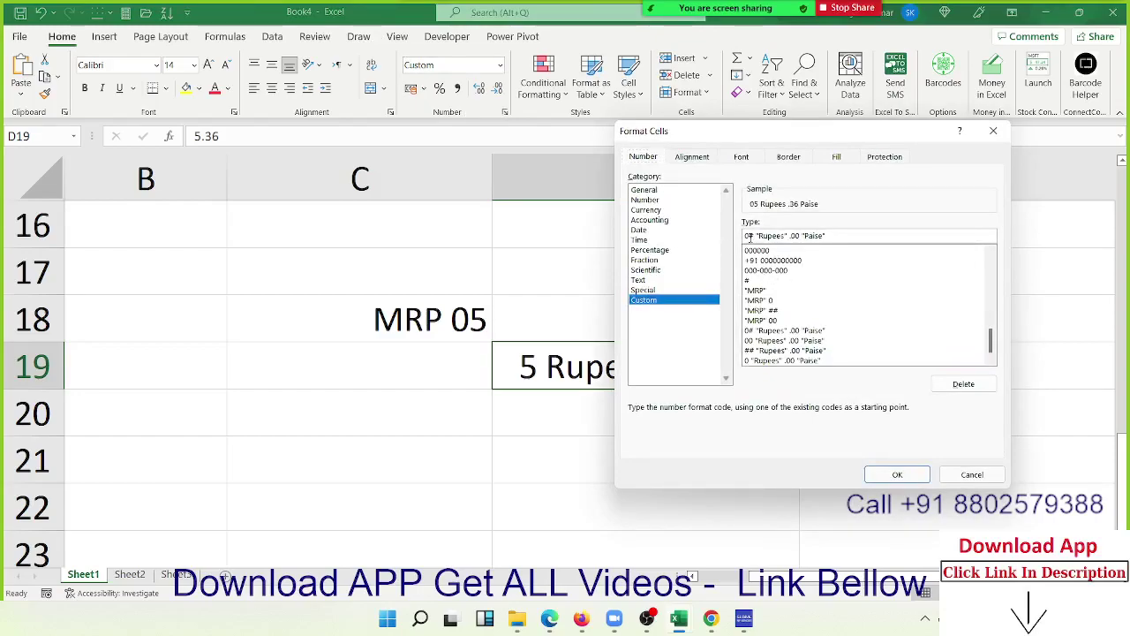
{"action": "double_click", "coordinate": [795, 235]}
{"action": "mouse_move", "coordinate": [827, 139]}
{"action": "left_mouse_down"}
{"action": "mouse_move", "coordinate": [496, 134]}
{"action": "mouse_move", "coordinate": [431, 121]}
{"action": "left_mouse_up"}
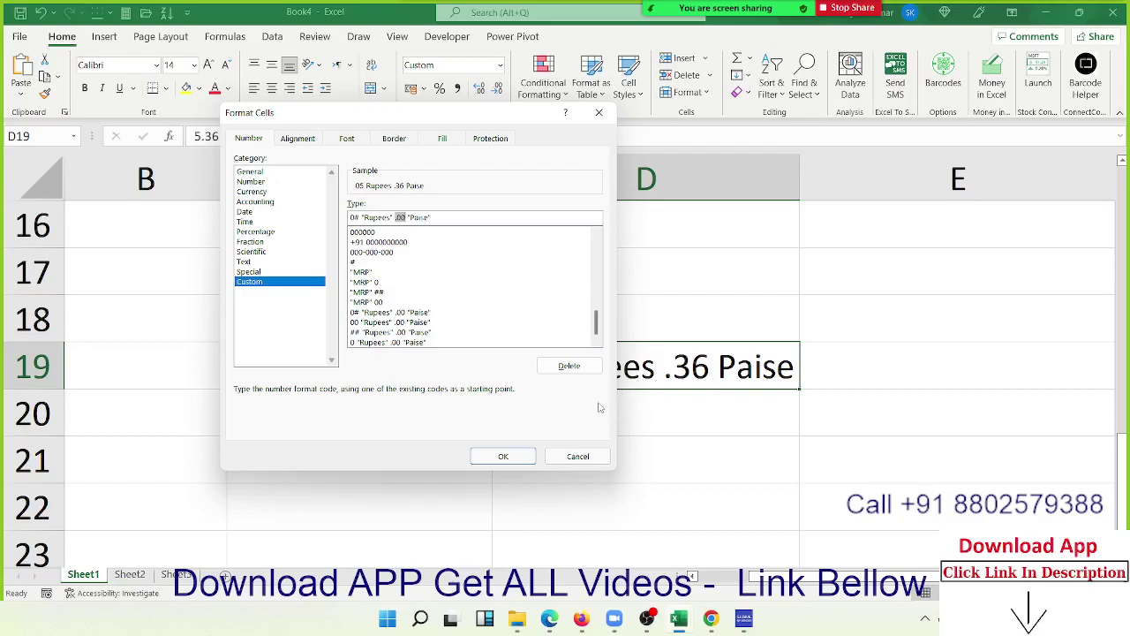
- Confirm the leading-zero Rupees format and enter 50000 in cell C27
{"action": "left_click", "coordinate": [503, 455]}
{"action": "left_click", "coordinate": [363, 414]}
{"action": "scroll", "coordinate": [363, 414], "scroll_direction": "down", "scroll_amount": 3}
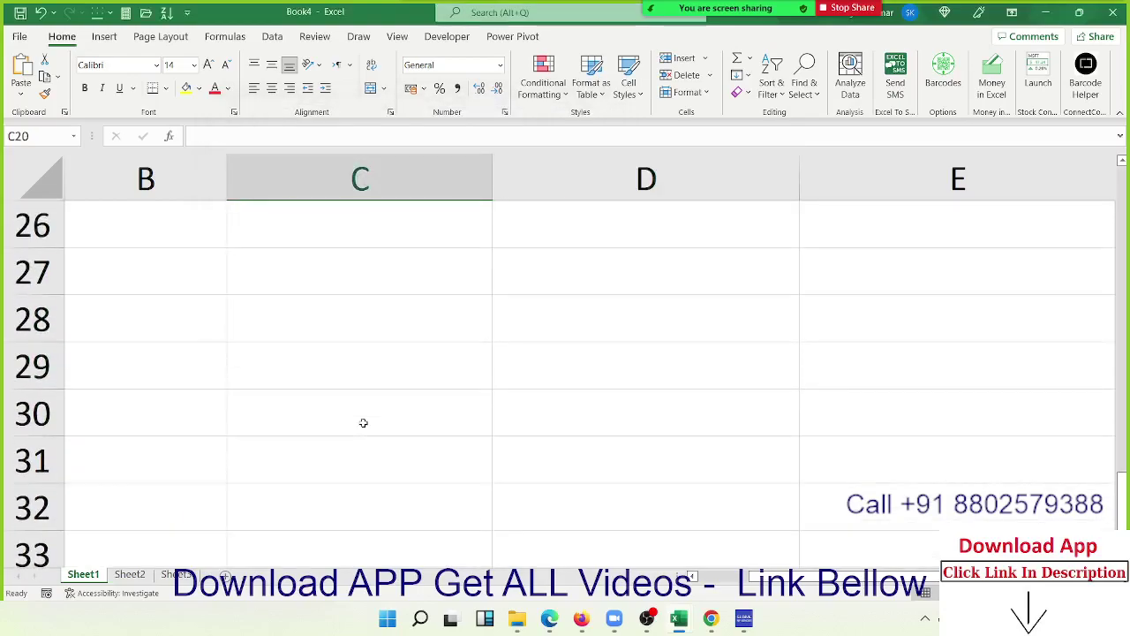
{"action": "left_click", "coordinate": [345, 281]}
{"action": "type", "text": "5"}
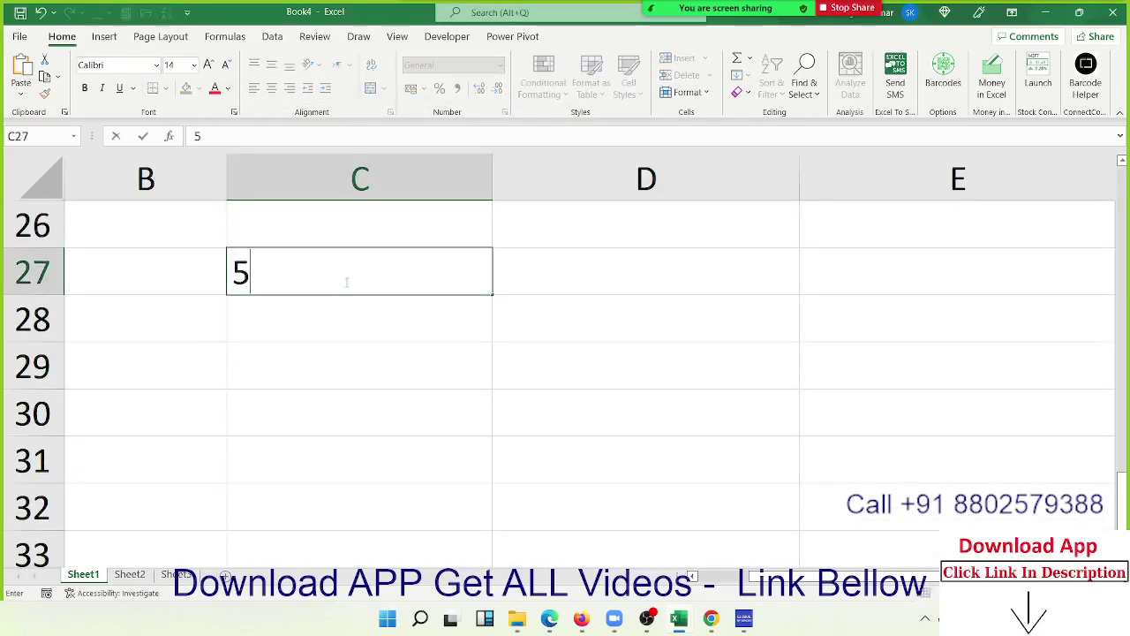
{"action": "type", "text": "0000"}
{"action": "key", "text": "ctrl+Return"}
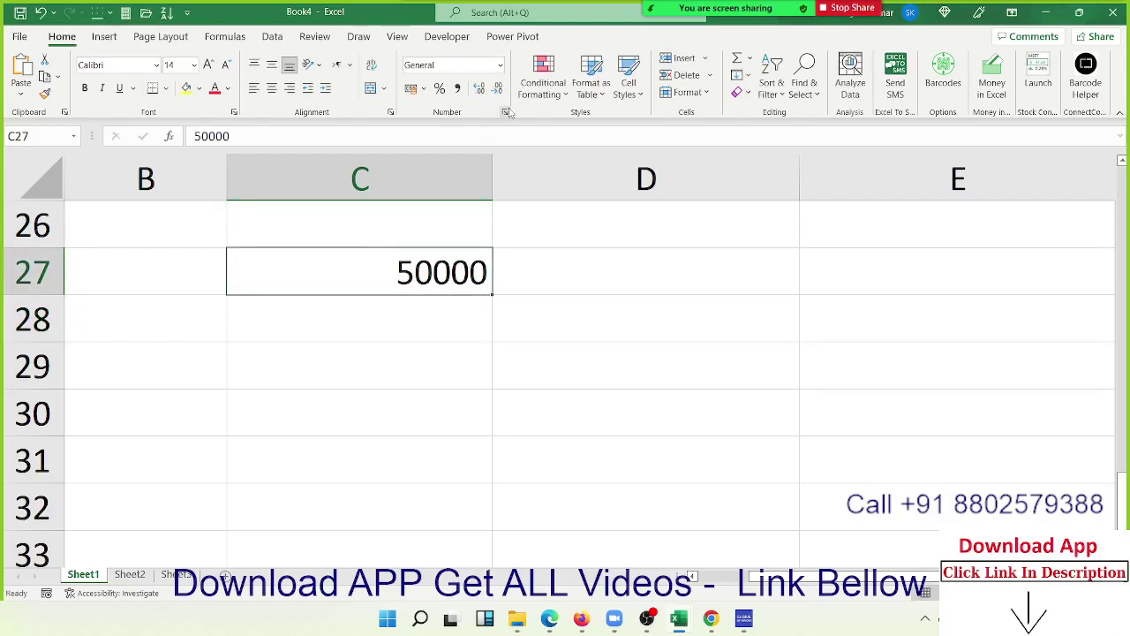
- Apply the custom format #,### to C27
{"action": "left_click", "coordinate": [508, 111]}
{"action": "left_click_drag", "start_coordinate": [431, 106], "coordinate": [826, 85]}
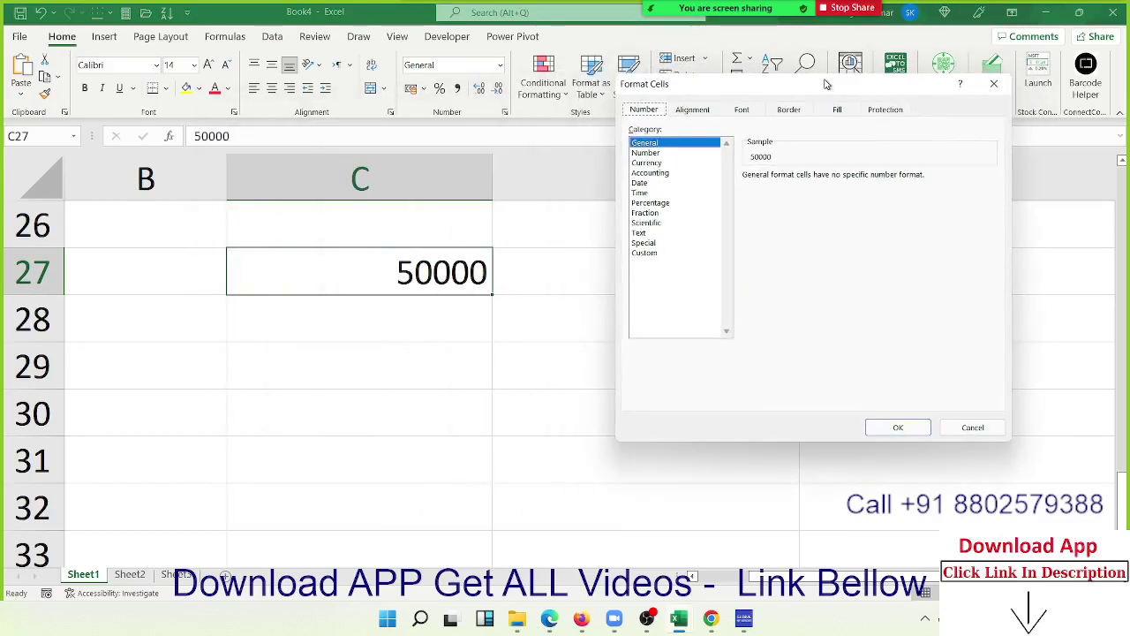
{"action": "left_click", "coordinate": [644, 253]}
{"action": "key", "text": "Escape"}
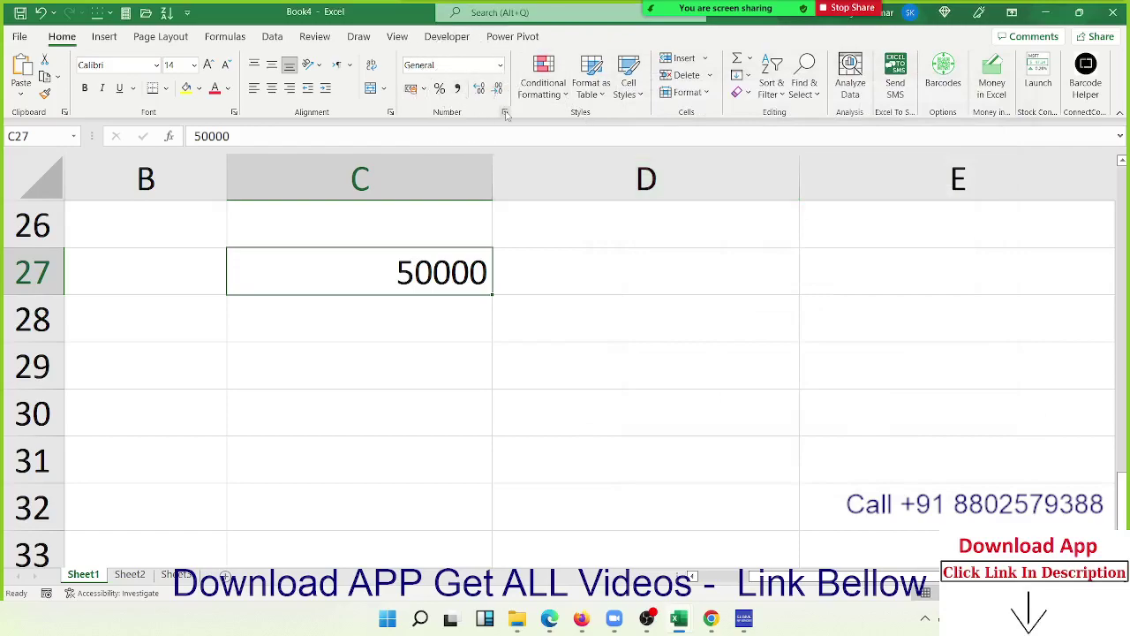
{"action": "left_click", "coordinate": [505, 113]}
{"action": "left_click", "coordinate": [655, 252]}
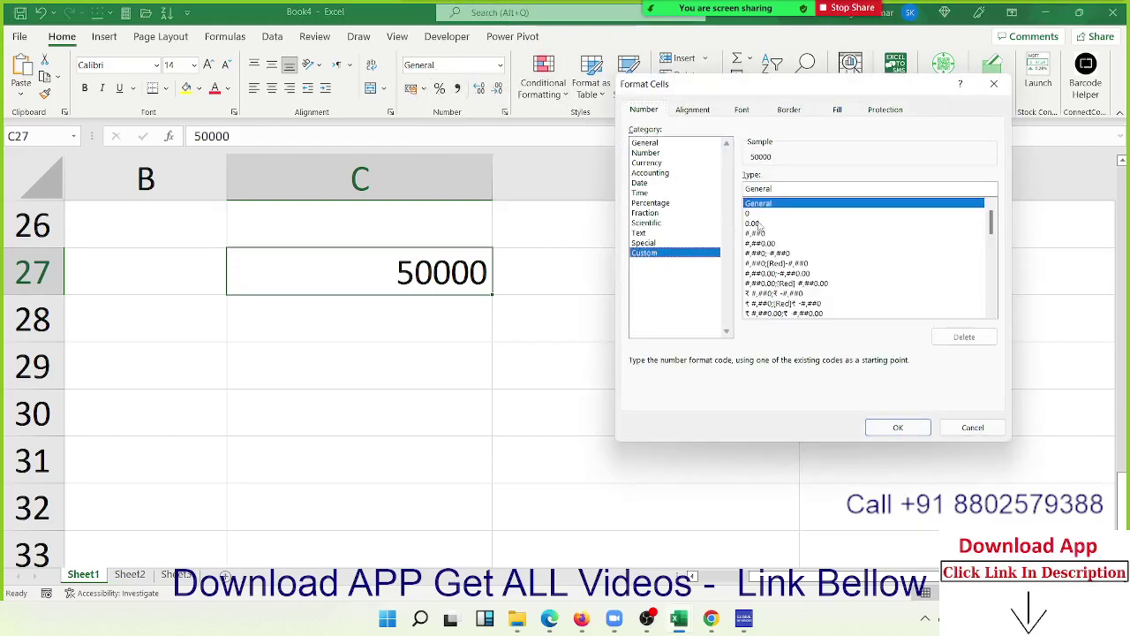
{"action": "double_click", "coordinate": [758, 189]}
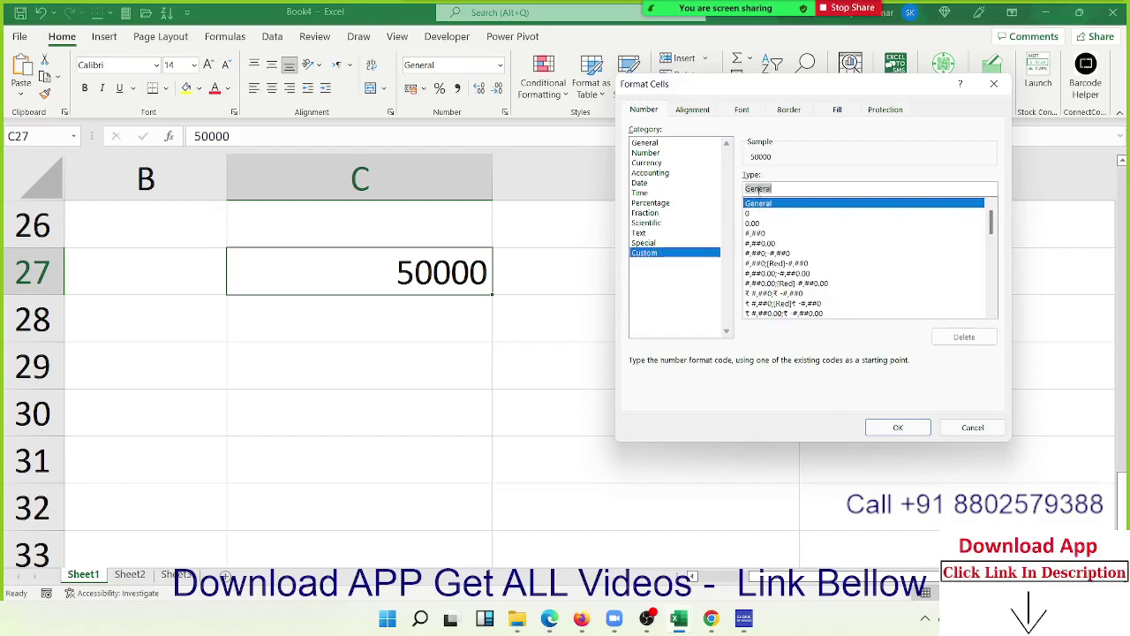
{"action": "type", "text": "#,#"}
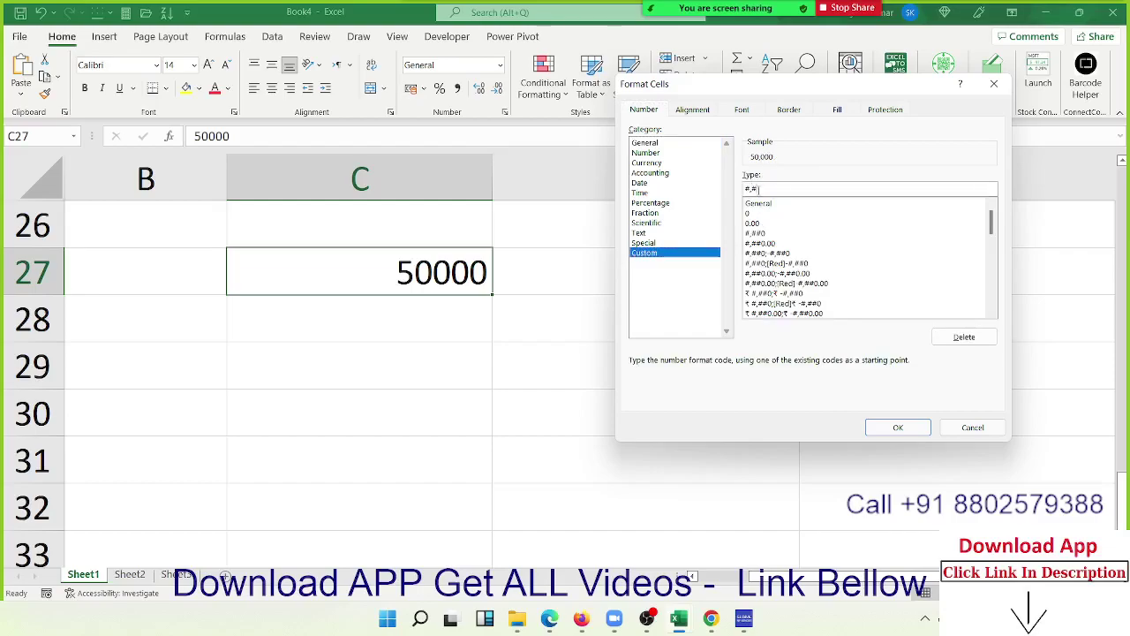
{"action": "type", "text": "##"}
{"action": "key", "text": "Return"}
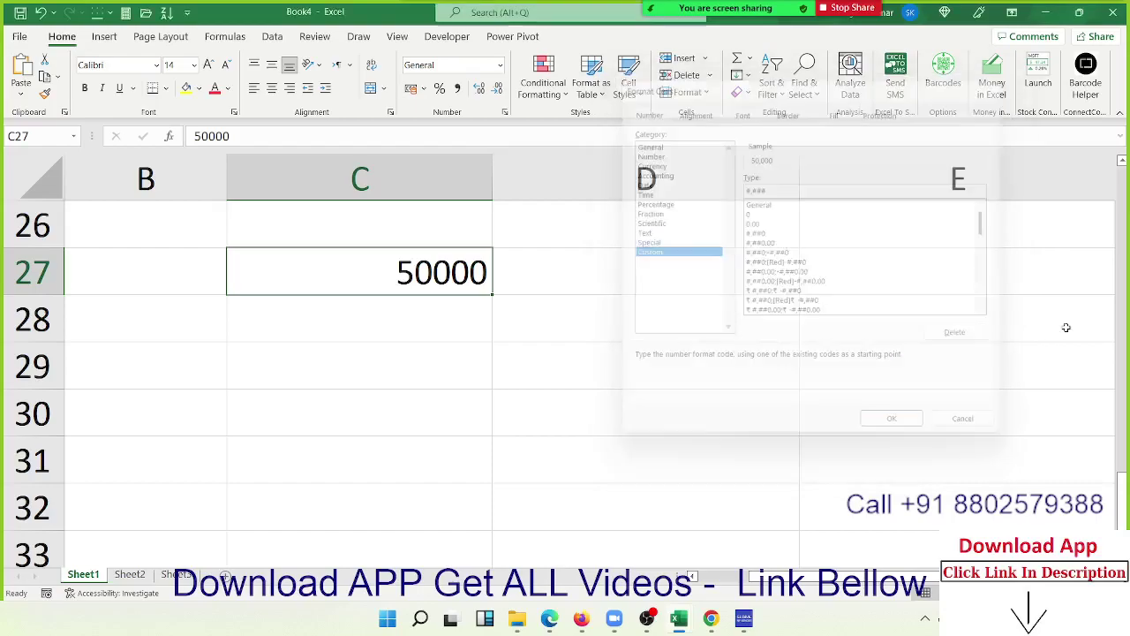
{"action": "key", "text": "Return"}
- Trim C27's format code to #, so 50000 displays as 50
{"action": "key", "text": "Up"}
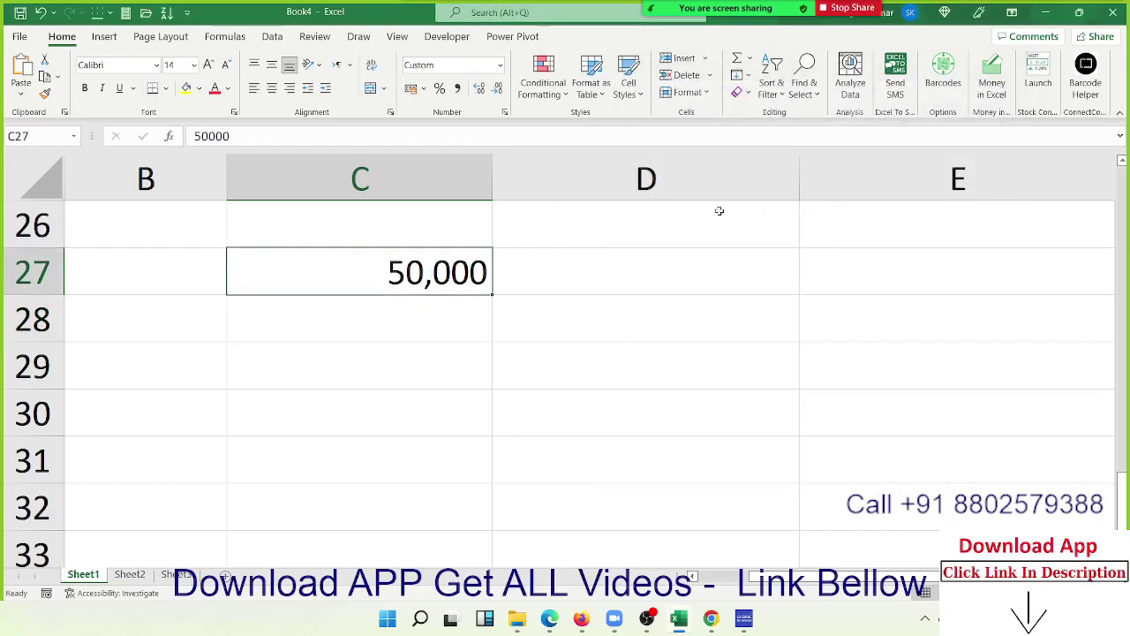
{"action": "left_click", "coordinate": [505, 112]}
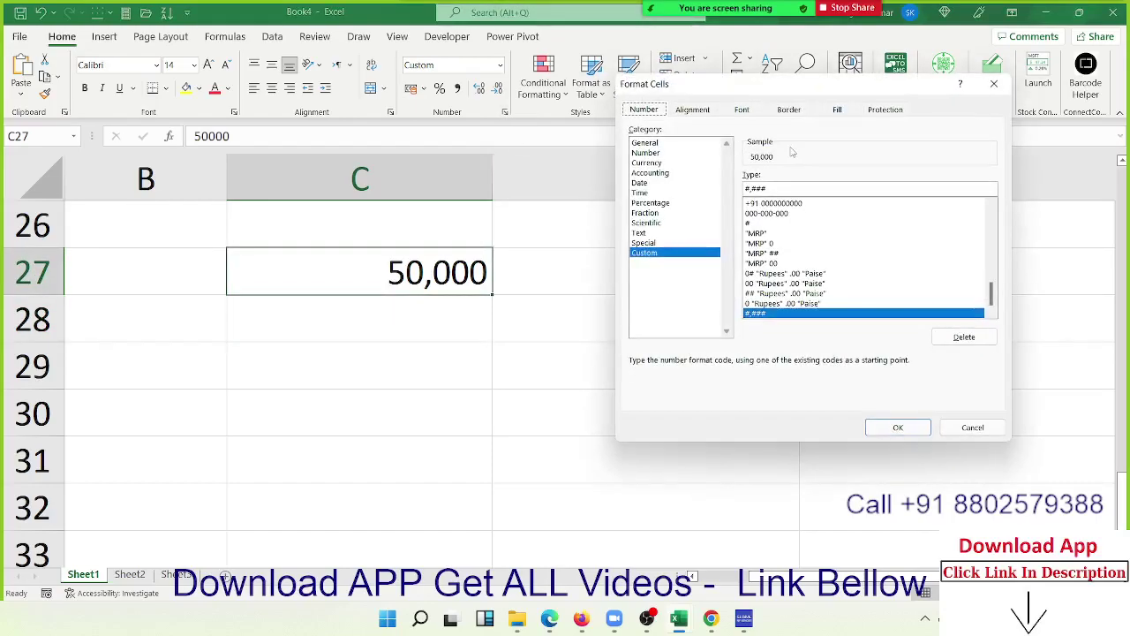
{"action": "key", "text": "BackSpace"}
{"action": "key", "text": "BackSpace"}
{"action": "key", "text": "BackSpace"}
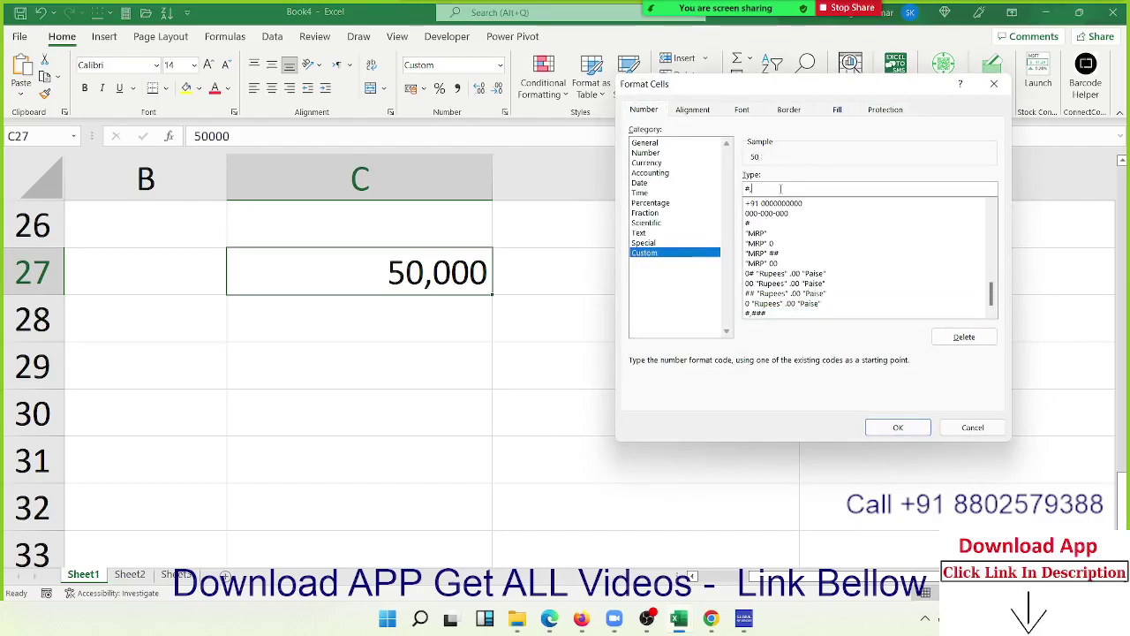
{"action": "key", "text": "Return"}
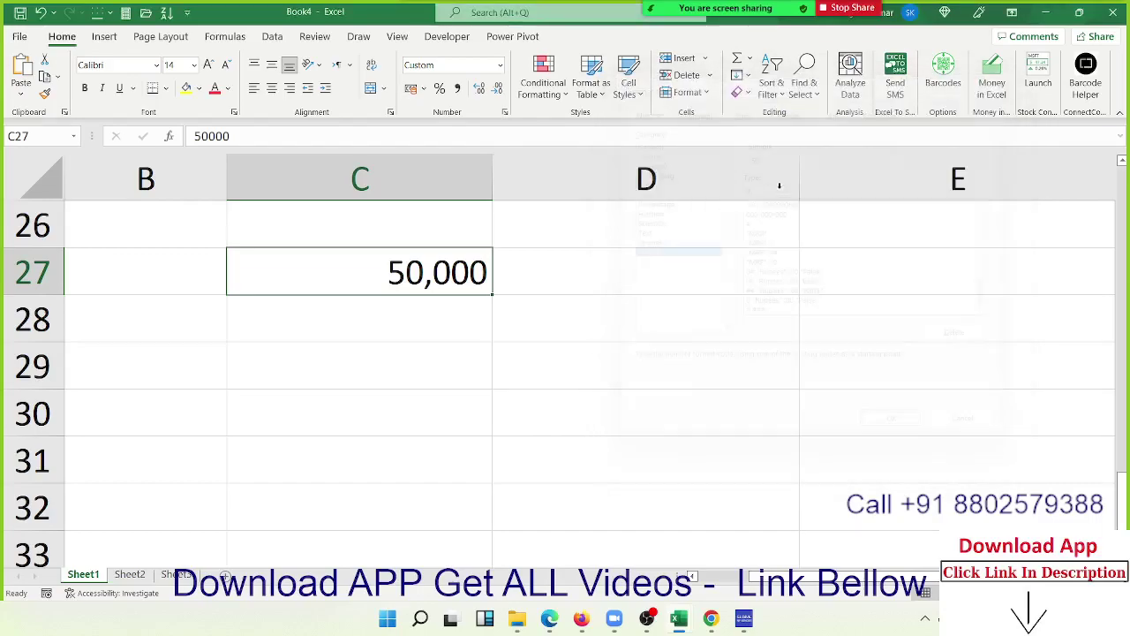
{"action": "left_click", "coordinate": [505, 112]}
- Append "Thousand" to C27's format code so it reads 50 Thousand
{"action": "left_click", "coordinate": [791, 191]}
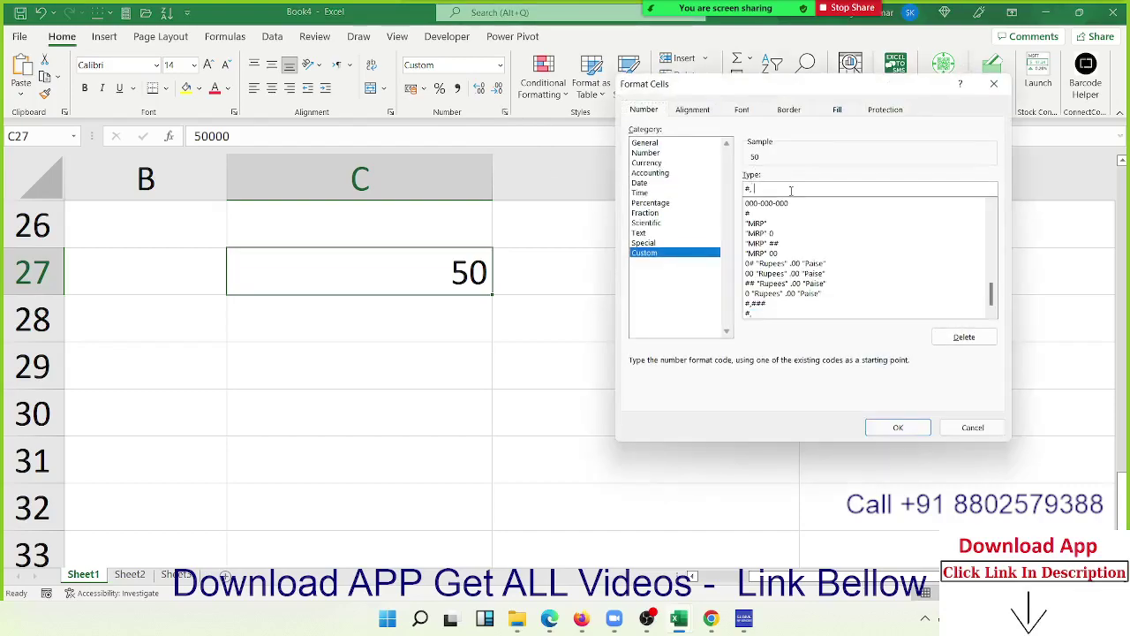
{"action": "type", "text": "\"Th"}
{"action": "type", "text": "ousan"}
{"action": "type", "text": "d\""}
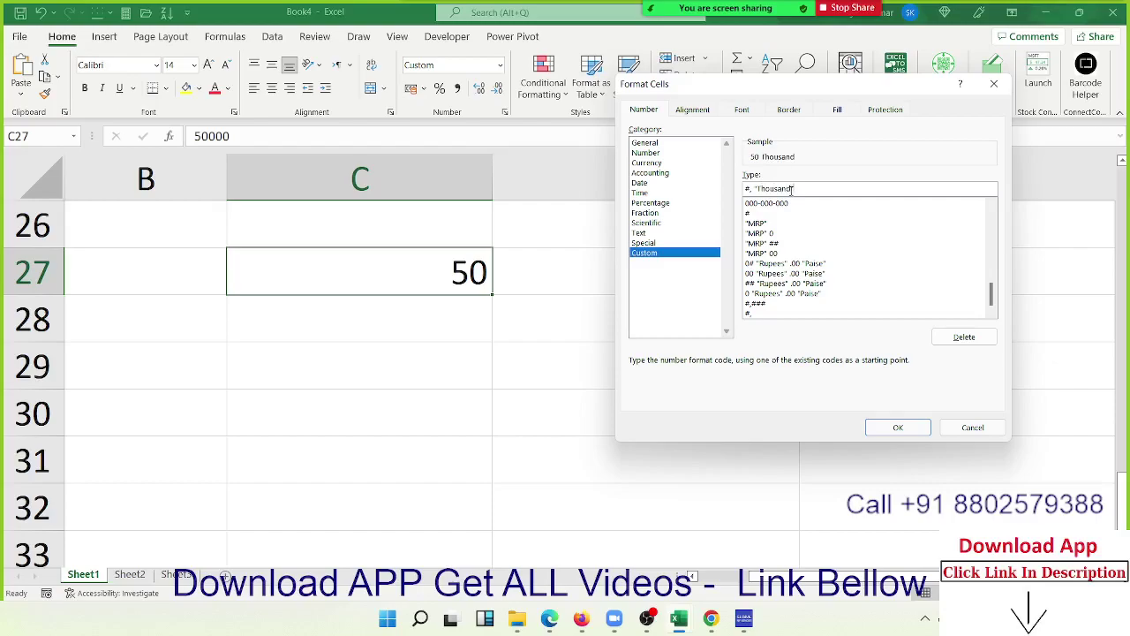
{"action": "key", "text": "Return"}
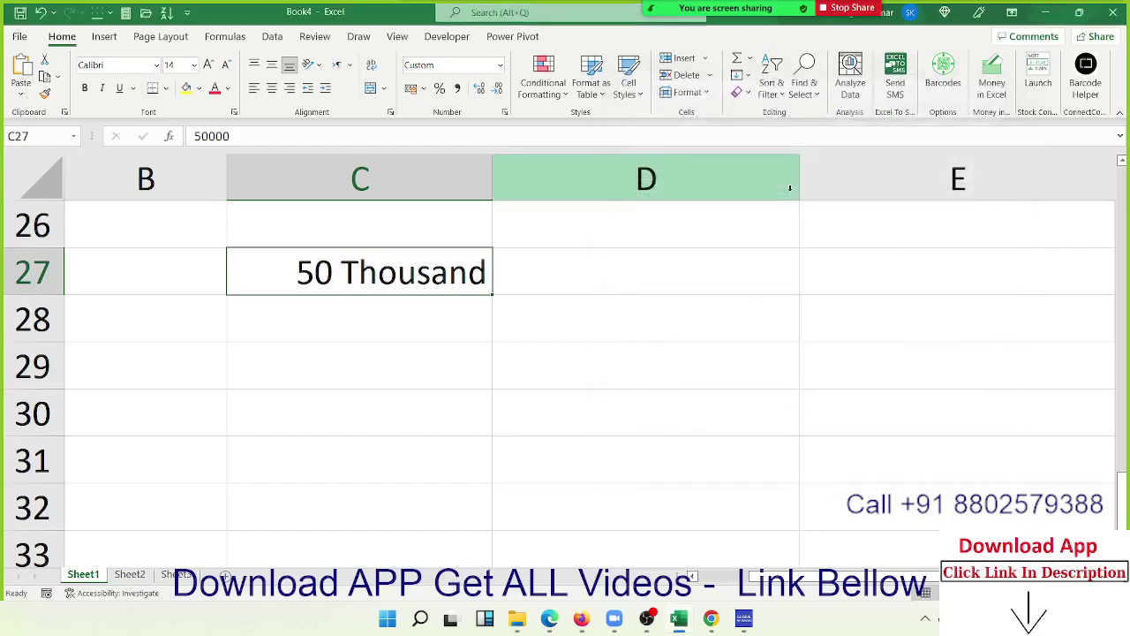
- Enter =C27+1000 in C28, which displays 51 Thousand
{"action": "key", "text": "Down"}
{"action": "type", "text": "="}
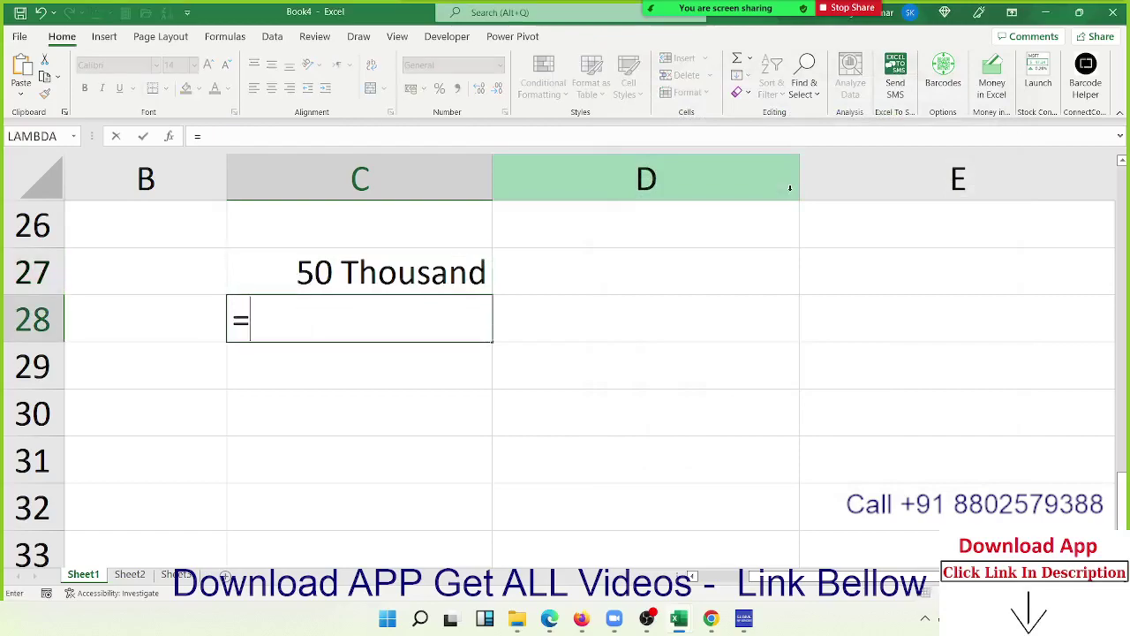
{"action": "type", "text": "C27+100"}
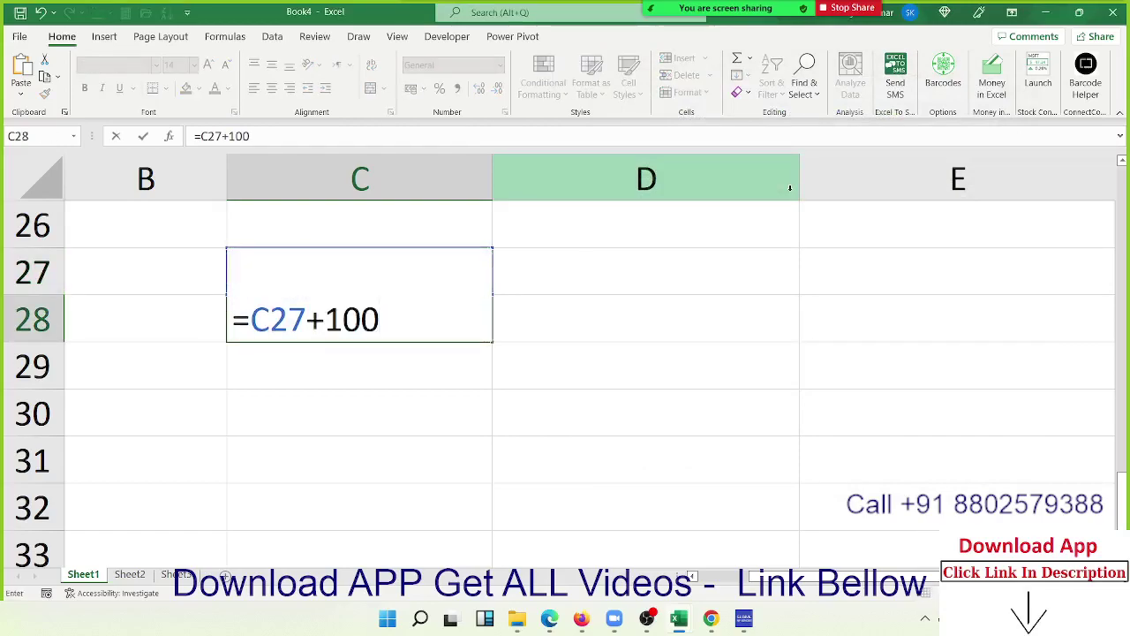
{"action": "type", "text": "0"}
{"action": "key", "text": "Return"}
{"action": "key", "text": "Up"}
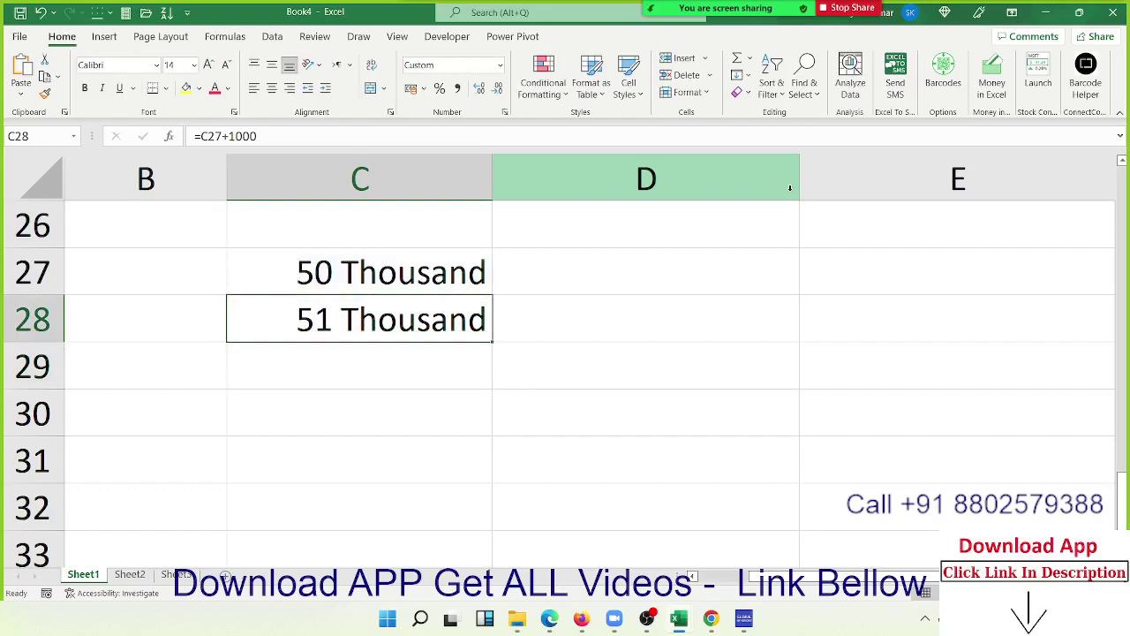
- Review C27's stored value 50000 and the Thousand part of its format code
{"action": "double_click", "coordinate": [351, 276]}
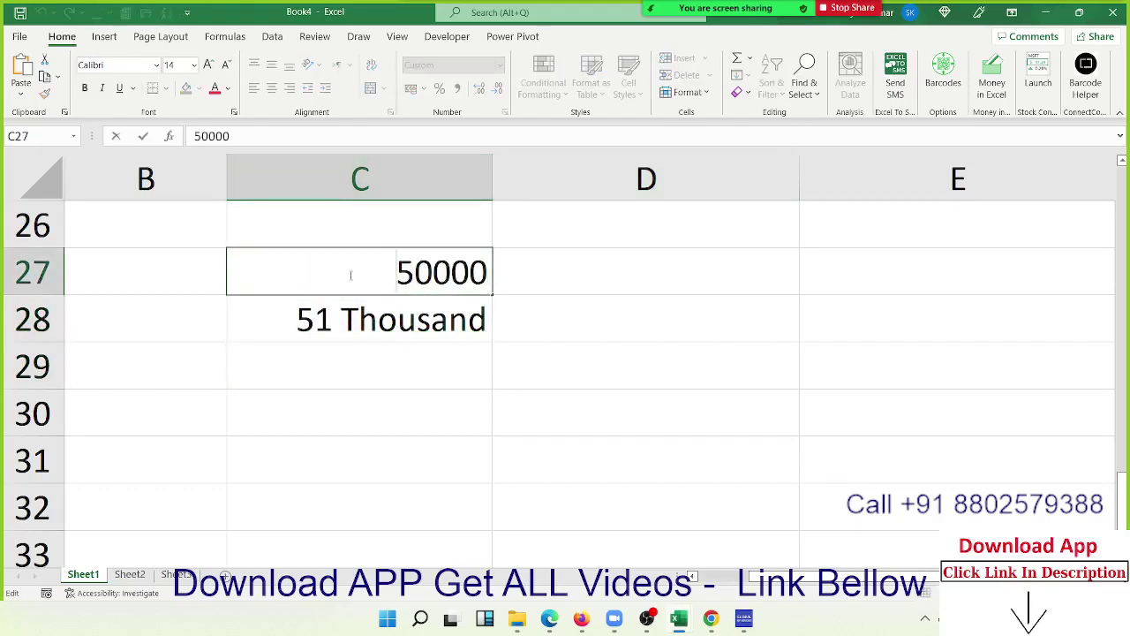
{"action": "key", "text": "Return"}
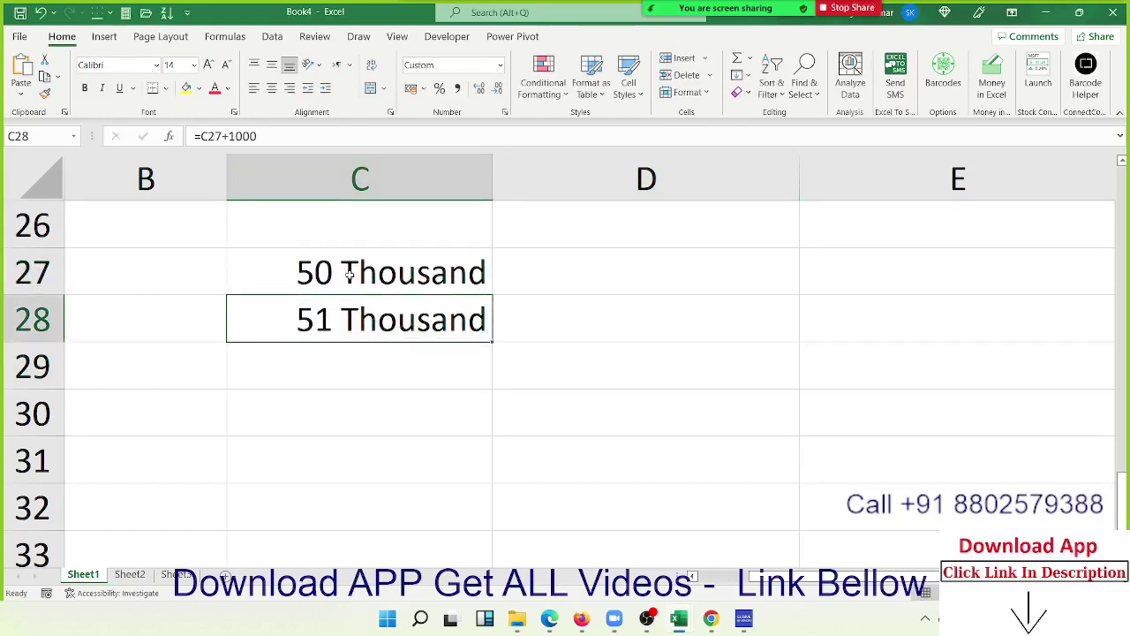
{"action": "left_click", "coordinate": [350, 275]}
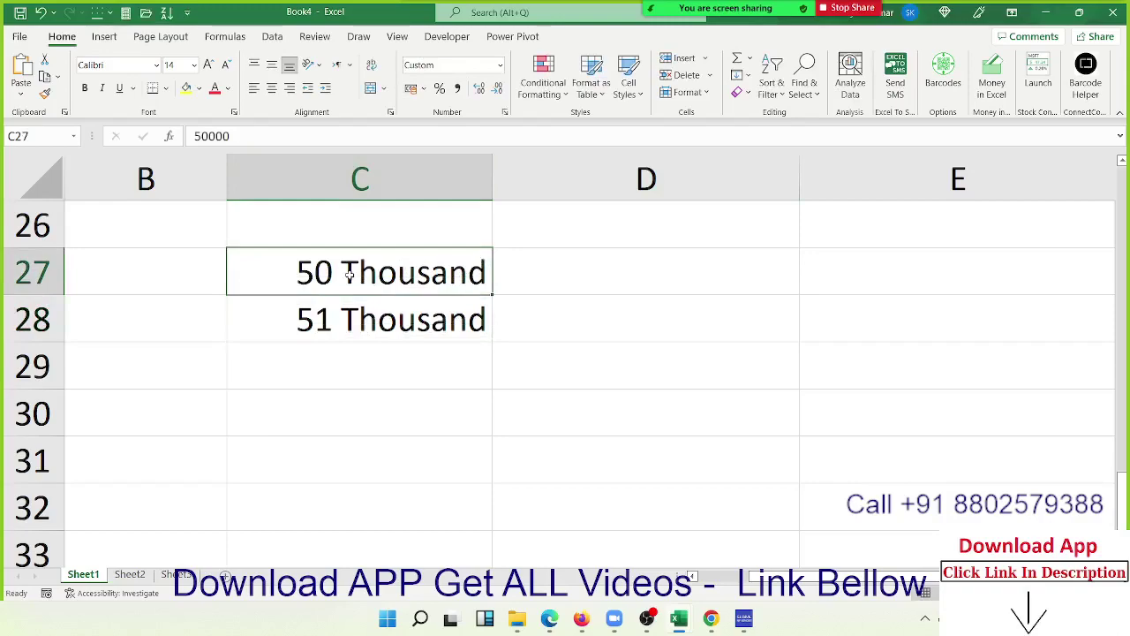
{"action": "left_click", "coordinate": [505, 112]}
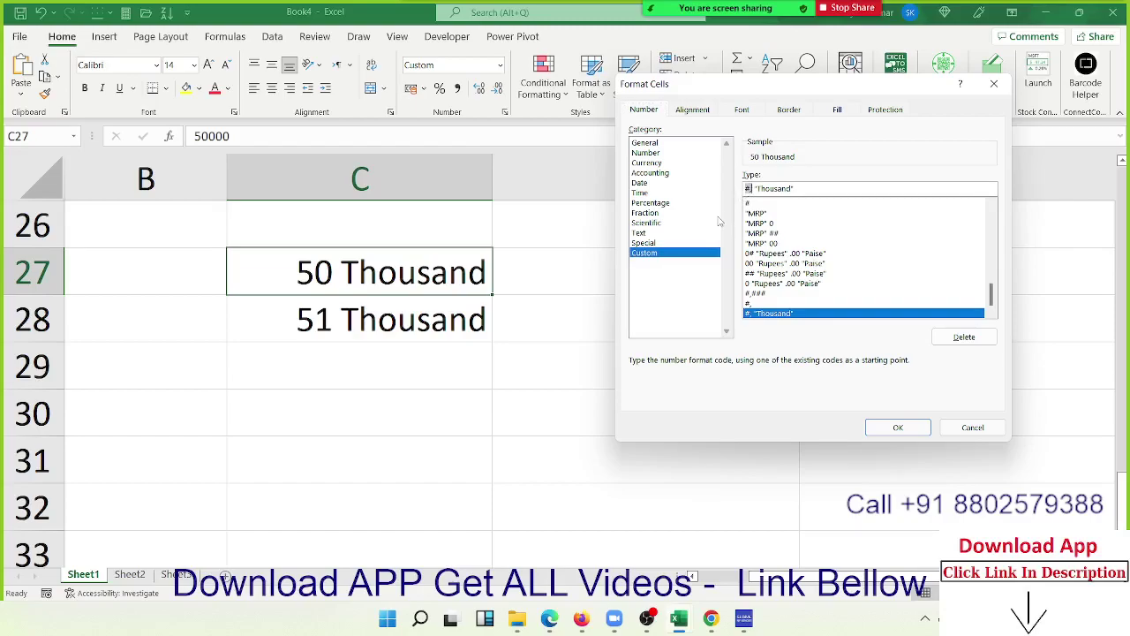
{"action": "left_click_drag", "start_coordinate": [755, 189], "coordinate": [883, 191]}
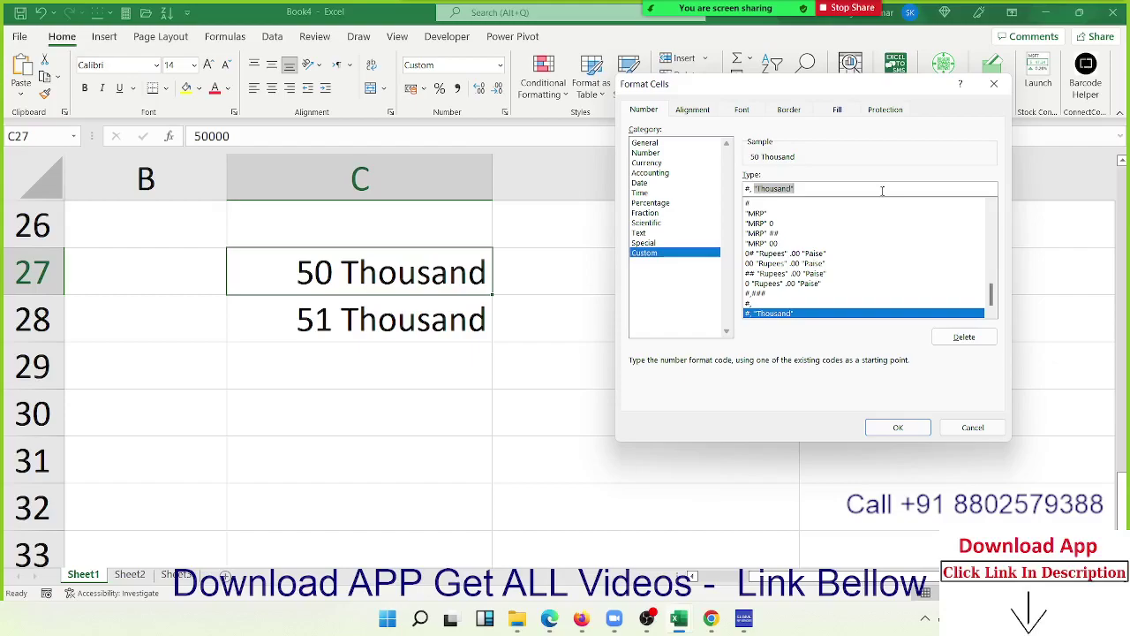
{"action": "key", "text": "Return"}
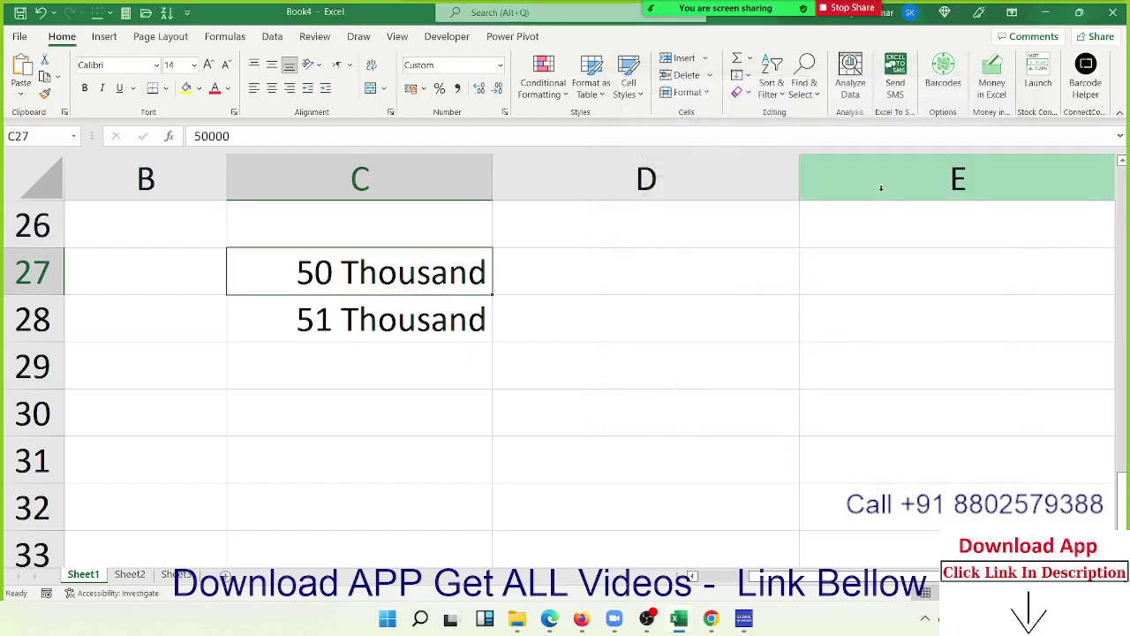
- Enter 64665658 in C30 and give it the custom format 0.00,, to show 64.67
{"action": "key", "text": "Down"}
{"action": "key", "text": "Down"}
{"action": "key", "text": "Down"}
{"action": "type", "text": "64"}
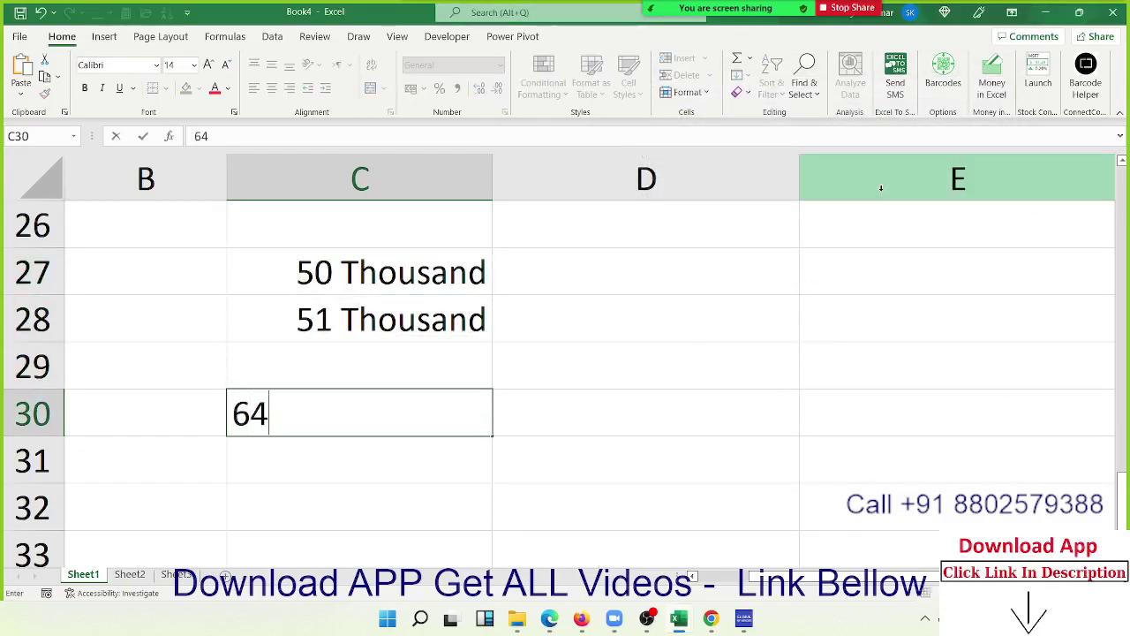
{"action": "type", "text": "665658"}
{"action": "key", "text": "Return"}
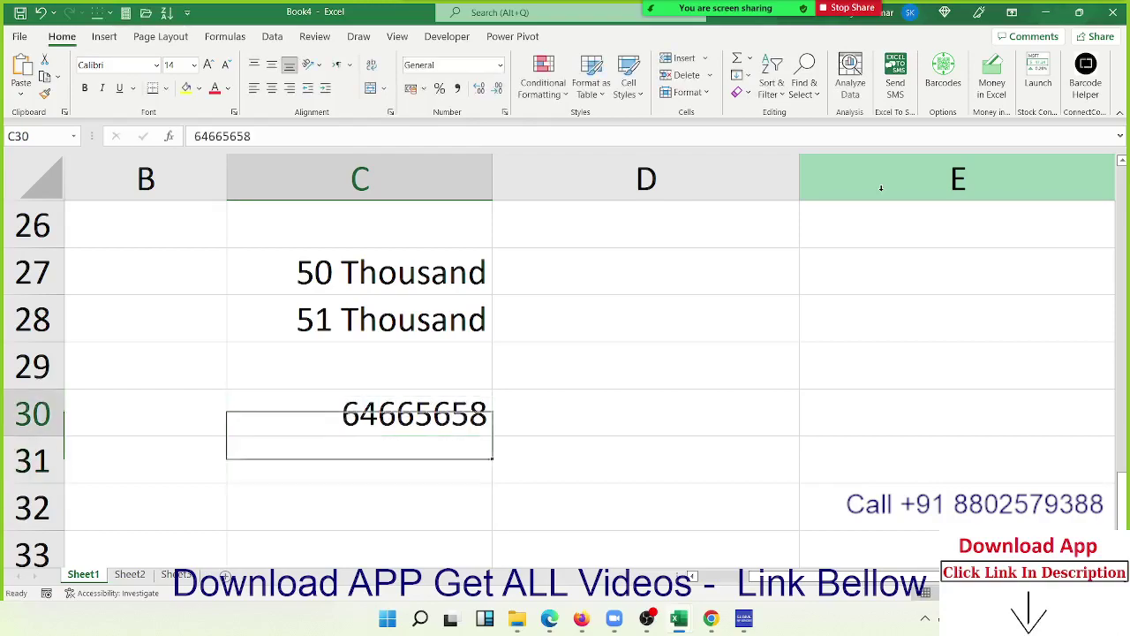
{"action": "left_click", "coordinate": [505, 112]}
{"action": "left_click", "coordinate": [645, 252]}
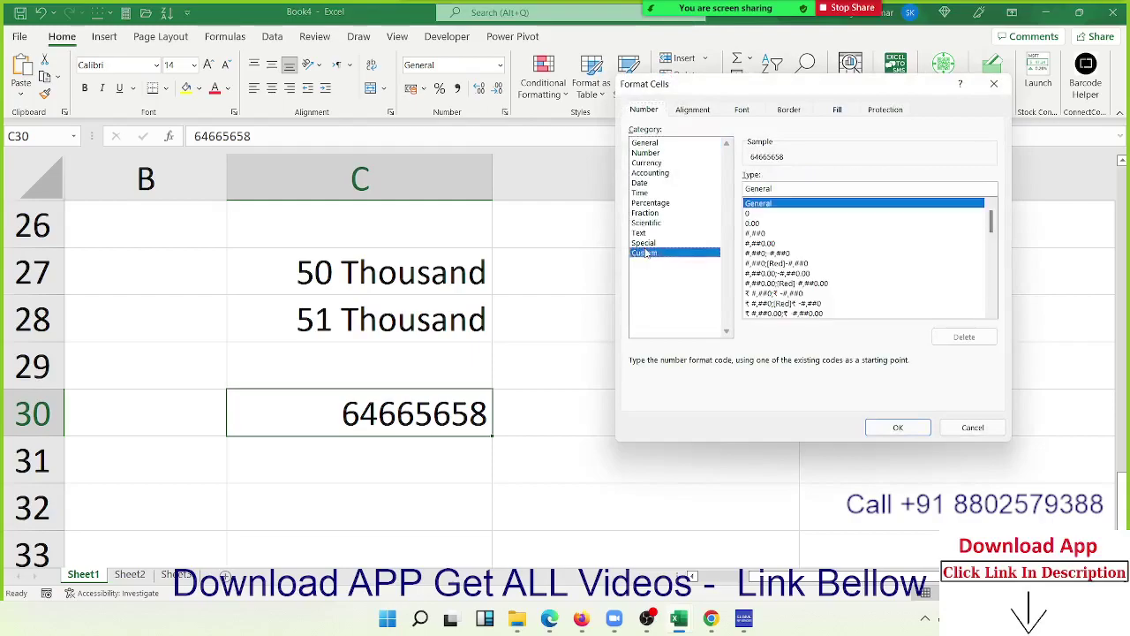
{"action": "double_click", "coordinate": [773, 186]}
{"action": "type", "text": "0.00"}
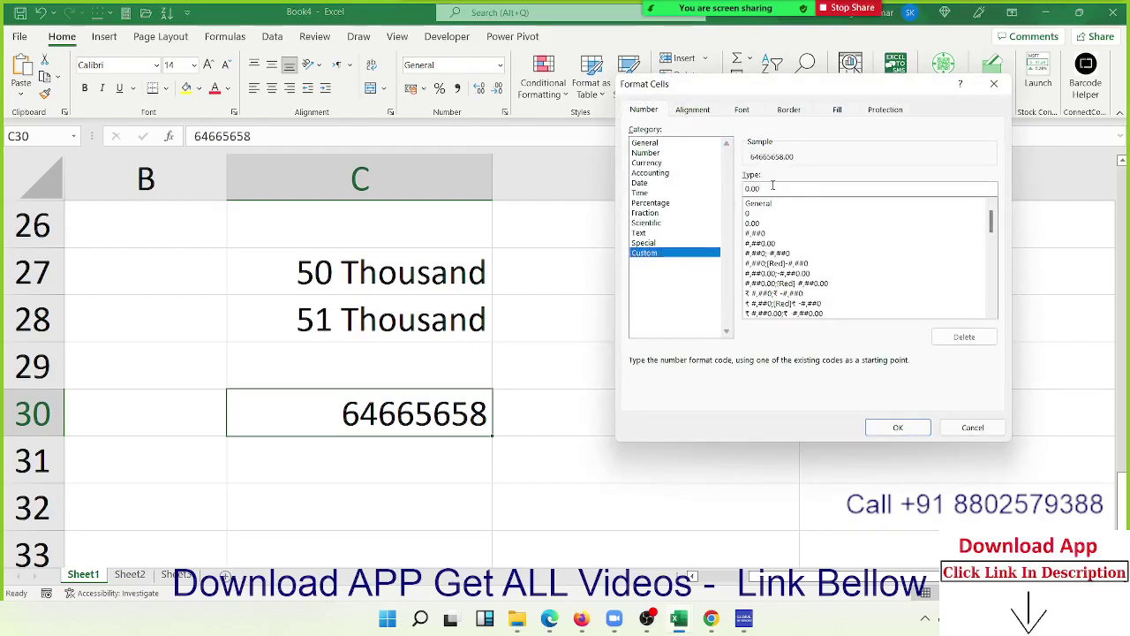
{"action": "type", "text": ",,"}
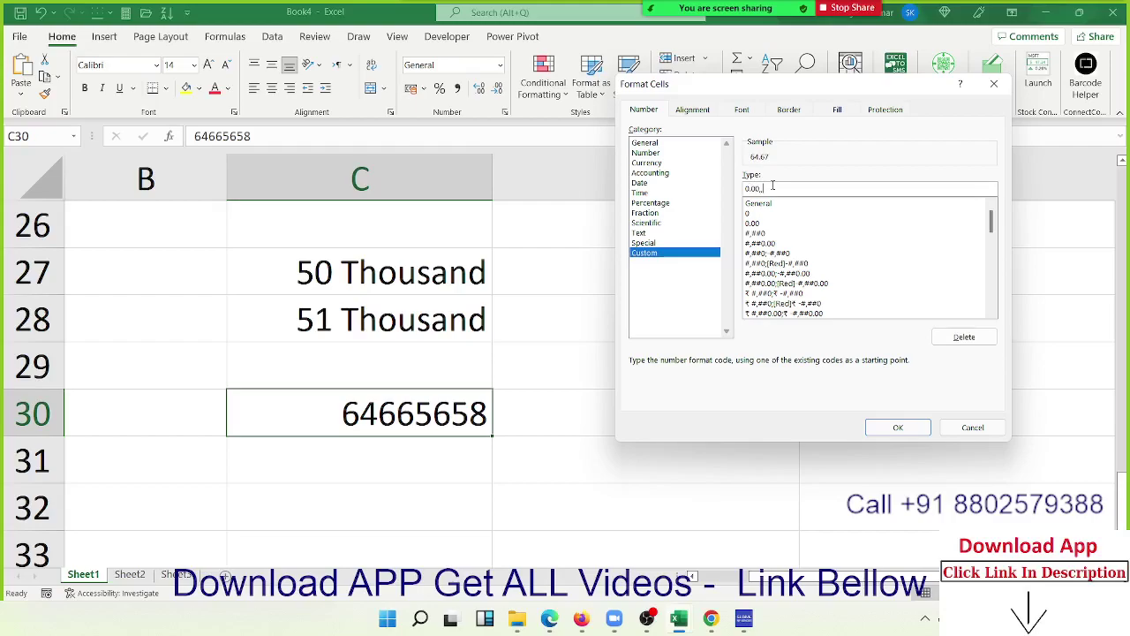
{"action": "key", "text": "Return"}
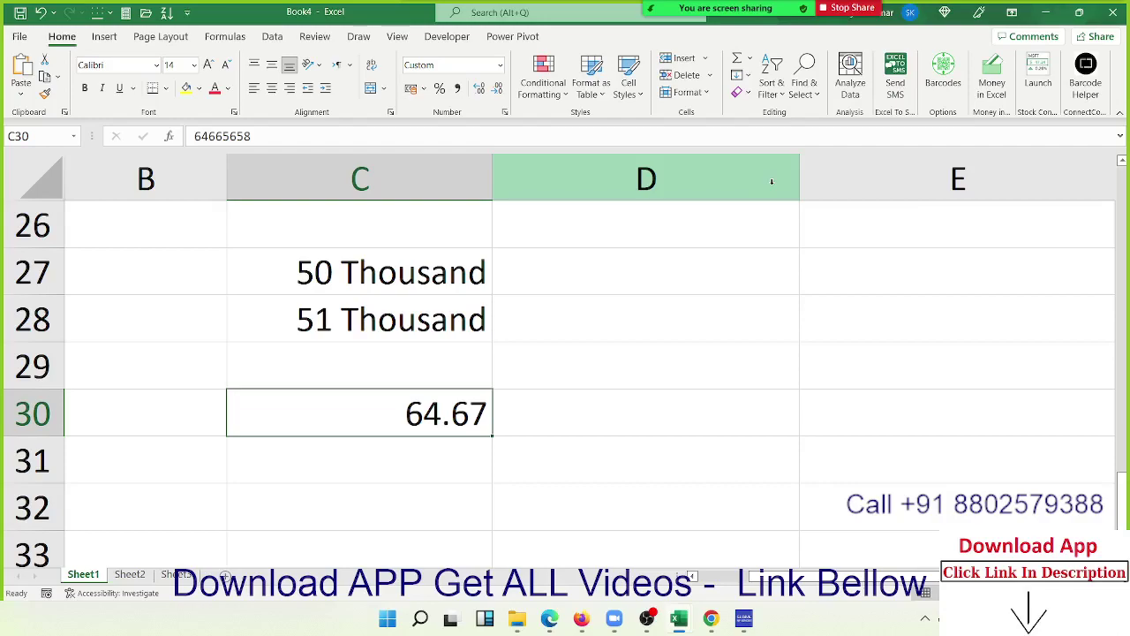
- Reselect C30 and confirm its 0.00,, millions format
{"action": "key", "text": "Return"}
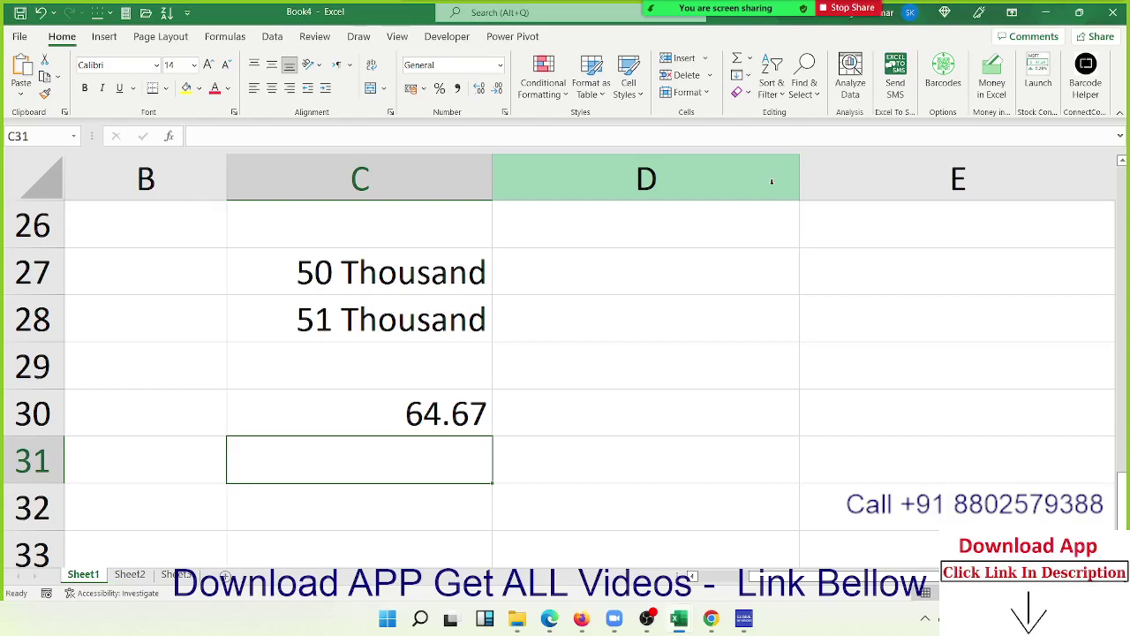
{"action": "key", "text": "Up"}
{"action": "key", "text": "Right"}
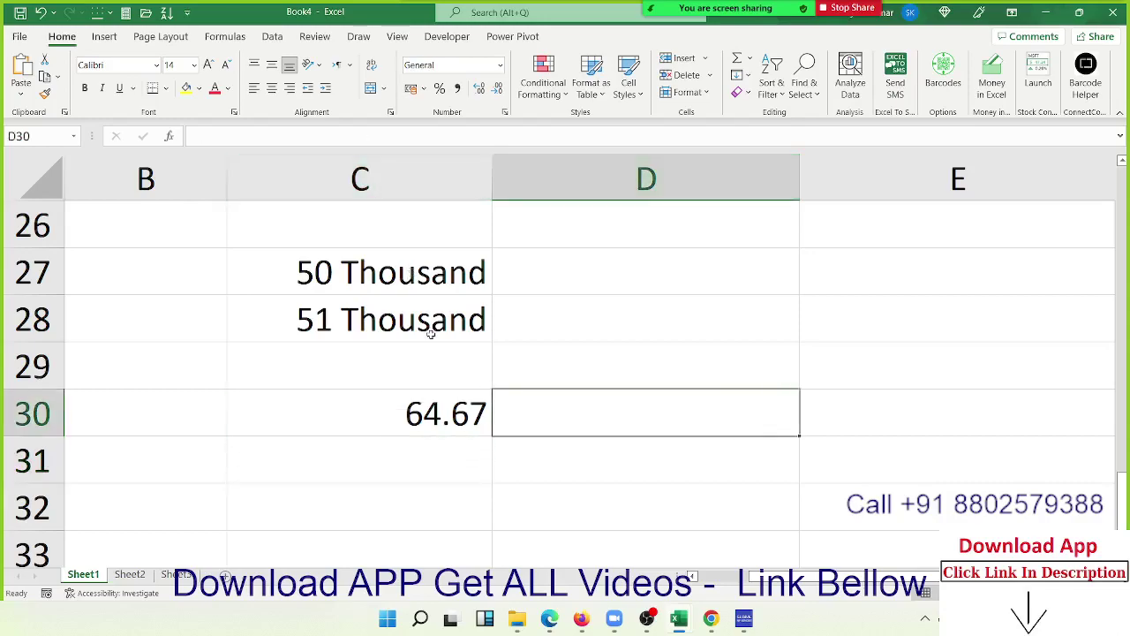
{"action": "left_click", "coordinate": [447, 415]}
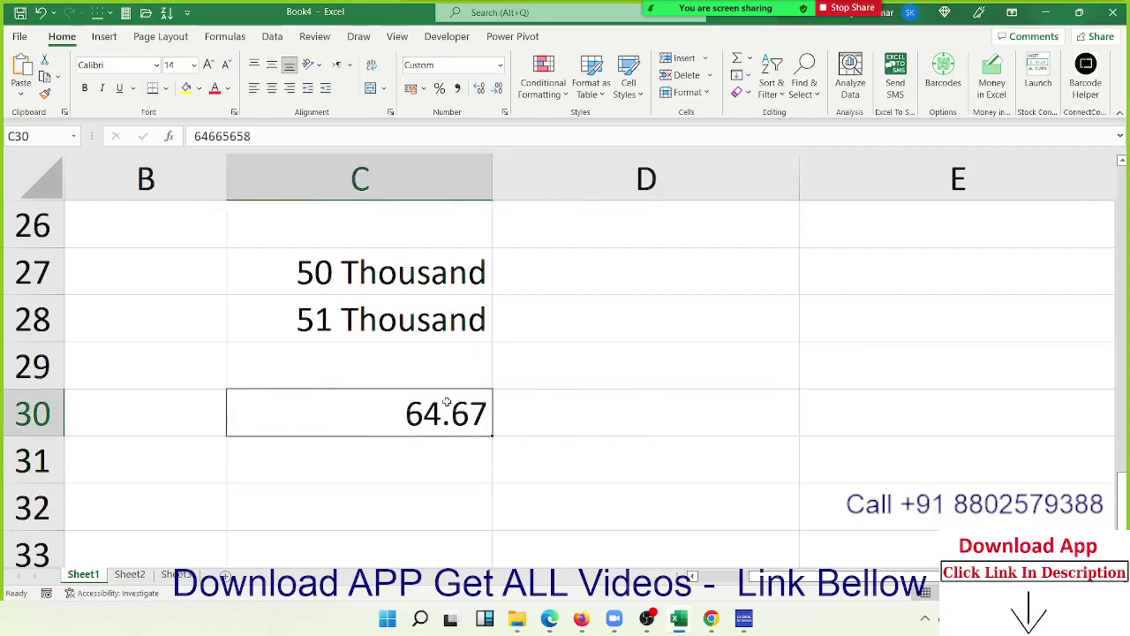
{"action": "left_click", "coordinate": [505, 112]}
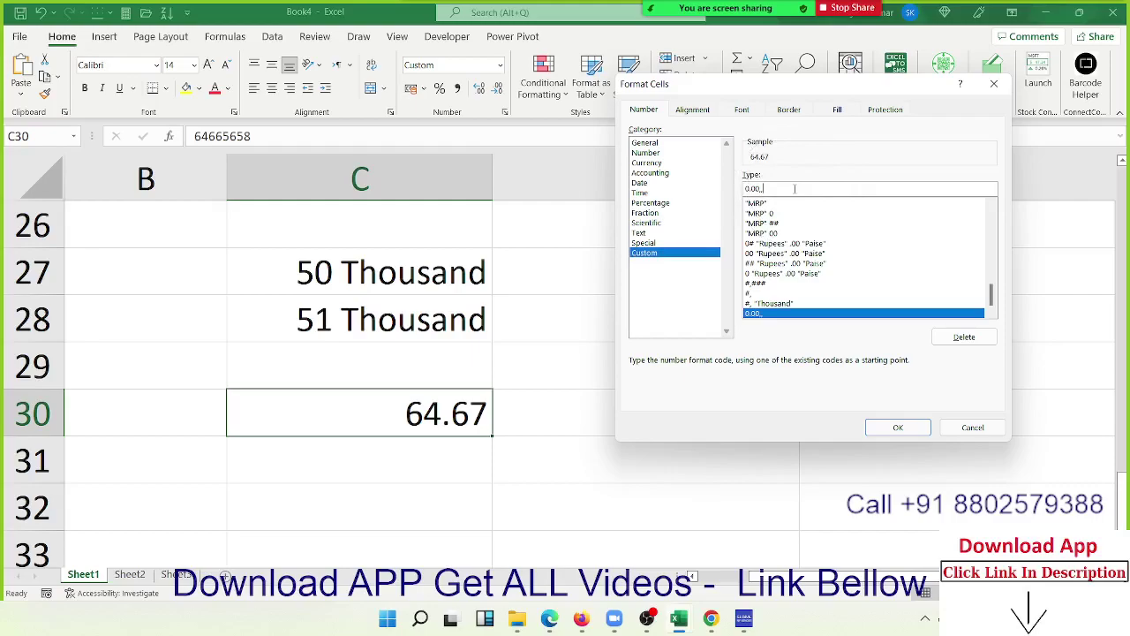
{"action": "key", "text": "Return"}
{"action": "key", "text": "Down"}
{"action": "key", "text": "Up"}
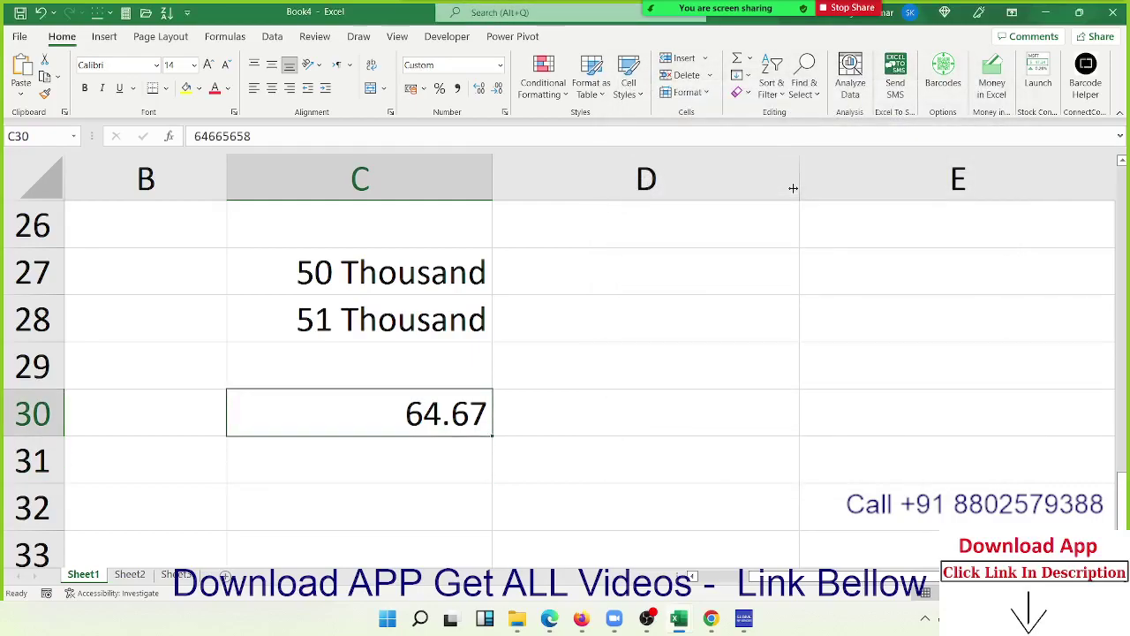
{"action": "key", "text": "Down"}
{"action": "key", "text": "Down"}
{"action": "key", "text": "Down"}
{"action": "key", "text": "Down"}
{"action": "key", "text": "Down"}
{"action": "key", "text": "Down"}
- Insert today's date into cell C32 with Ctrl+;
{"action": "key", "text": "Up"}
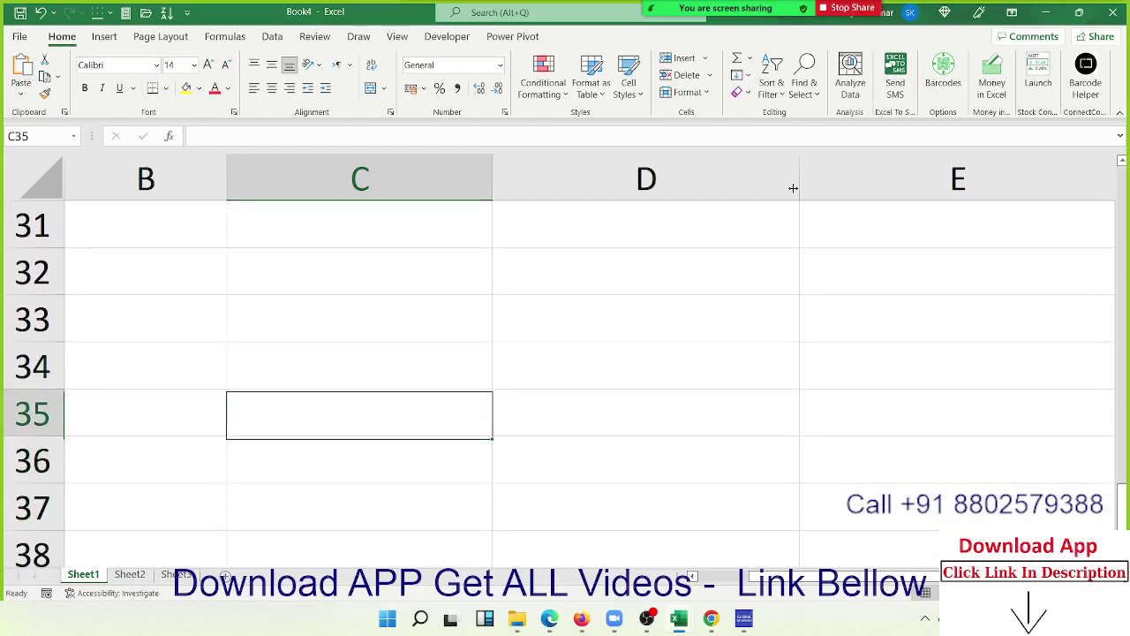
{"action": "key", "text": "Up"}
{"action": "key", "text": "Up"}
{"action": "key", "text": "Up"}
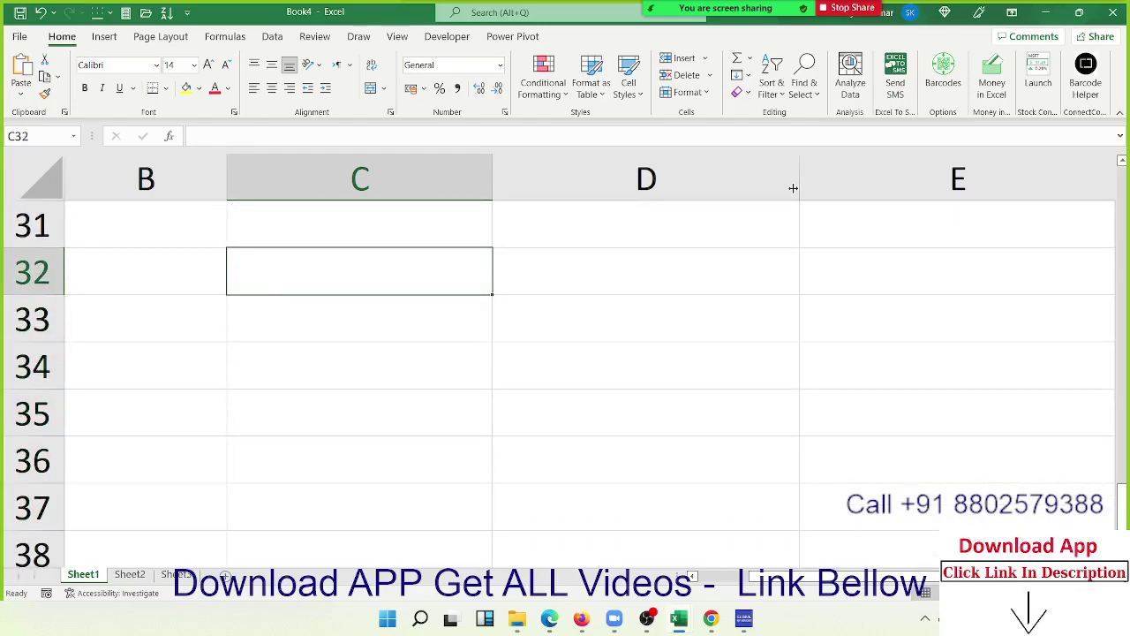
{"action": "key", "text": "ctrl+semicolon"}
{"action": "key", "text": "ctrl+Return"}
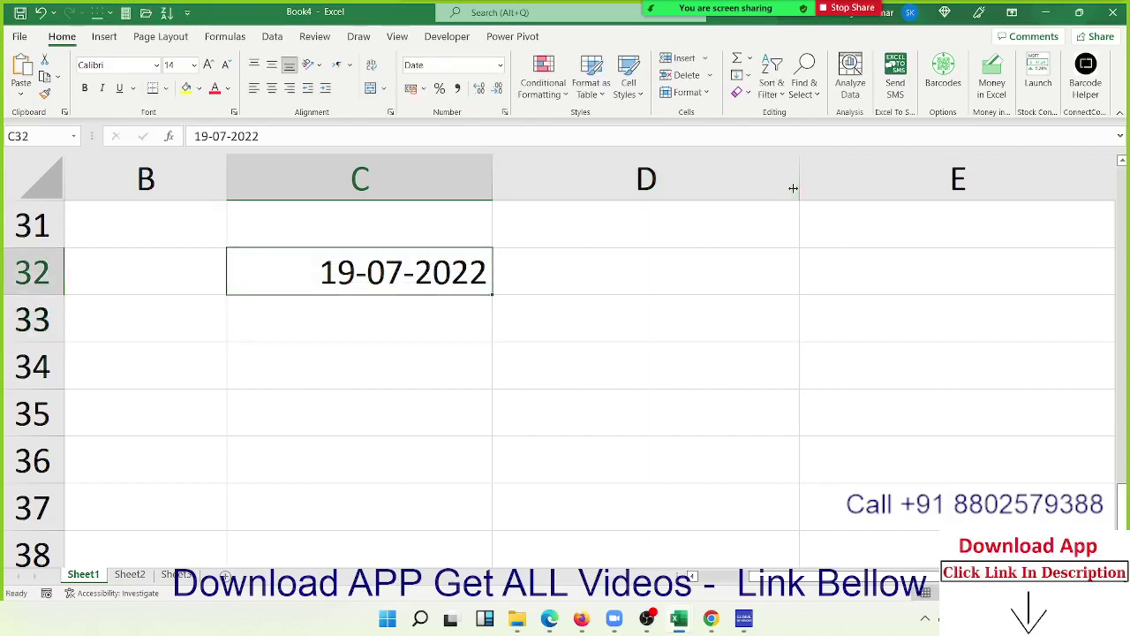
- Apply the custom date format dd-mmmm-yy to C32, showing 19-July-22
{"action": "left_click", "coordinate": [506, 113]}
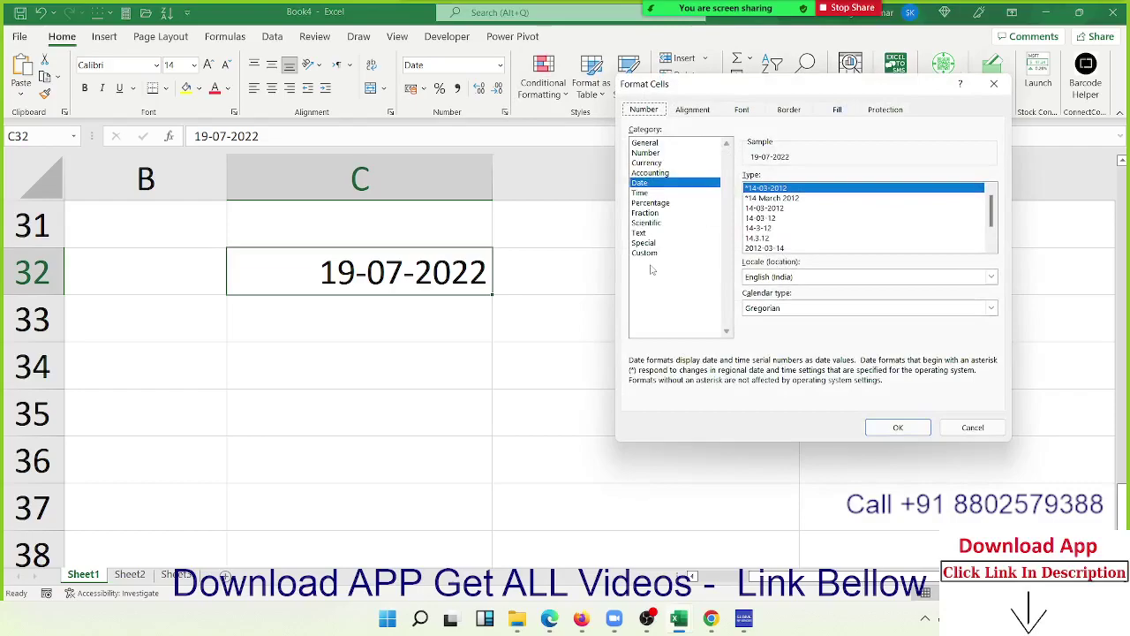
{"action": "left_click", "coordinate": [643, 253]}
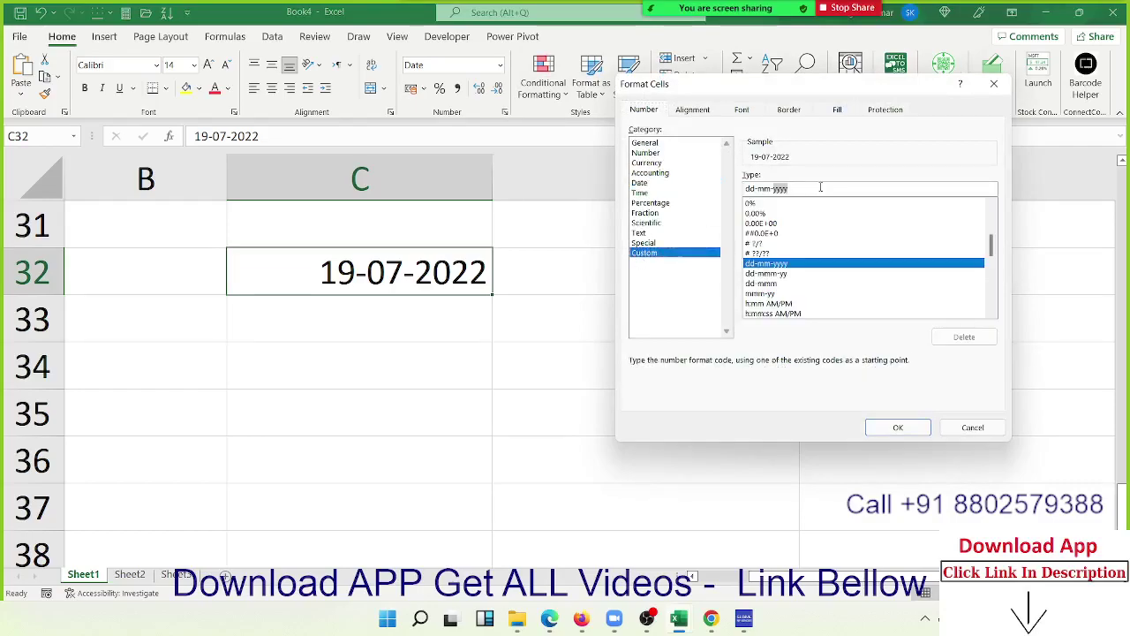
{"action": "left_click_drag", "start_coordinate": [821, 187], "coordinate": [689, 176]}
{"action": "type", "text": "d"}
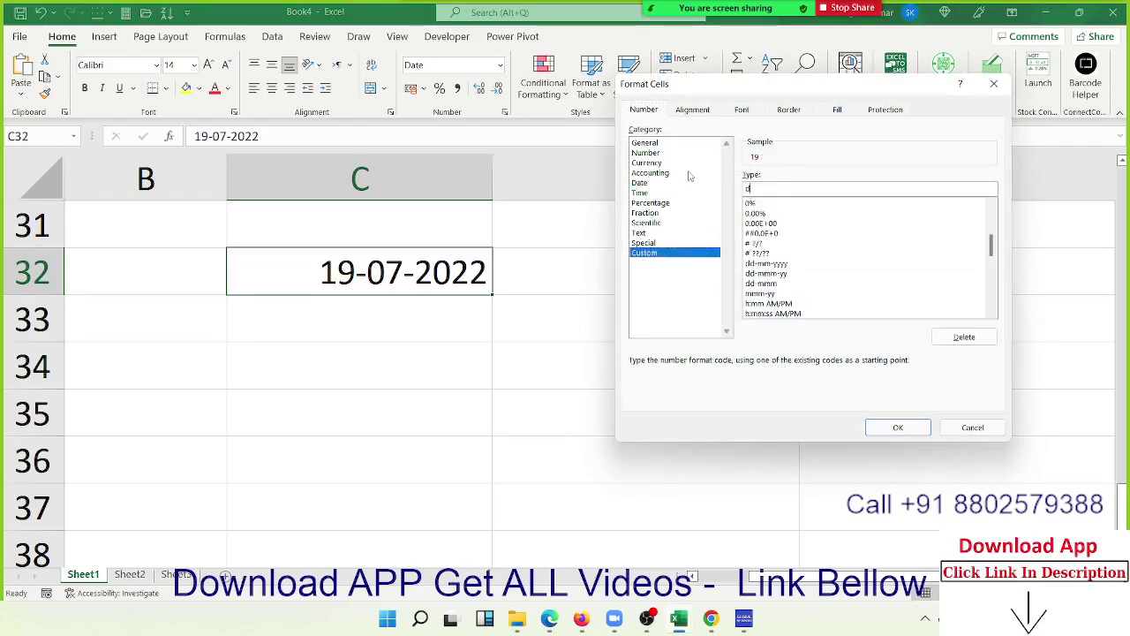
{"action": "type", "text": "d"}
{"action": "type", "text": "-mmmm-"}
{"action": "type", "text": "yy"}
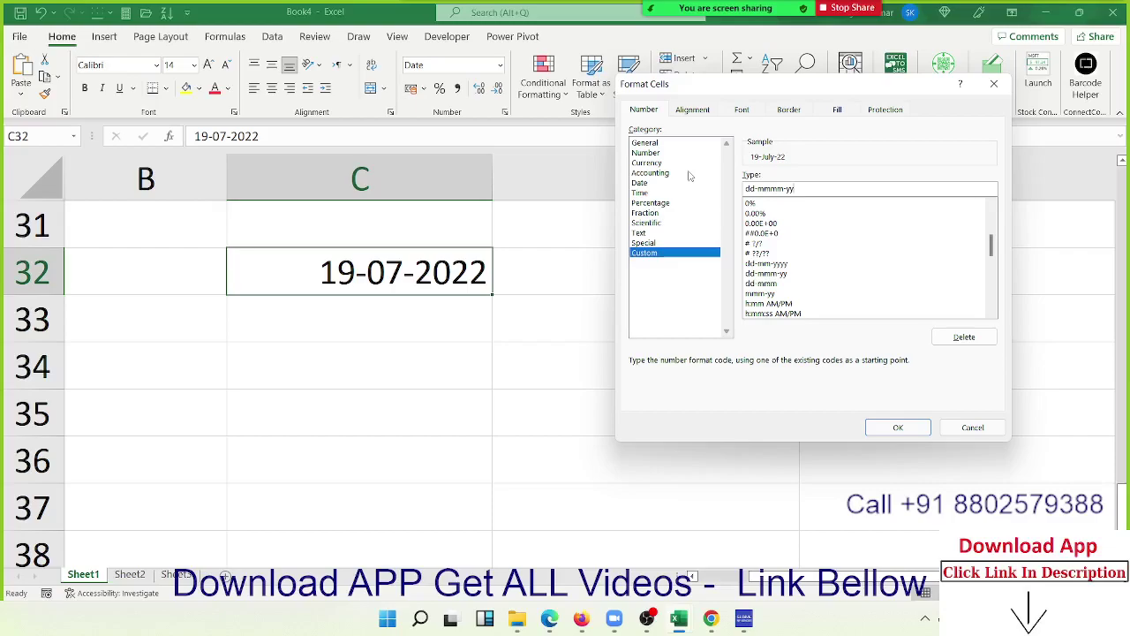
{"action": "double_click", "coordinate": [768, 189]}
{"action": "key", "text": "Return"}
- Try a date-plus-30 formula (=C32+30) in C33, then clear it
{"action": "key", "text": "Up"}
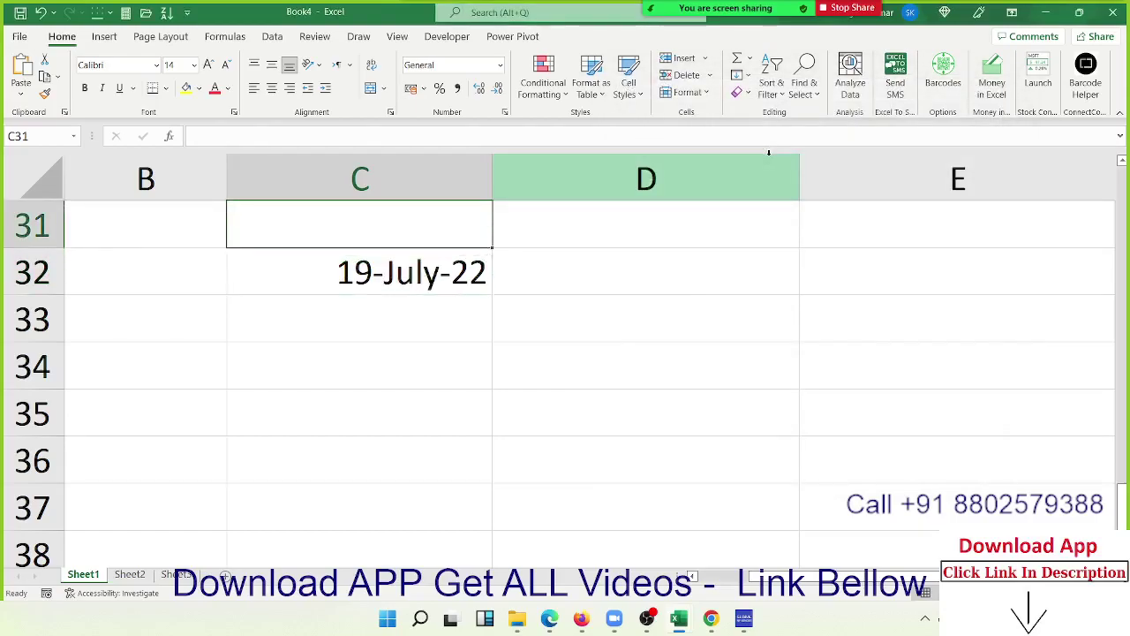
{"action": "key", "text": "Down"}
{"action": "key", "text": "Down"}
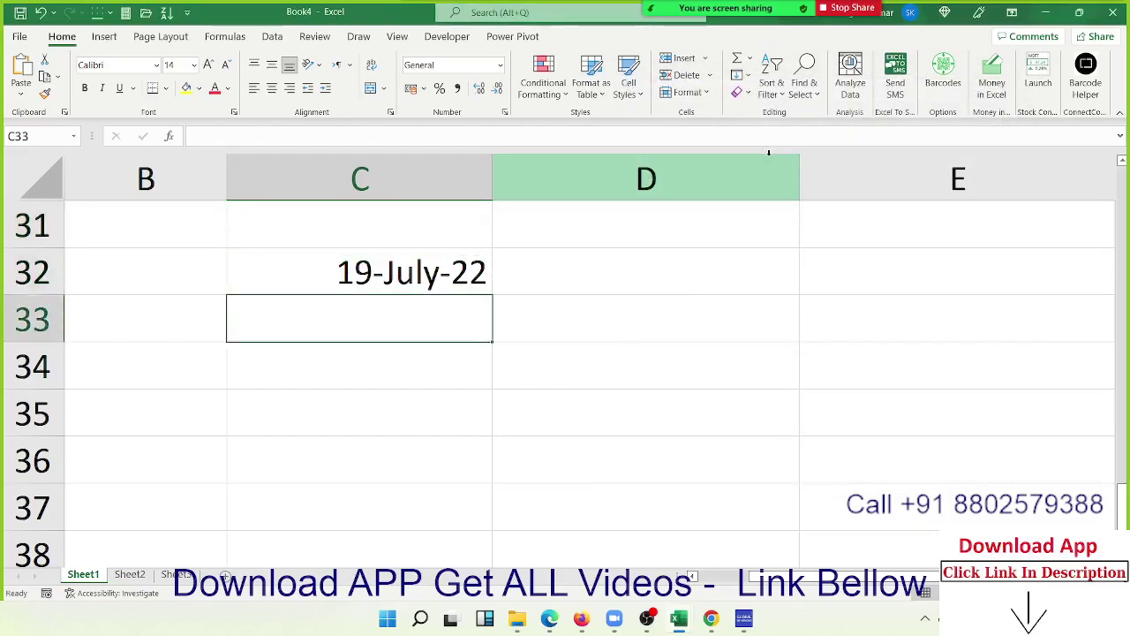
{"action": "type", "text": "="}
{"action": "key", "text": "Up"}
{"action": "type", "text": "+"}
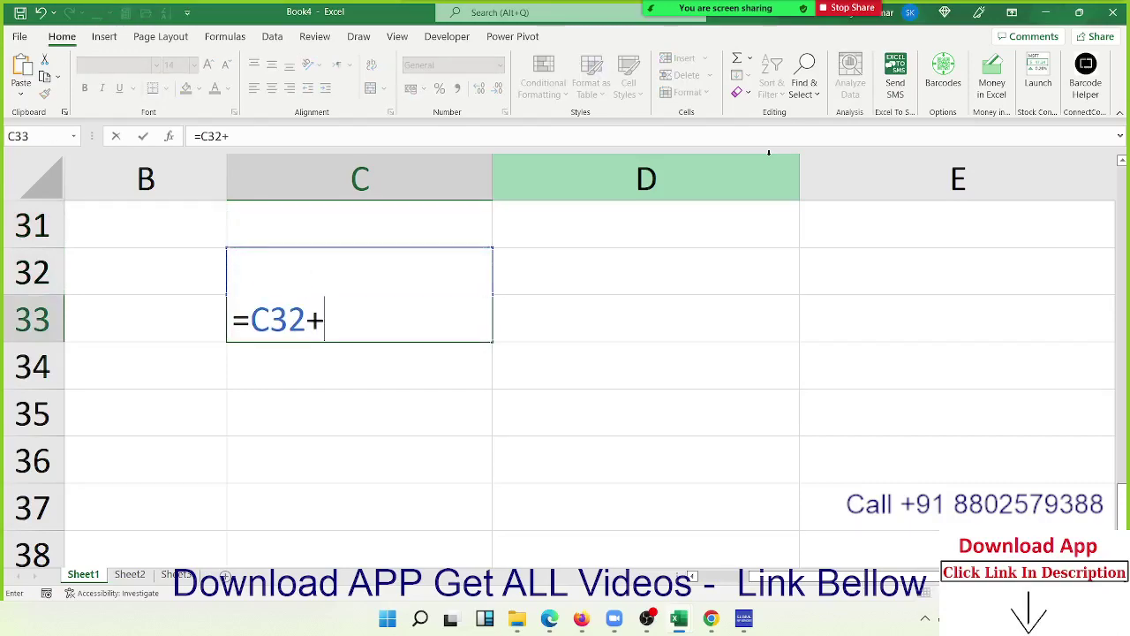
{"action": "type", "text": "30"}
{"action": "key", "text": "Return"}
{"action": "key", "text": "Up"}
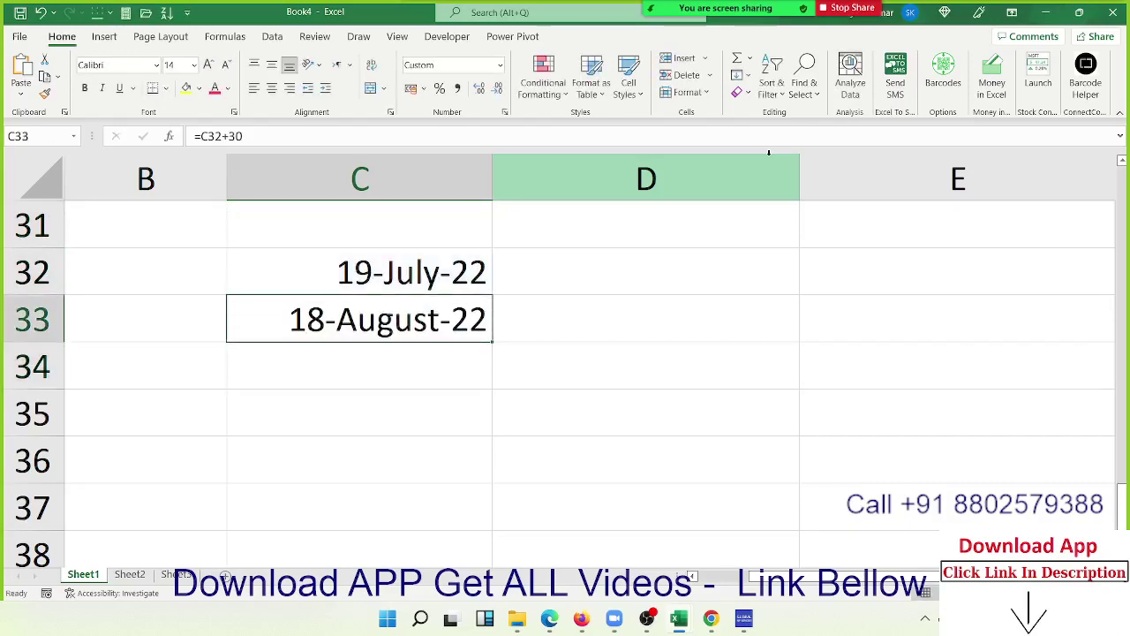
{"action": "key", "text": "Delete"}
{"action": "key", "text": "Up"}
{"action": "key", "text": "Down"}
{"action": "key", "text": "Down"}
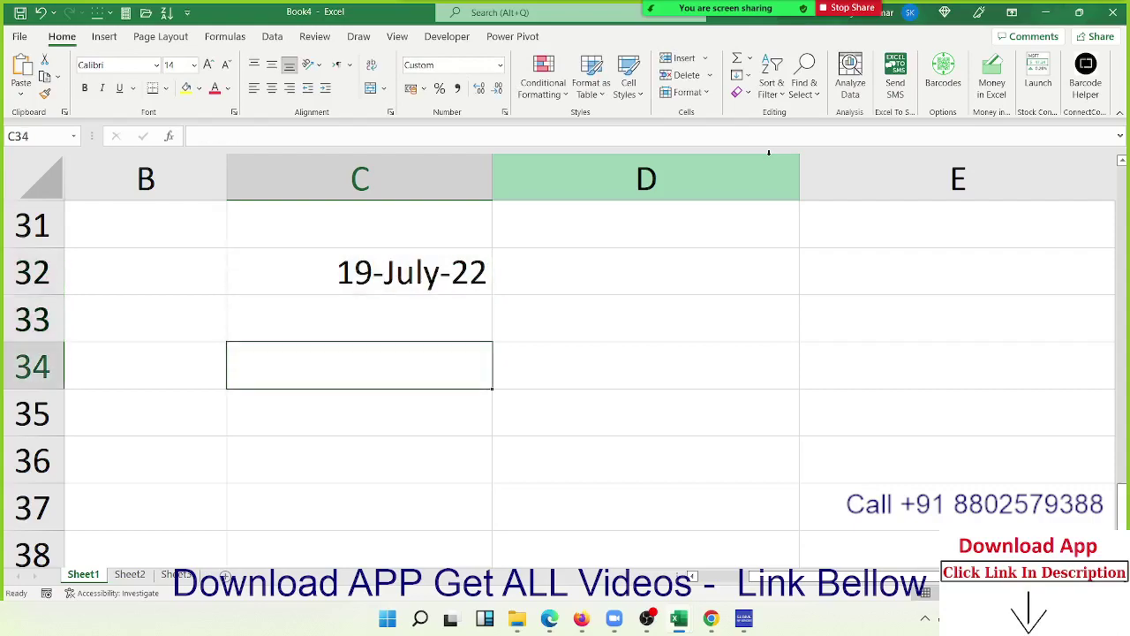
- Enter 10:20 in C34 and check its hh:mm format
{"action": "type", "text": "10:"}
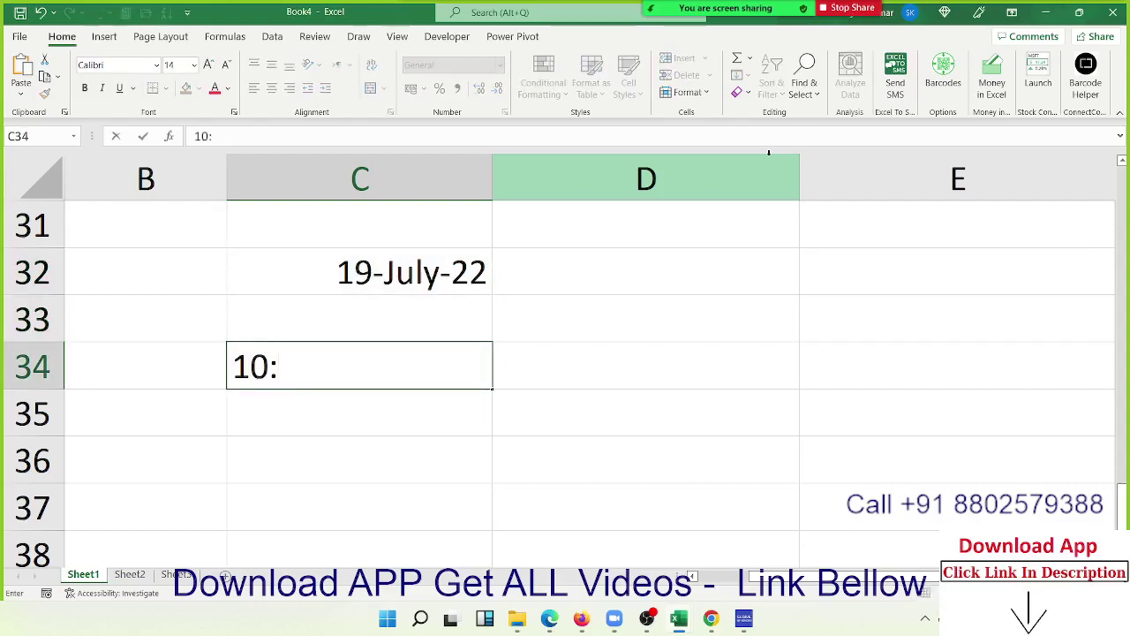
{"action": "type", "text": "20"}
{"action": "key", "text": "Return"}
{"action": "key", "text": "Up"}
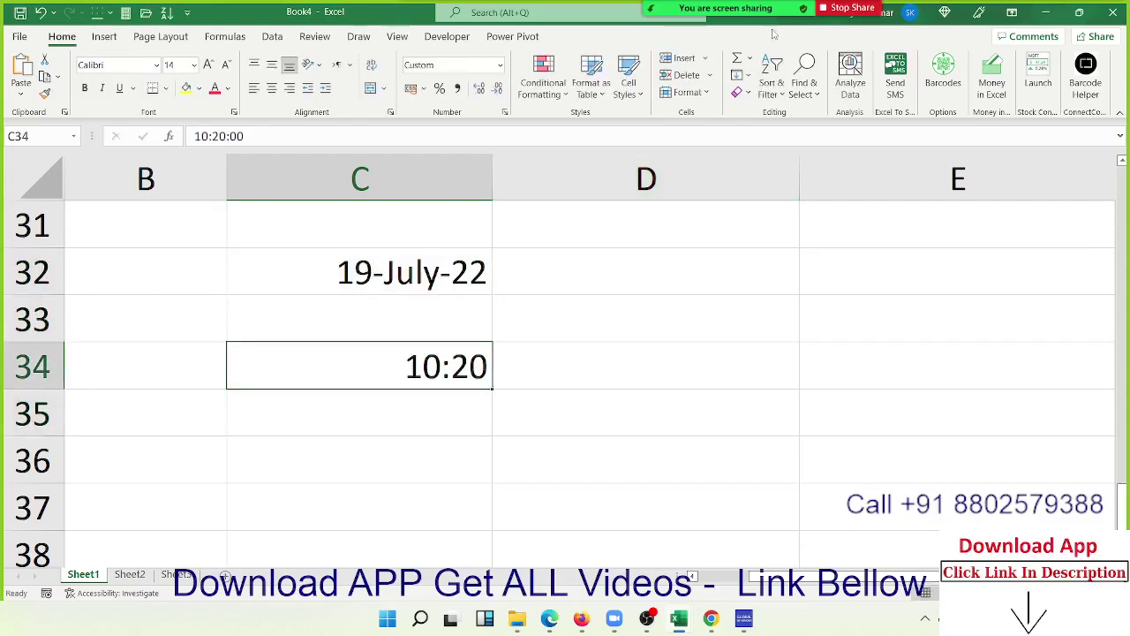
{"action": "left_click", "coordinate": [507, 113]}
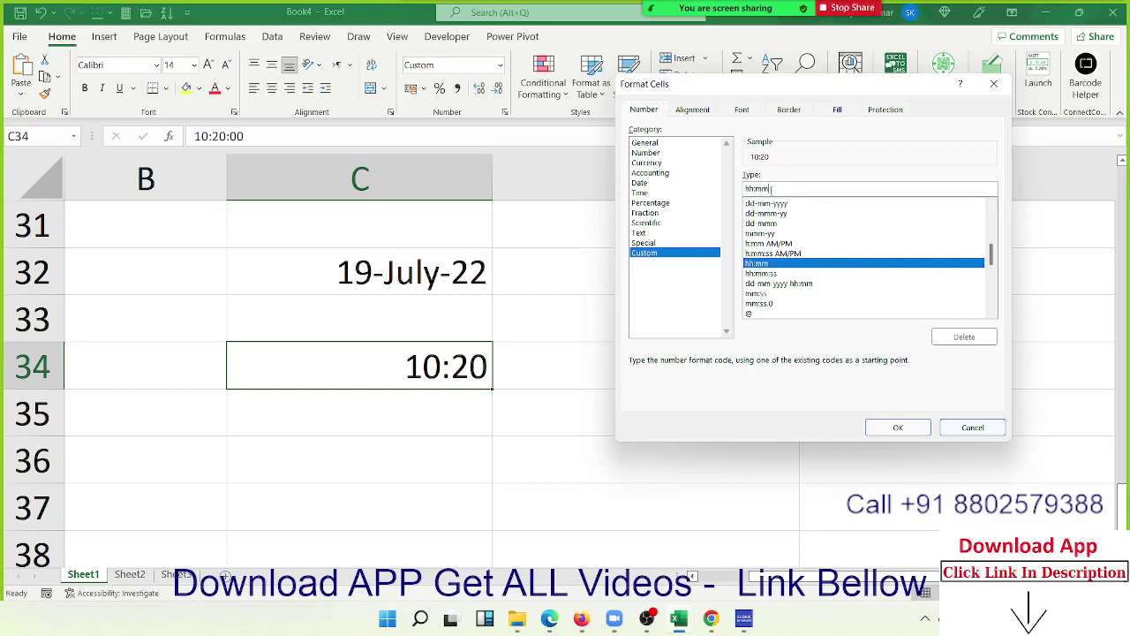
{"action": "left_click", "coordinate": [972, 427]}
- Replace C34's entry with 45:30, which displays as 21:30
{"action": "key", "text": "Delete"}
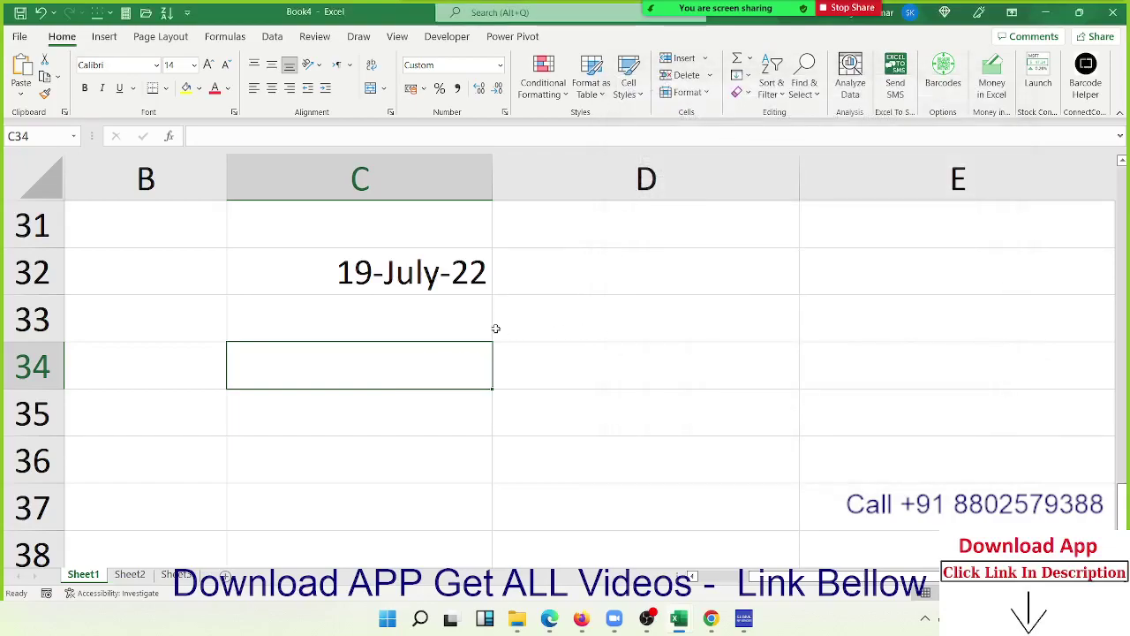
{"action": "type", "text": "45:3"}
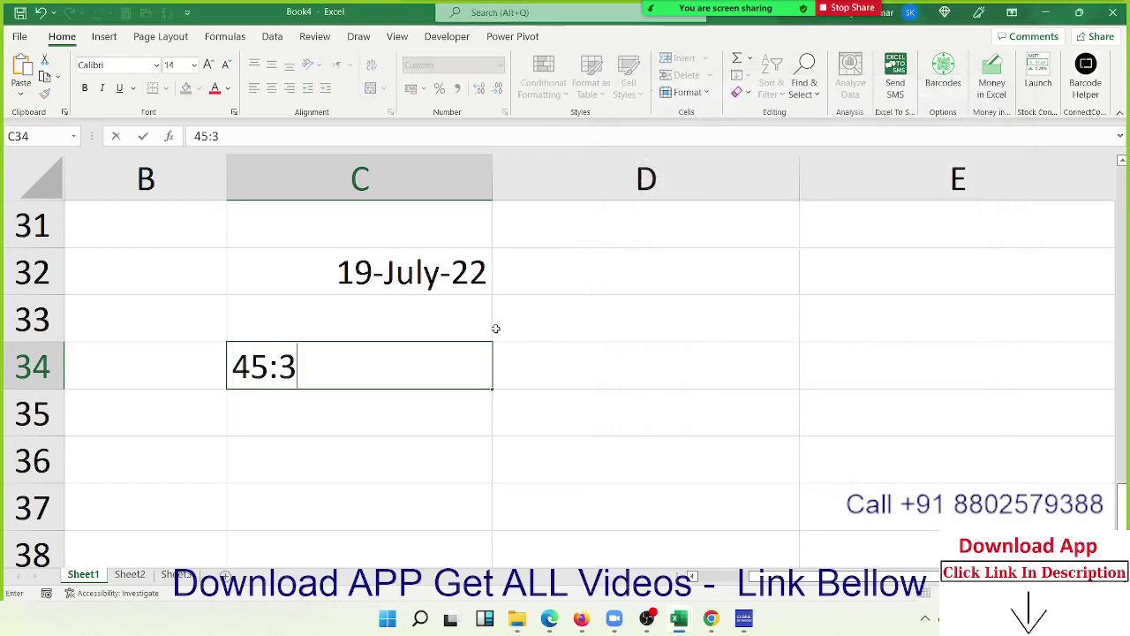
{"action": "type", "text": "0"}
{"action": "key", "text": "ctrl+Return"}
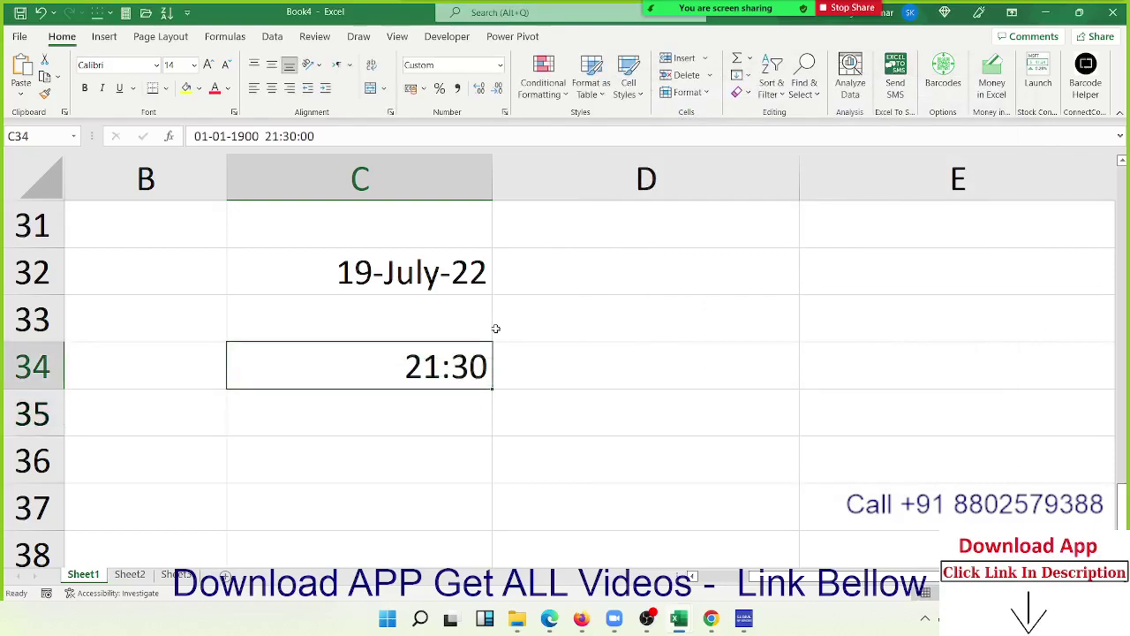
{"action": "left_click", "coordinate": [772, 311]}
- Enter 45:30 in cell D33
{"action": "type", "text": "45"}
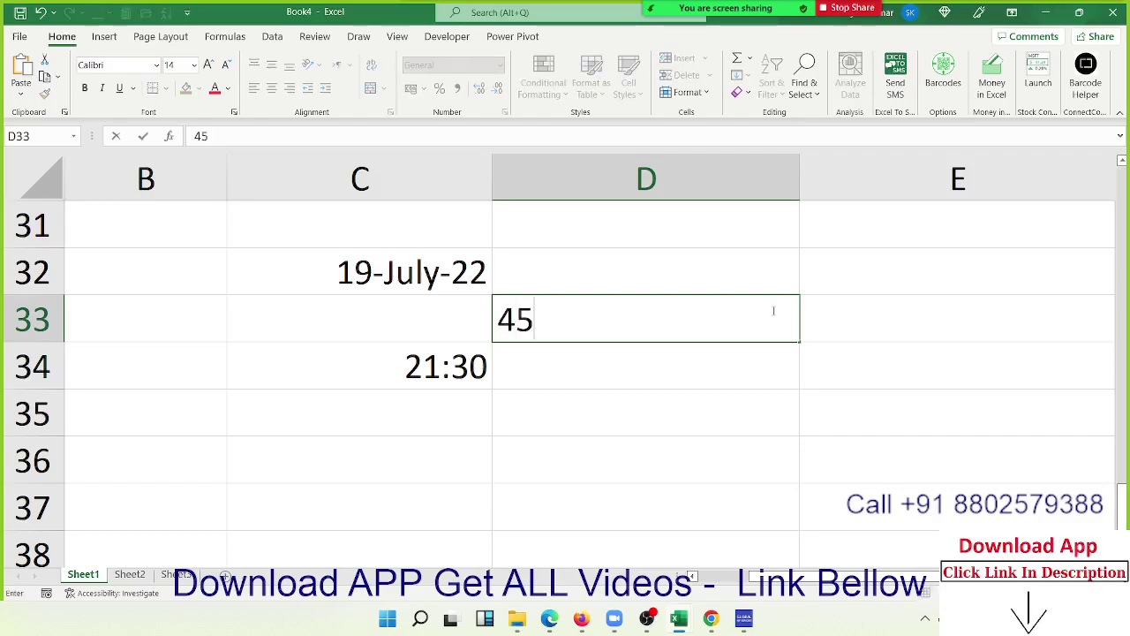
{"action": "type", "text": ":30"}
{"action": "key", "text": "Return"}
{"action": "left_click", "coordinate": [773, 311]}
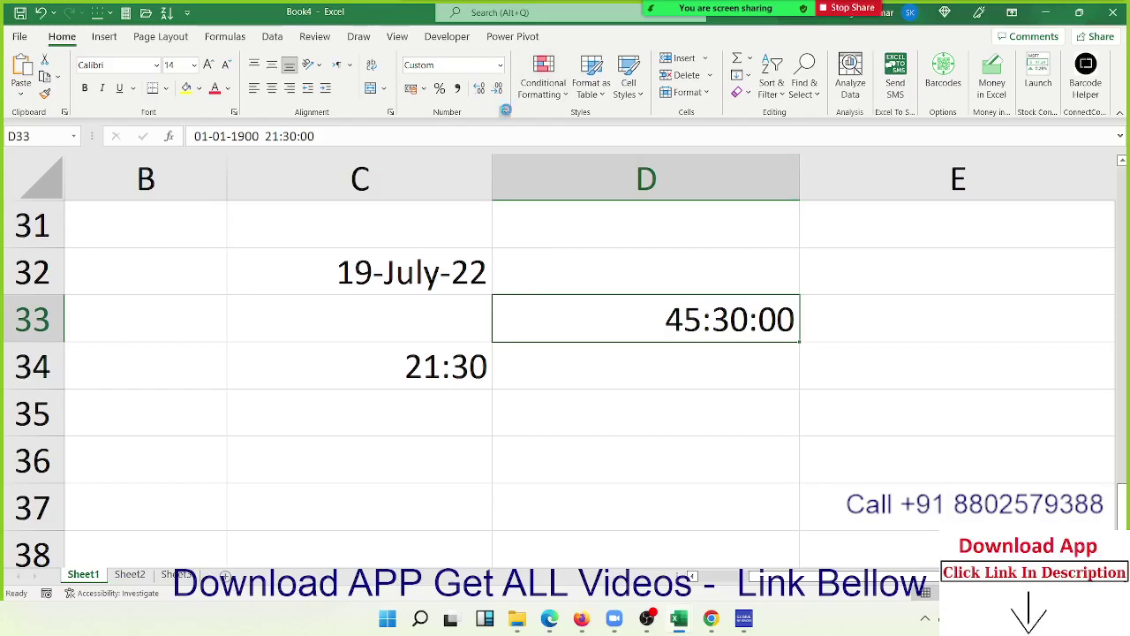
- Apply the custom format [h]:mm:ss to D33 so it shows 45:30:00
{"action": "left_click", "coordinate": [505, 112]}
{"action": "mouse_move", "coordinate": [722, 84]}
{"action": "left_mouse_down"}
{"action": "mouse_move", "coordinate": [183, 156]}
{"action": "mouse_move", "coordinate": [201, 156]}
{"action": "left_mouse_up"}
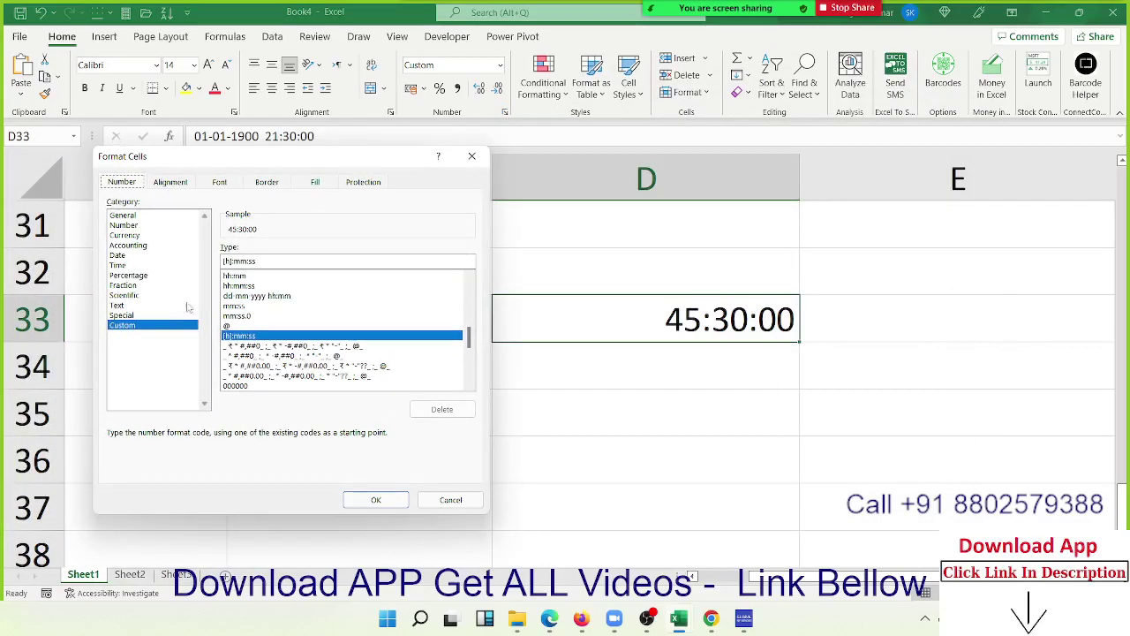
{"action": "left_click", "coordinate": [255, 277]}
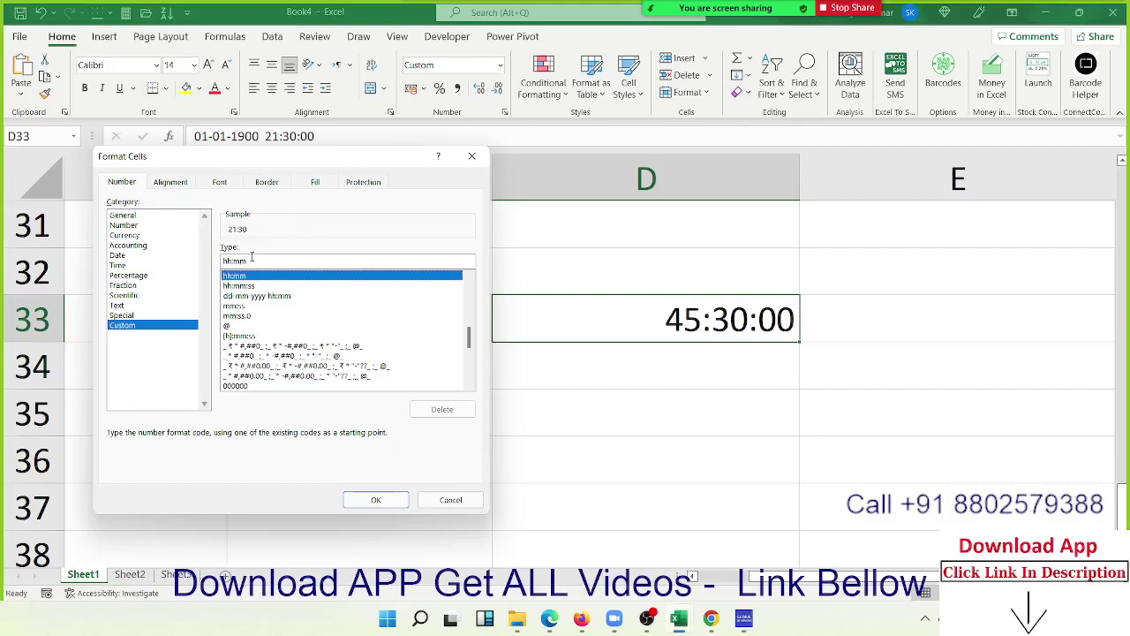
{"action": "left_click_drag", "start_coordinate": [252, 256], "coordinate": [140, 255]}
{"action": "type", "text": "[h"}
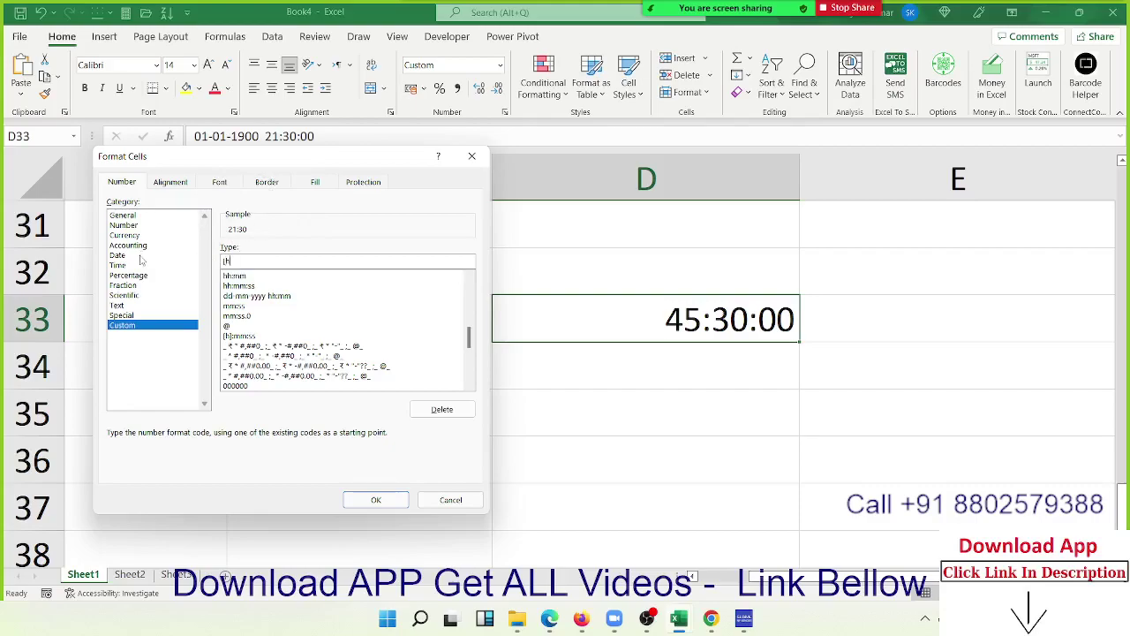
{"action": "type", "text": "]:"}
{"action": "type", "text": "mm:"}
{"action": "type", "text": "ss"}
{"action": "key", "text": "Return"}
- Try the [m] custom number format on D33, then undo it
{"action": "key", "text": "Down"}
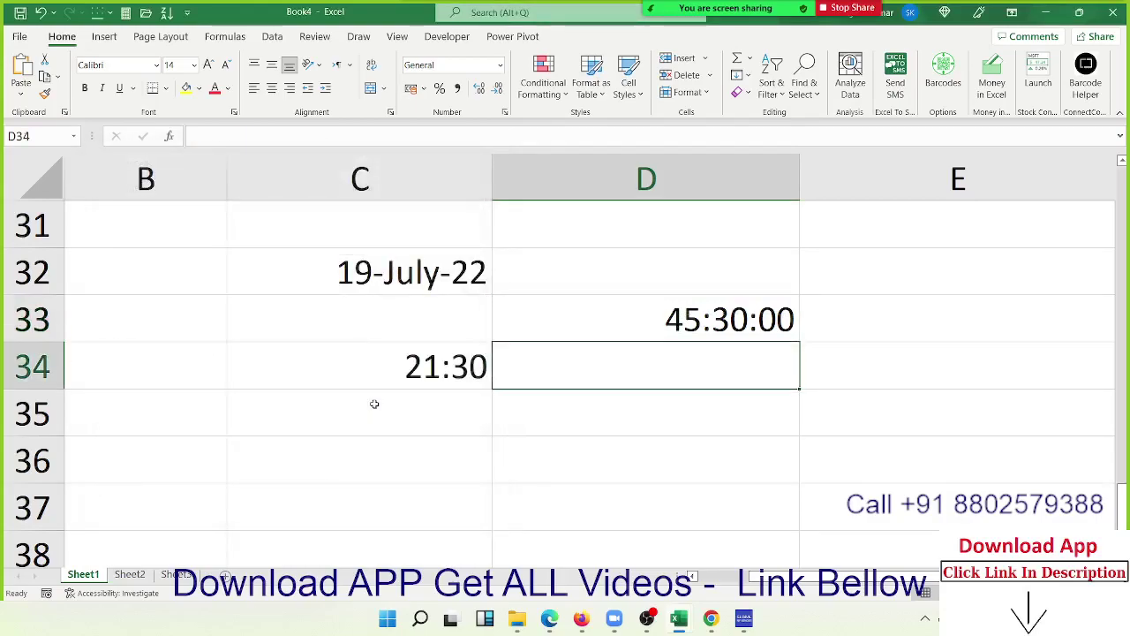
{"action": "key", "text": "Up"}
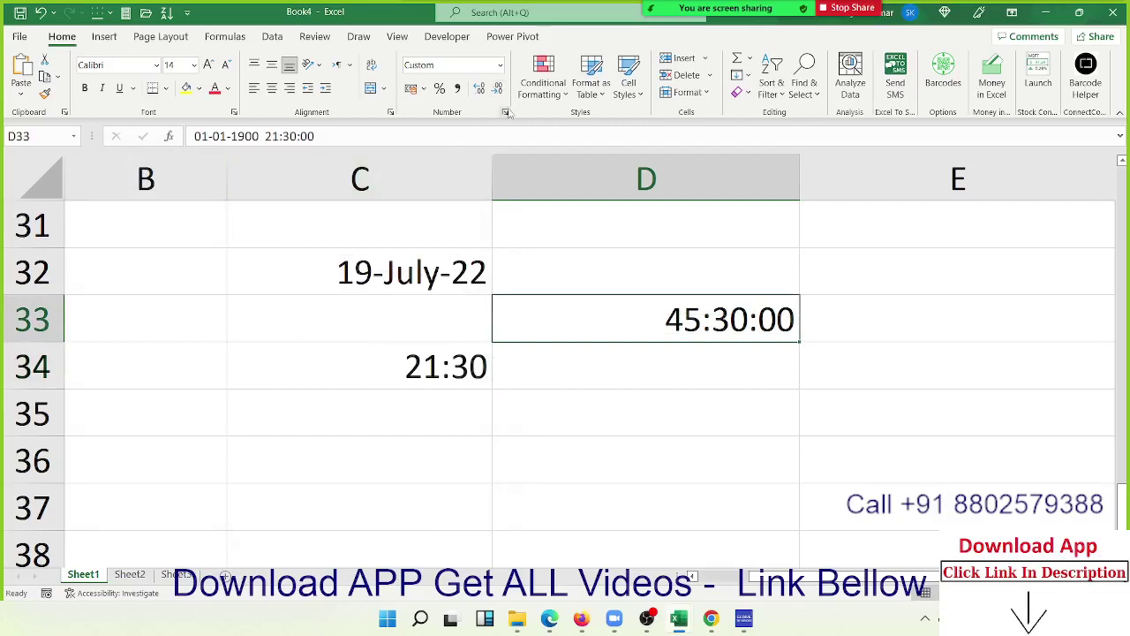
{"action": "left_click", "coordinate": [504, 111]}
{"action": "left_click_drag", "start_coordinate": [273, 259], "coordinate": [222, 261]}
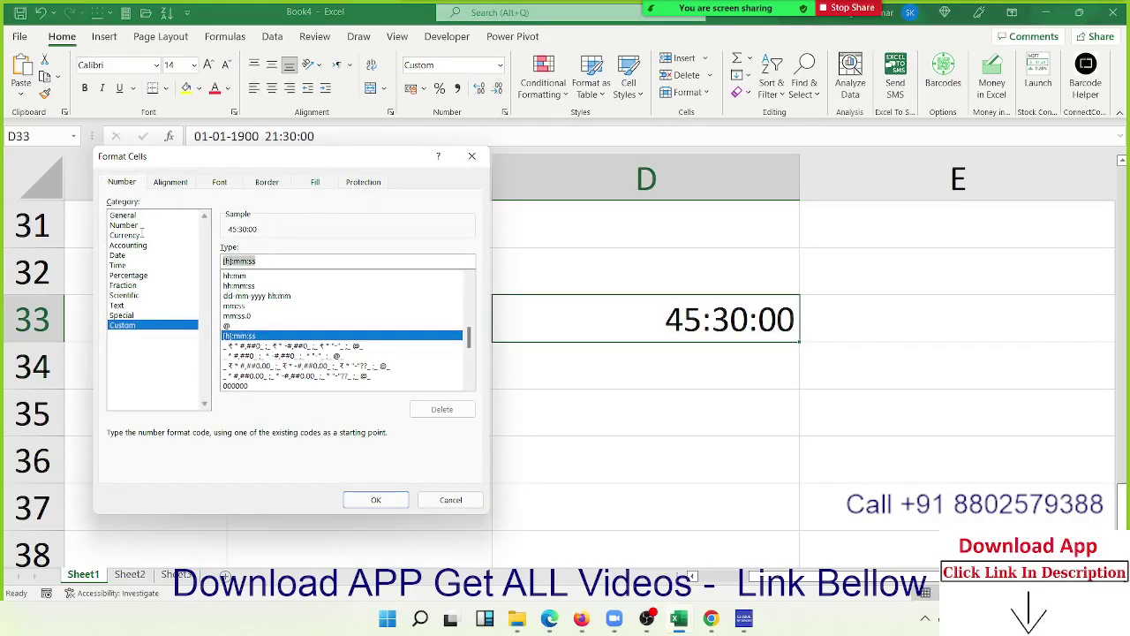
{"action": "type", "text": "[m]"}
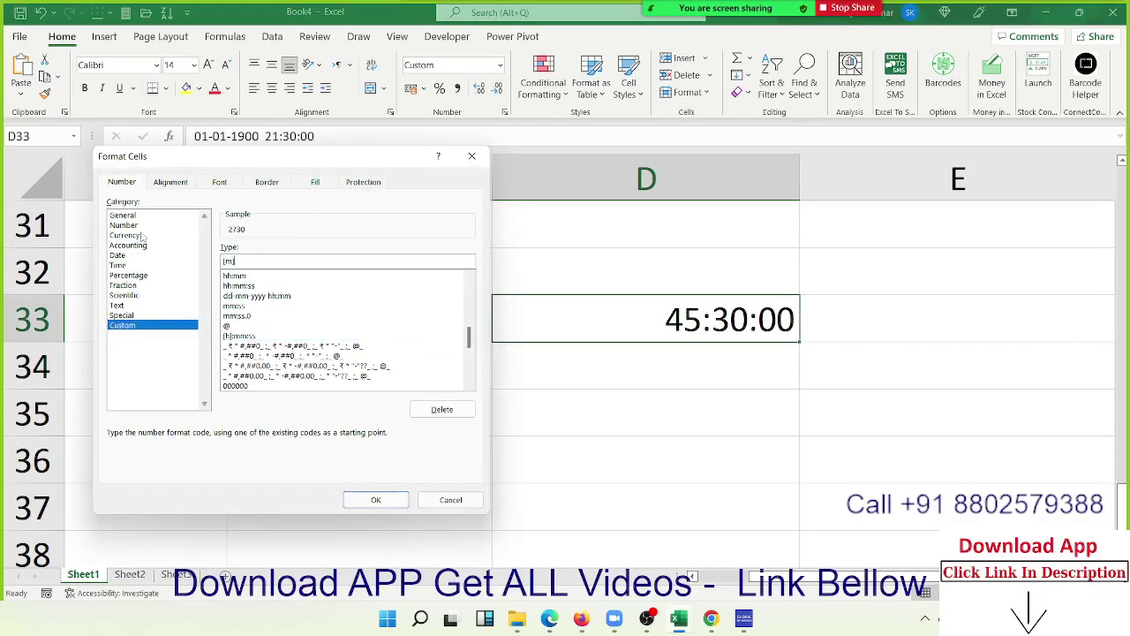
{"action": "key", "text": "Return"}
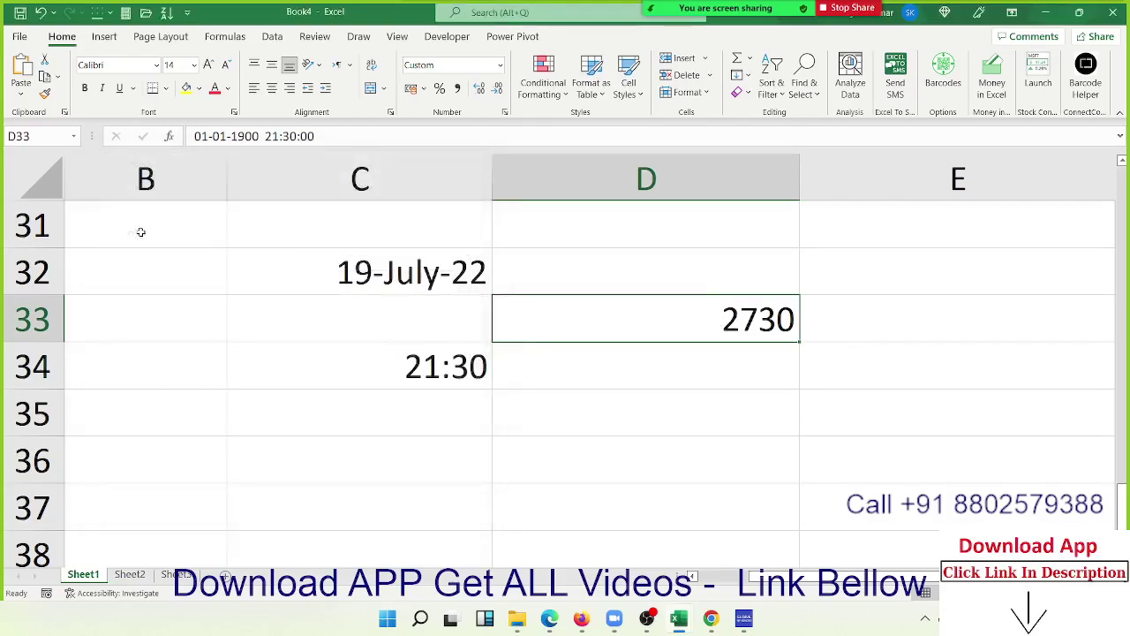
{"action": "key", "text": "ctrl+z"}
- Enter =TEXT(D33,"[m]") in D35 to show 2730 total minutes
{"action": "key", "text": "Down"}
{"action": "key", "text": "Down"}
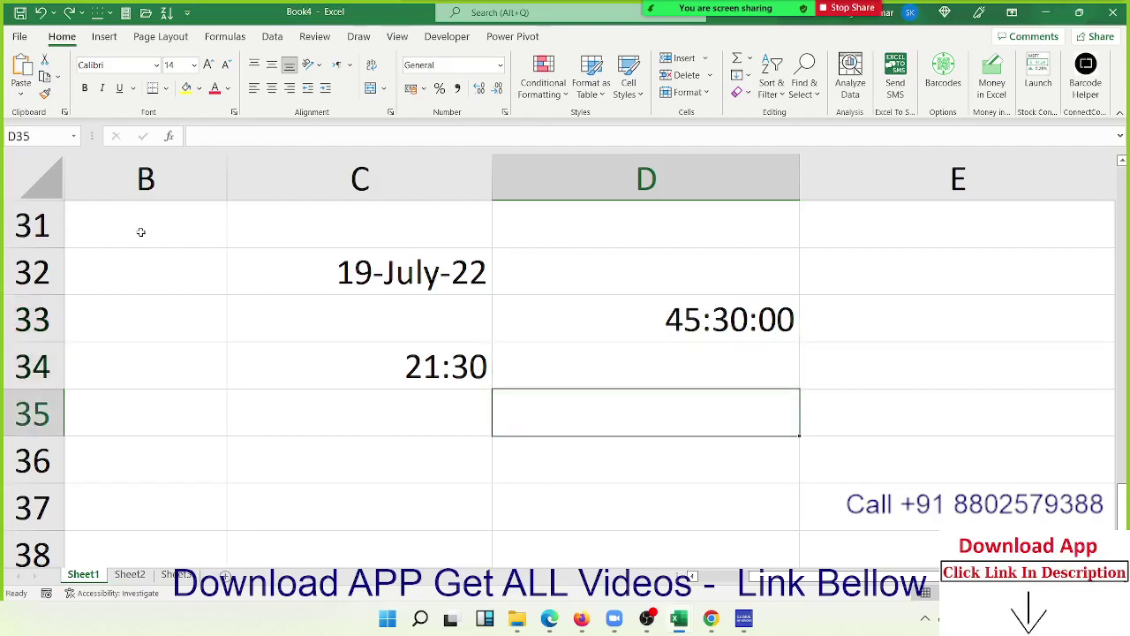
{"action": "type", "text": "=t"}
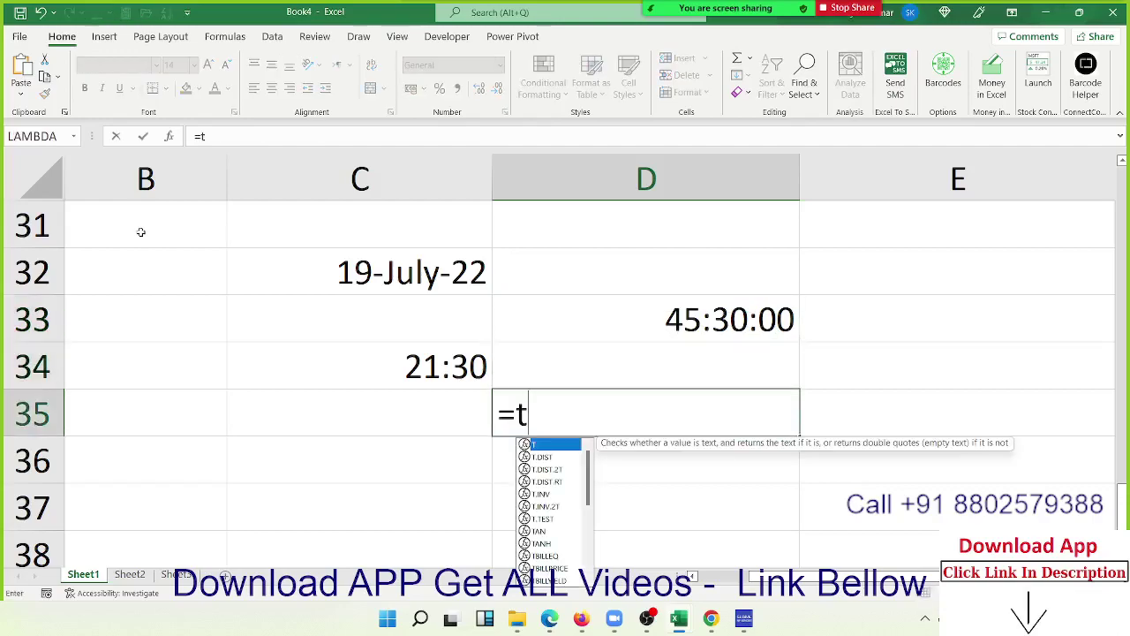
{"action": "type", "text": "e"}
{"action": "key", "text": "Tab"}
{"action": "key", "text": "Up"}
{"action": "key", "text": "Up"}
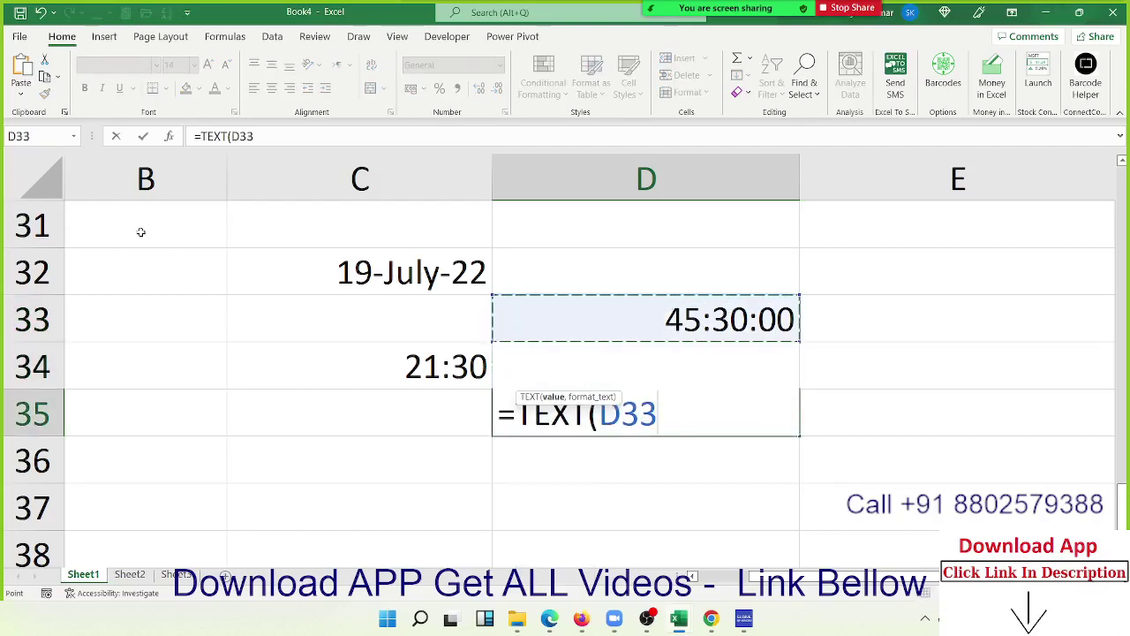
{"action": "type", "text": ",\""}
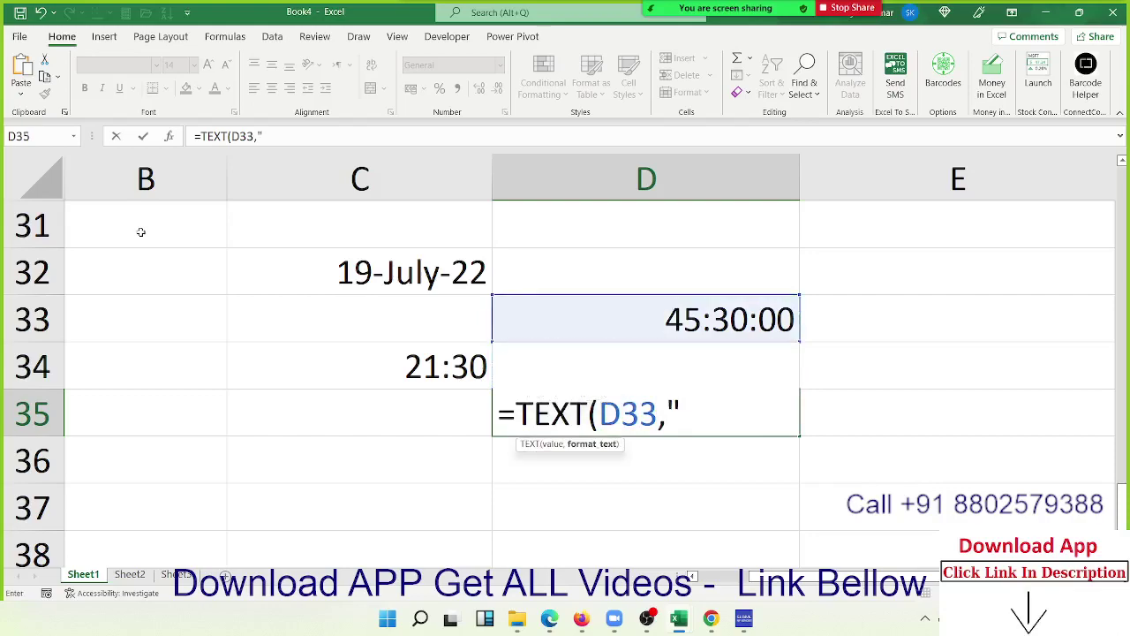
{"action": "type", "text": "[m"}
{"action": "type", "text": "]\""}
{"action": "key", "text": "Return"}
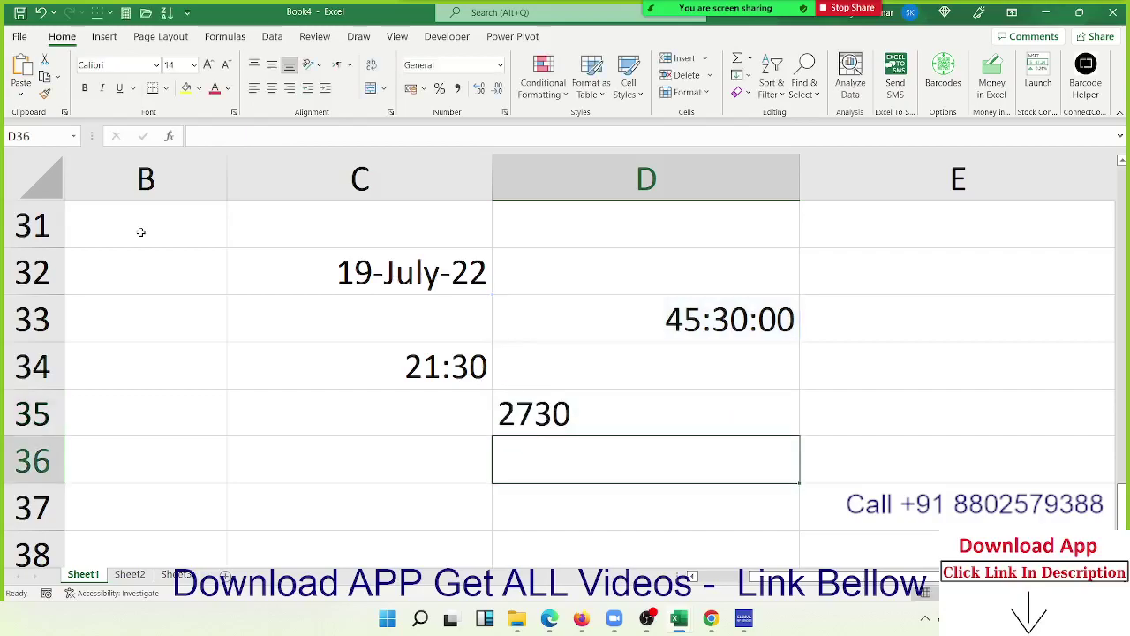
{"action": "key", "text": "Up"}
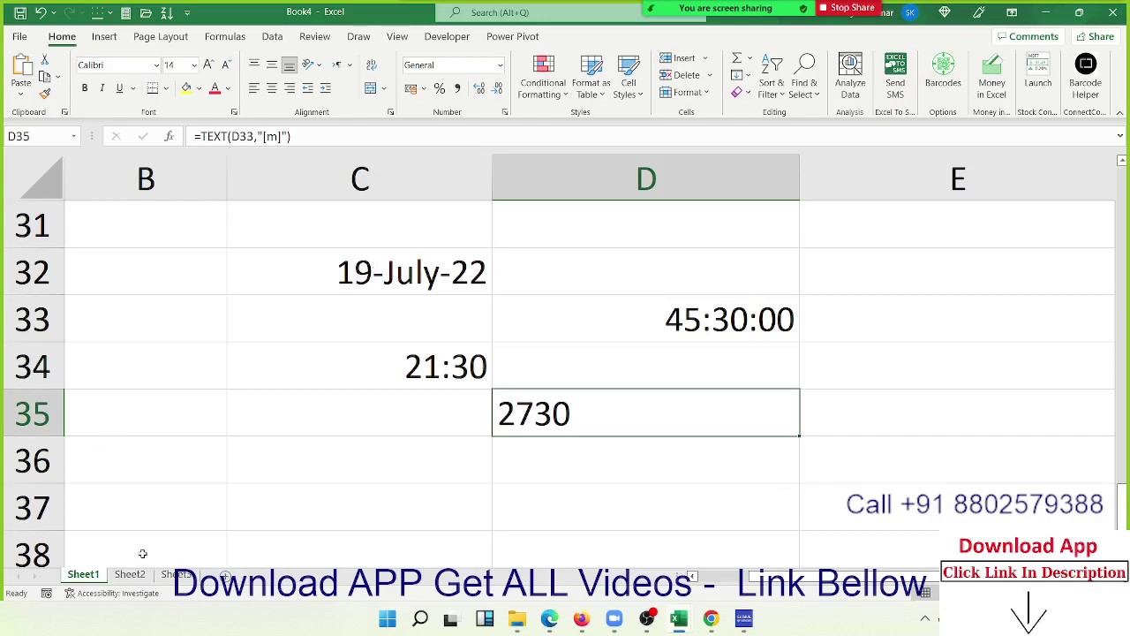
{"action": "mouse_move", "coordinate": [711, 618]}
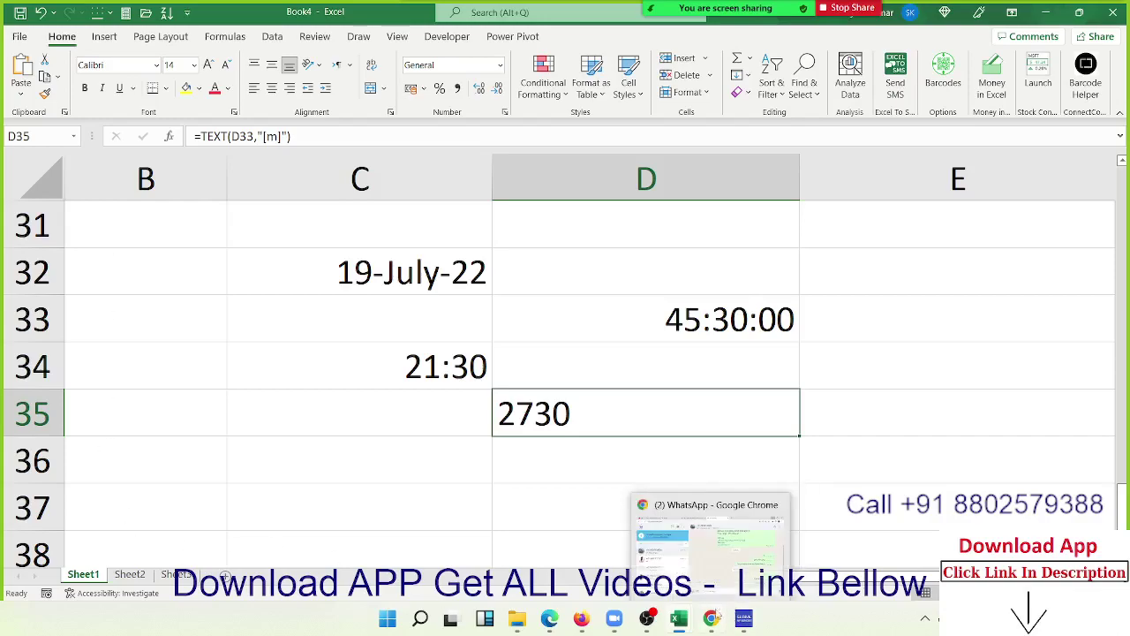
- In a new Chrome tab, load Microsoft's "Review guidelines for customizing a number format" page via the 'cus' suggestion
{"action": "left_click", "coordinate": [709, 537]}
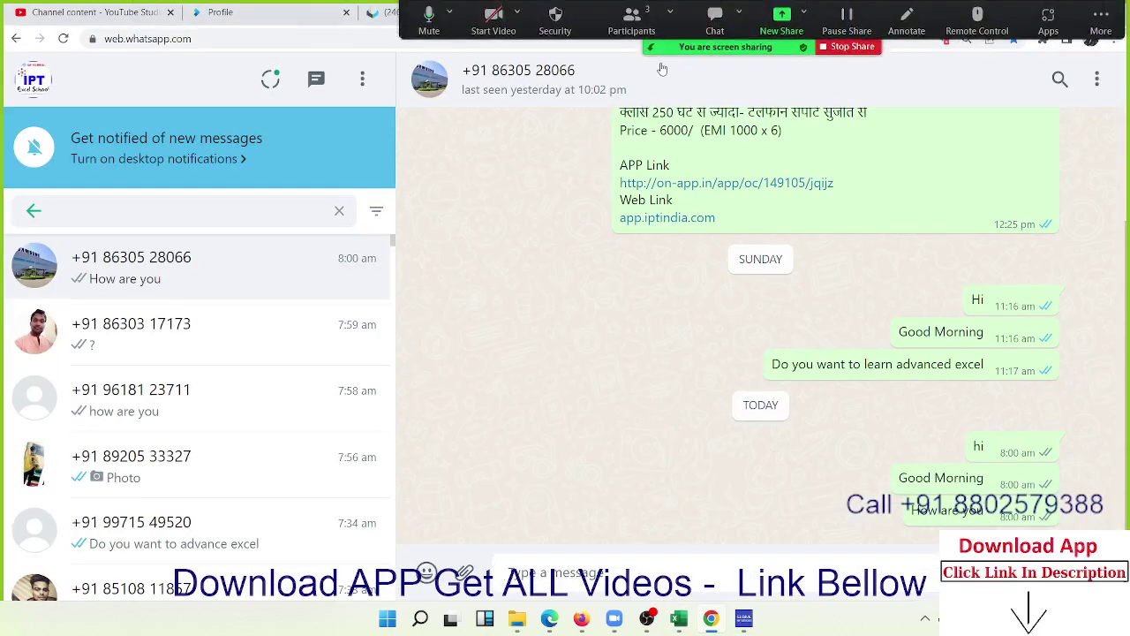
{"action": "left_click", "coordinate": [731, 18]}
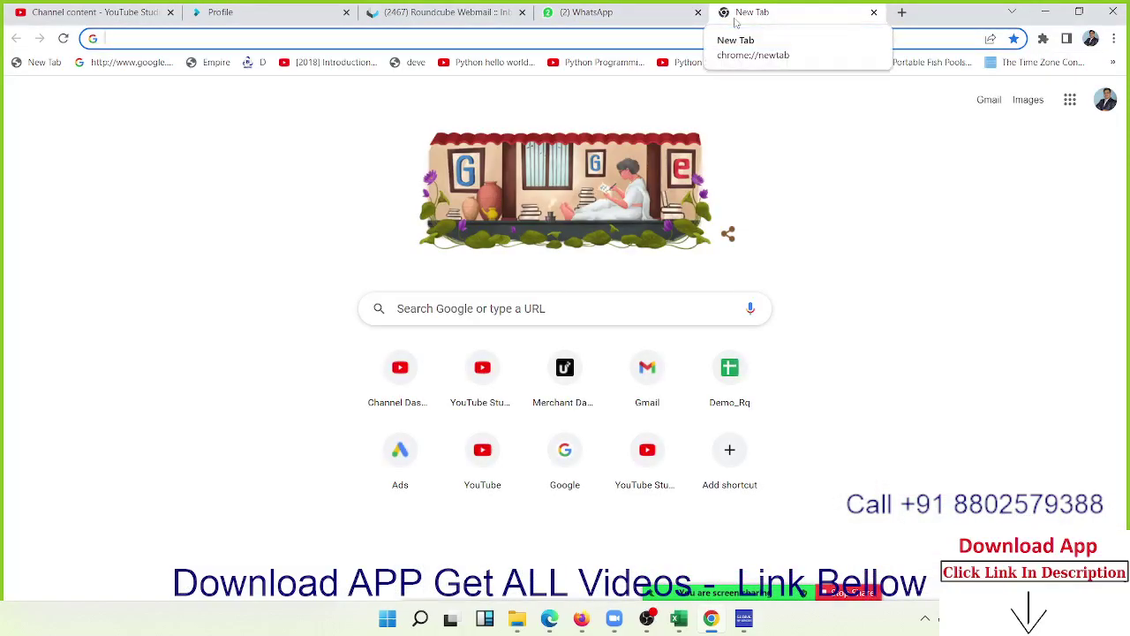
{"action": "type", "text": "cu"}
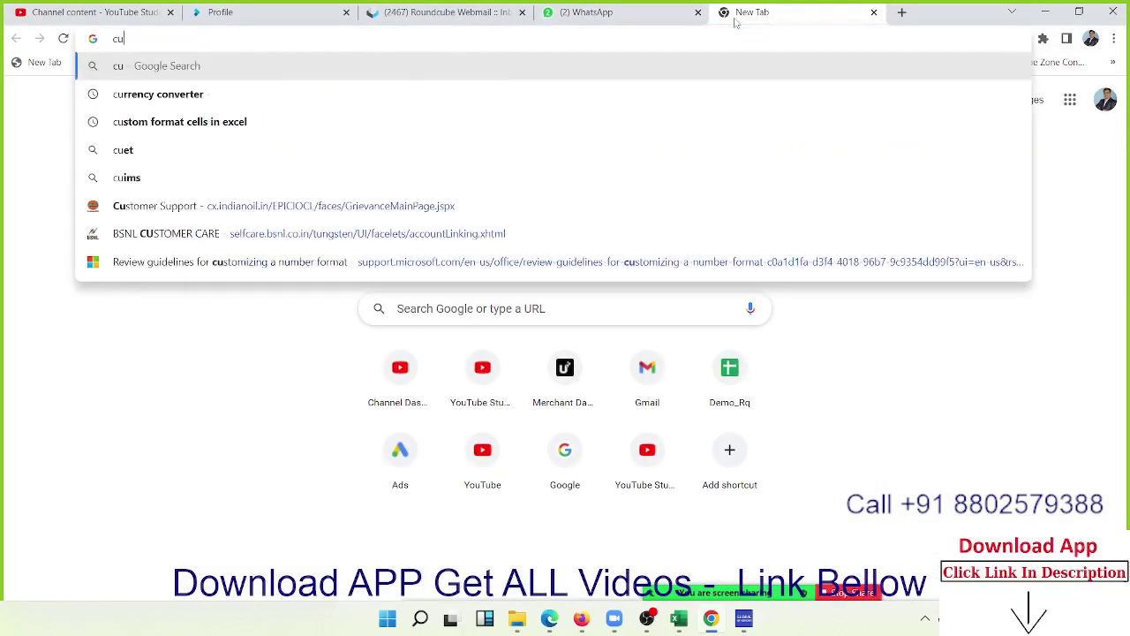
{"action": "type", "text": "s"}
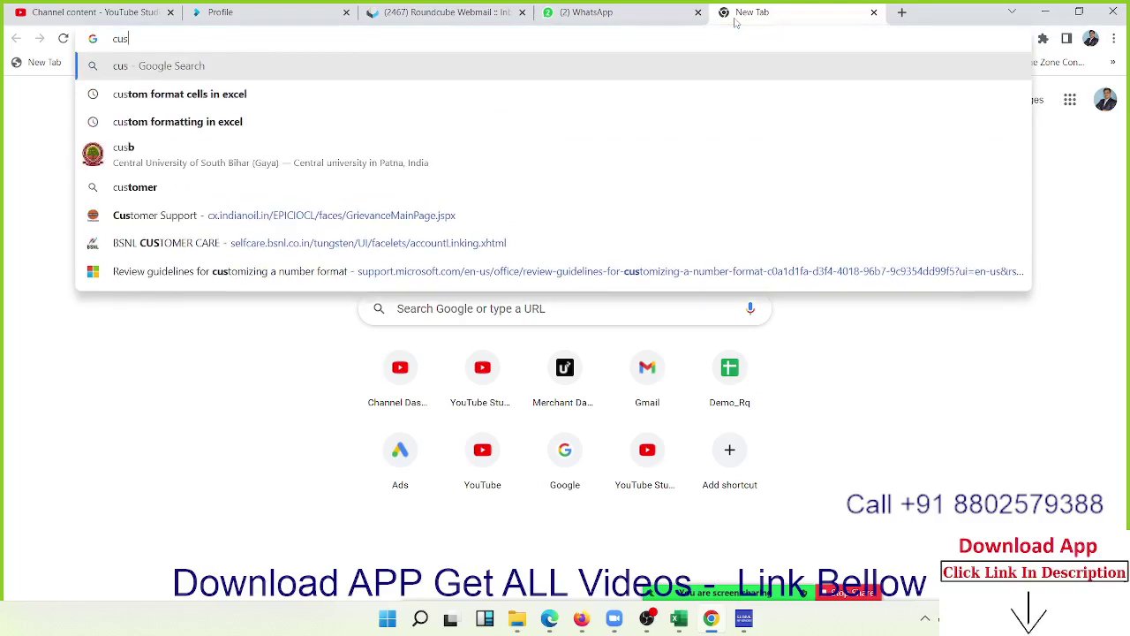
{"action": "key", "text": "Down"}
{"action": "key", "text": "Down"}
{"action": "key", "text": "Down"}
{"action": "key", "text": "Down"}
{"action": "key", "text": "Down"}
{"action": "key", "text": "Down"}
{"action": "key", "text": "Return"}
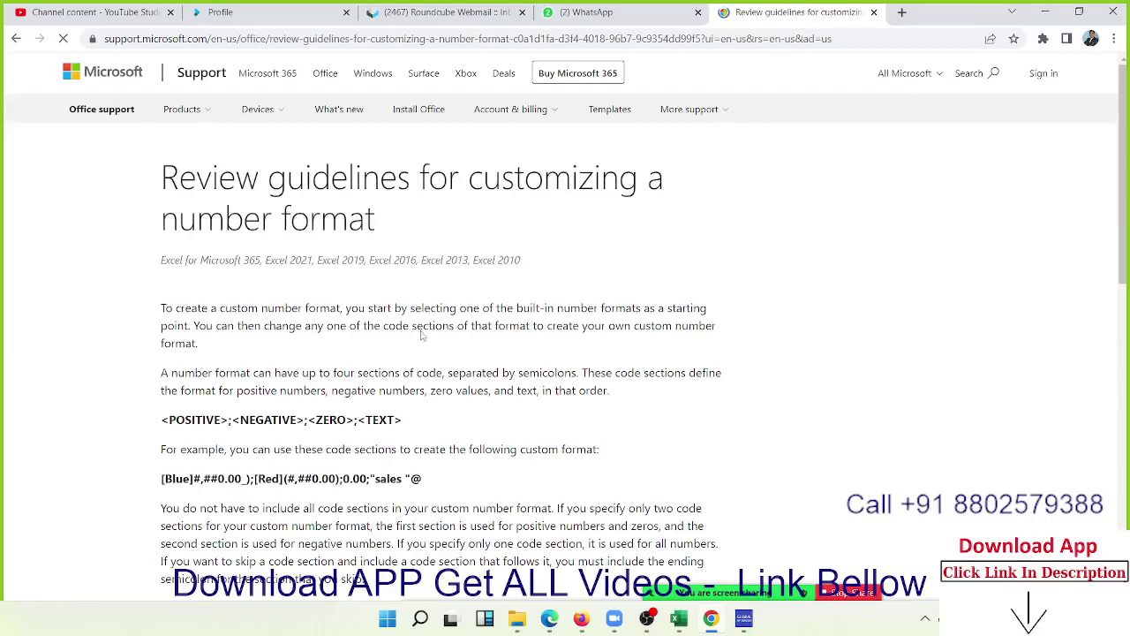
- Expand the text and spacing, and decimal places, spaces and colors guideline sections
{"action": "scroll", "coordinate": [374, 382], "scroll_direction": "down", "scroll_amount": 2}
{"action": "scroll", "coordinate": [375, 382], "scroll_direction": "down", "scroll_amount": 2}
{"action": "left_click", "coordinate": [555, 405]}
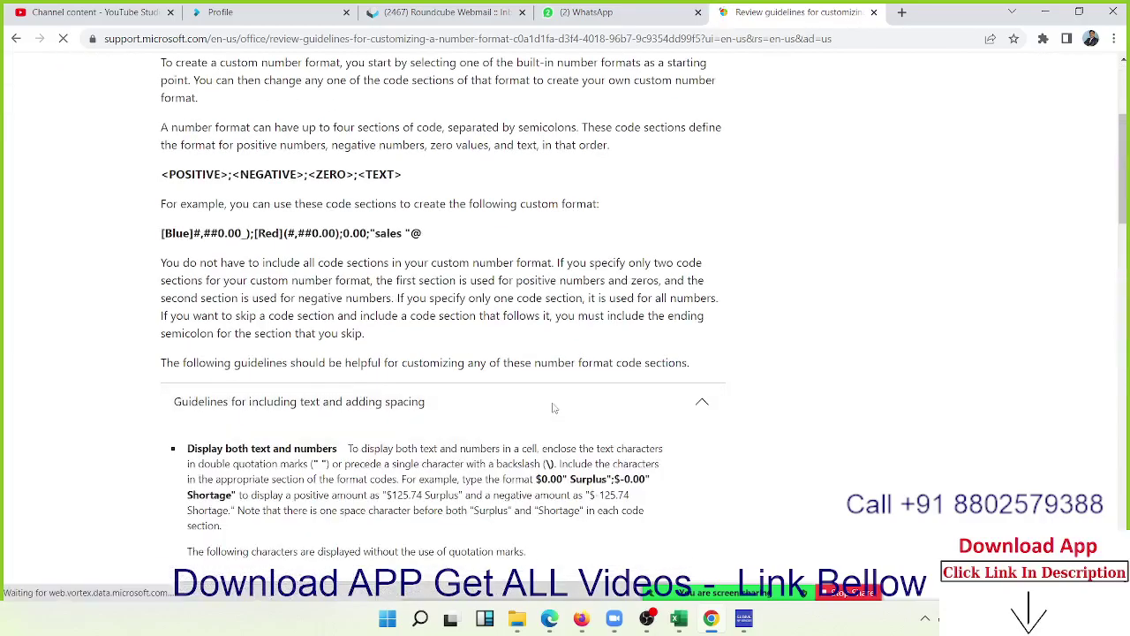
{"action": "scroll", "coordinate": [554, 408], "scroll_direction": "down", "scroll_amount": 6}
{"action": "scroll", "coordinate": [521, 380], "scroll_direction": "down", "scroll_amount": 3}
{"action": "scroll", "coordinate": [503, 362], "scroll_direction": "down", "scroll_amount": 6}
{"action": "scroll", "coordinate": [504, 362], "scroll_direction": "down", "scroll_amount": 3}
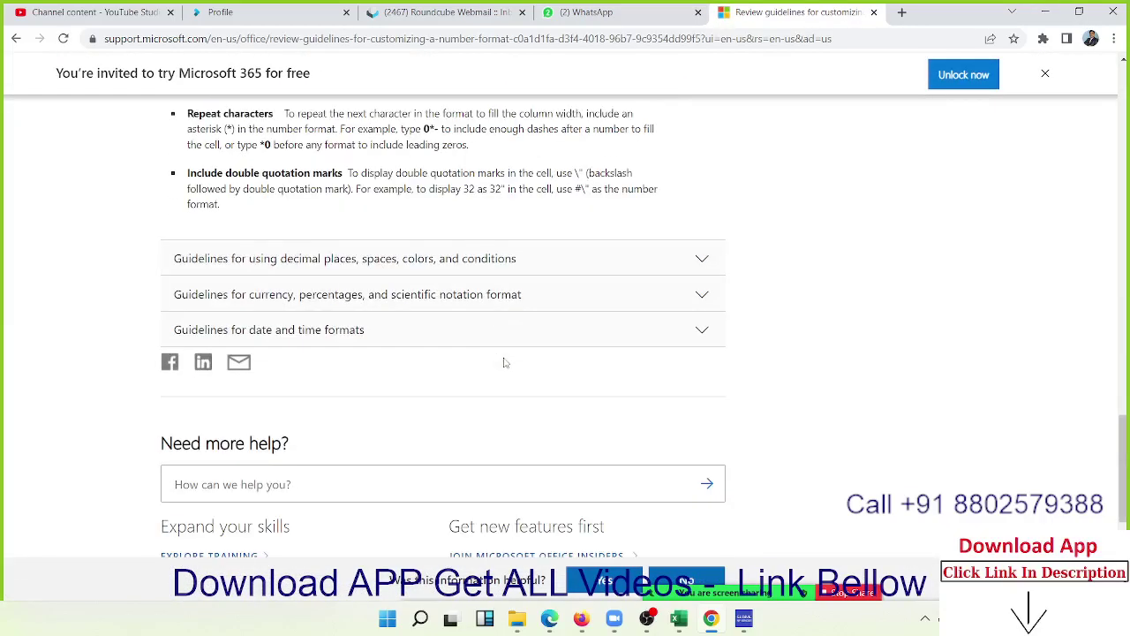
{"action": "left_click", "coordinate": [533, 258]}
- Expand the currency, percentage and scientific notation, and date and time guideline sections
{"action": "scroll", "coordinate": [521, 310], "scroll_direction": "down", "scroll_amount": 2}
{"action": "scroll", "coordinate": [512, 336], "scroll_direction": "down", "scroll_amount": 5}
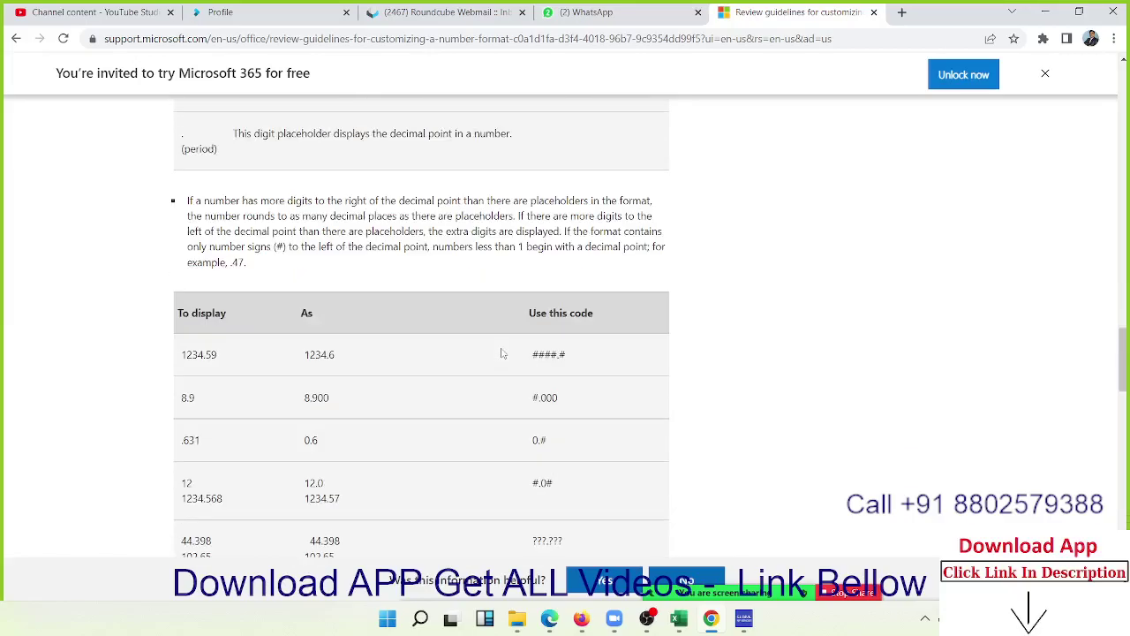
{"action": "scroll", "coordinate": [502, 354], "scroll_direction": "down", "scroll_amount": 5}
{"action": "scroll", "coordinate": [499, 362], "scroll_direction": "down", "scroll_amount": 5}
{"action": "scroll", "coordinate": [494, 368], "scroll_direction": "down", "scroll_amount": 5}
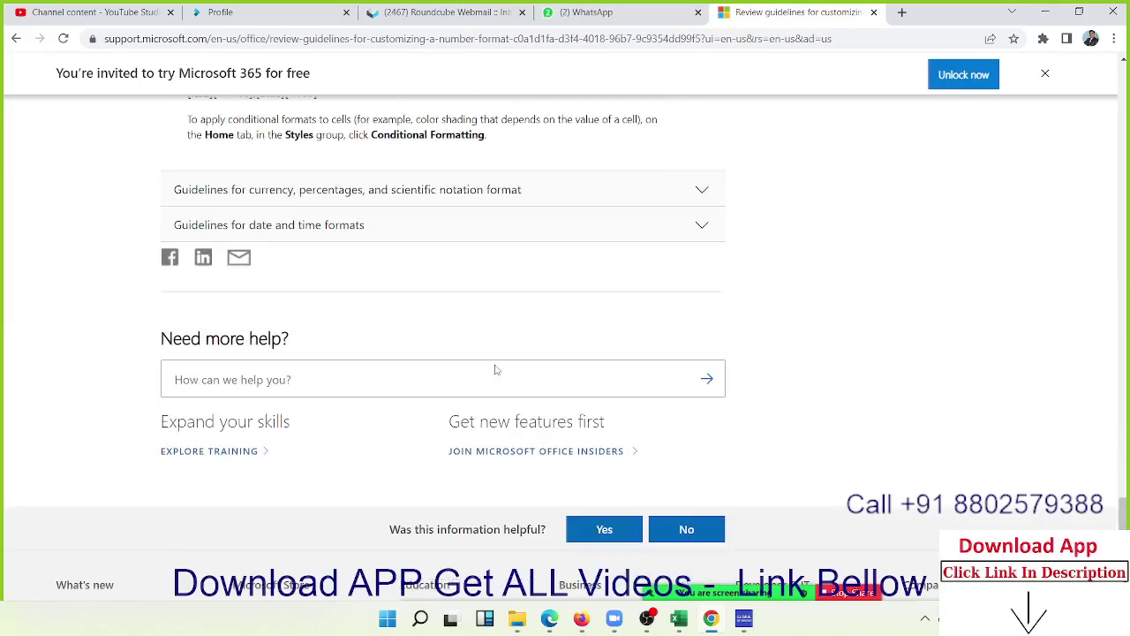
{"action": "left_click", "coordinate": [524, 184]}
{"action": "scroll", "coordinate": [517, 194], "scroll_direction": "down", "scroll_amount": 5}
{"action": "scroll", "coordinate": [508, 221], "scroll_direction": "down", "scroll_amount": 3}
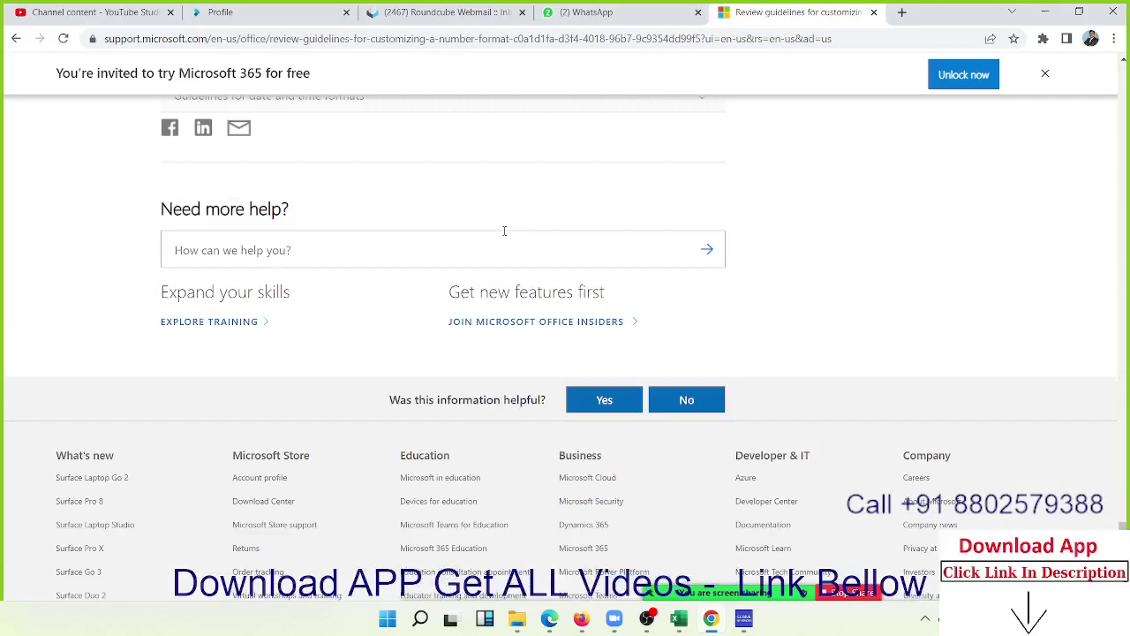
{"action": "scroll", "coordinate": [508, 218], "scroll_direction": "up", "scroll_amount": 3}
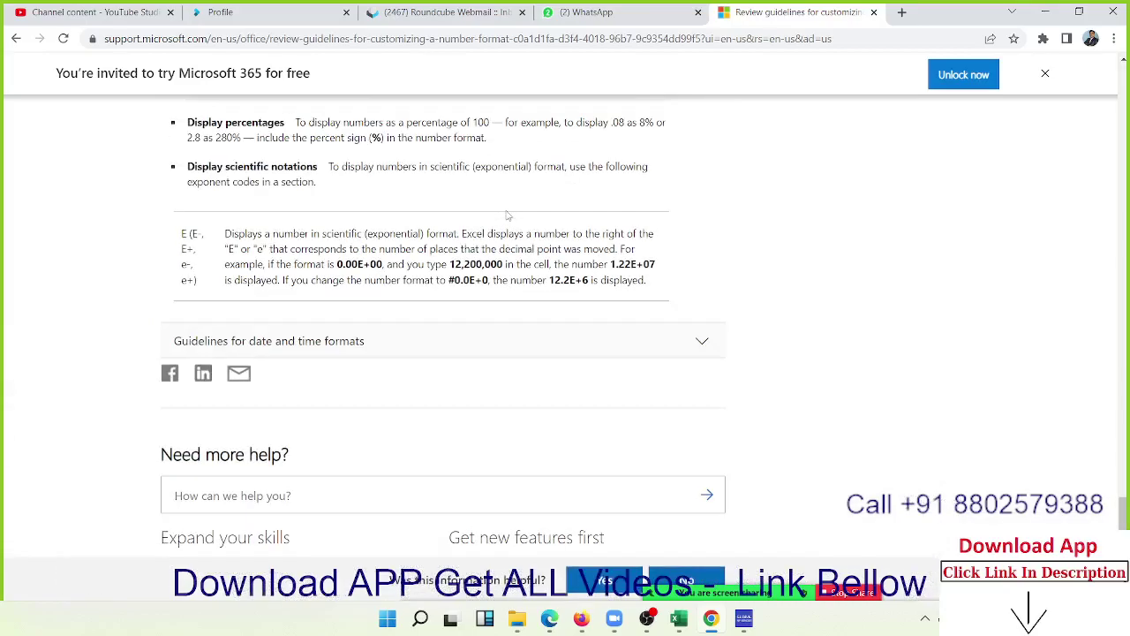
{"action": "left_click", "coordinate": [459, 353]}
- Return to the top of the article and select its web address
{"action": "scroll", "coordinate": [459, 353], "scroll_direction": "up", "scroll_amount": 5}
{"action": "scroll", "coordinate": [472, 252], "scroll_direction": "up", "scroll_amount": 5}
{"action": "scroll", "coordinate": [472, 253], "scroll_direction": "up", "scroll_amount": 5}
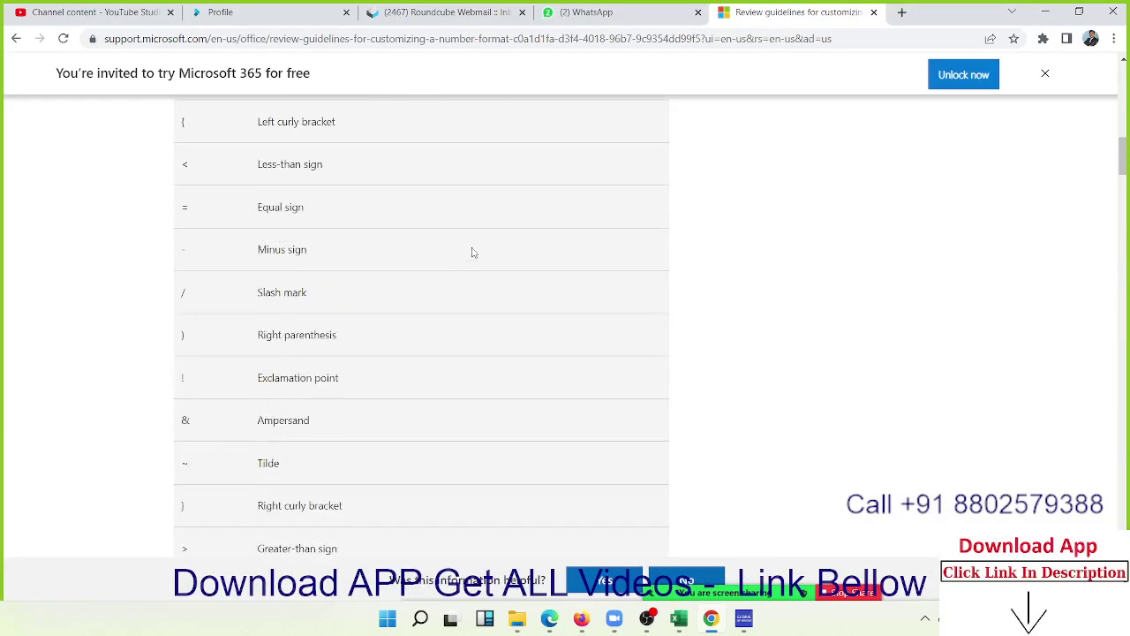
{"action": "scroll", "coordinate": [472, 254], "scroll_direction": "up", "scroll_amount": 10}
{"action": "scroll", "coordinate": [472, 253], "scroll_direction": "up", "scroll_amount": 2}
{"action": "left_click", "coordinate": [390, 39]}
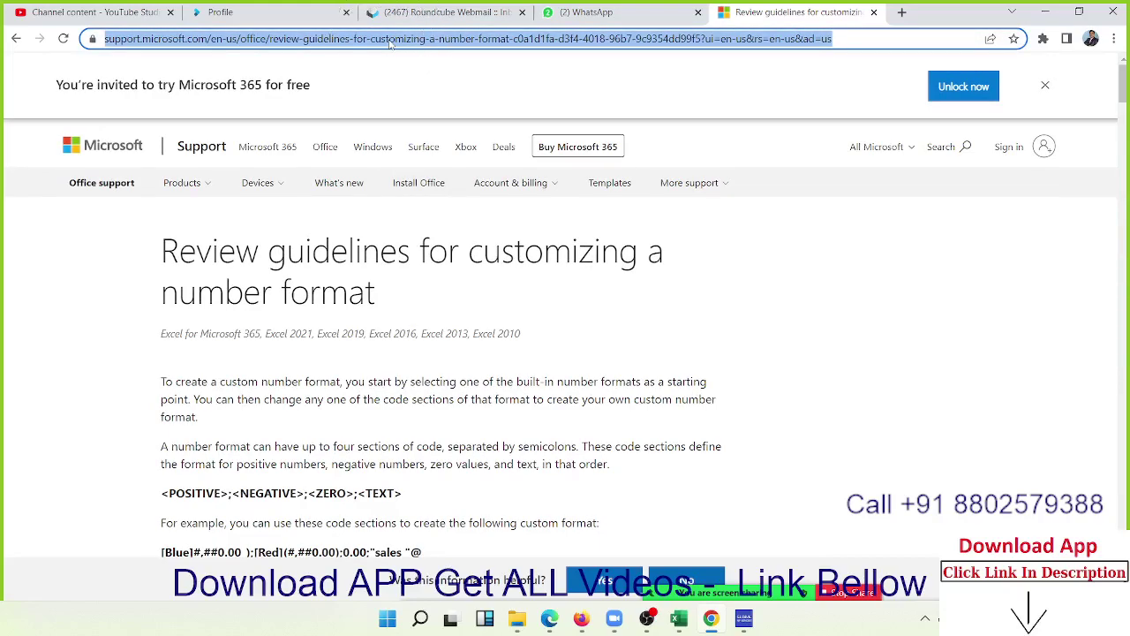
- In WhatsApp Web, paste and send the article link to the first chat
{"action": "left_click", "coordinate": [592, 13]}
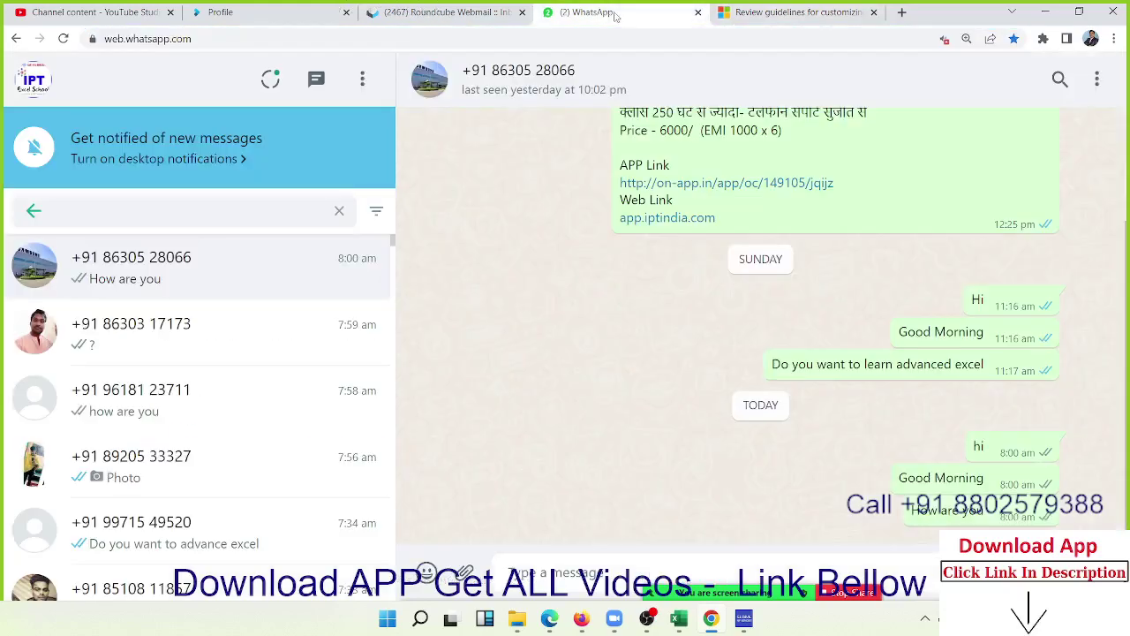
{"action": "left_click", "coordinate": [581, 618]}
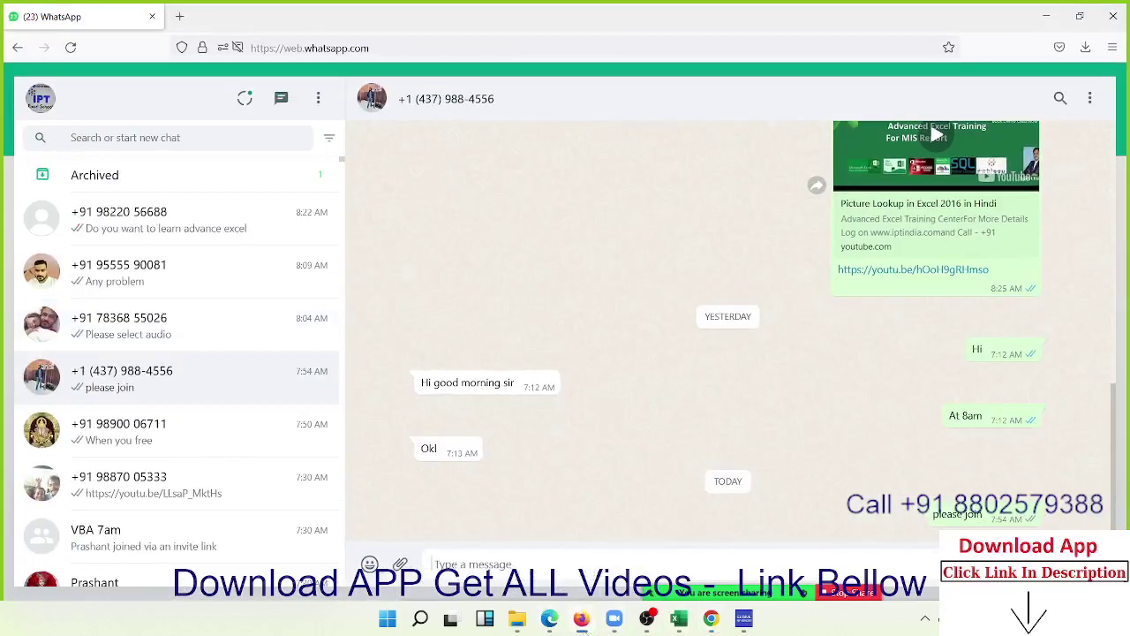
{"action": "left_click", "coordinate": [186, 274]}
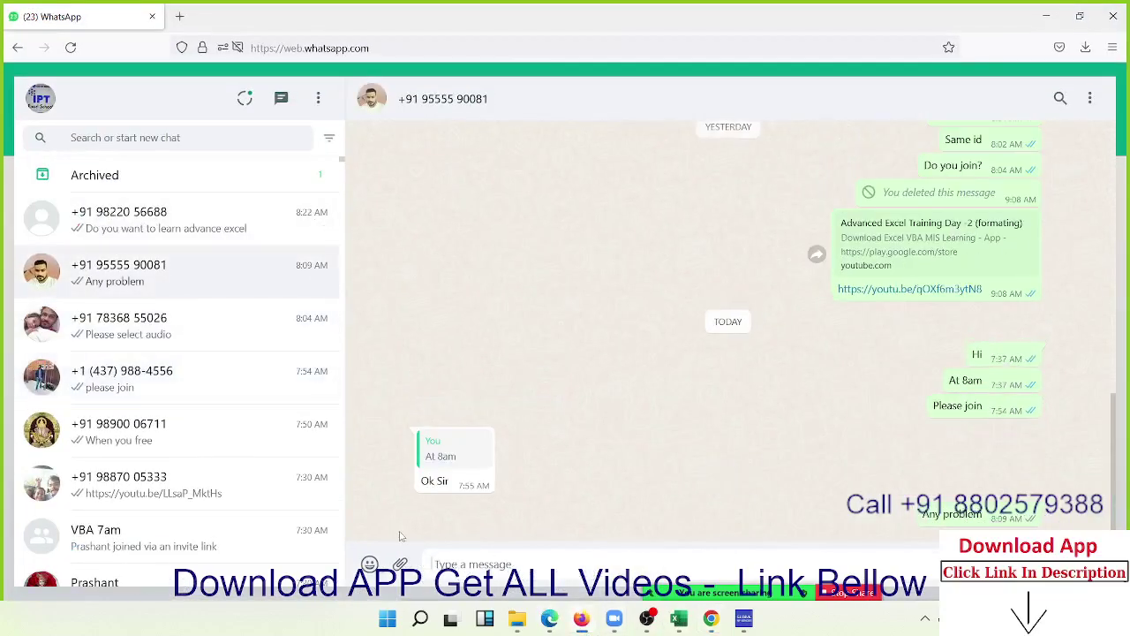
{"action": "left_click", "coordinate": [465, 550]}
{"action": "type", "text": "https://support.microsoft.com/en-us/office/review-guidelines-for-customizing-a-number-format-c0a1d1fa-d3f4-4018-96b7-9c9354dd99f5?ui=en-us&rs=en-us&ad=us"}
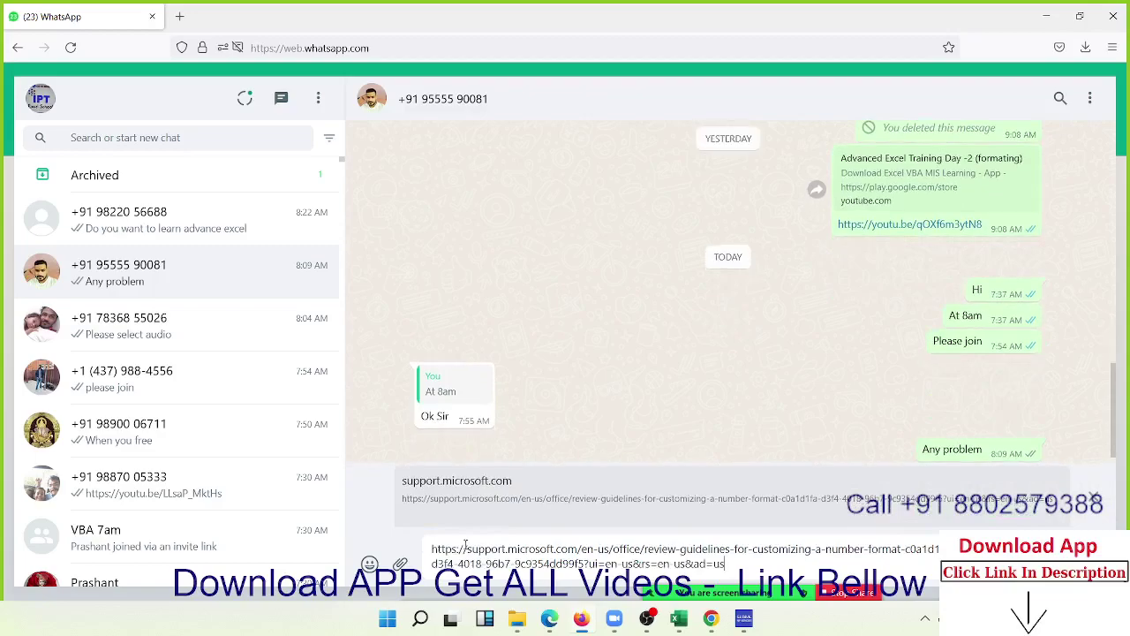
{"action": "key", "text": "Return"}
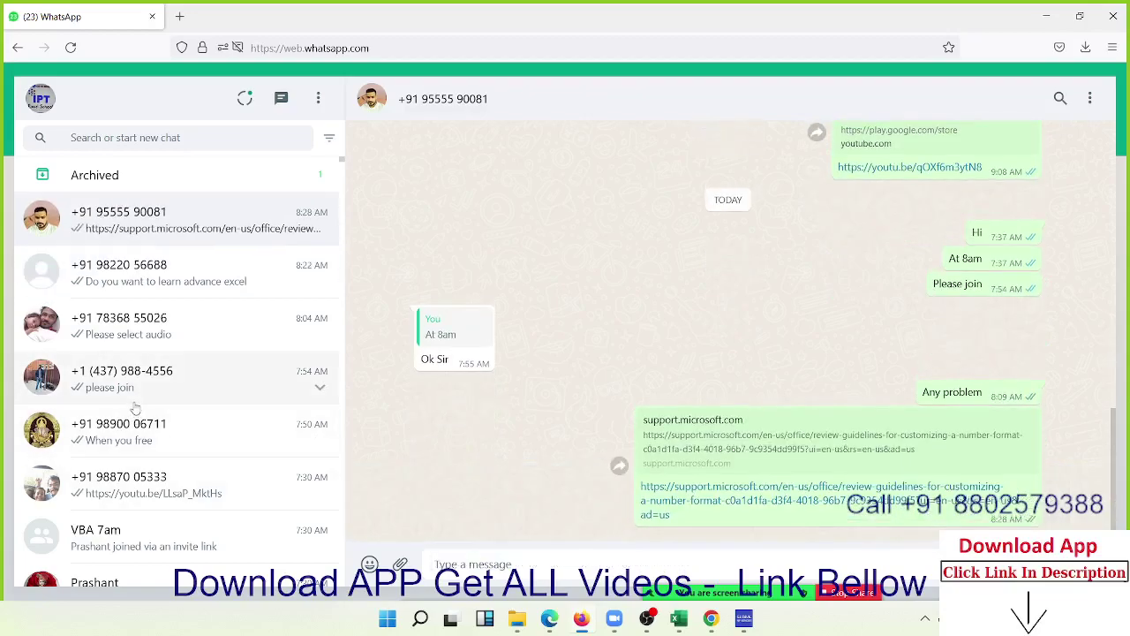
- Send the article link to two more chats, then open the meeting options to end the meeting
{"action": "left_click", "coordinate": [134, 396]}
{"action": "type", "text": "https://support.microsoft.com/en-us/office/review-guidelines-for-customizing-a-number-format-c0a1d1fa-d3f4-4018-96b7-9c9354dd99f5?ui=en-us&rs=en-us&ad=us"}
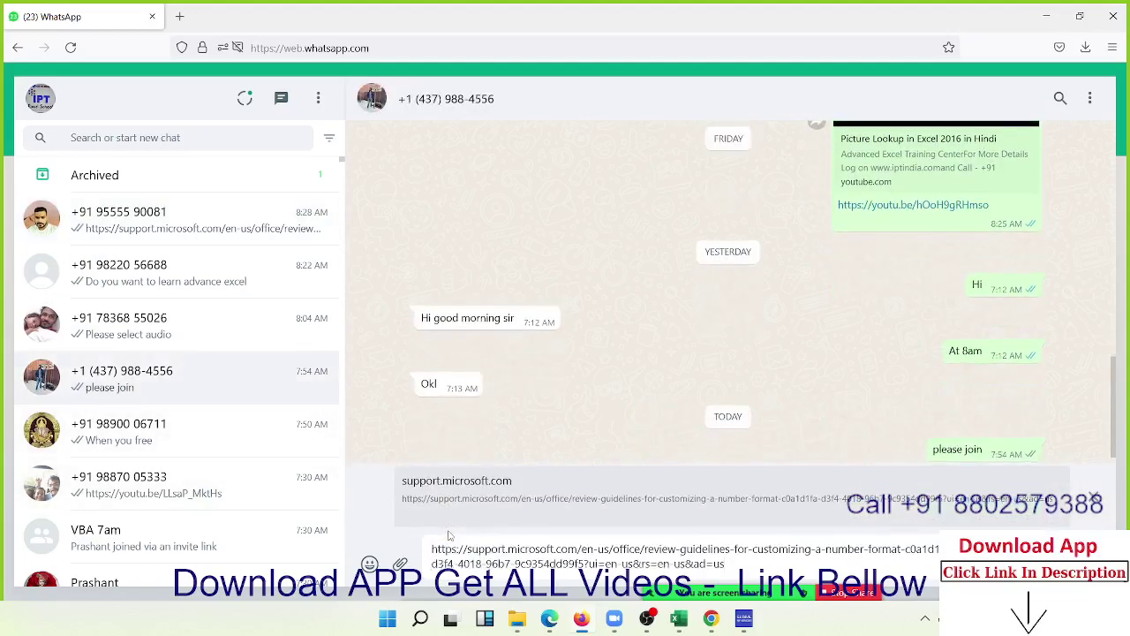
{"action": "key", "text": "Return"}
{"action": "left_click", "coordinate": [190, 334]}
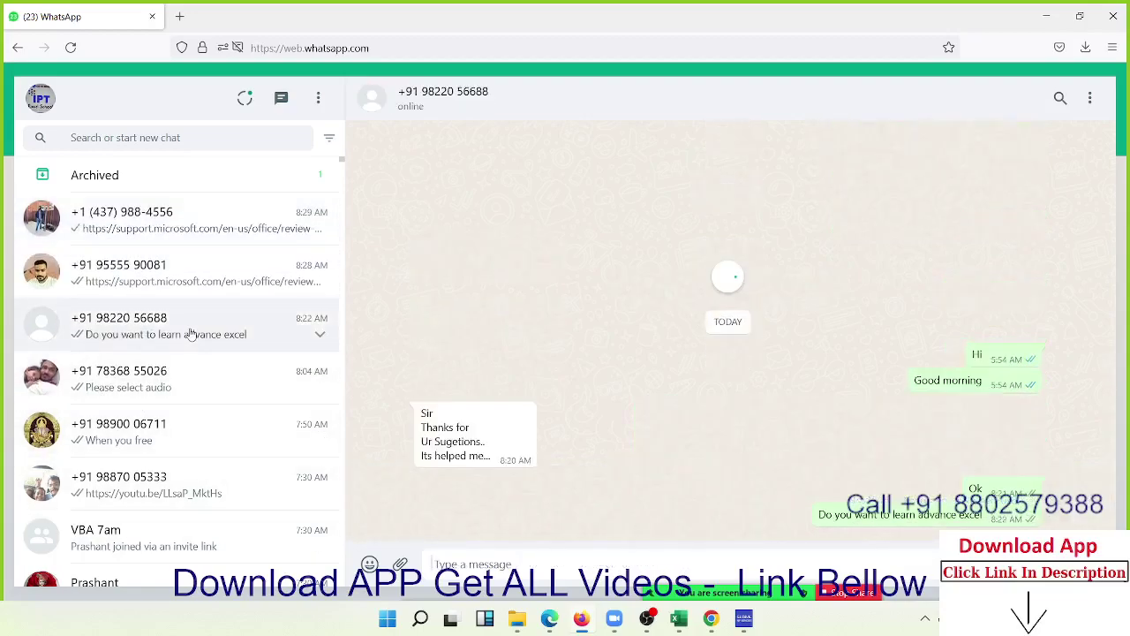
{"action": "left_click", "coordinate": [180, 385]}
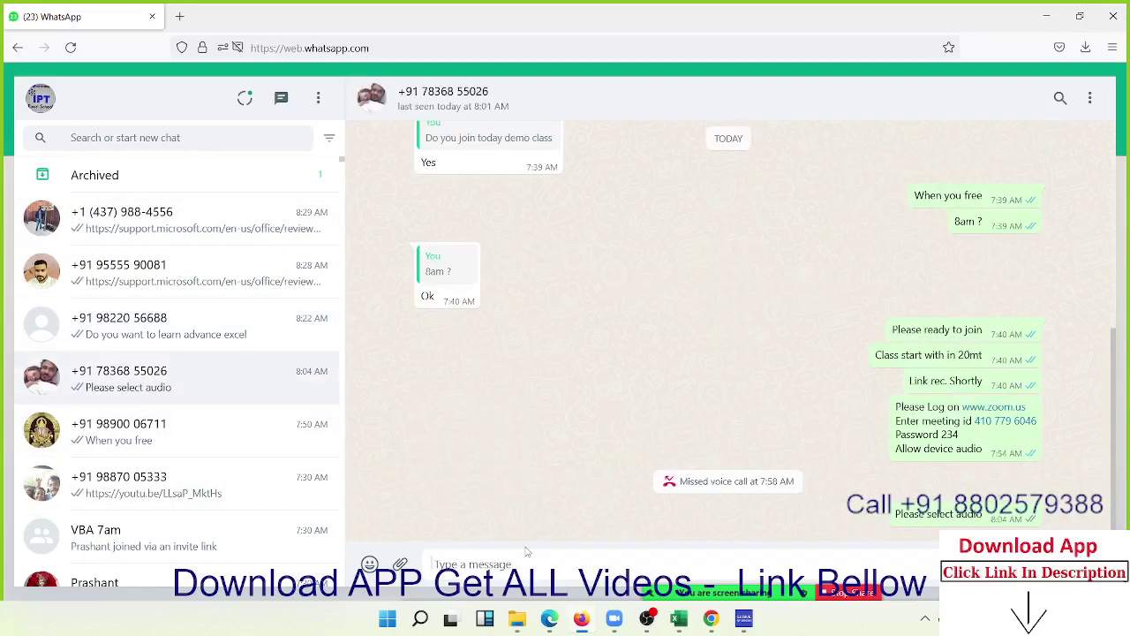
{"action": "type", "text": "https://support.microsoft.com/en-us/office/review-guidelines-for-customizing-a-number-format-c0a1d1fa-d3f4-4018-96b7-9c9354dd99f5?ui=en-us&rs=en-us&ad=us"}
{"action": "key", "text": "Return"}
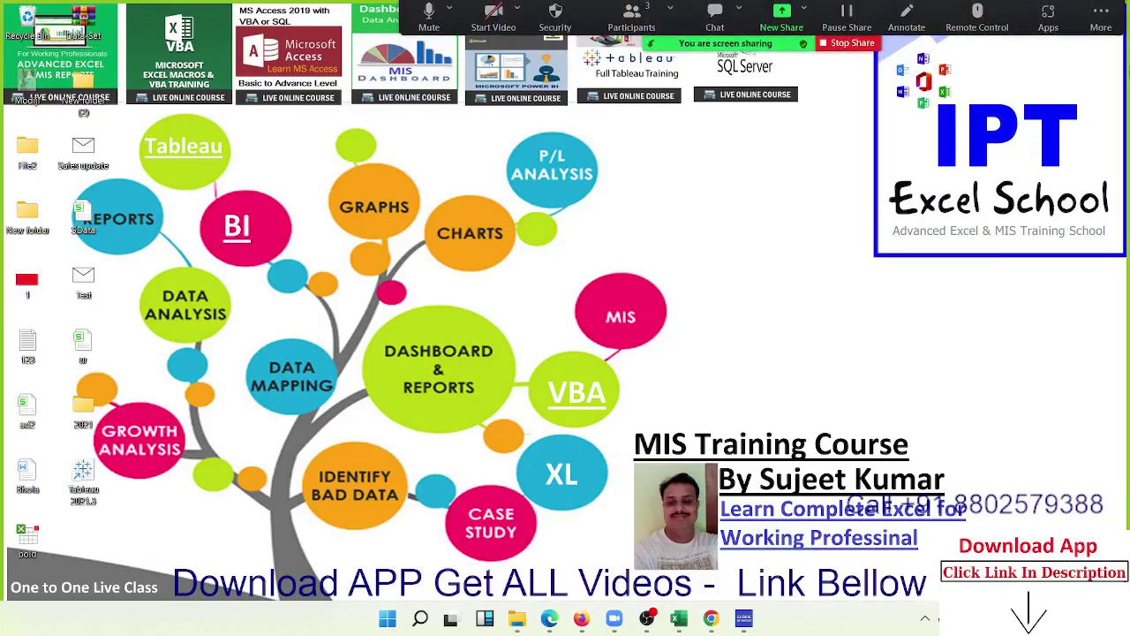
{"action": "left_click", "coordinate": [1108, 25]}
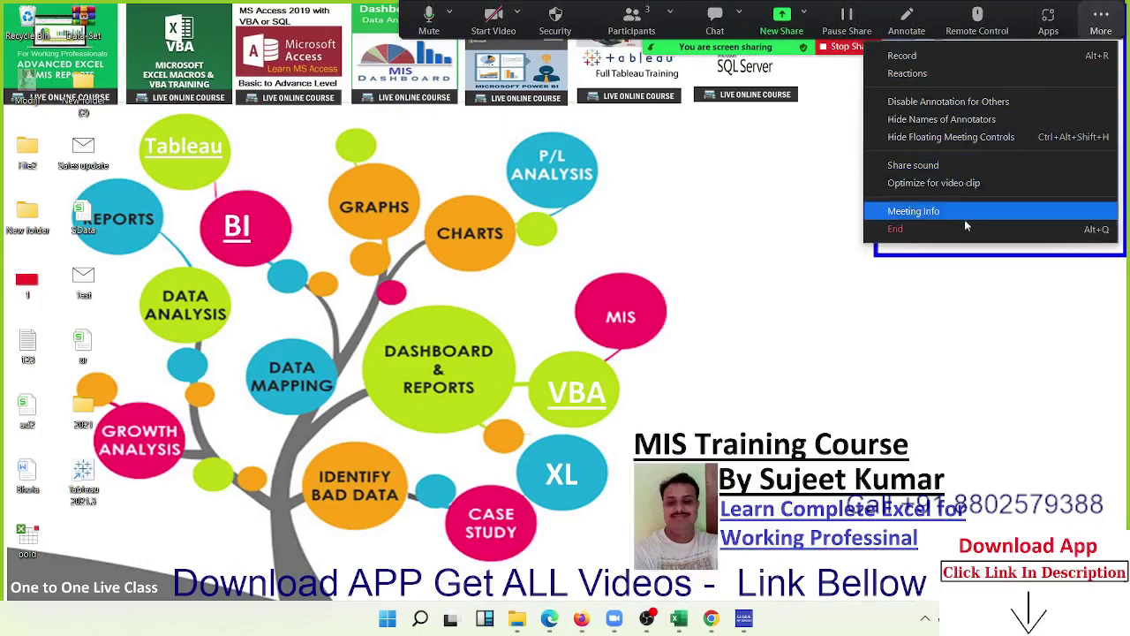